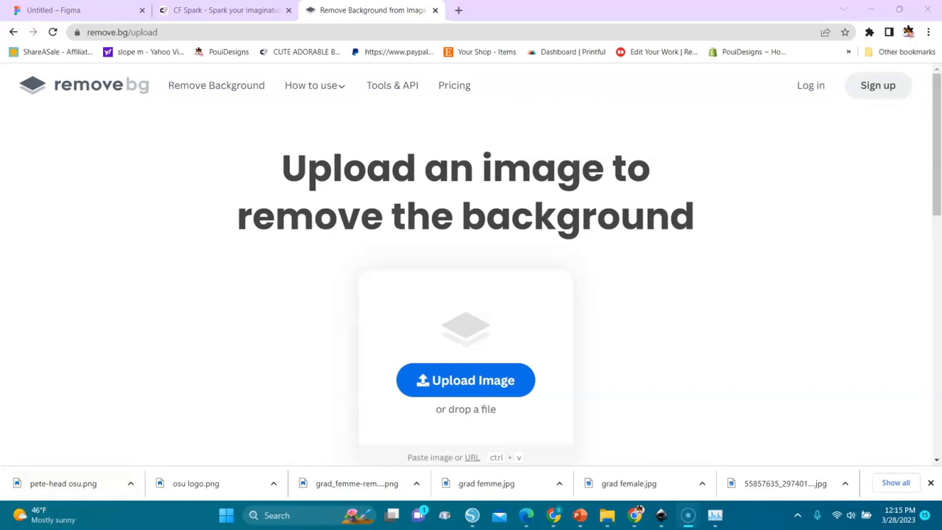
- Upload the grad femme photo to remove.bg for background removal and download the preview cutout
click(462, 377)
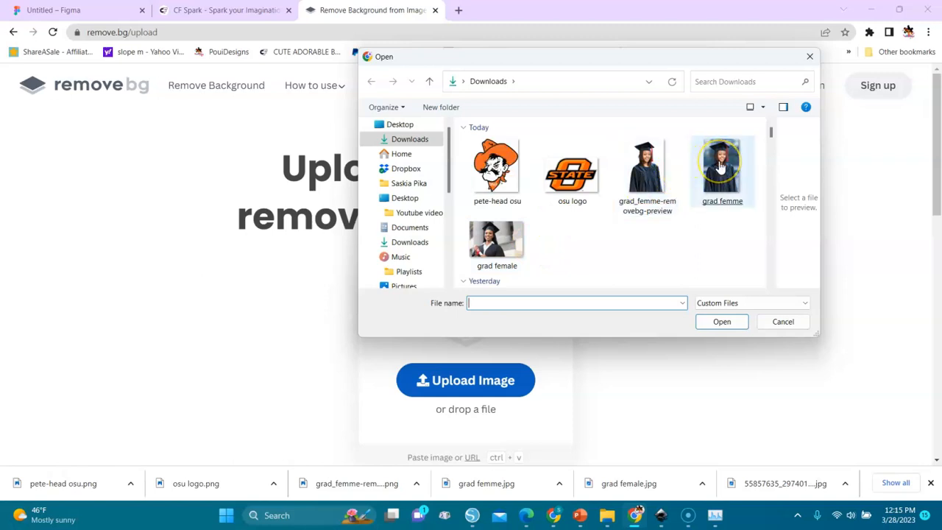
double_click(719, 166)
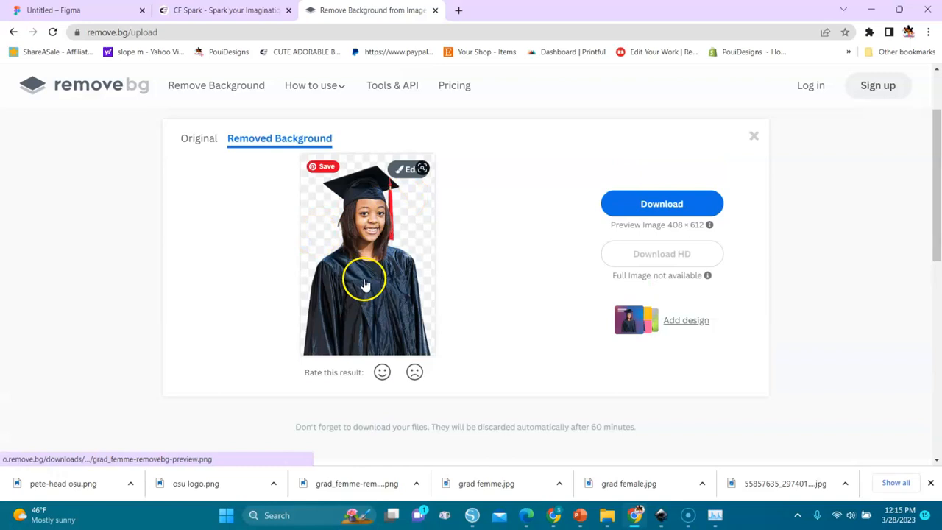
click(677, 201)
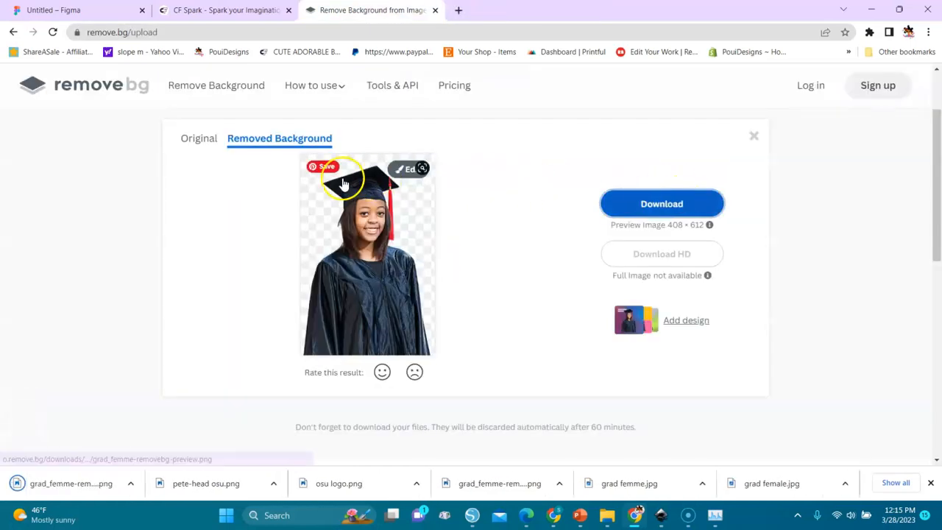
click(198, 140)
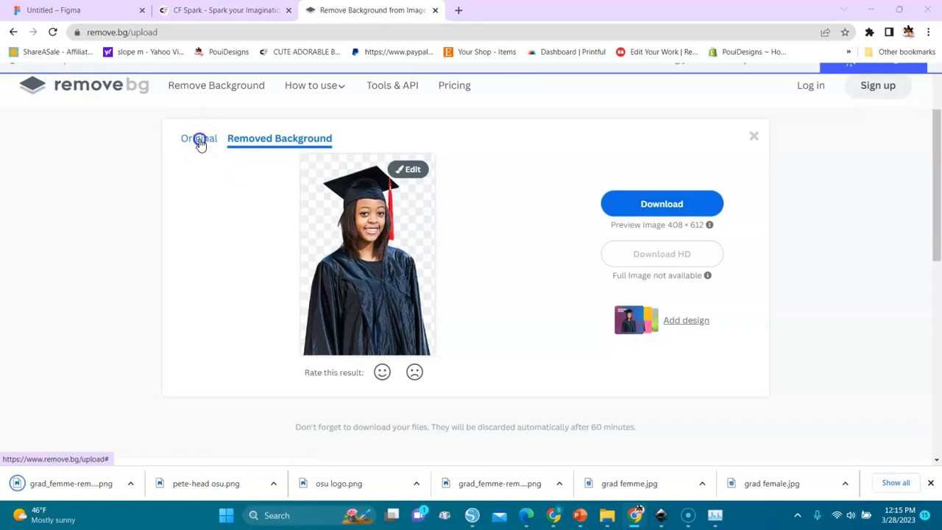
- Dismiss the graduate result, upload the osu logo image for background removal and download its preview cutout
click(756, 137)
click(470, 380)
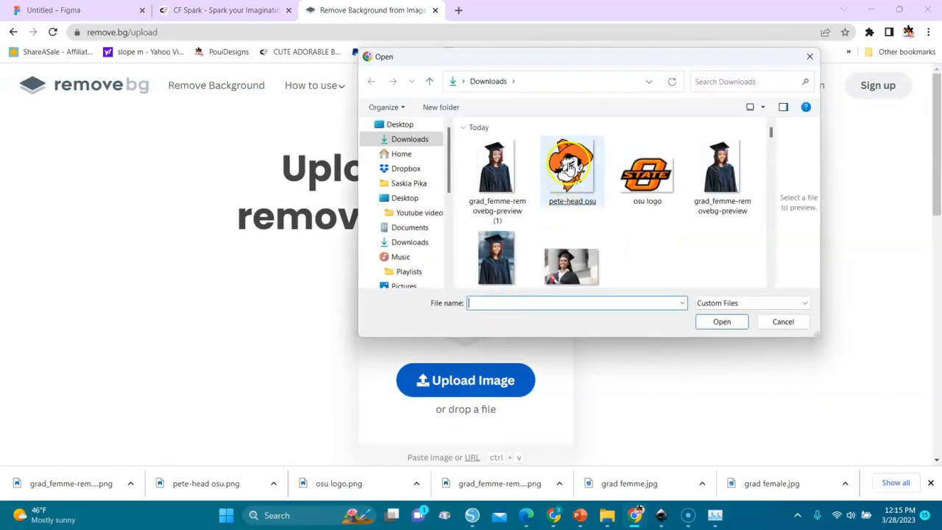
double_click(660, 184)
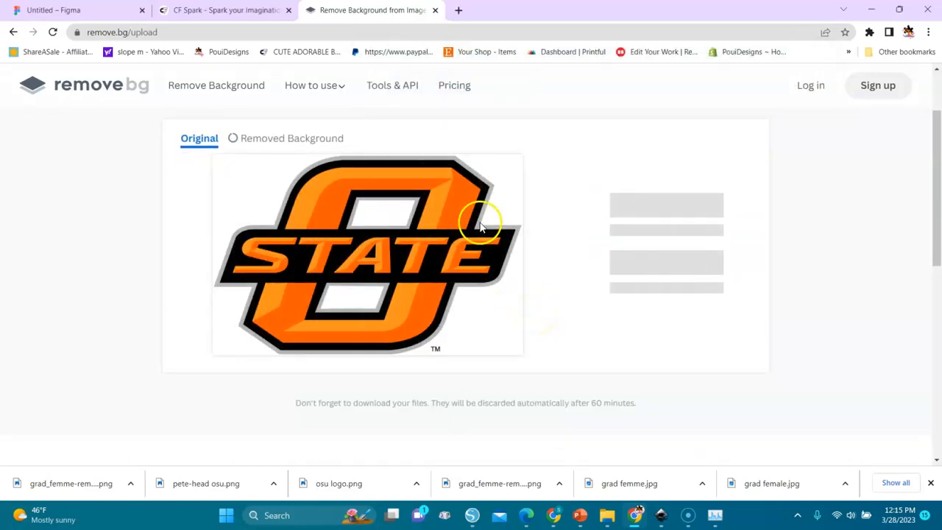
click(679, 207)
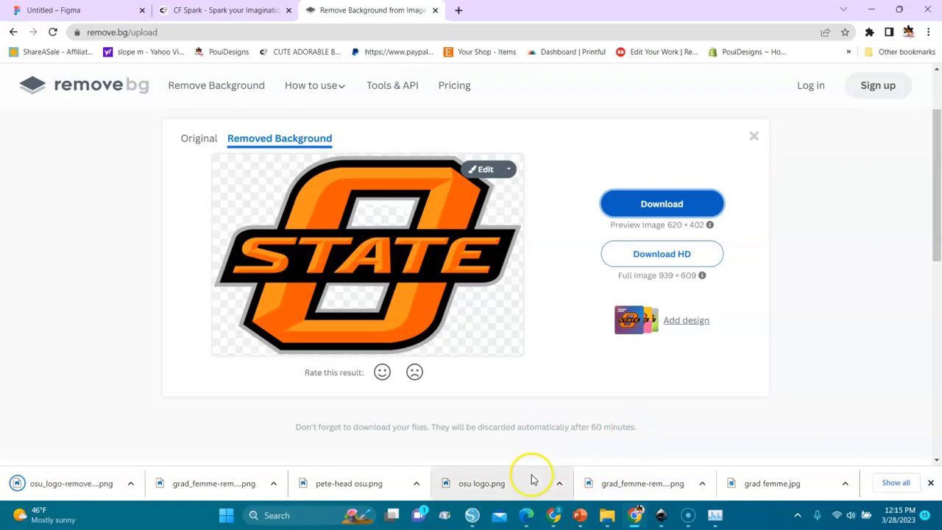
- Switch to Silhouette Studio and make sure Autotrace is enabled for PNG files in the import preferences
click(475, 518)
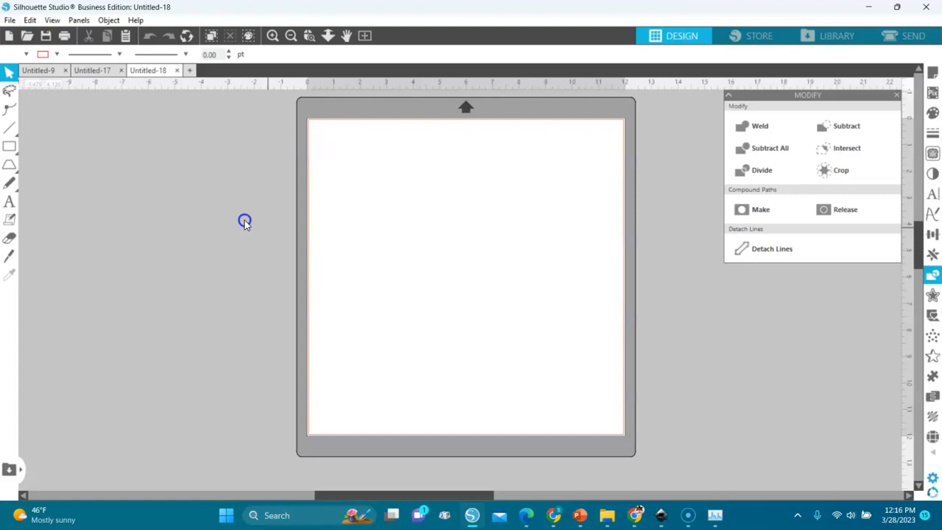
click(31, 21)
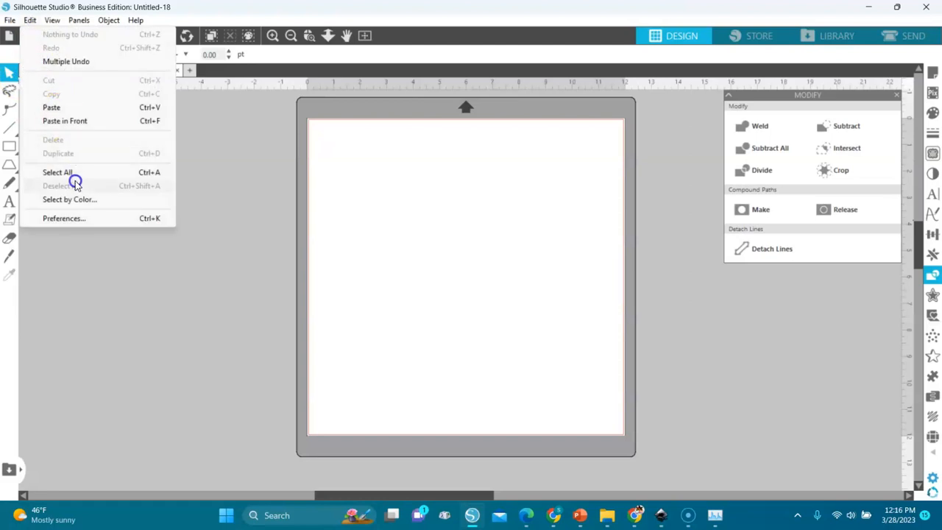
click(60, 219)
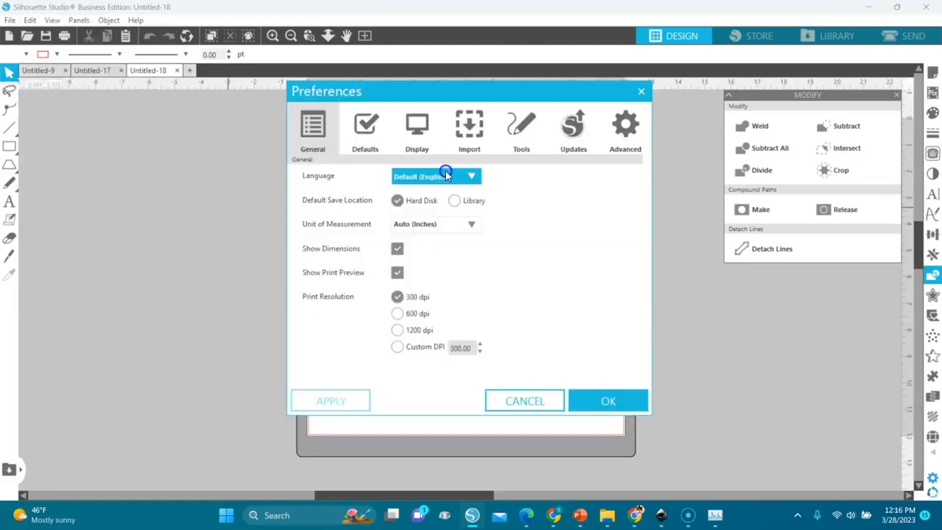
click(463, 135)
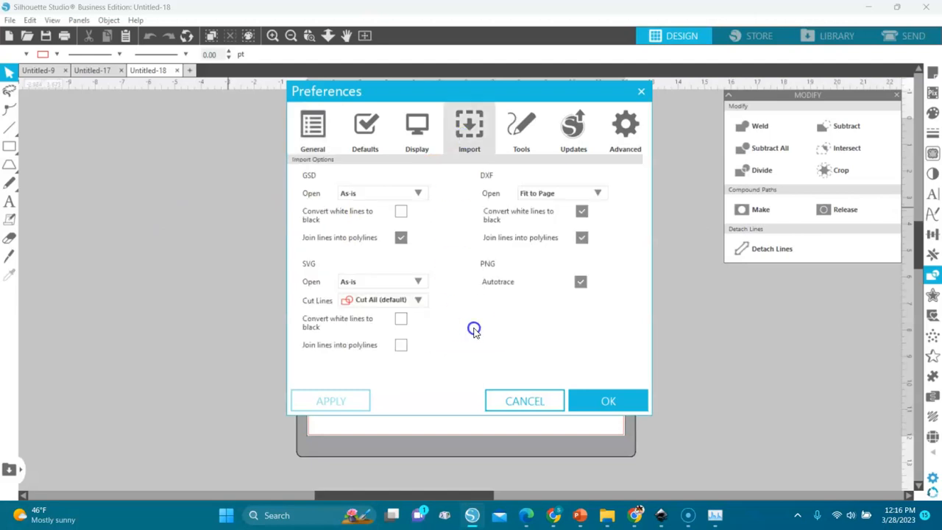
click(581, 283)
click(596, 410)
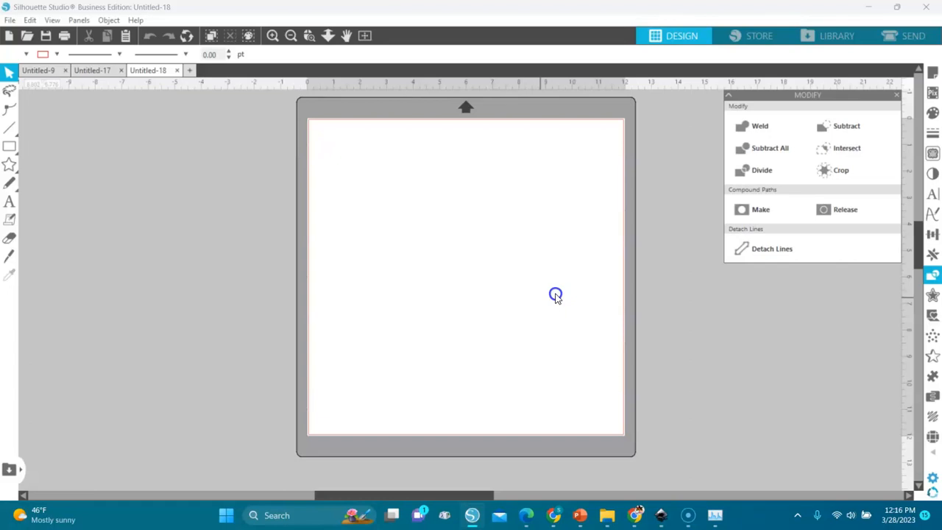
click(932, 156)
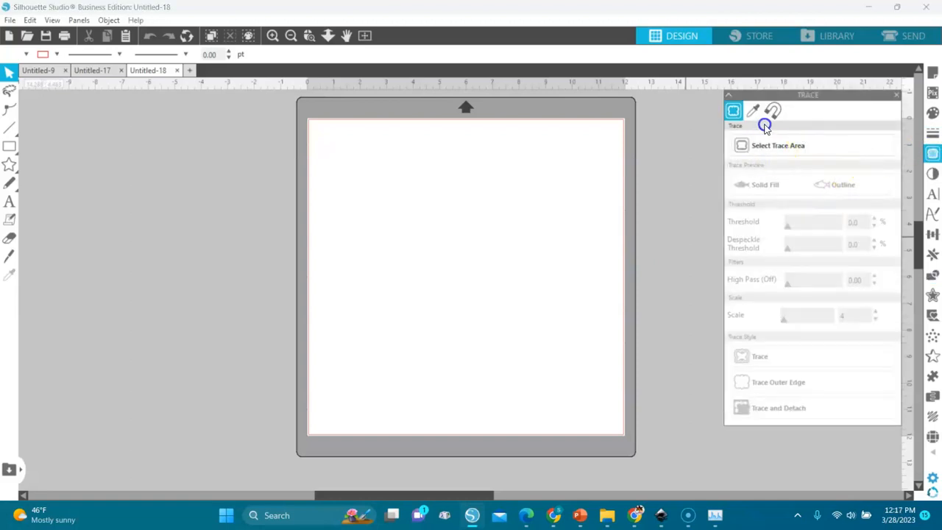
click(897, 93)
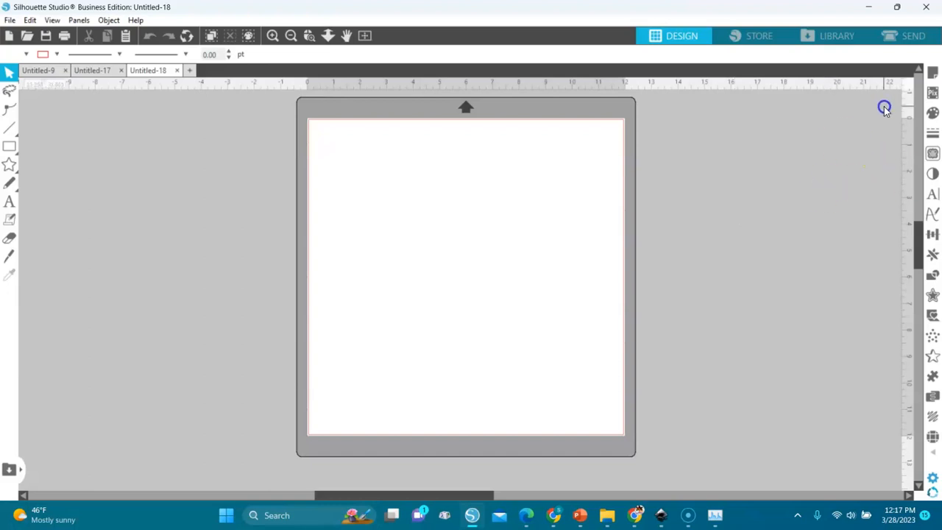
- Set the page's media size to Letter in portrait orientation and hide the cut border
click(935, 71)
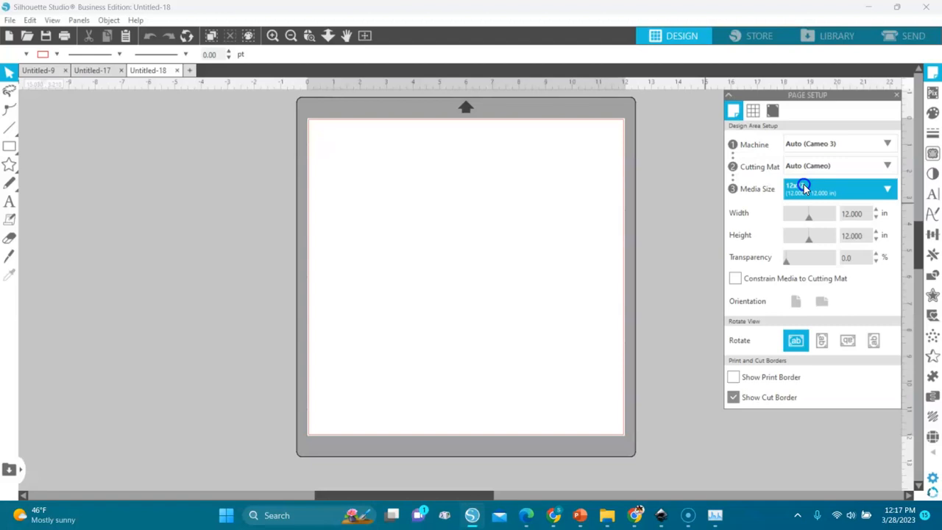
click(870, 189)
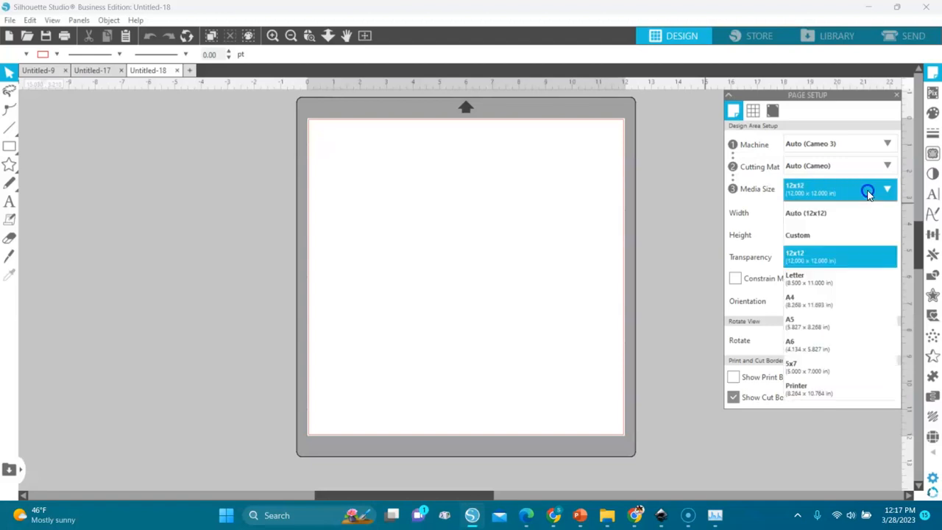
click(809, 283)
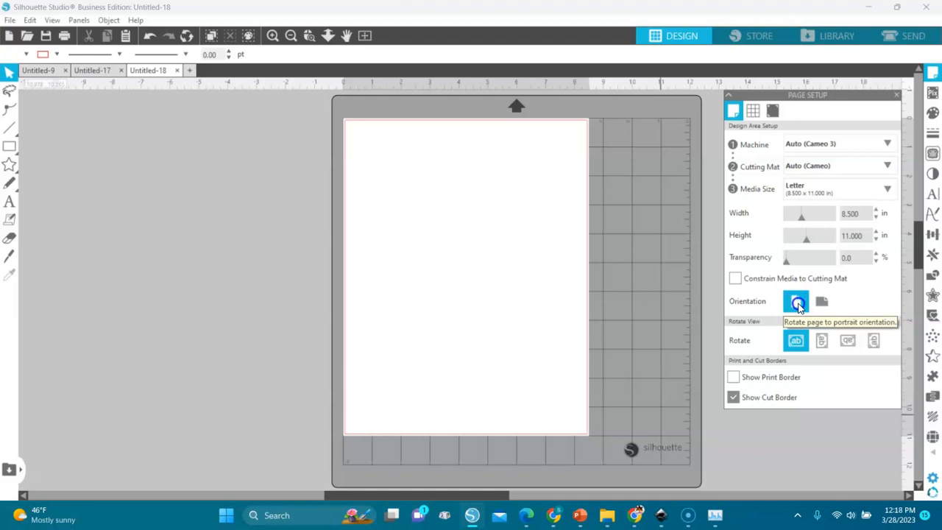
click(822, 300)
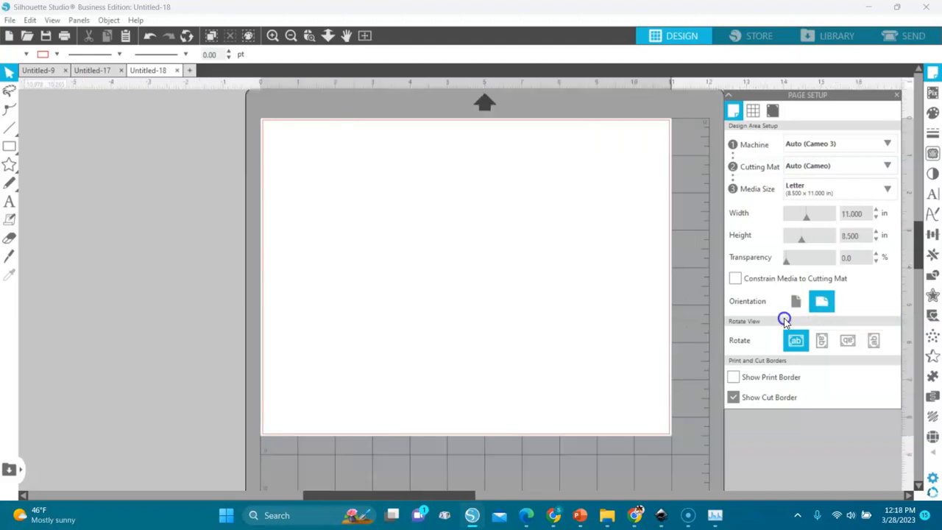
click(793, 305)
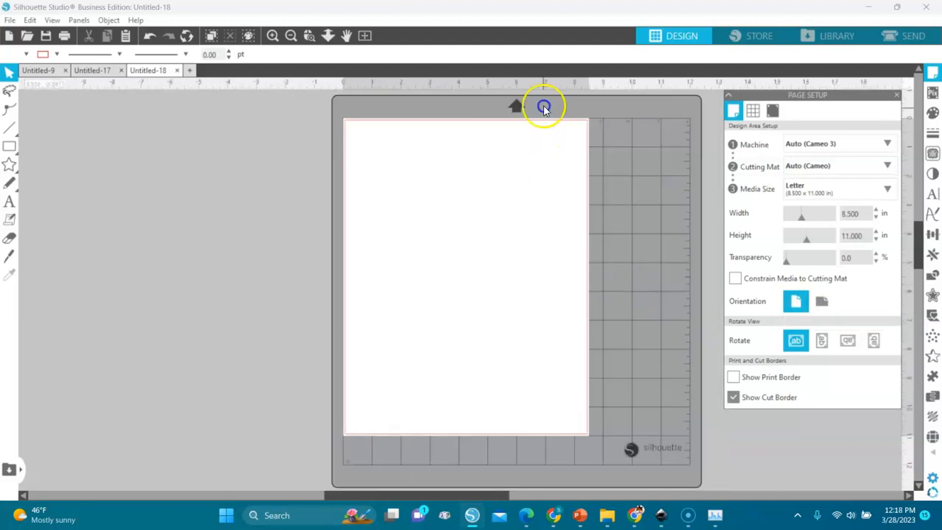
click(733, 398)
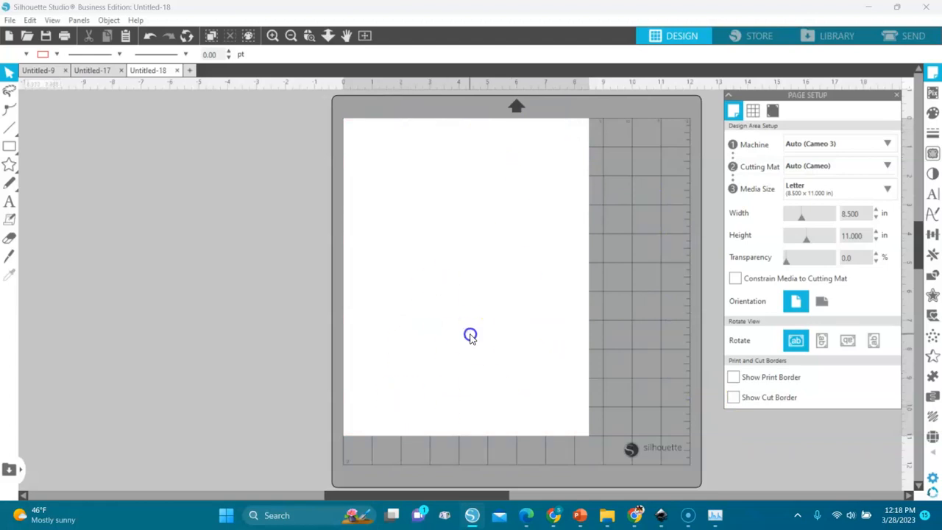
click(44, 106)
click(75, 143)
click(249, 133)
click(215, 192)
click(291, 257)
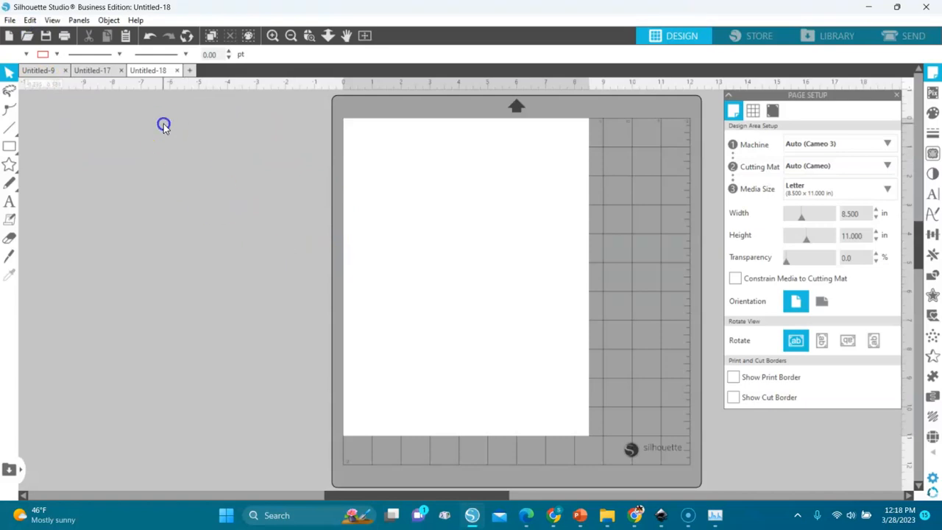
- Open the grad_femme-removebg-preview (1) cutout from Downloads and place the graduate image around the middle of the page
click(10, 21)
click(30, 57)
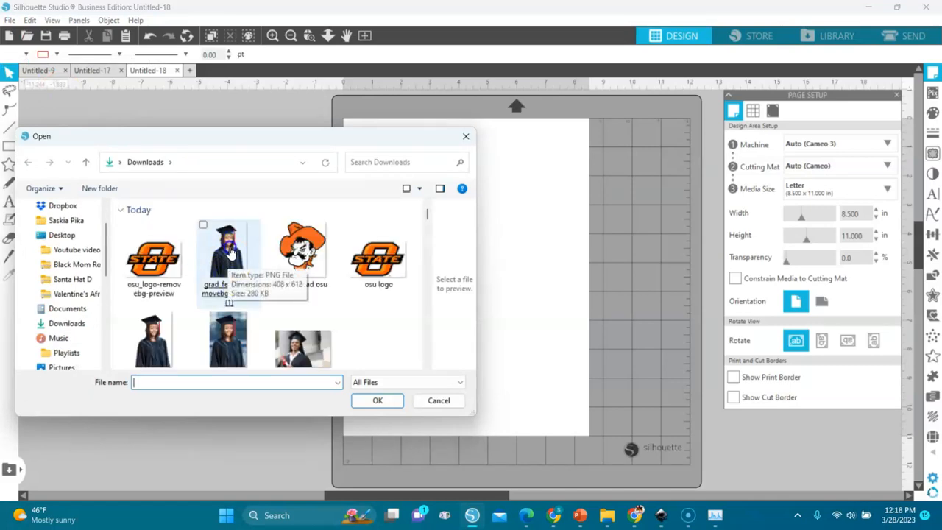
double_click(229, 251)
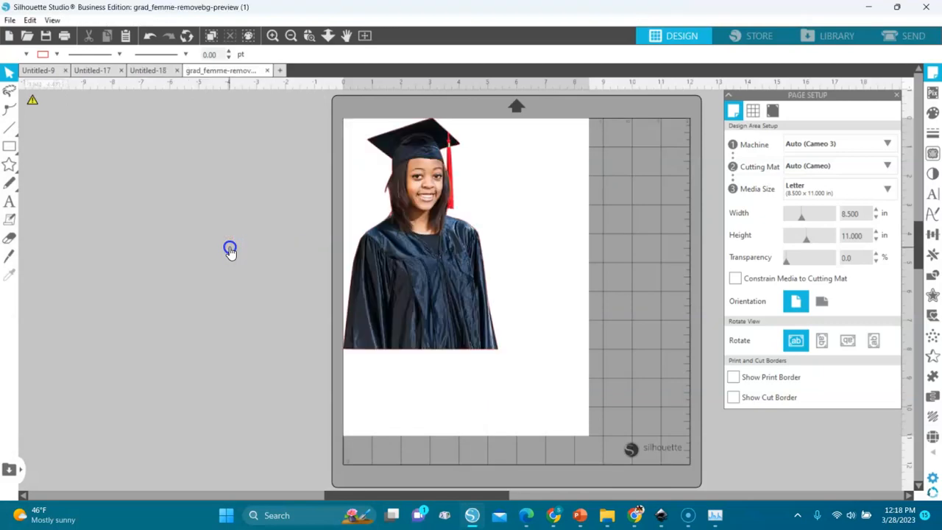
drag(411, 245, 217, 270)
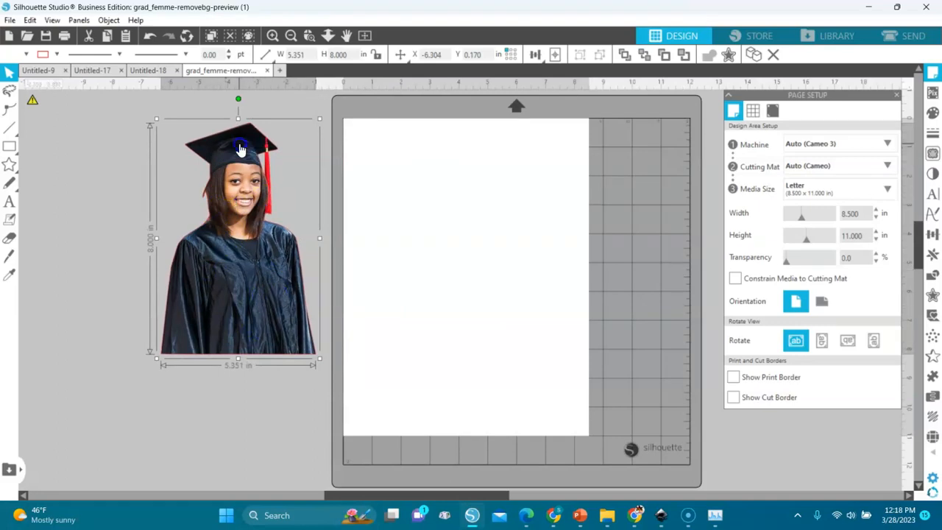
drag(267, 269, 482, 301)
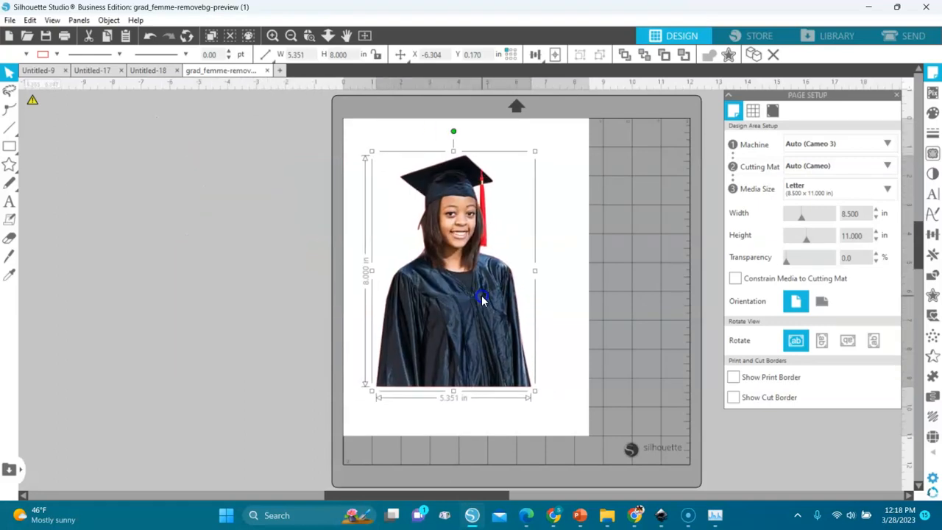
- Preview the graduate's cut lines in the send view and shift the image slightly up and left on the page
click(899, 36)
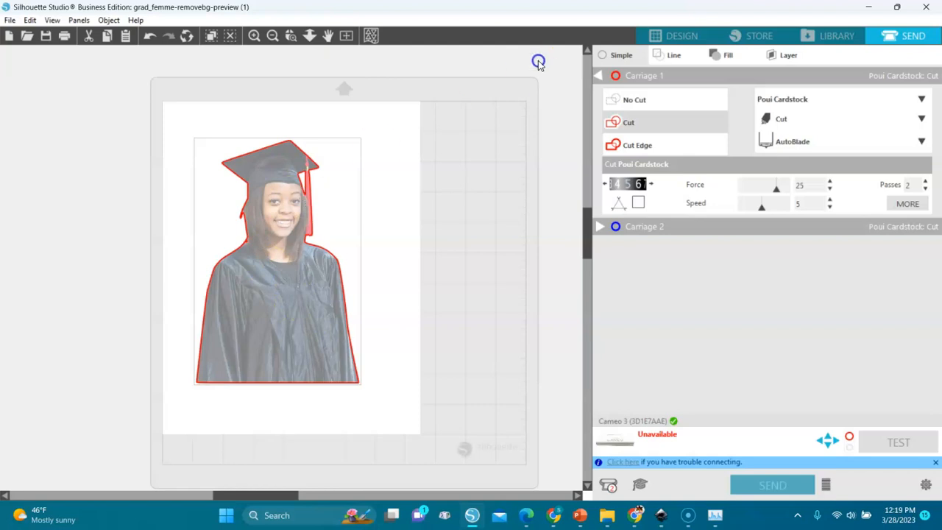
click(665, 37)
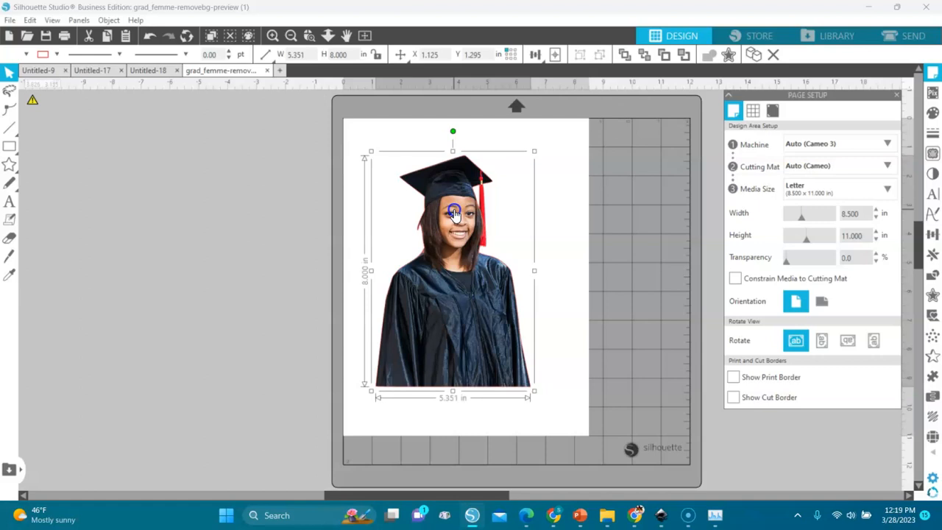
mouse_move(467, 254)
mouse_down()
mouse_move(446, 208)
mouse_move(462, 250)
mouse_up()
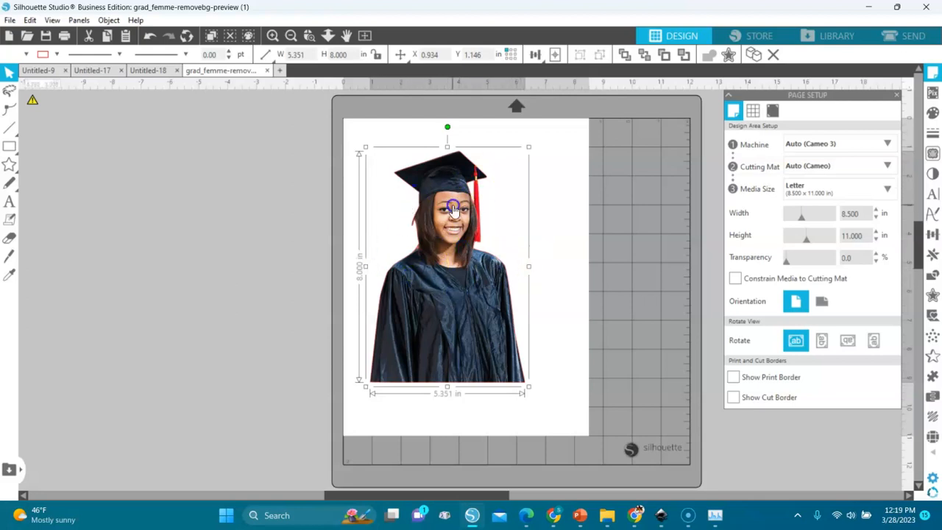
click(378, 332)
- Draw a rectangle about 8.9 by 4.1 in across the gown's lower part and fill it with magenta
click(10, 149)
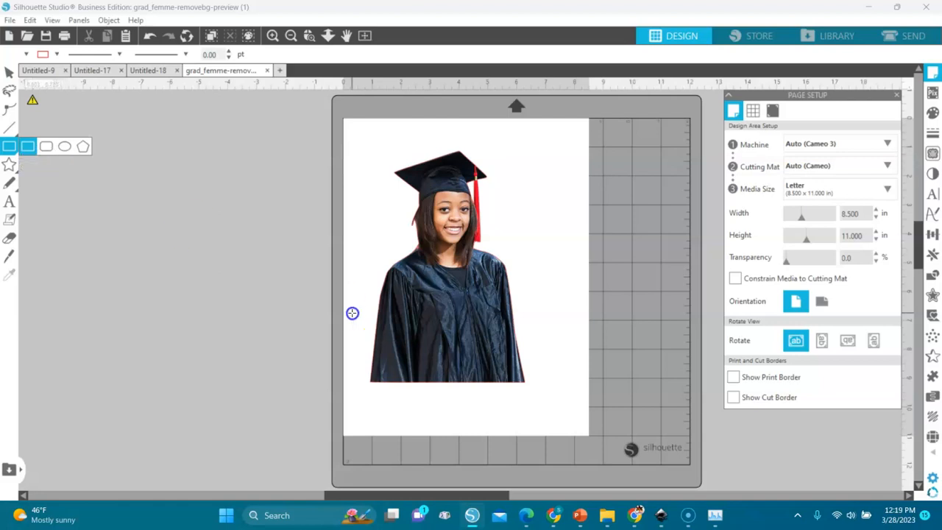
drag(336, 297, 597, 421)
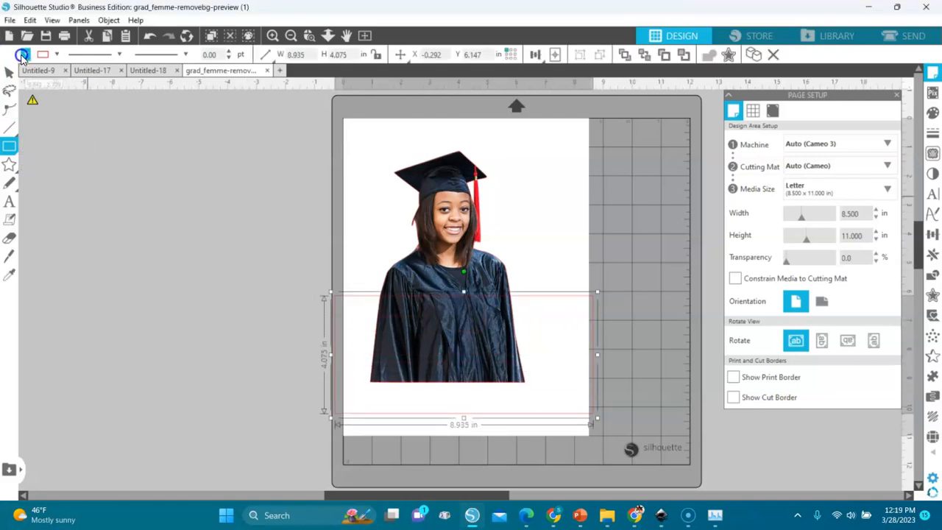
click(25, 54)
click(25, 75)
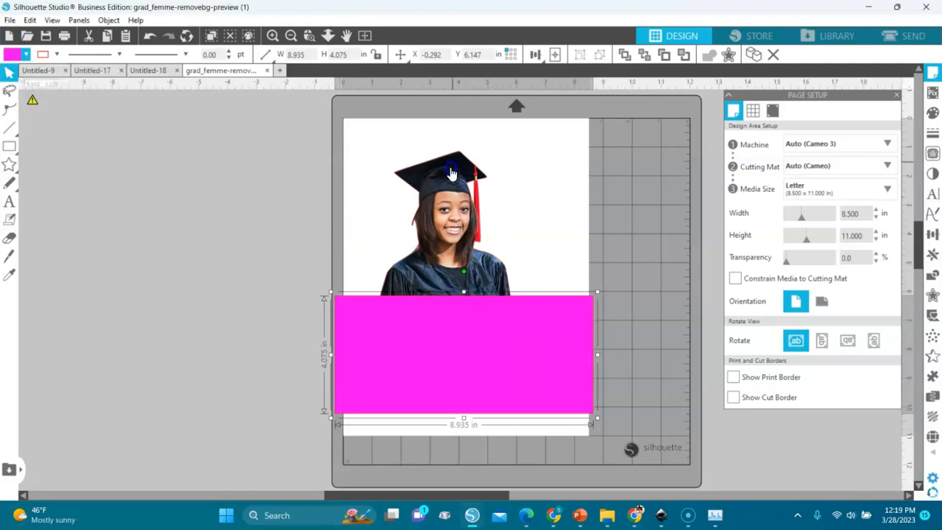
- Raise the magenta rectangle to the graduate's chest and subtract it from the image, leaving only the bust
drag(498, 358, 494, 340)
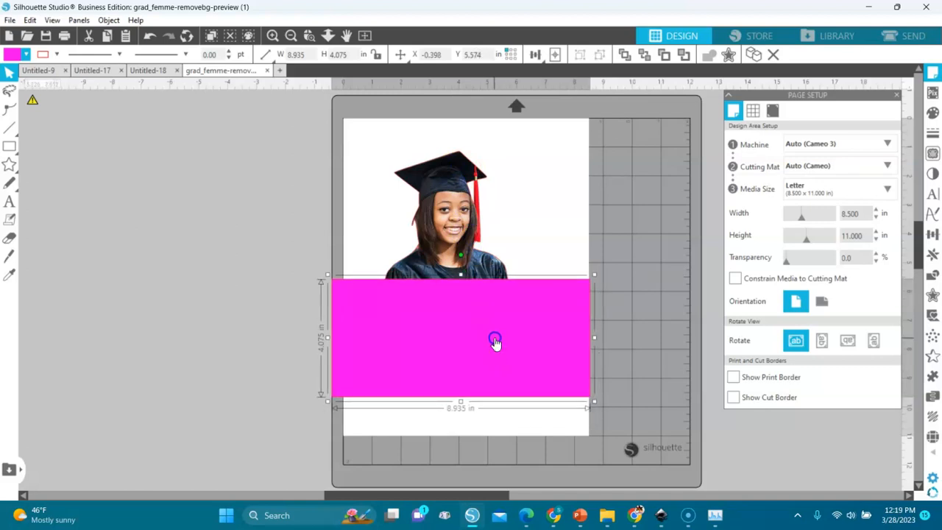
shift+click(462, 229)
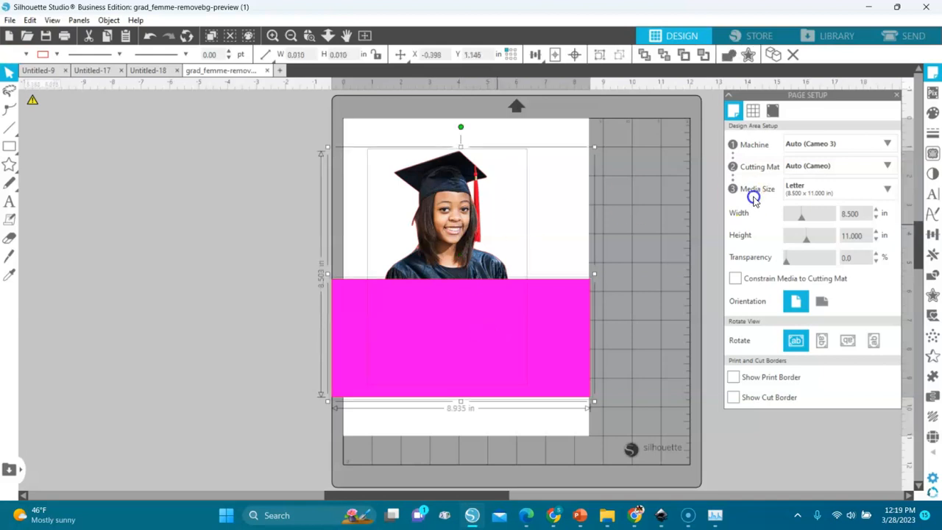
click(933, 275)
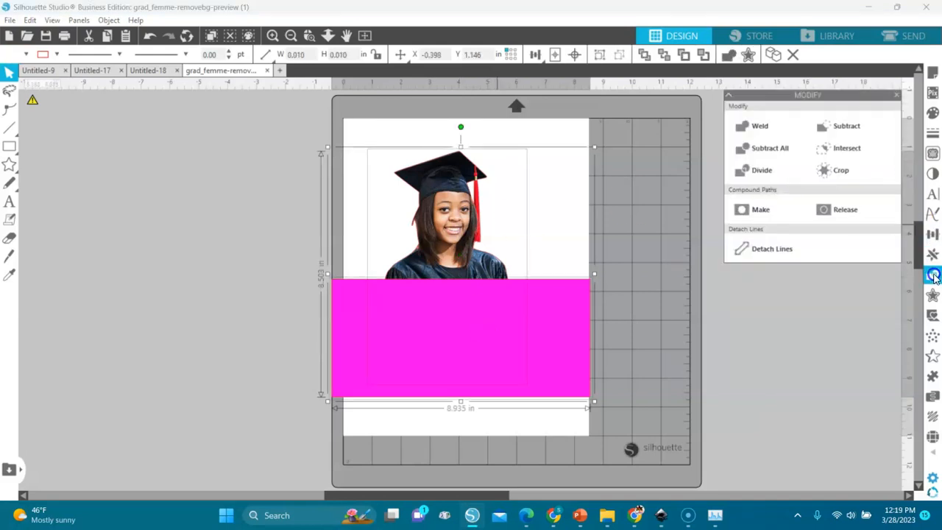
click(834, 128)
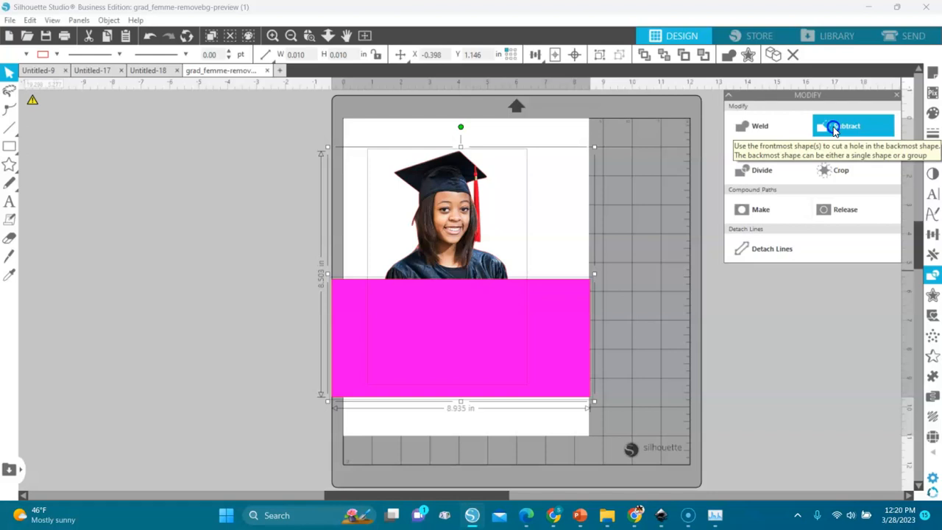
click(834, 128)
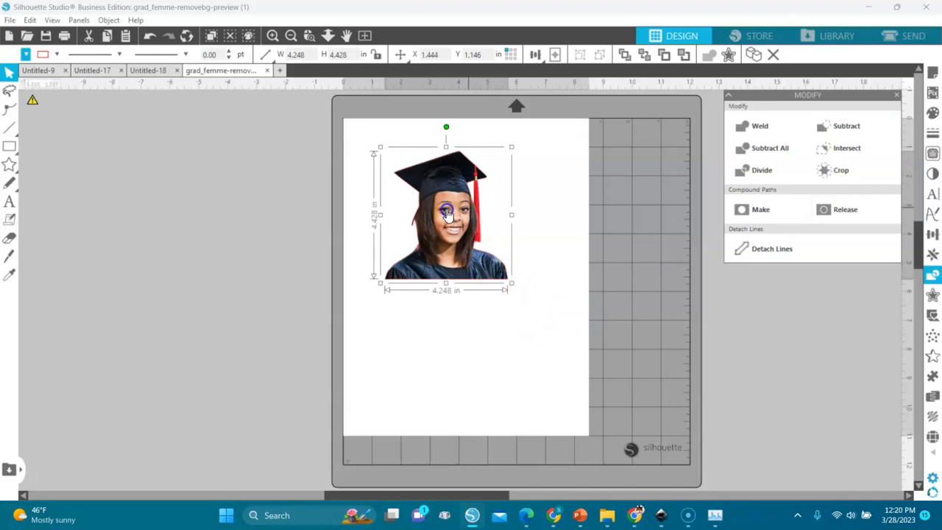
- Move the graduate bust partly off the page's left edge and add the text "Class Of" on the page
drag(467, 270, 492, 309)
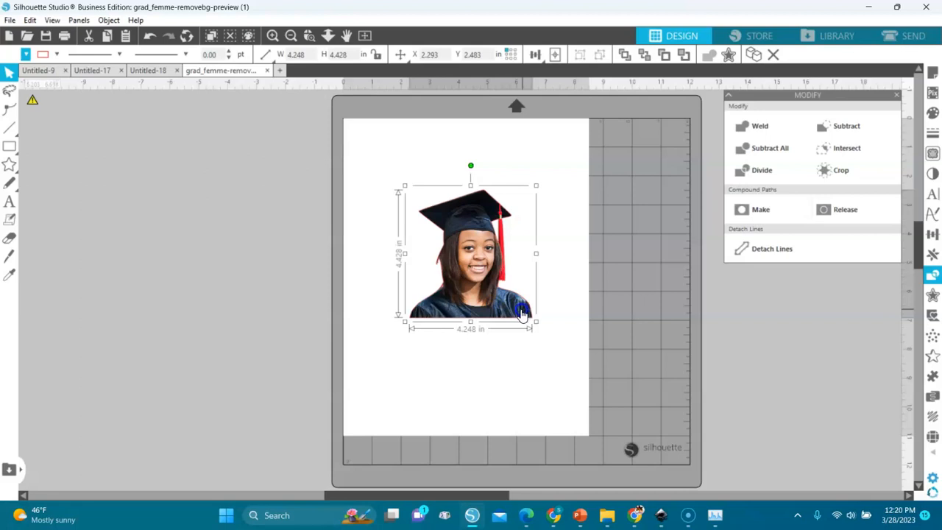
drag(522, 314, 350, 270)
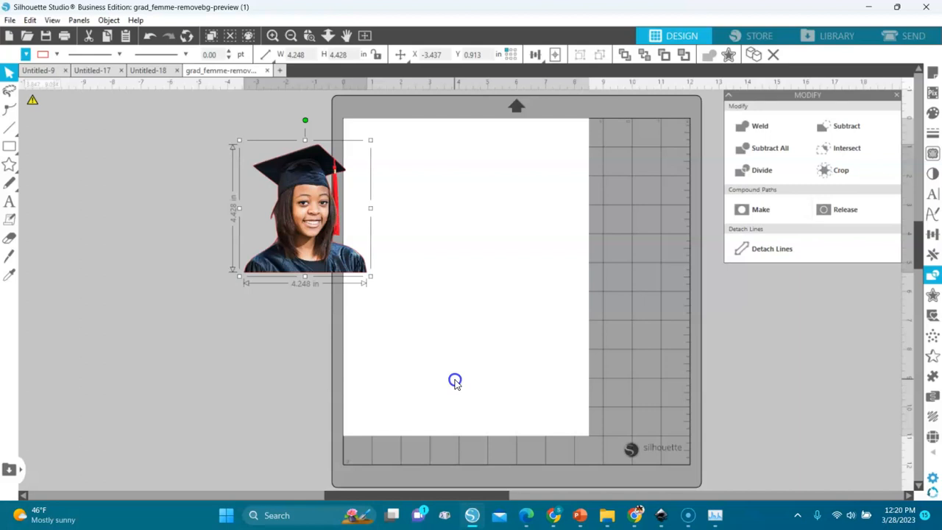
click(11, 204)
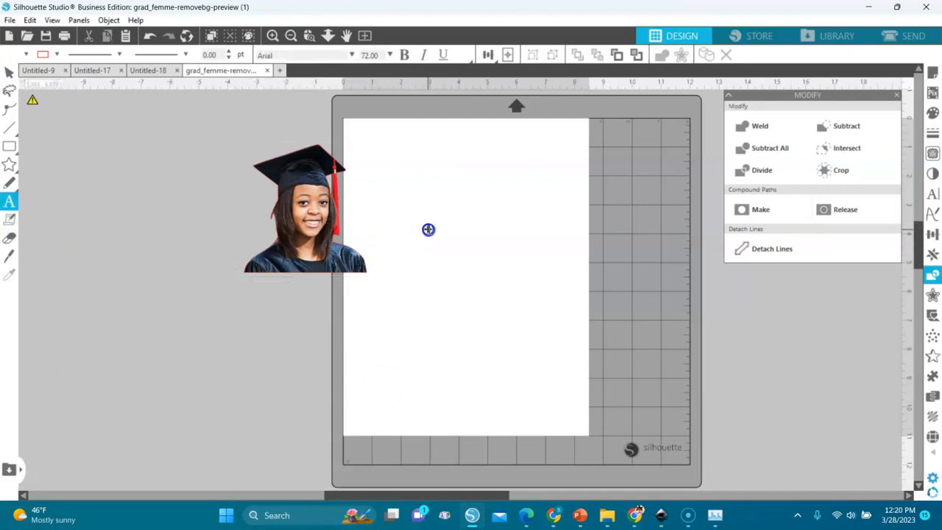
click(429, 230)
text(Cla)
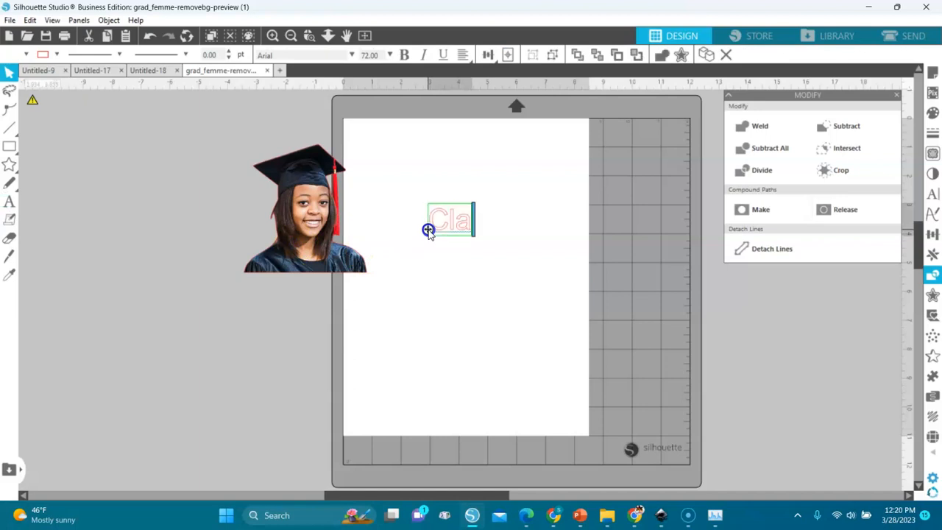
text(ss Of)
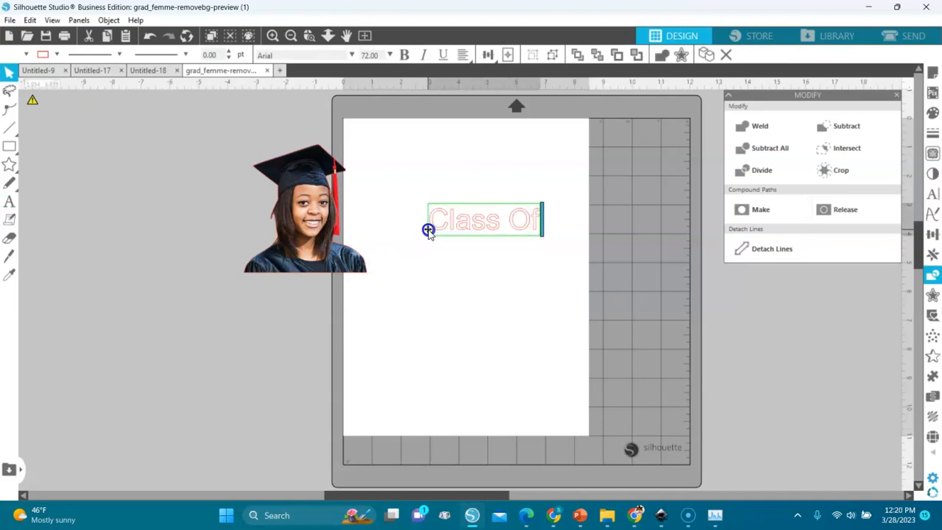
- Add the graduate's first name and "2023" as two separate text objects below "Class Of"
click(11, 204)
click(437, 291)
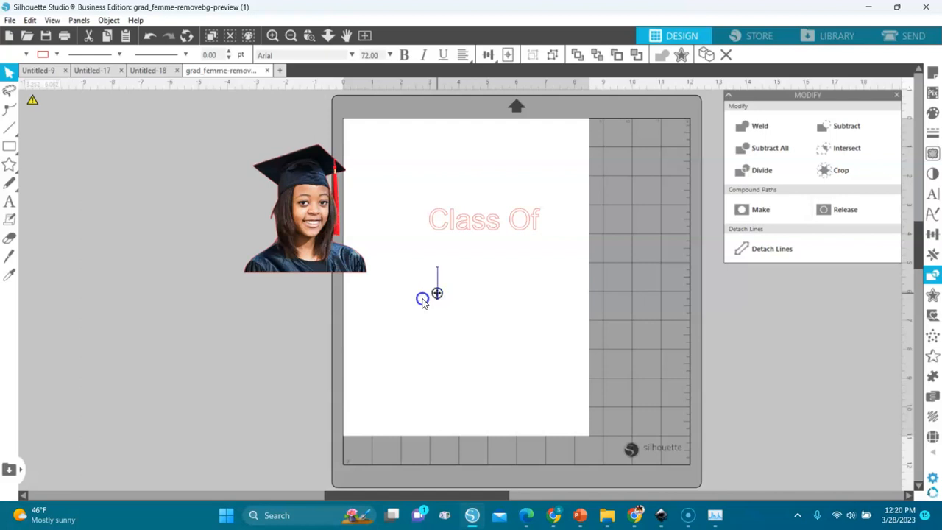
text(Esther)
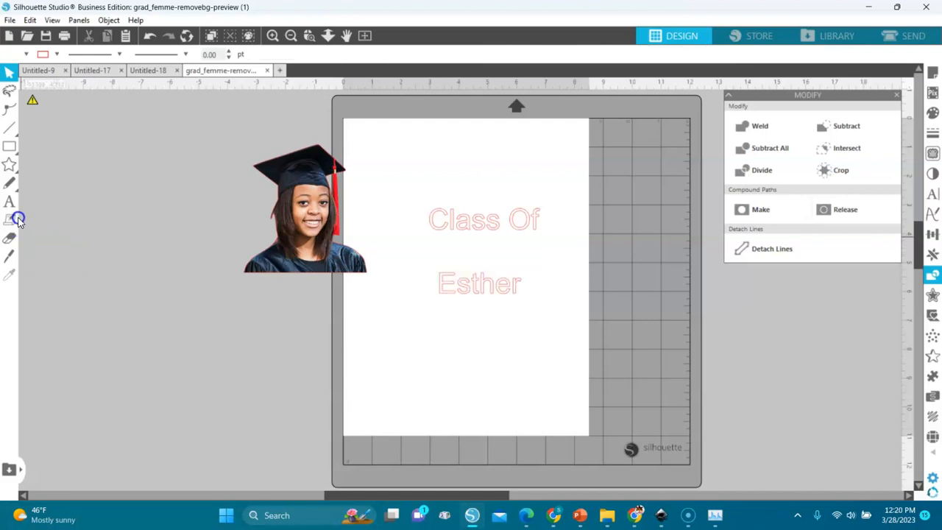
click(9, 201)
click(379, 323)
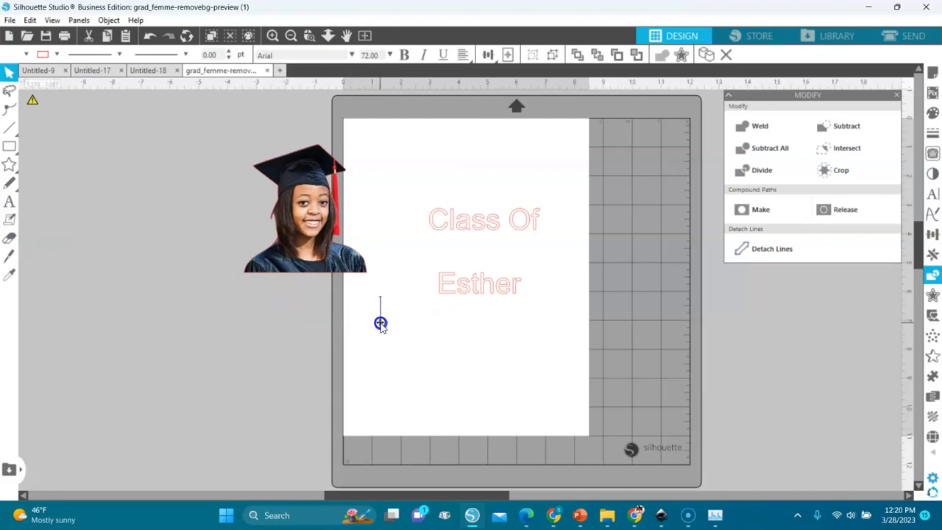
text(2023)
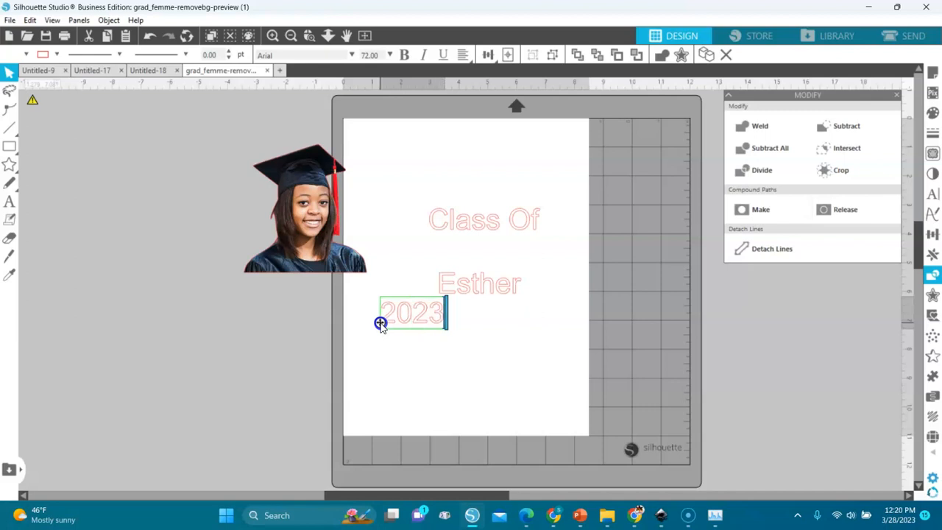
click(441, 392)
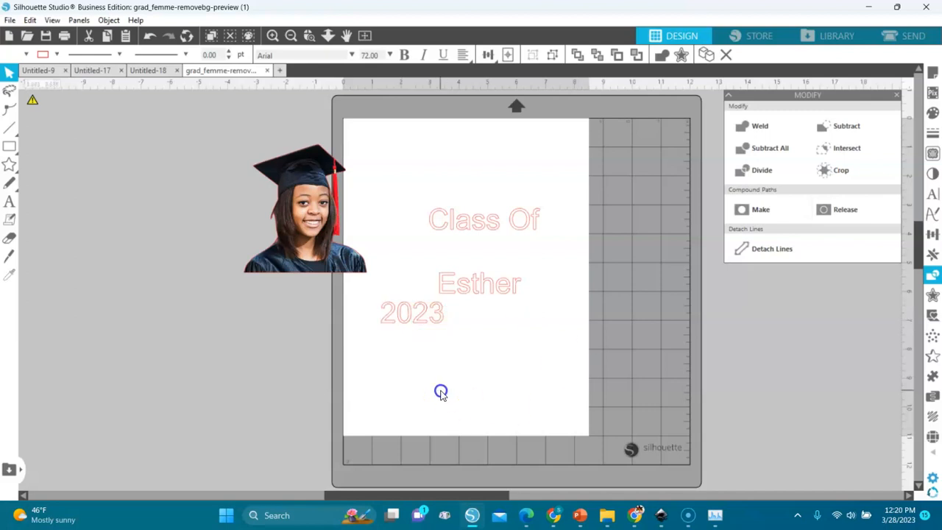
- Add a separate text object reading "Graduate" to the right of "2023"
click(9, 202)
click(479, 318)
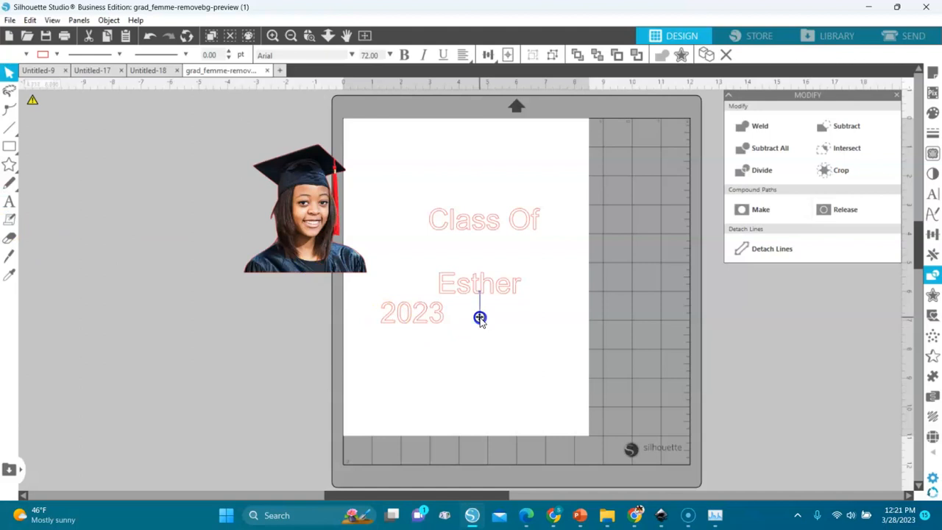
text(Graduate)
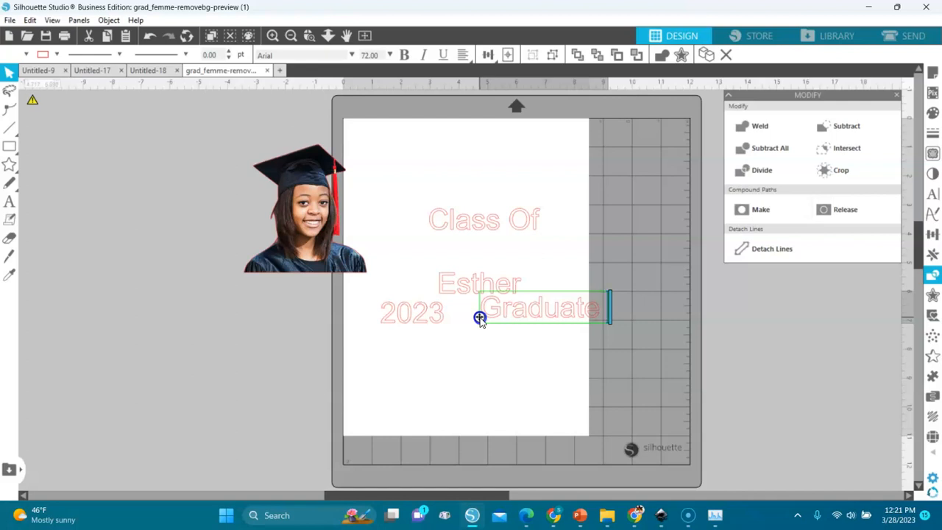
click(399, 330)
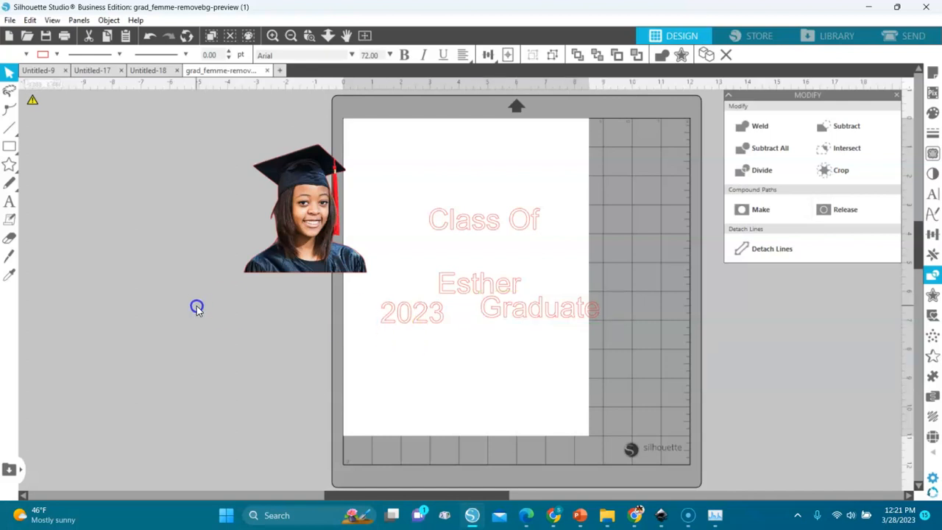
- Add the text "Oklahoma State University" above "Class Of", with "University" on a second line
click(9, 200)
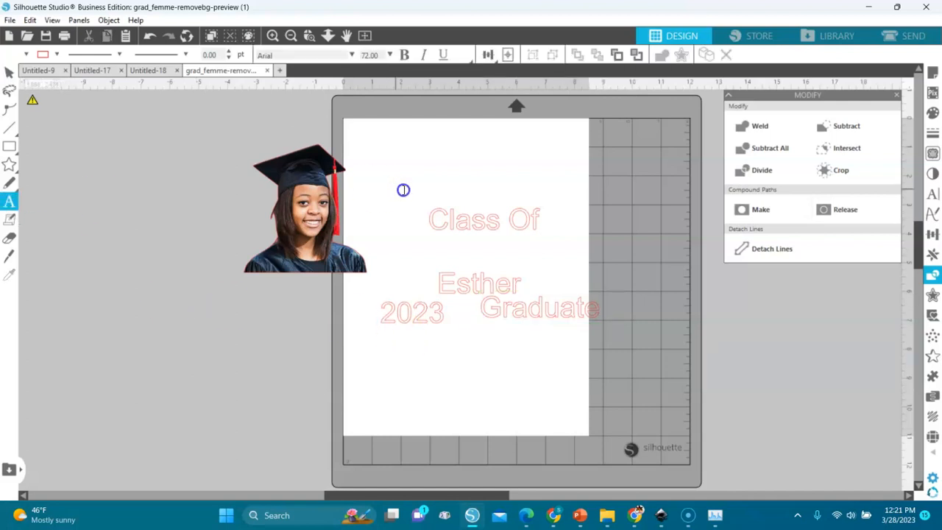
click(434, 172)
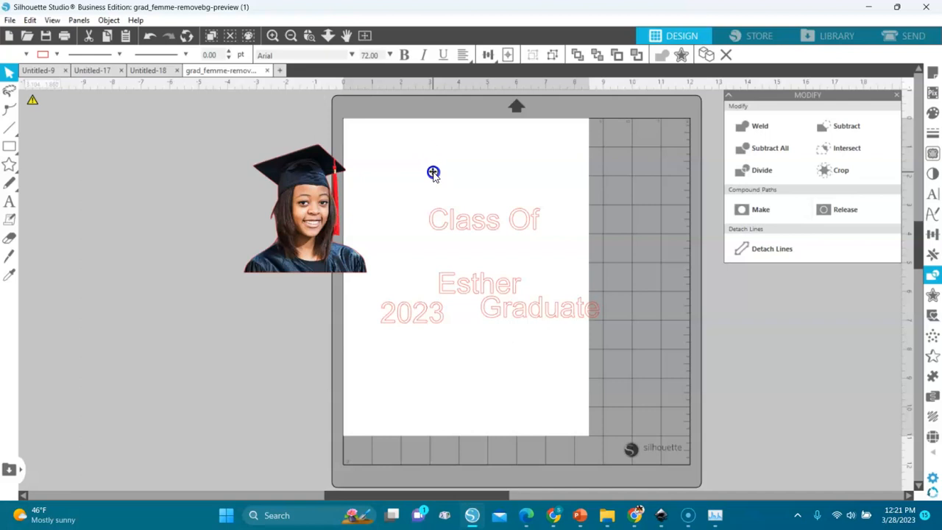
click(432, 172)
text(Okl)
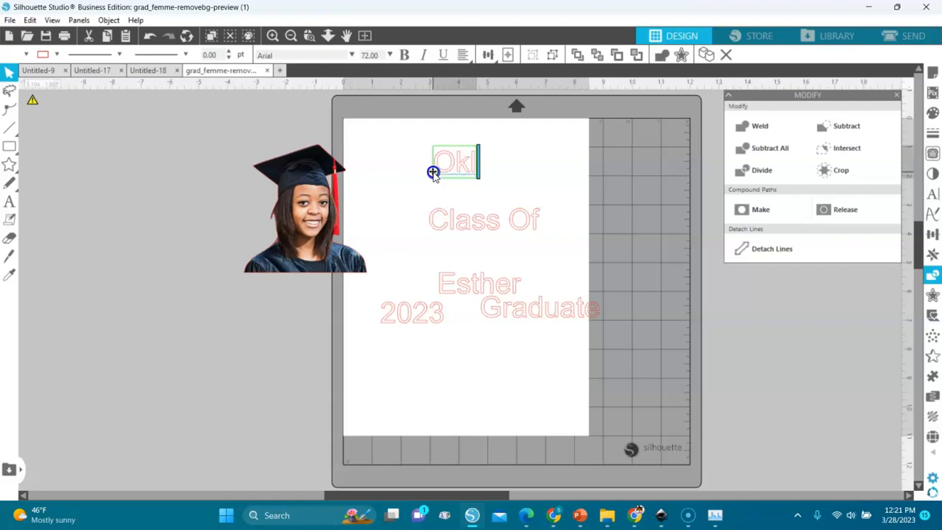
text(ahoma)
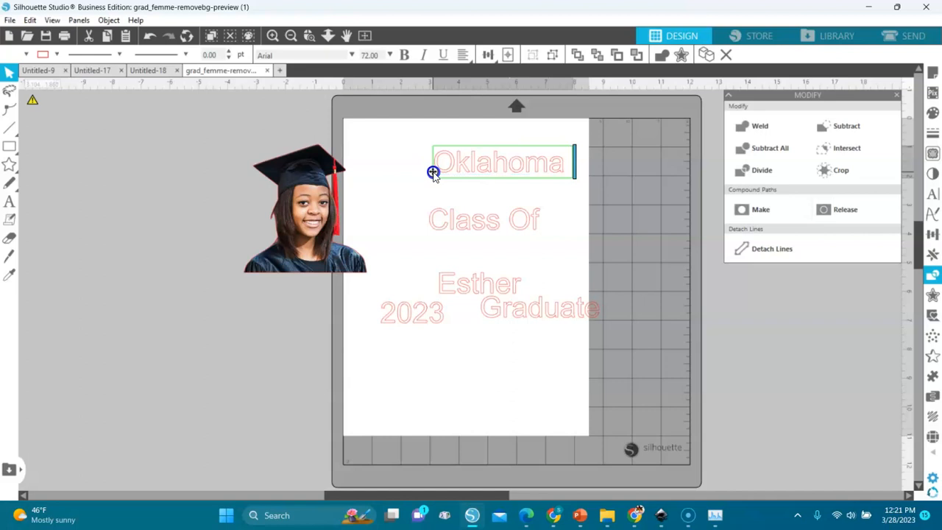
text( Sta)
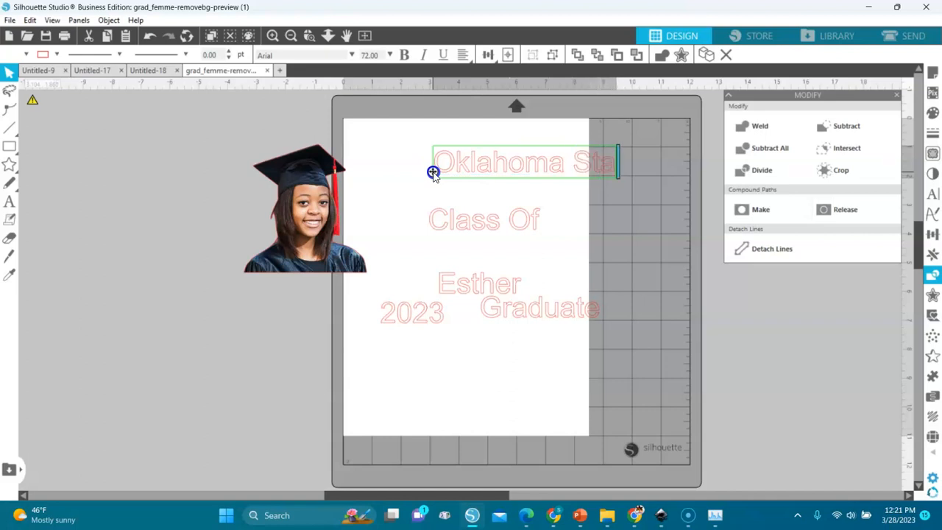
text(te Uni)
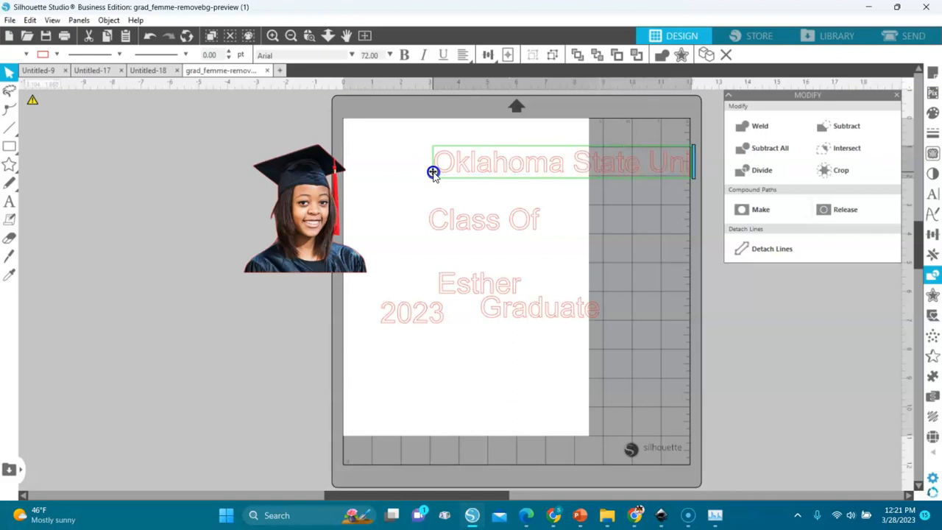
text(versity)
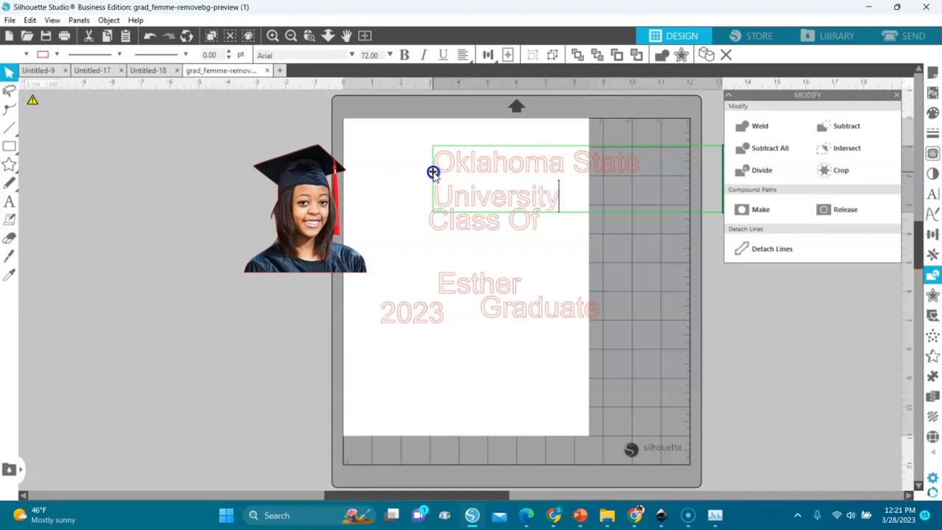
- Move the "Graduate" text slightly down and fill all five text objects with black
click(503, 311)
drag(503, 310, 508, 335)
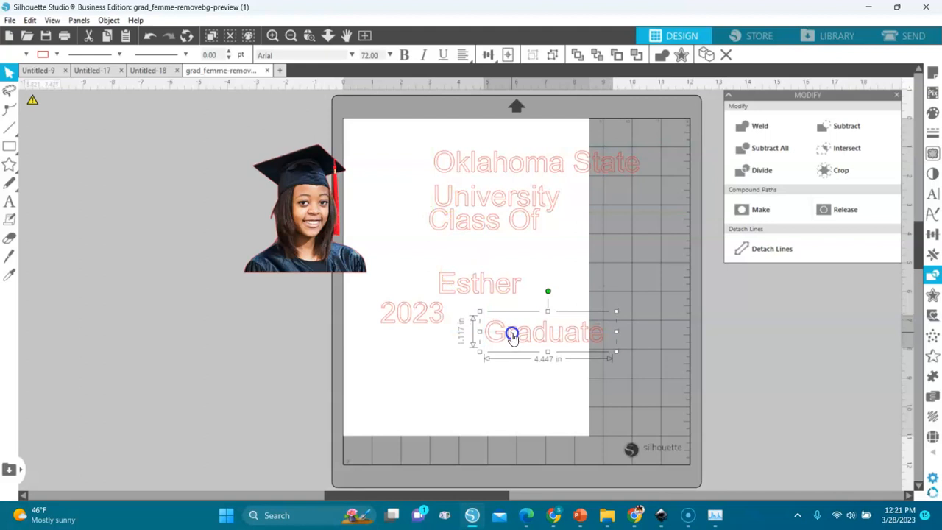
drag(669, 134, 375, 405)
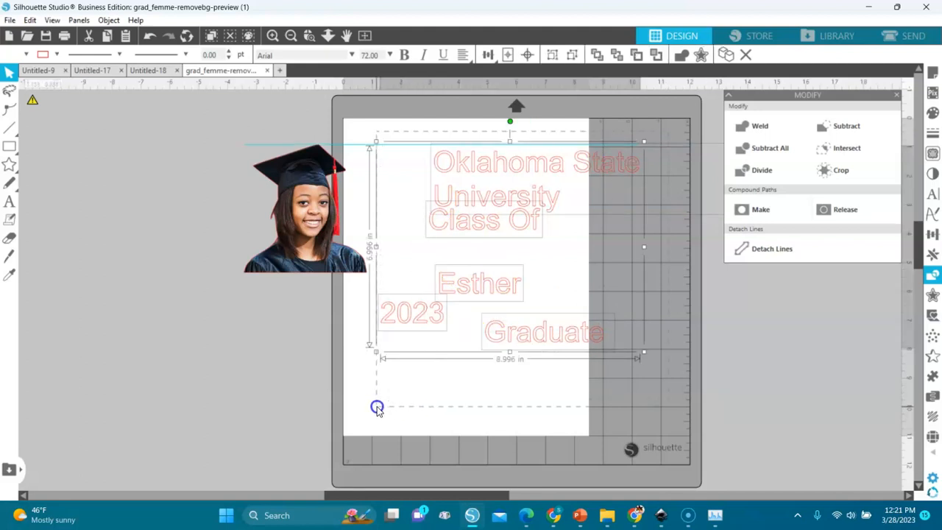
click(26, 55)
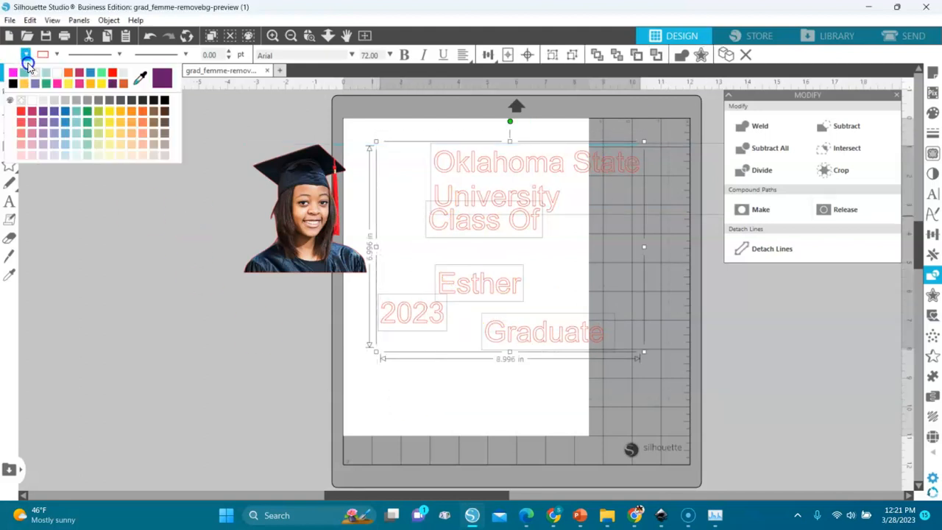
click(13, 83)
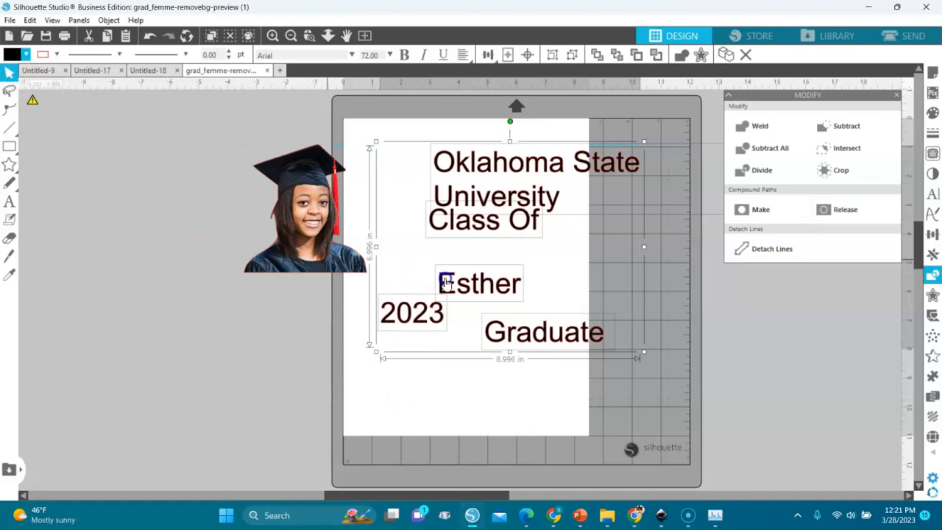
- Move all the text objects off the page to the left and shift the graduate bust slightly right
drag(464, 282, 49, 269)
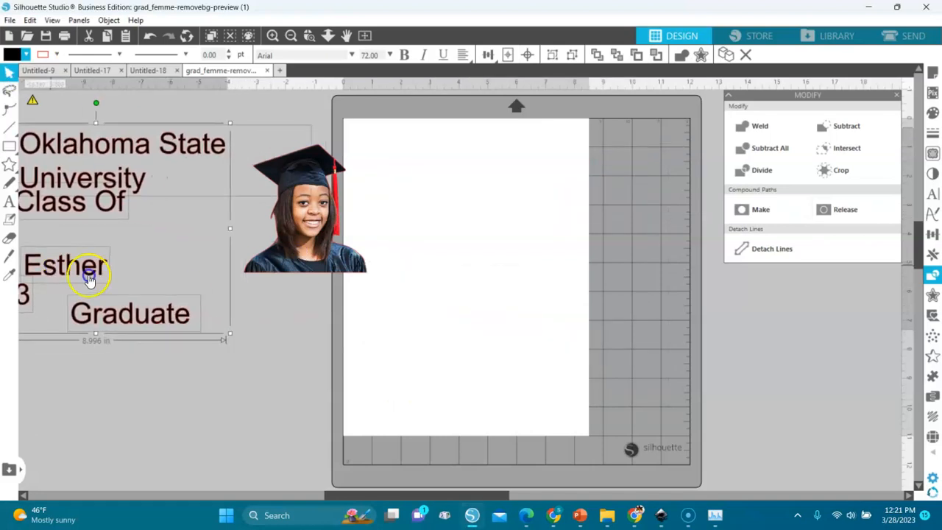
click(376, 360)
drag(343, 271, 397, 262)
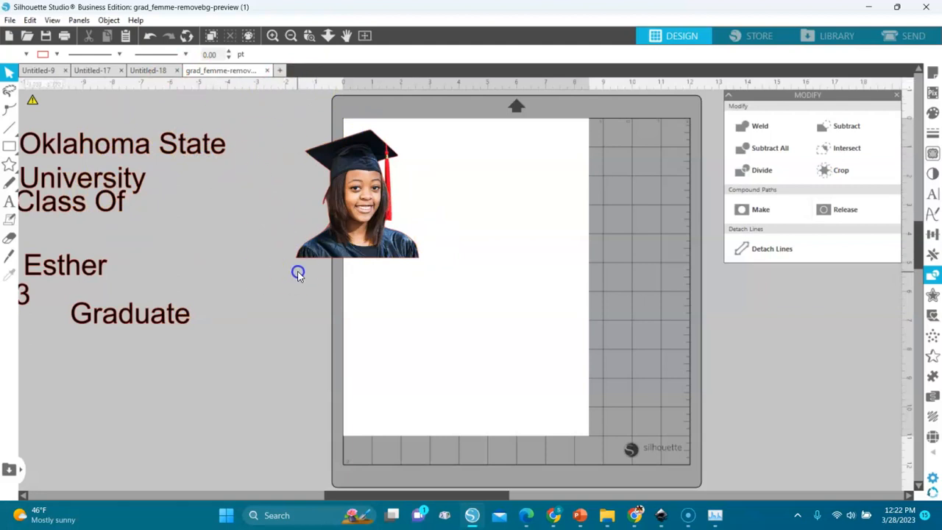
- Merge the osu_logo-removebg-preview image from Downloads into the design and move it below the graduate, mostly off the page's left edge
click(10, 19)
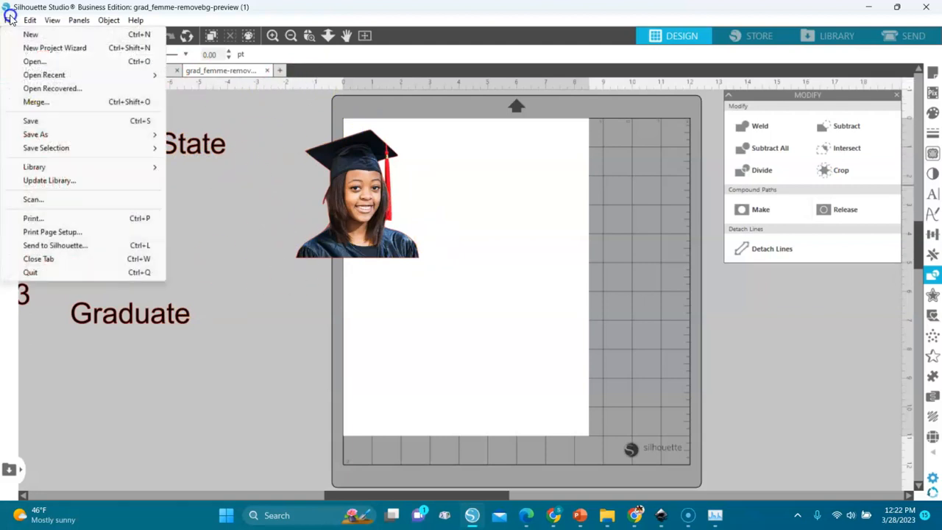
click(26, 101)
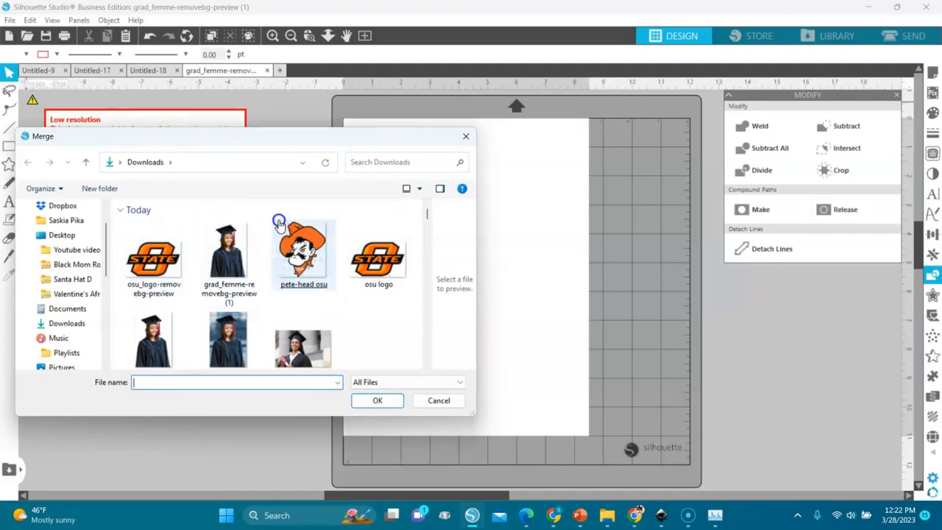
click(151, 259)
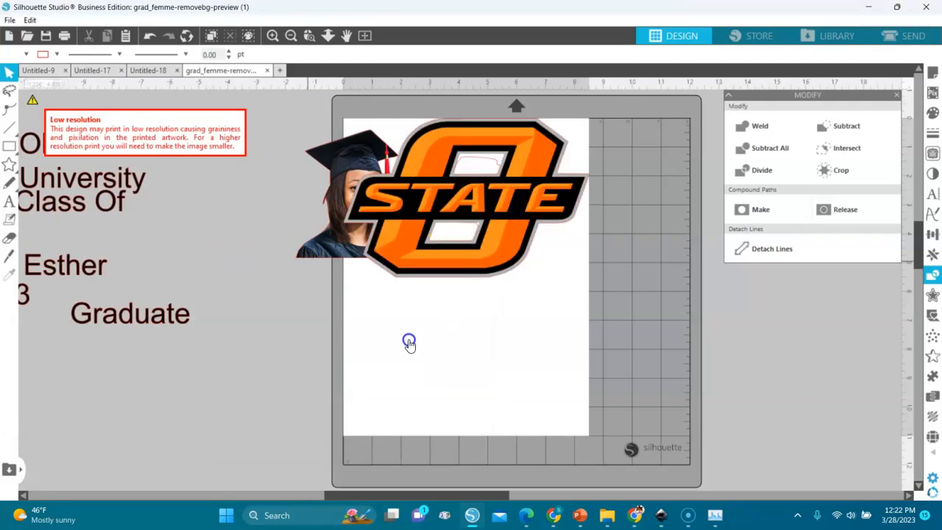
drag(442, 218, 293, 363)
click(328, 356)
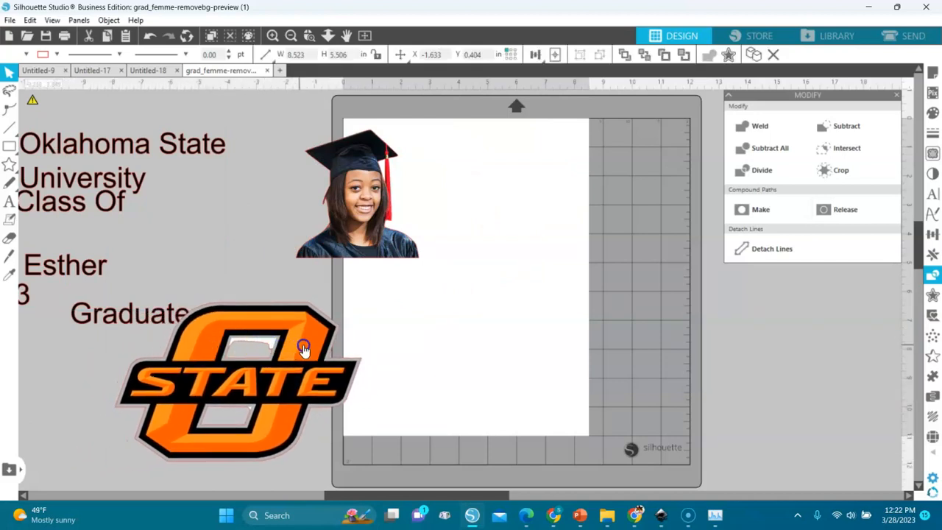
- Move the orange State logo down clear of the "Graduate" text and merge the cowboy mascot image from Downloads
drag(304, 344, 300, 382)
click(178, 242)
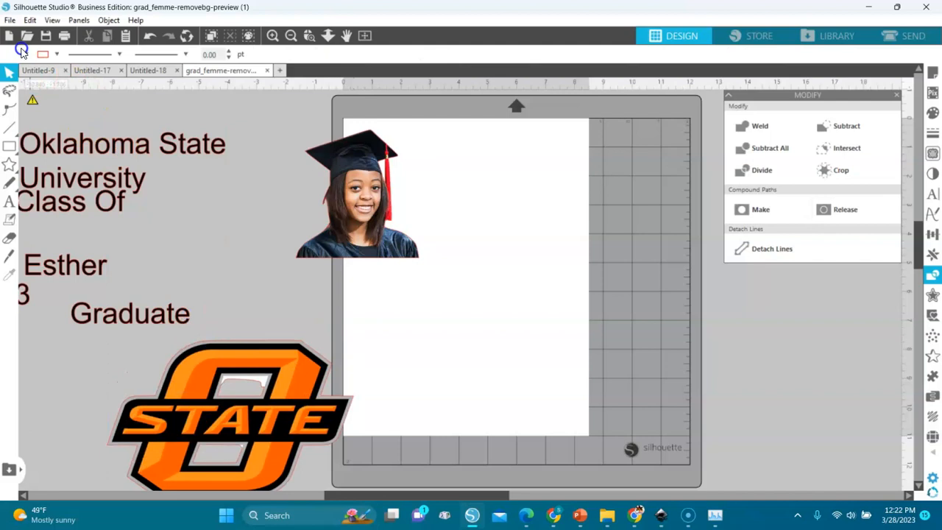
click(9, 20)
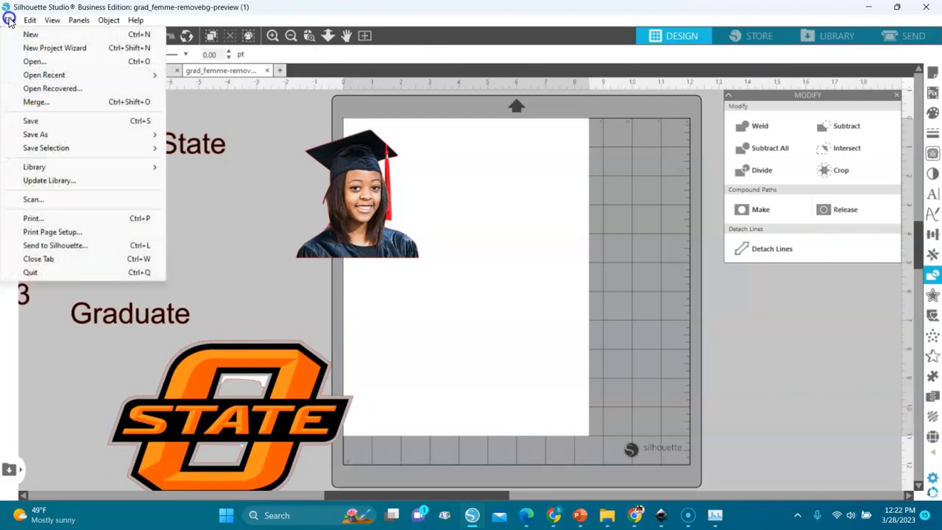
click(36, 103)
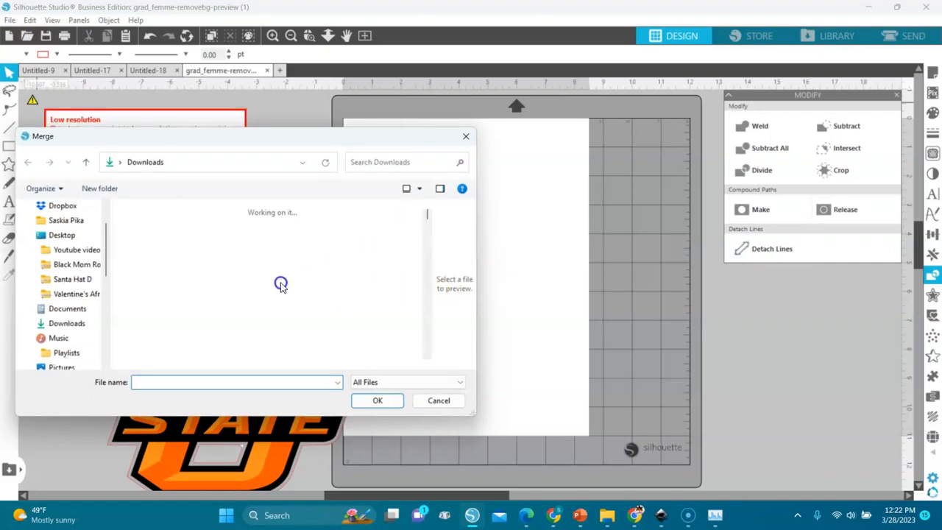
double_click(309, 241)
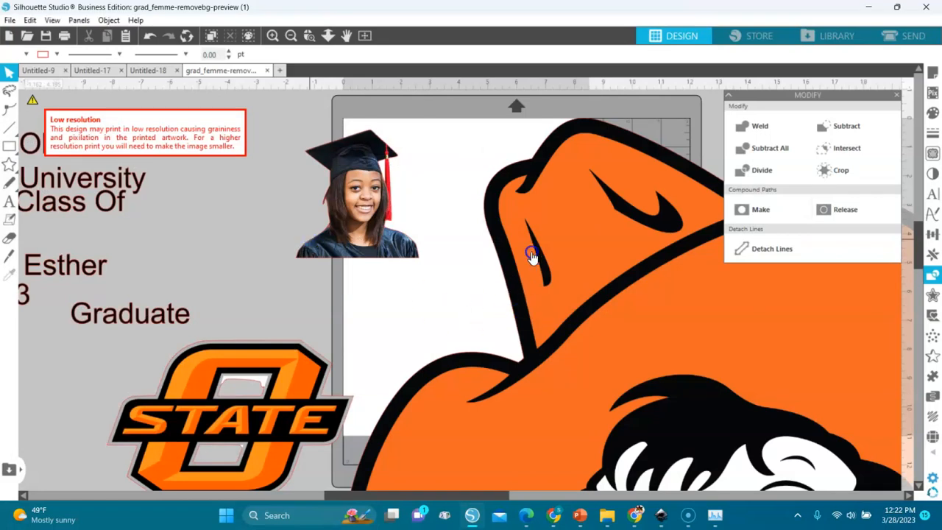
- Lock the cowboy mascot's aspect ratio and set its height to 4 in
click(531, 241)
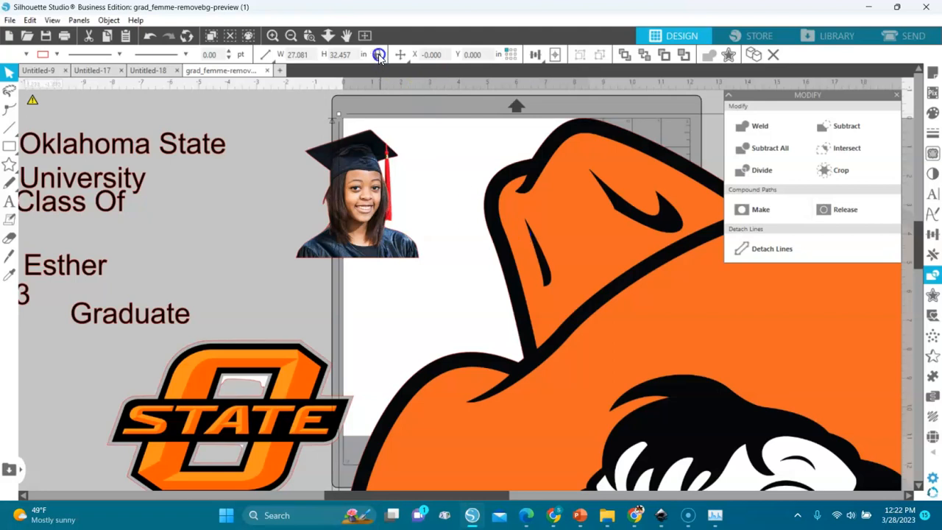
click(543, 185)
click(378, 54)
drag(354, 55, 314, 60)
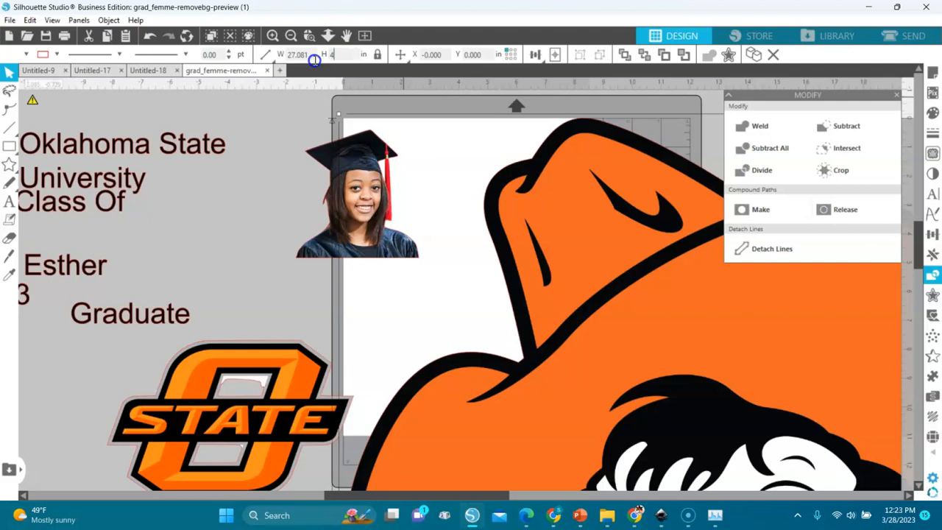
text(4)
key(Return)
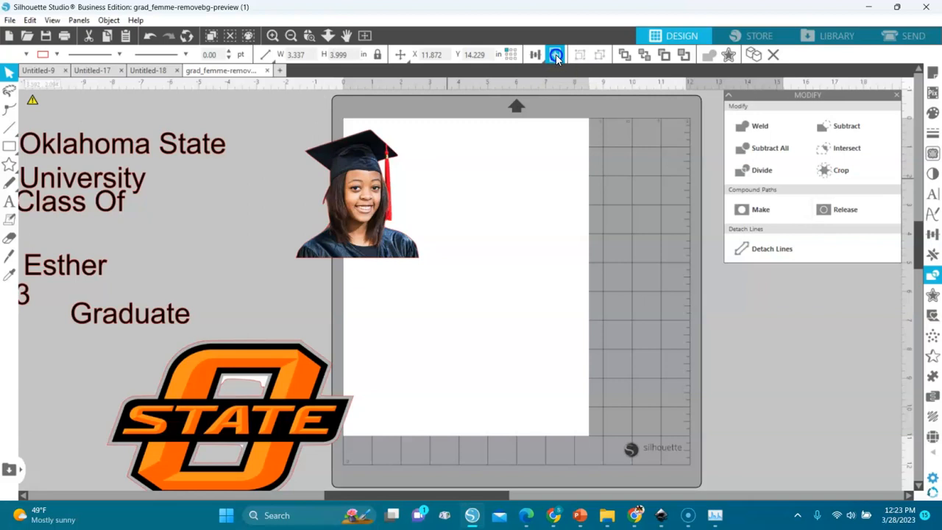
- Move the cowboy mascot off the page's right edge and the graduate bust off its left edge
drag(476, 275, 691, 335)
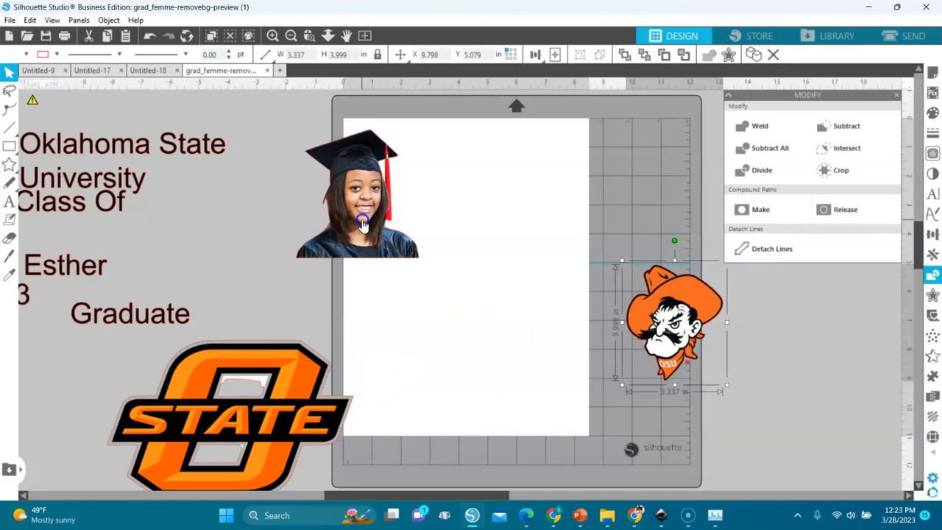
drag(361, 224, 264, 252)
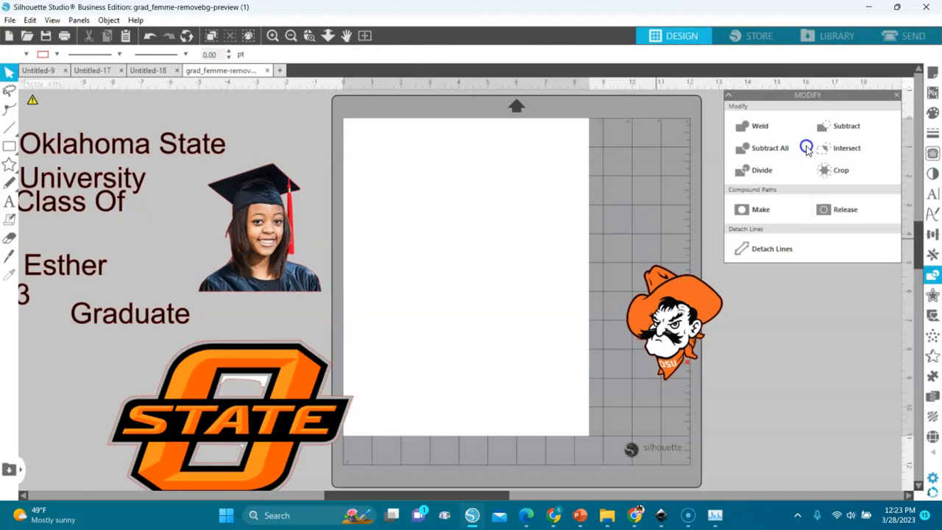
- Turn on registration marks, set their inset to 0.394 in, and show the cut border
click(933, 74)
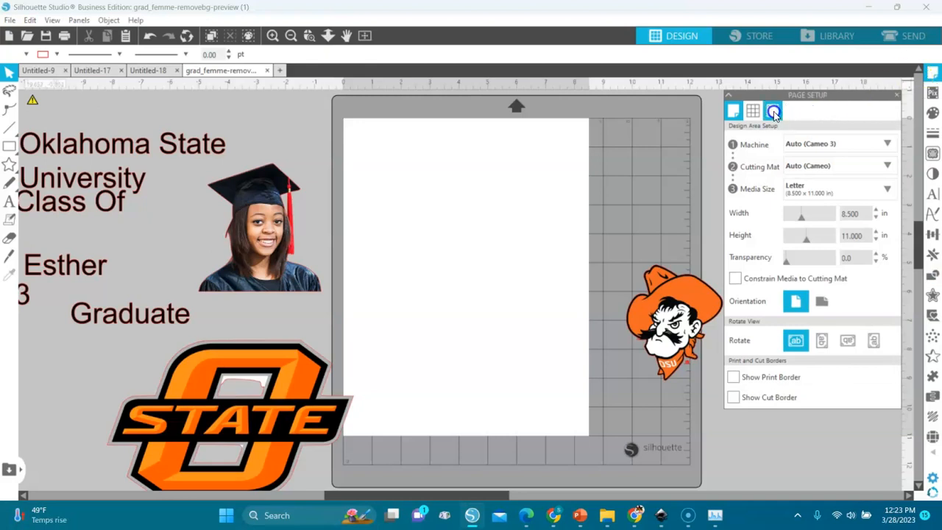
click(773, 112)
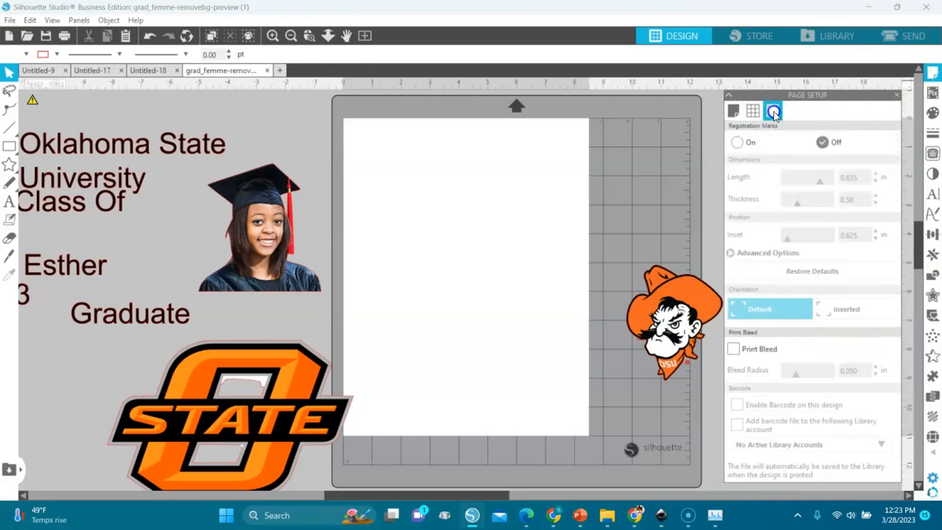
click(737, 143)
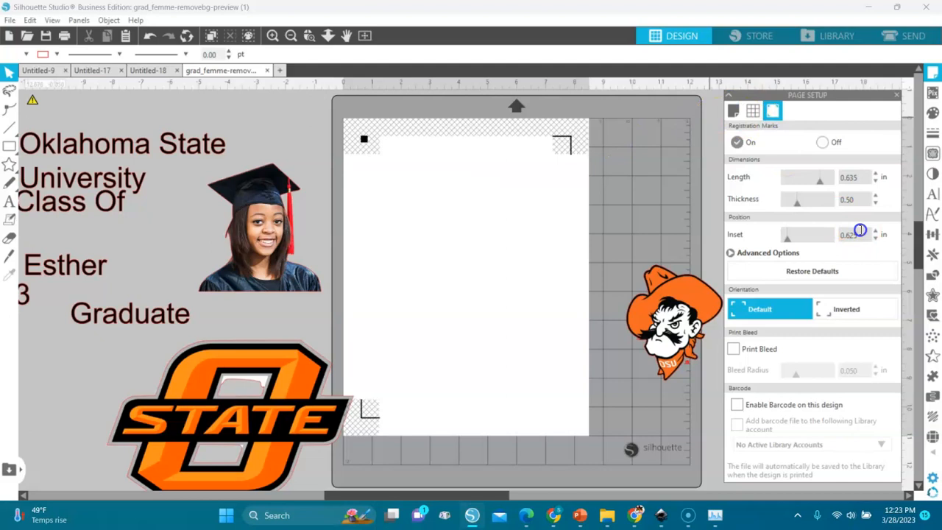
click(877, 239)
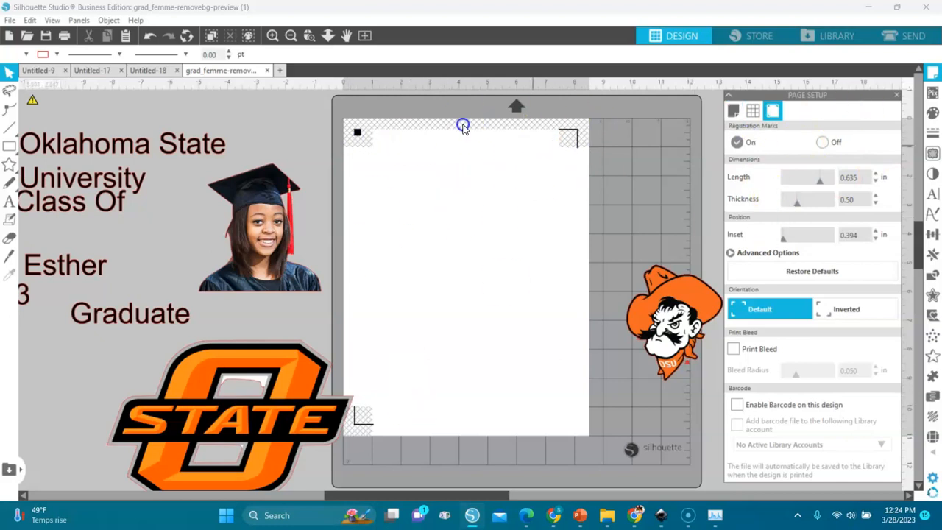
click(733, 112)
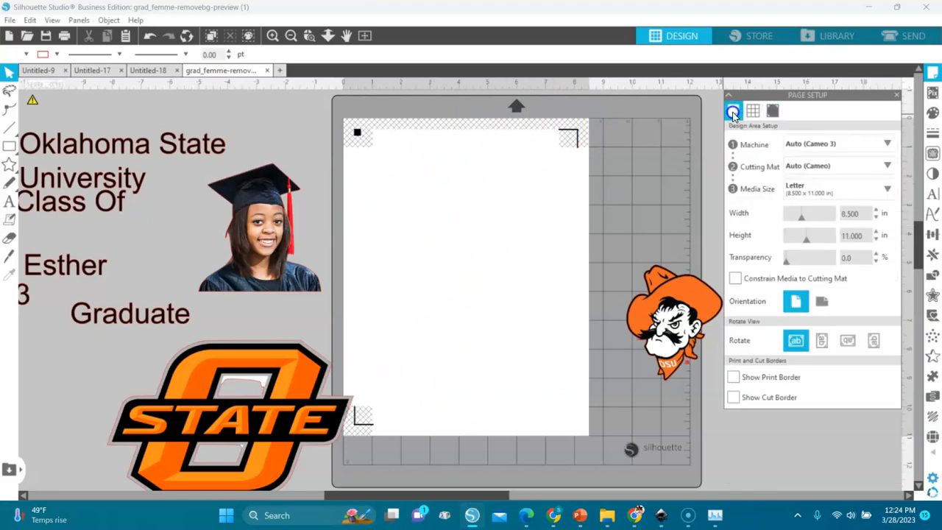
click(734, 399)
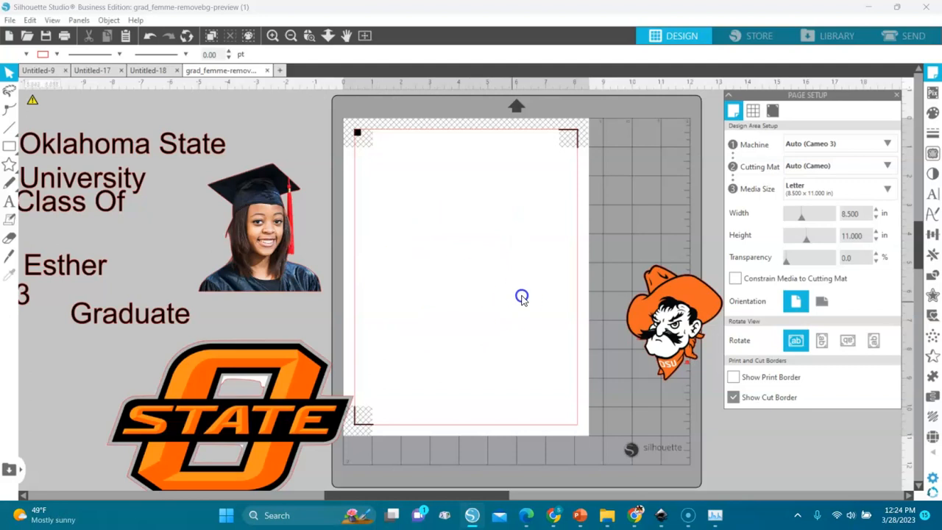
- Place the mascot across the right cut border, check its cut lines in the Send view, and move it fully inside the border
drag(678, 333, 553, 313)
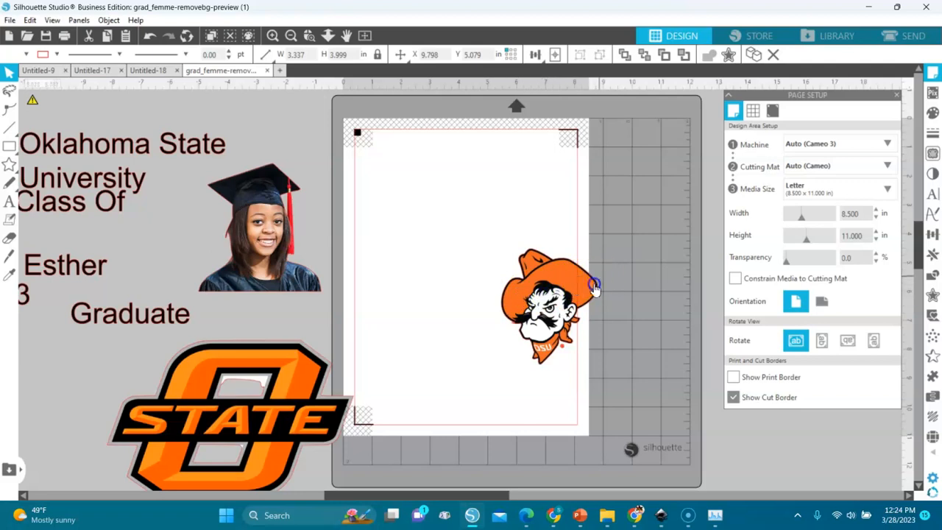
click(613, 223)
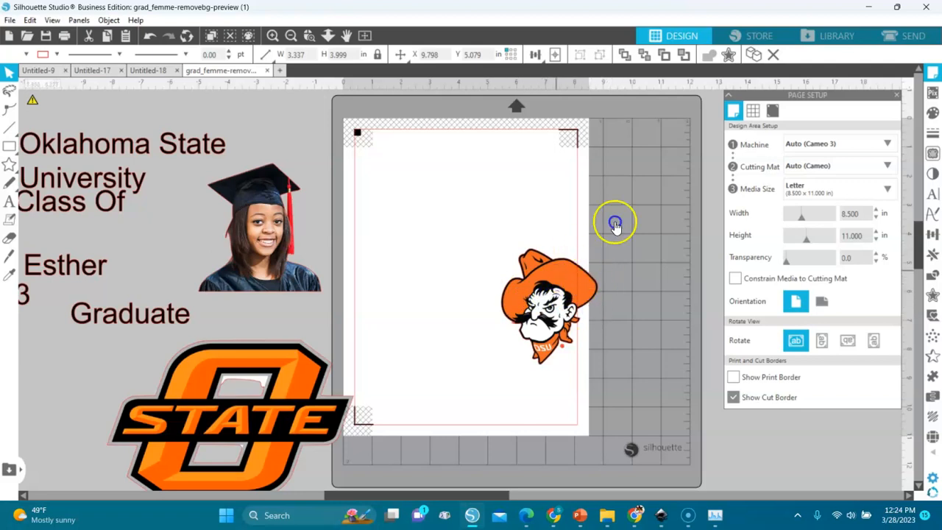
click(905, 40)
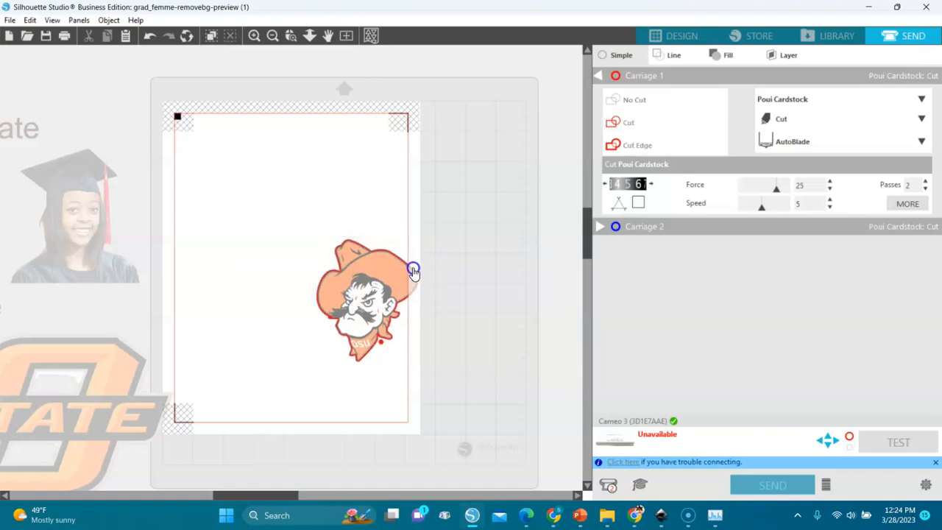
drag(386, 278, 357, 295)
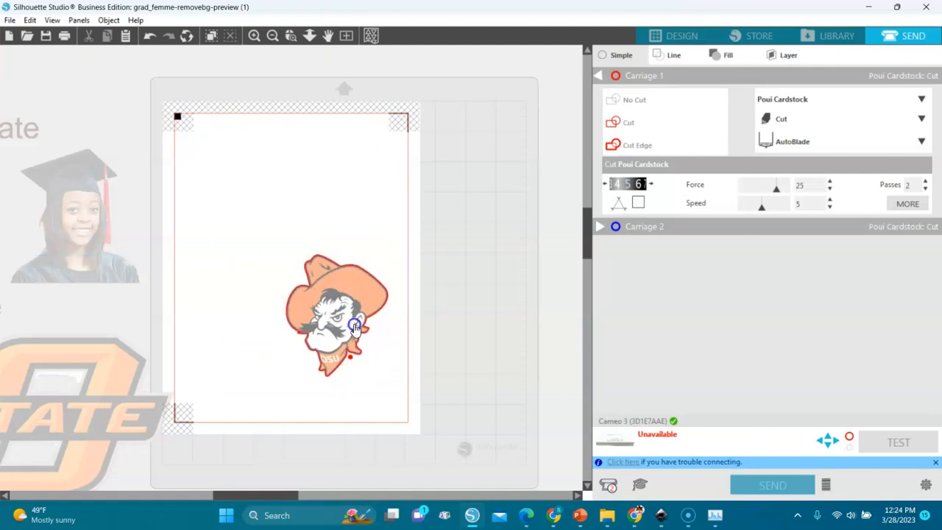
click(676, 37)
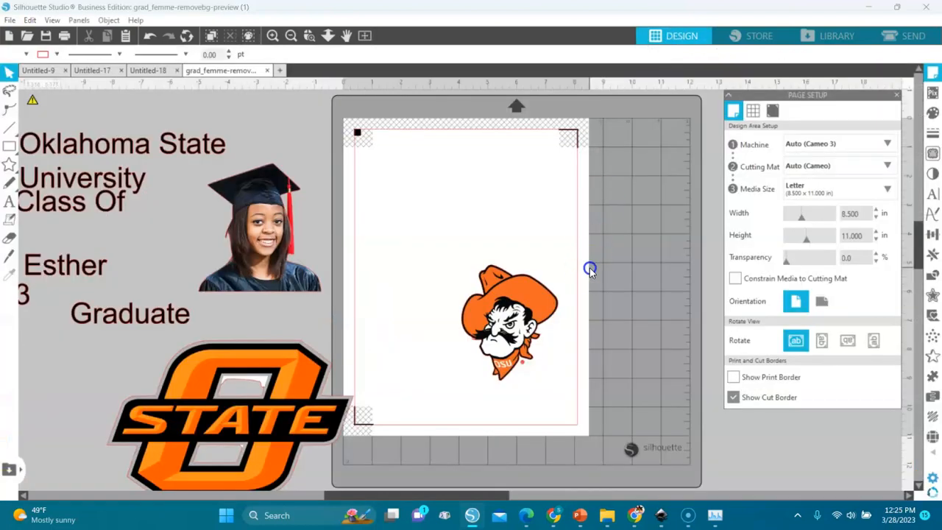
- Move the mascot onto the State logo and the graduate bust to the page's upper right edge
drag(513, 329, 229, 404)
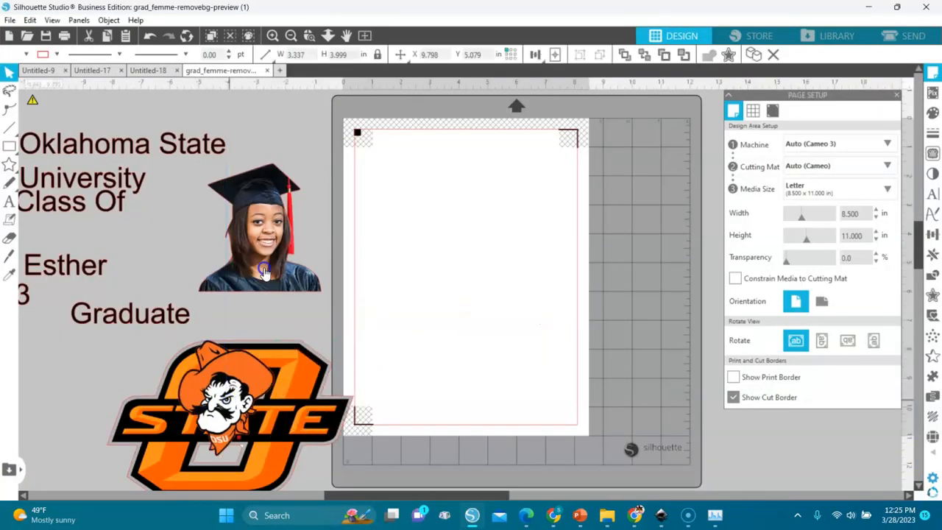
drag(270, 263, 643, 210)
- Move the "Class Of" text onto the page's left edge and change its font to Amarillo
drag(109, 211, 372, 245)
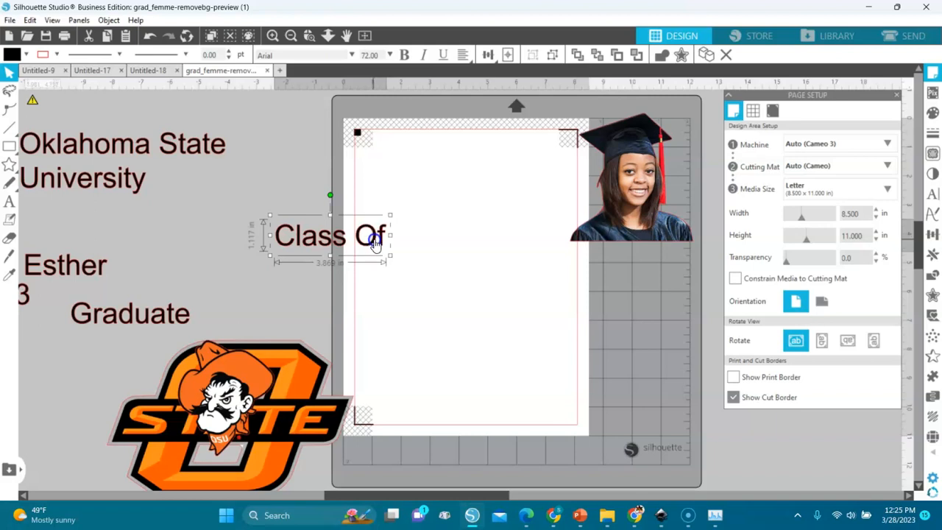
click(933, 192)
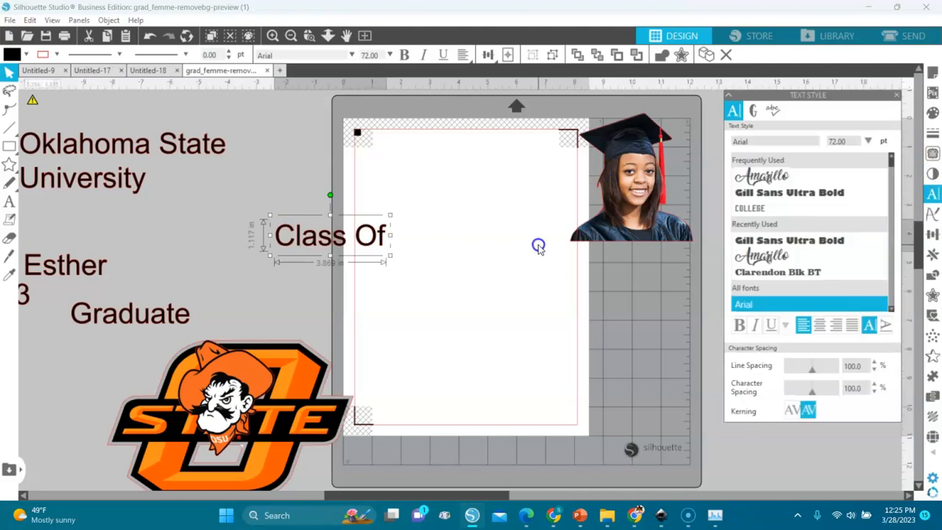
click(754, 177)
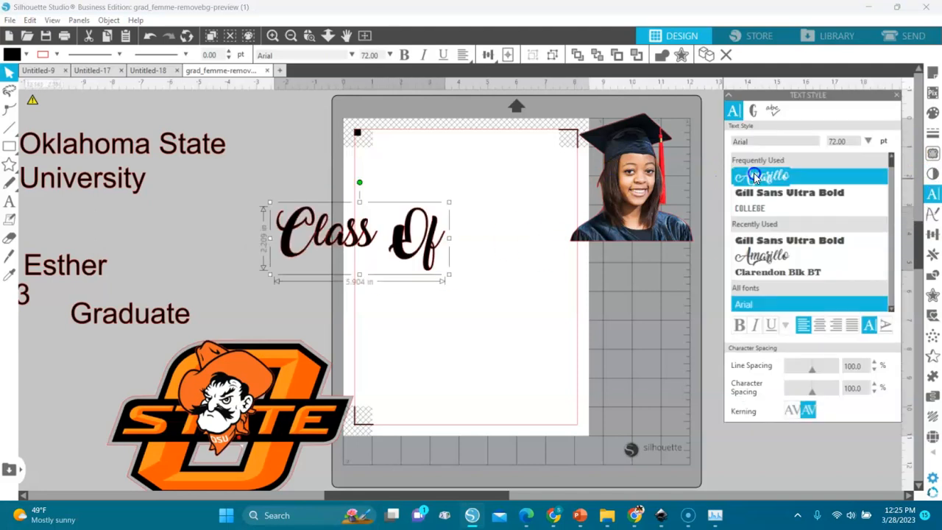
- Ungroup and weld the "Class Of" letters and make them a single compound path
right_click(409, 257)
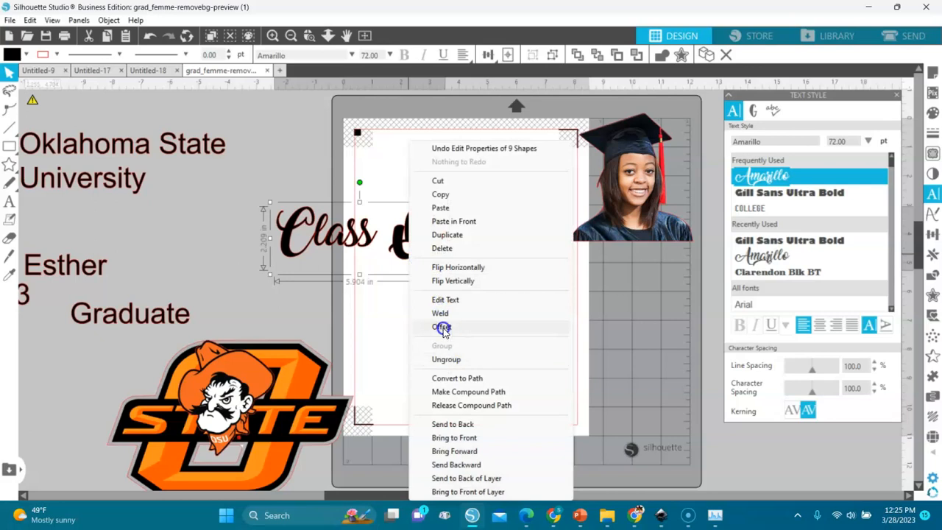
click(446, 359)
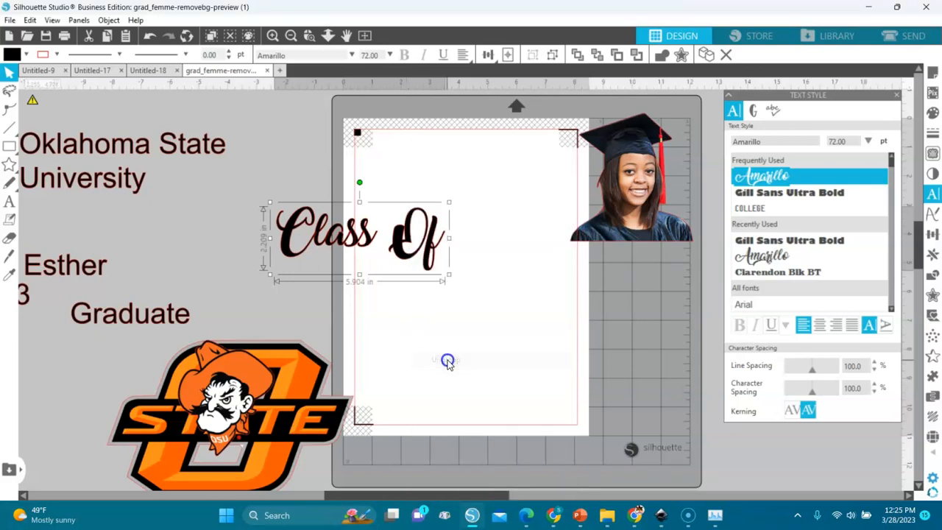
right_click(430, 235)
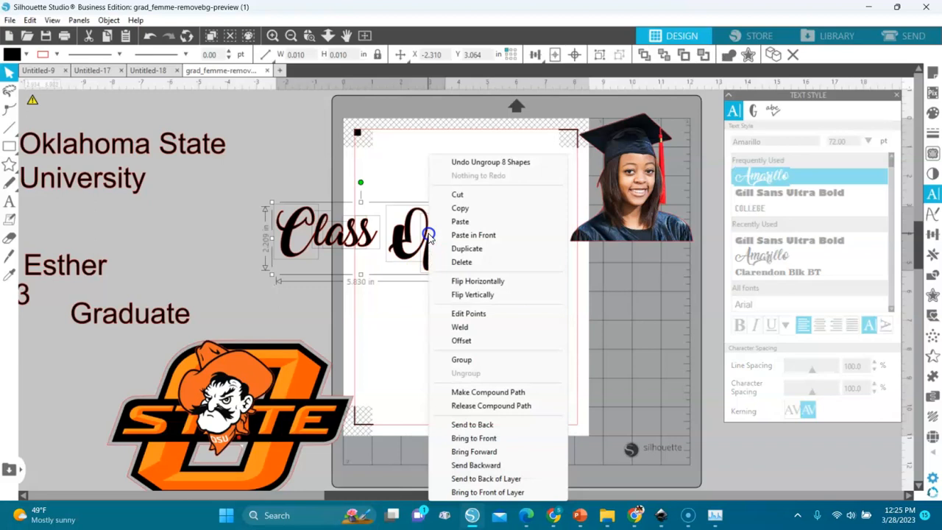
click(460, 328)
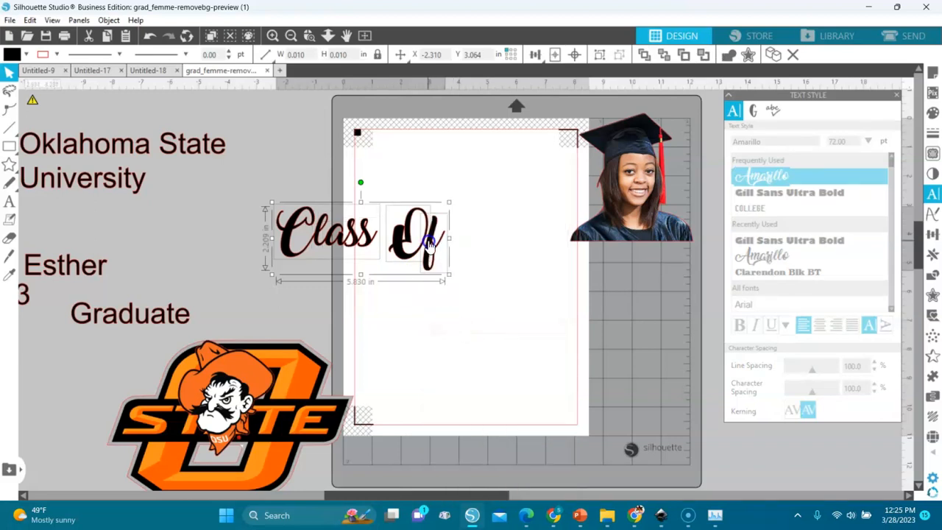
right_click(430, 244)
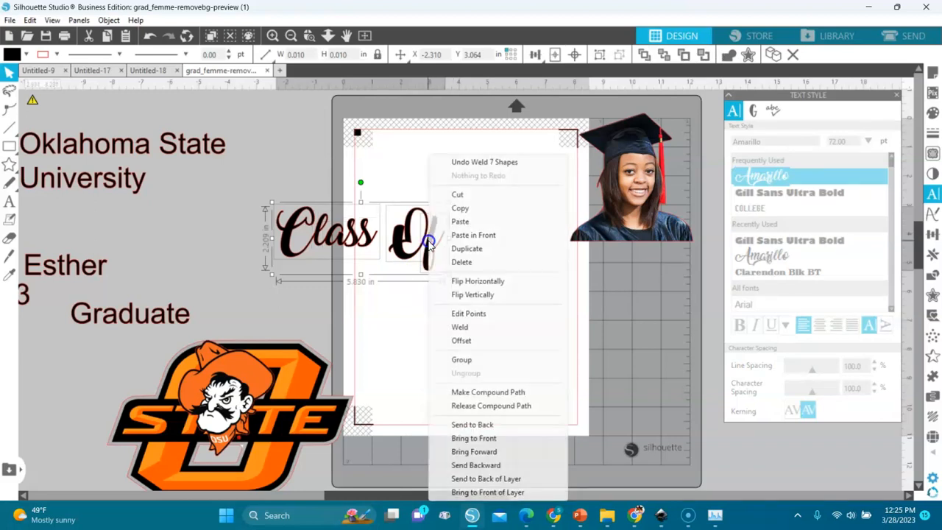
click(470, 393)
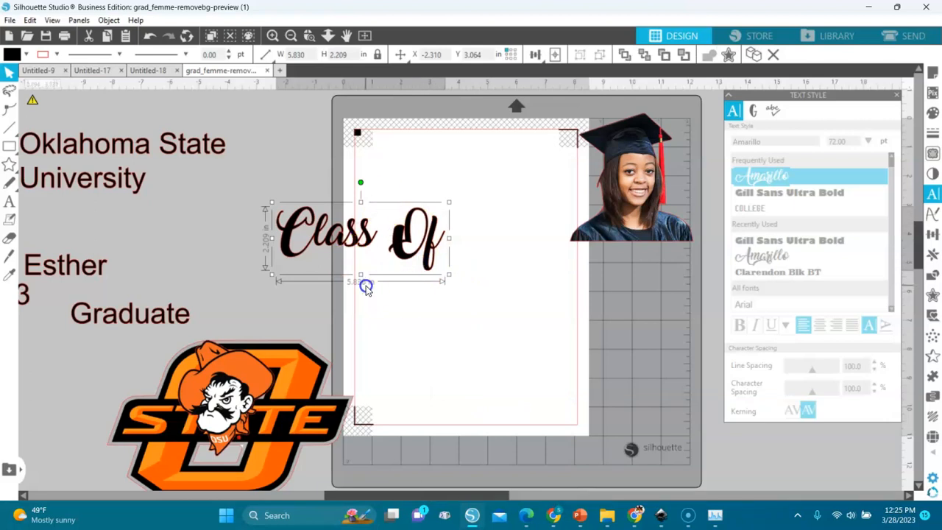
- Fill the "Class Of" lettering with orange and move it to the page's lower right edge below the graduate bust
drag(398, 254, 377, 204)
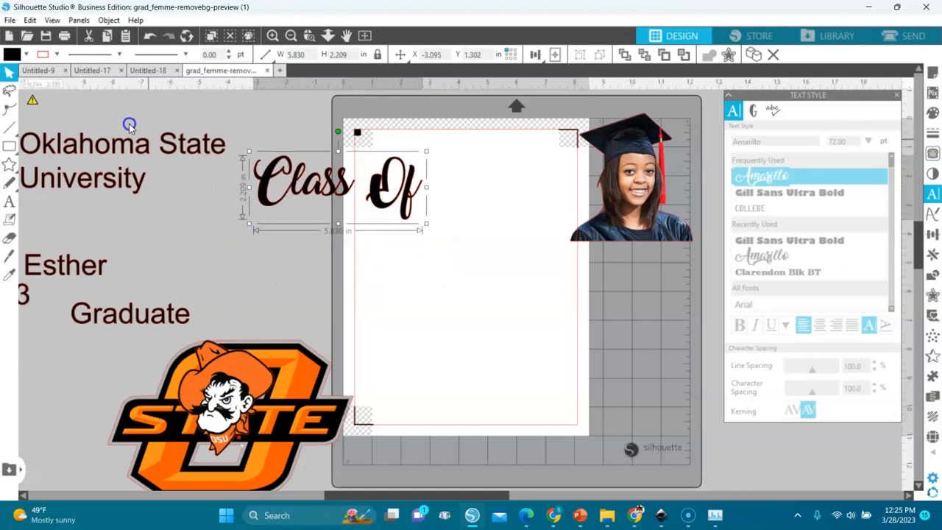
click(26, 56)
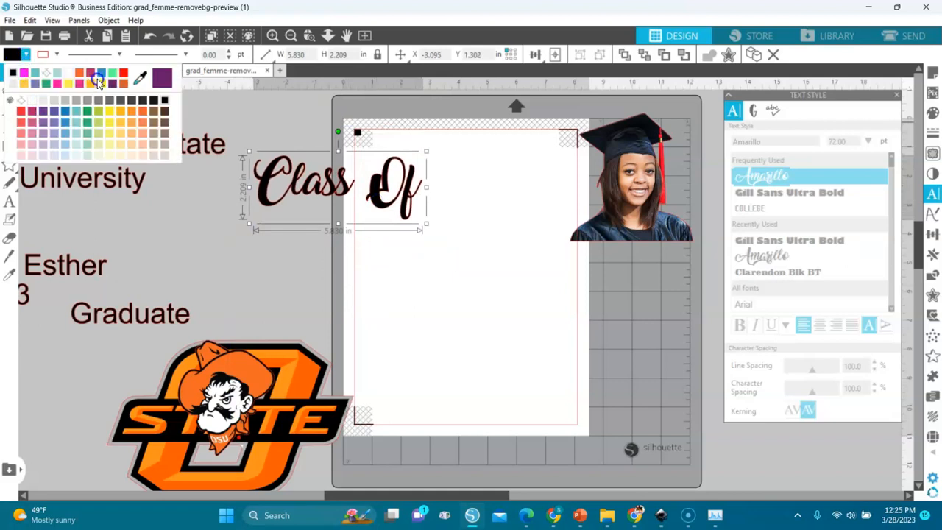
click(145, 115)
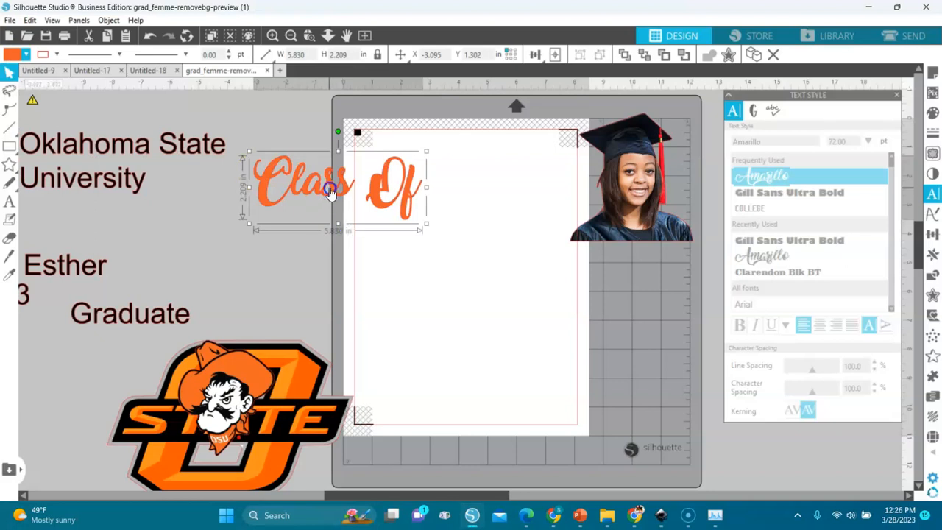
drag(330, 190, 581, 341)
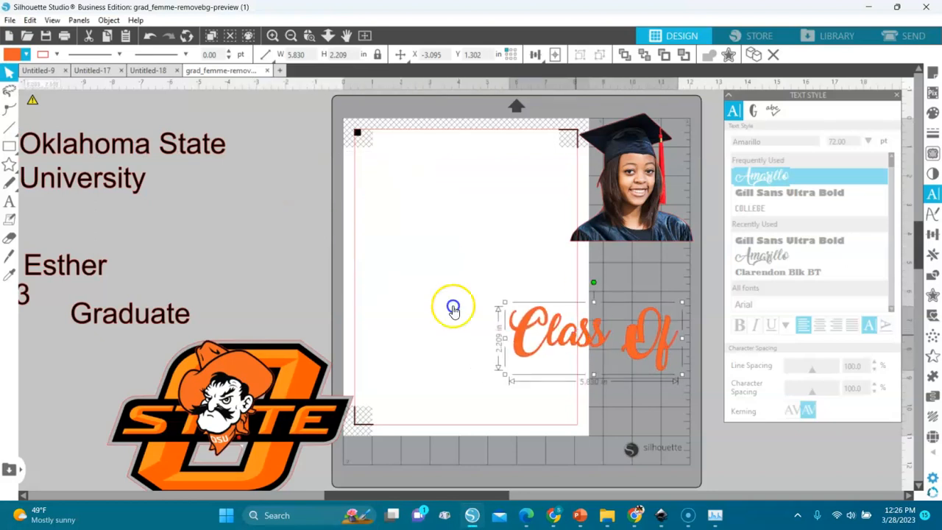
- Move the first-name text onto the page's left side and change its font to Amarillo
drag(99, 270, 441, 252)
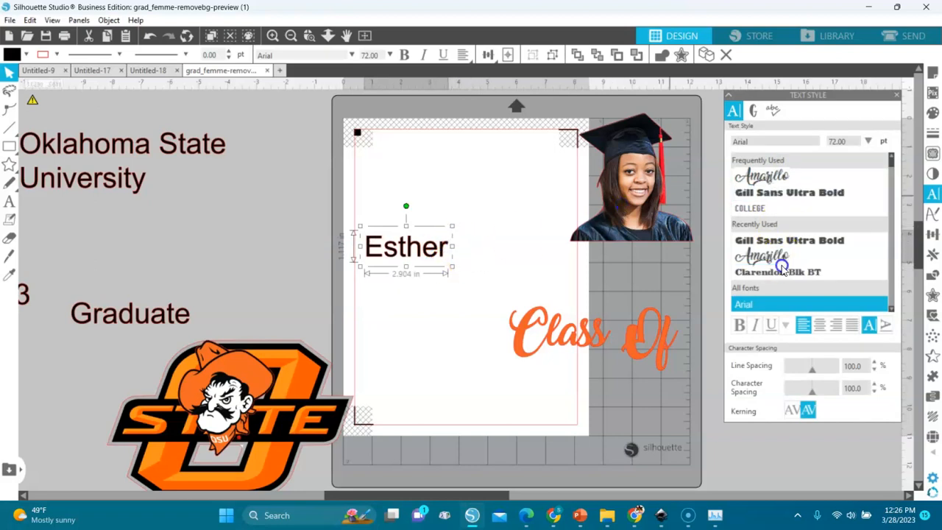
click(769, 177)
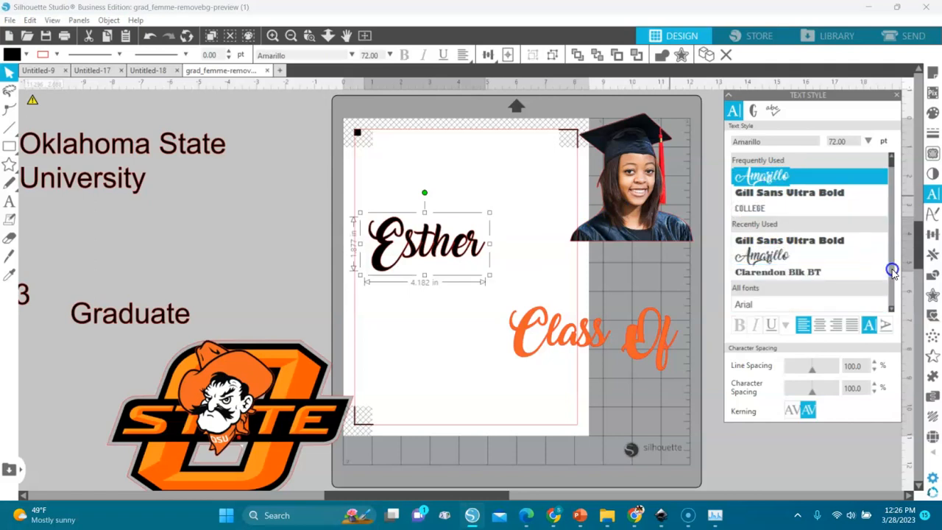
scroll(892, 270, down, 3)
scroll(892, 271, down, 3)
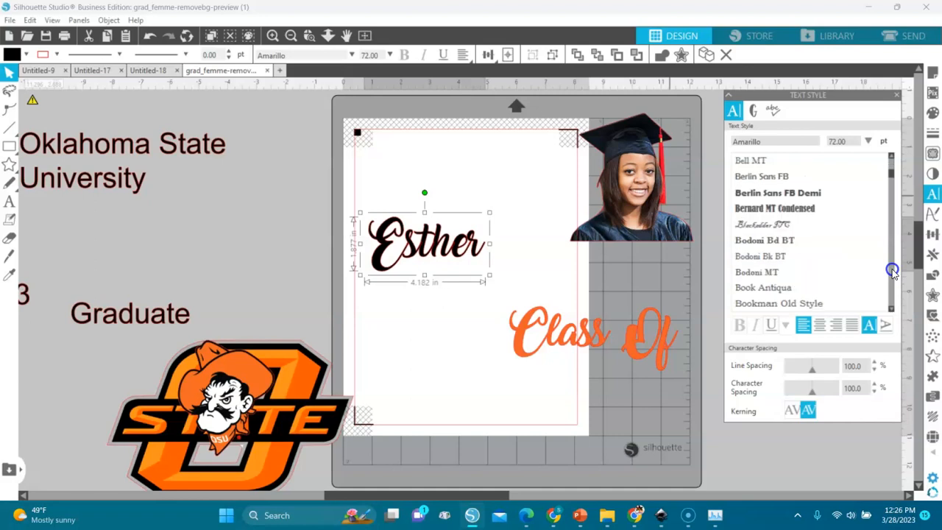
scroll(892, 271, down, 3)
scroll(892, 270, down, 3)
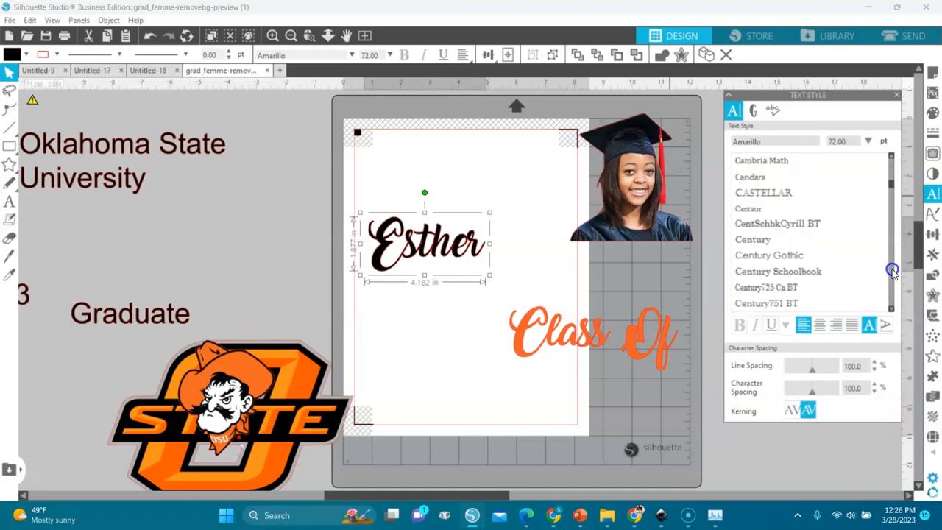
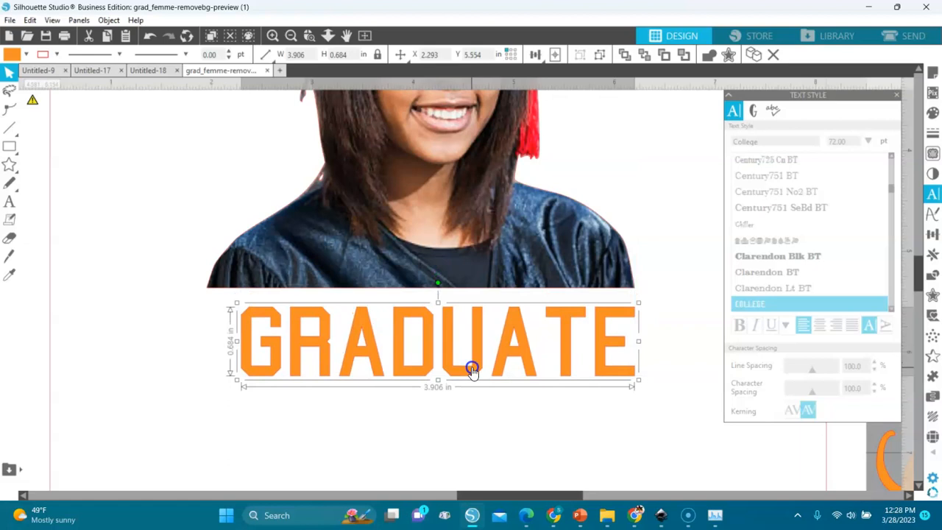
- Create a 0.040 in offset with sharp corners around the orange GRADUATE lettering below the bust
click(933, 299)
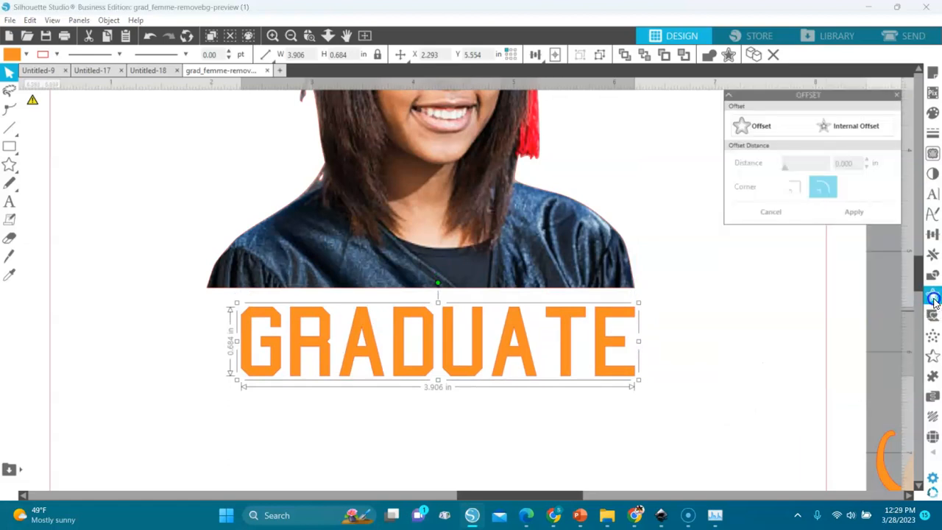
click(750, 127)
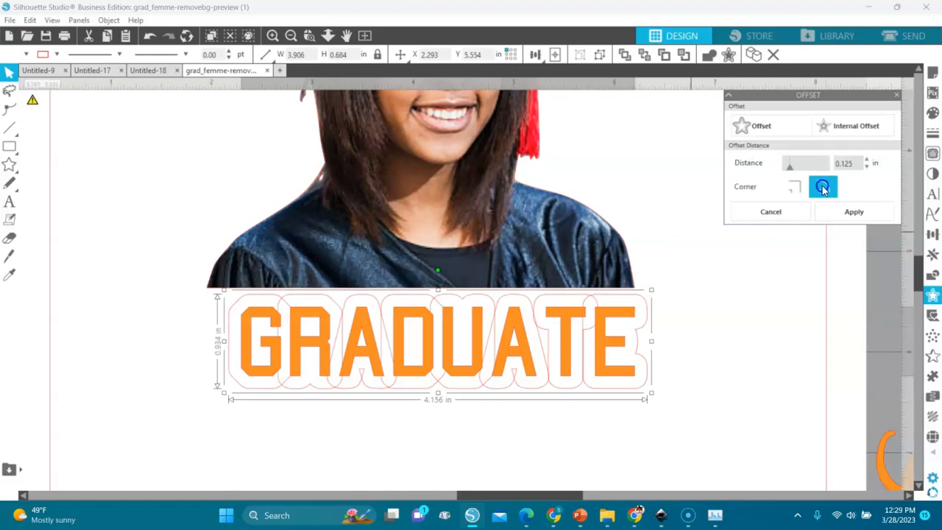
click(792, 190)
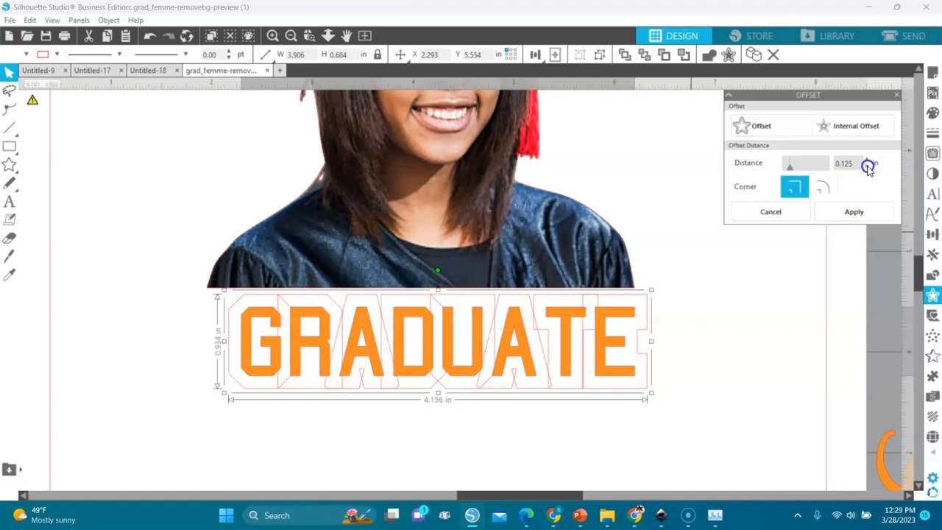
click(867, 168)
click(868, 168)
click(868, 167)
click(867, 168)
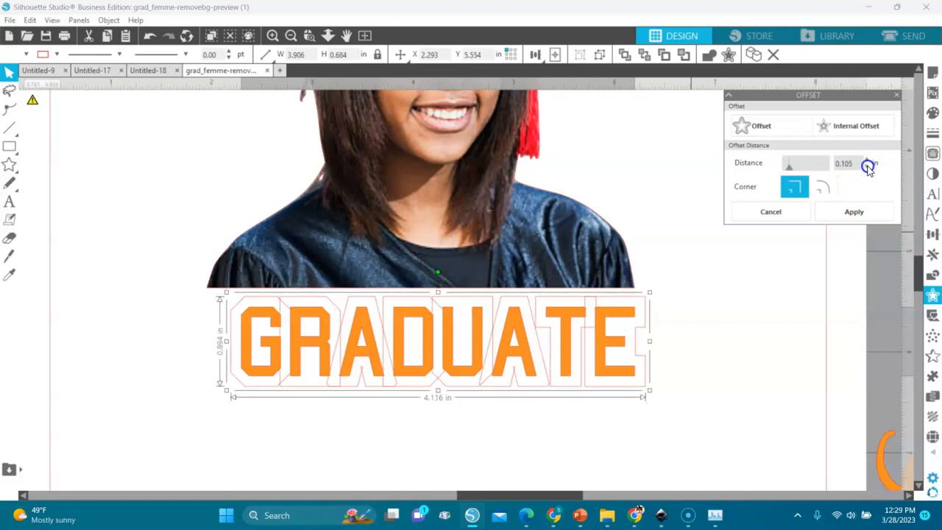
click(867, 168)
click(867, 168)
click(868, 168)
click(868, 167)
click(867, 168)
click(867, 168)
click(868, 168)
click(867, 167)
click(867, 168)
click(867, 168)
click(868, 168)
click(868, 167)
click(868, 168)
click(868, 168)
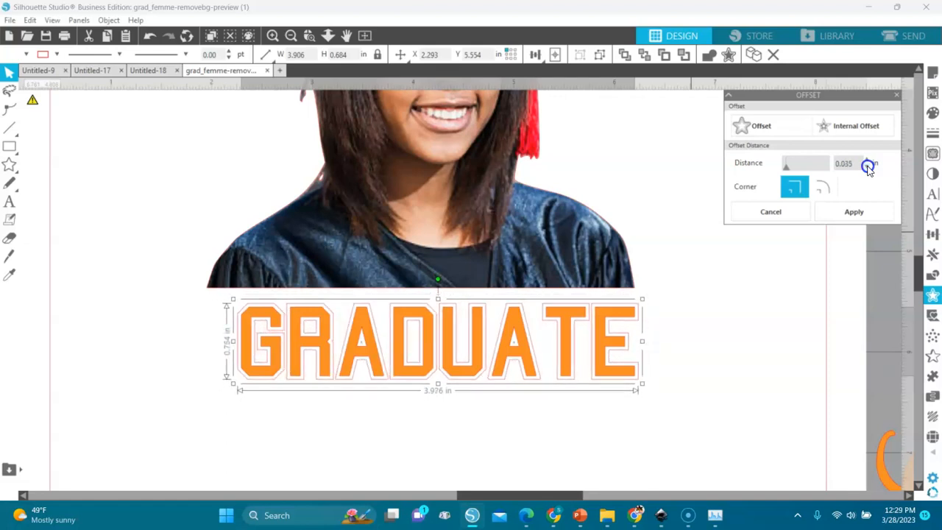
click(870, 161)
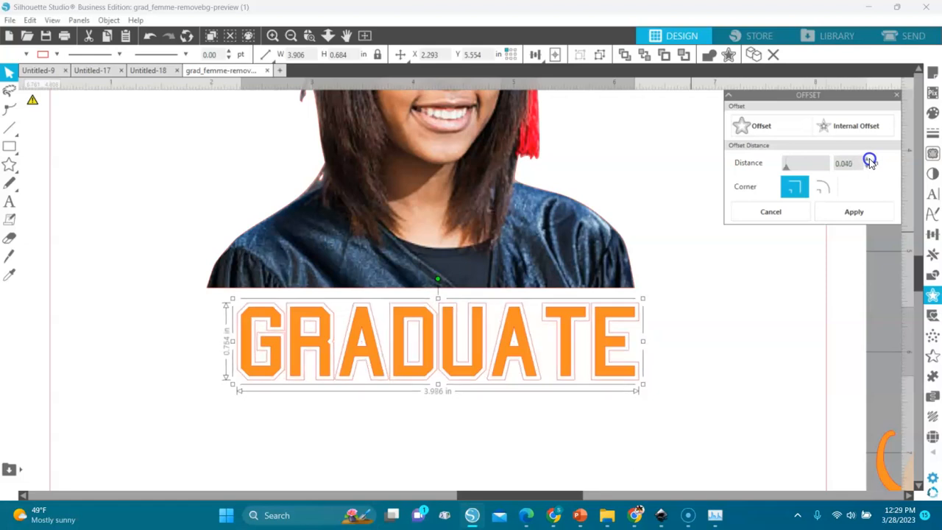
click(870, 160)
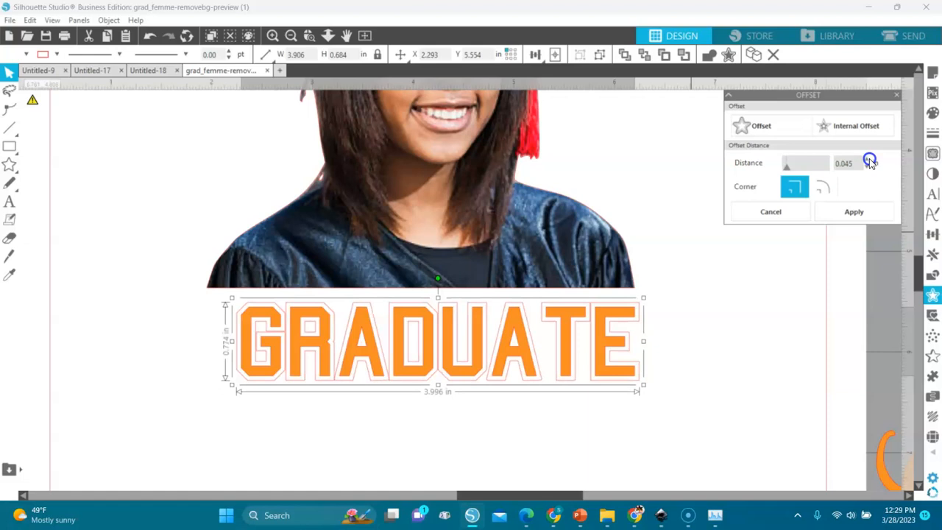
click(868, 168)
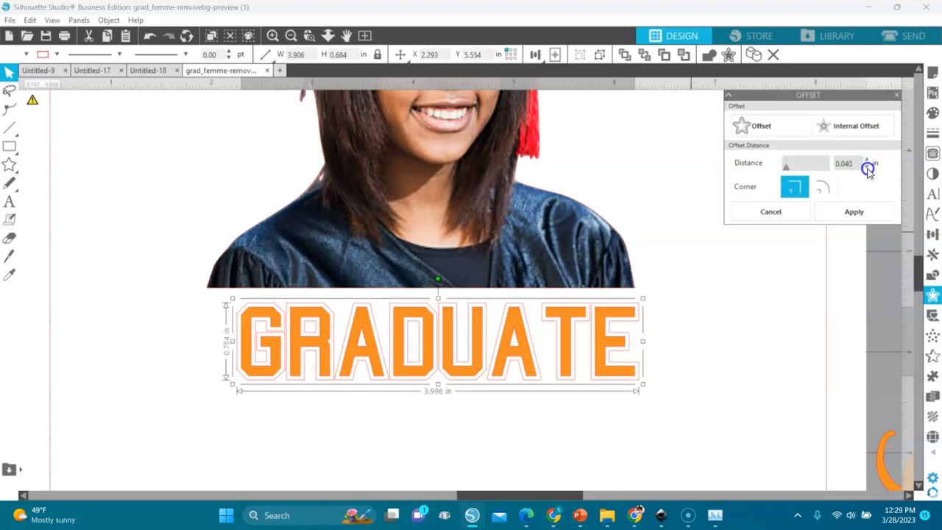
click(850, 213)
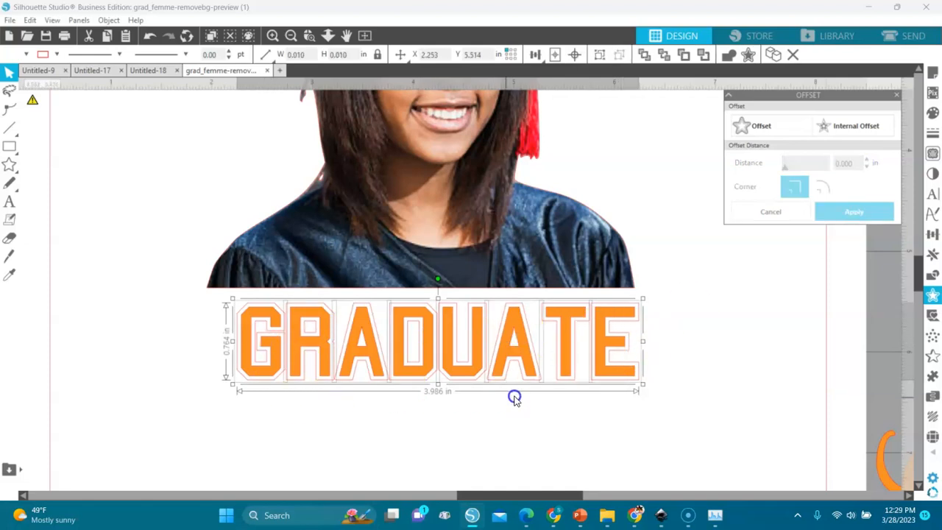
- Group the offset outlines around GRADUATE and fill them with black
right_click(699, 292)
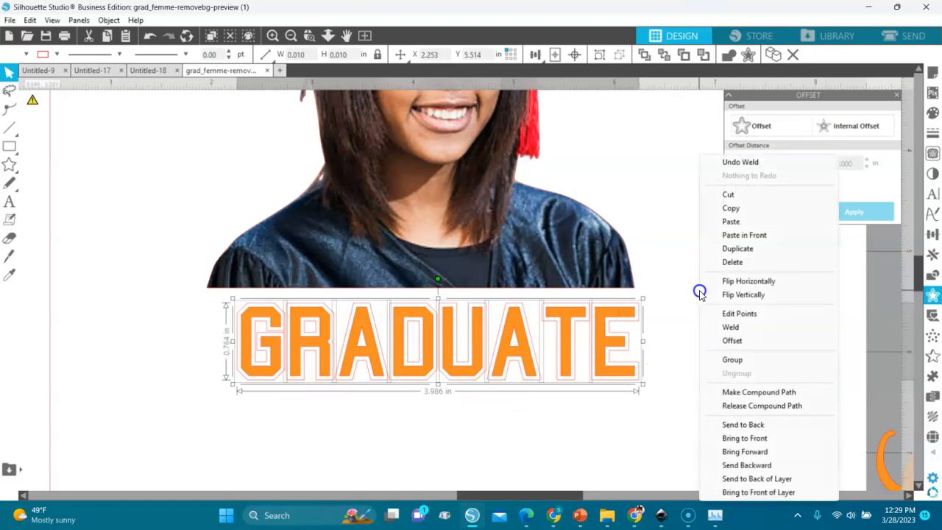
click(727, 361)
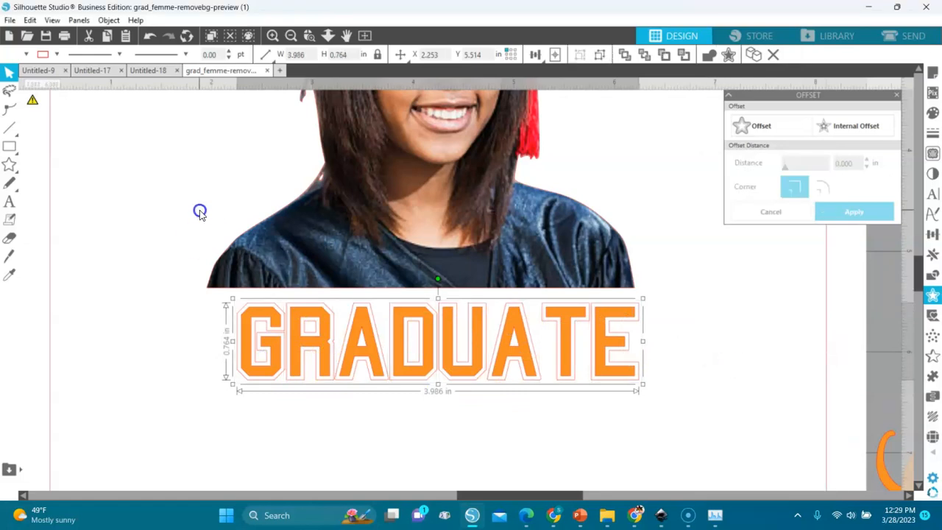
click(22, 55)
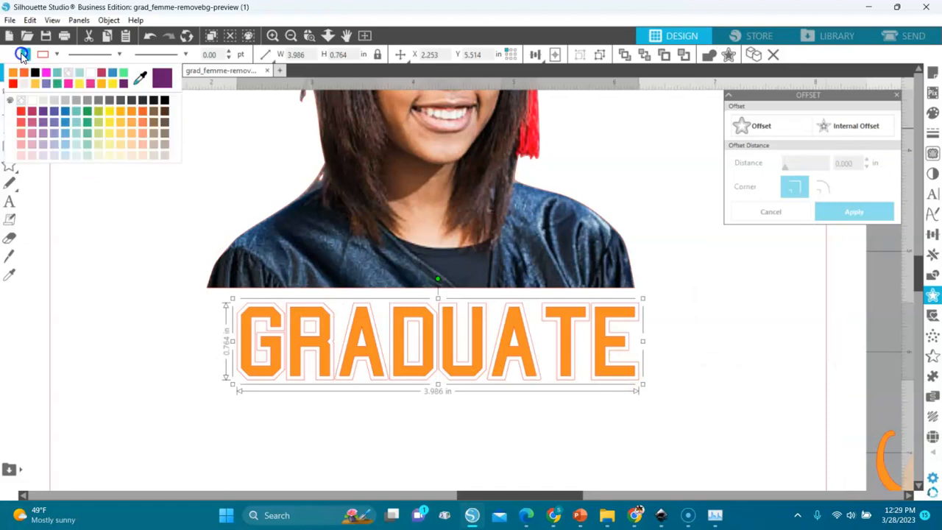
click(33, 74)
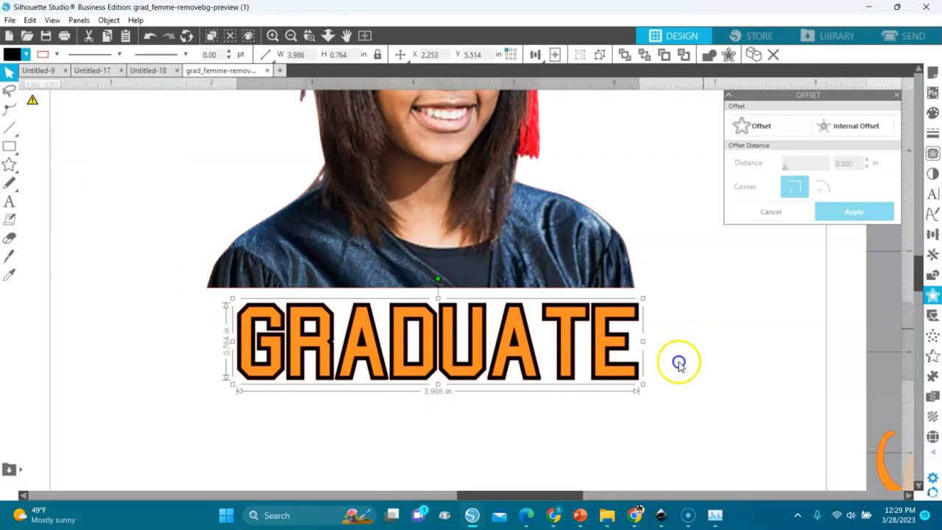
- Add a second sharp-cornered offset of 0.035 in around the black GRADUATE outline
click(752, 135)
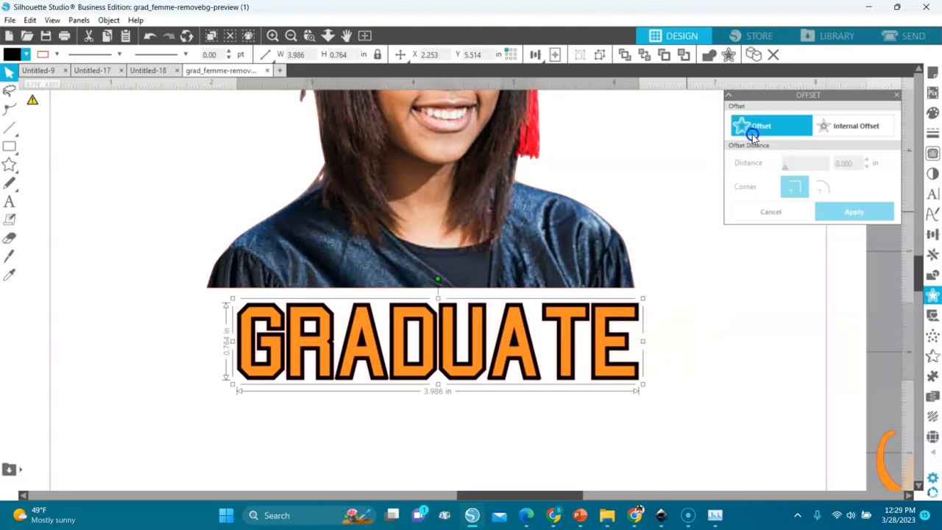
click(761, 131)
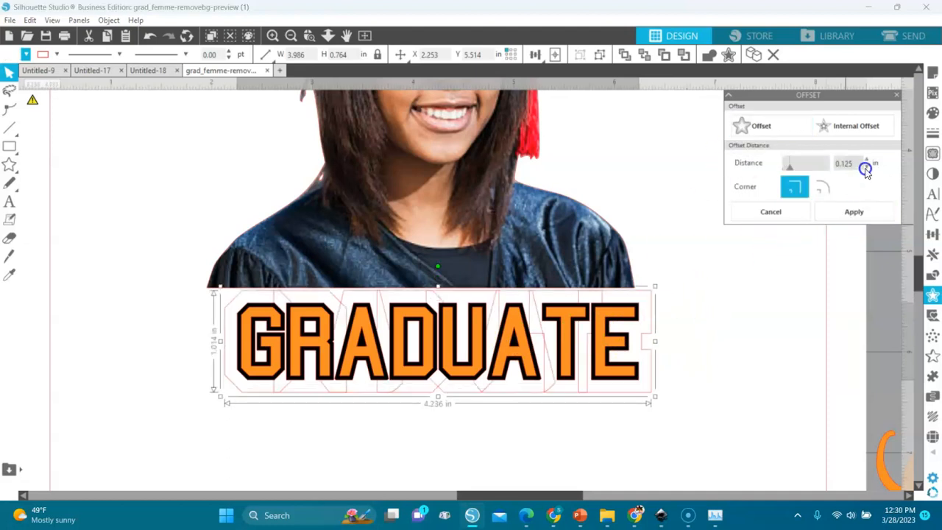
click(868, 167)
click(867, 167)
click(867, 167)
click(867, 167)
click(867, 167)
click(867, 167)
click(868, 167)
click(867, 167)
click(867, 167)
click(867, 167)
click(867, 167)
click(867, 167)
click(868, 167)
click(868, 167)
click(867, 167)
click(868, 167)
click(868, 167)
click(868, 167)
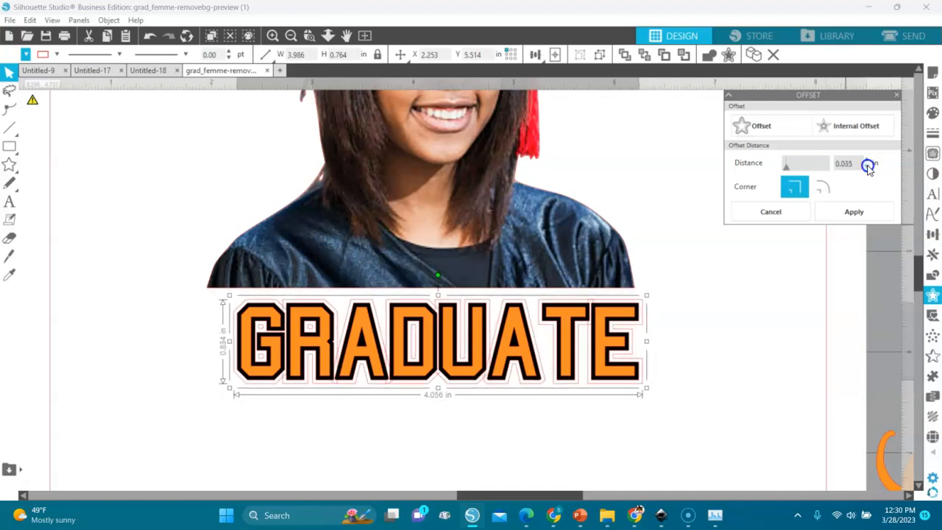
click(853, 213)
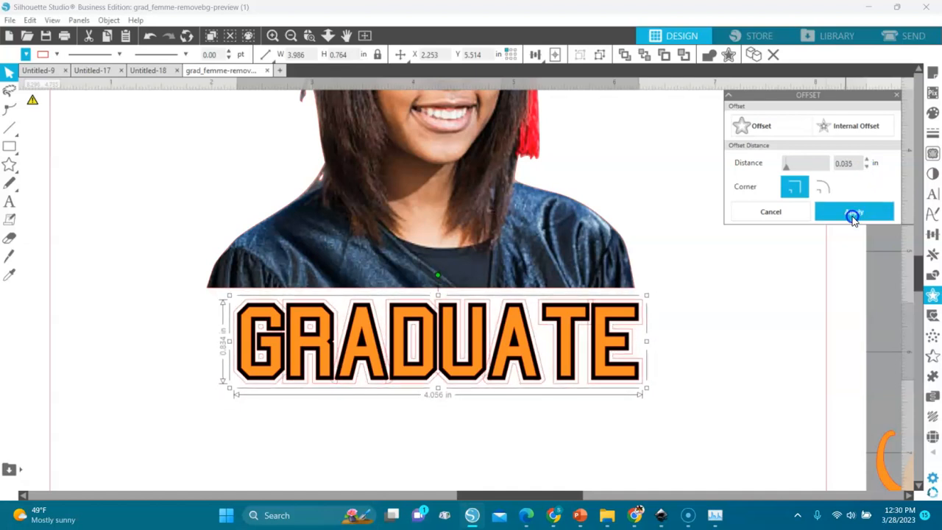
- Group the outer GRADUATE offset pieces and fill them with yellow
right_click(743, 244)
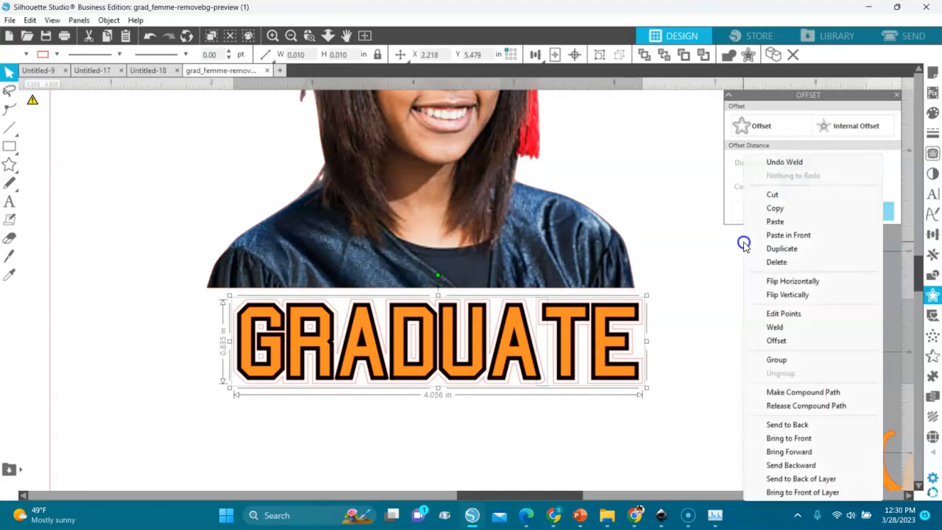
click(771, 356)
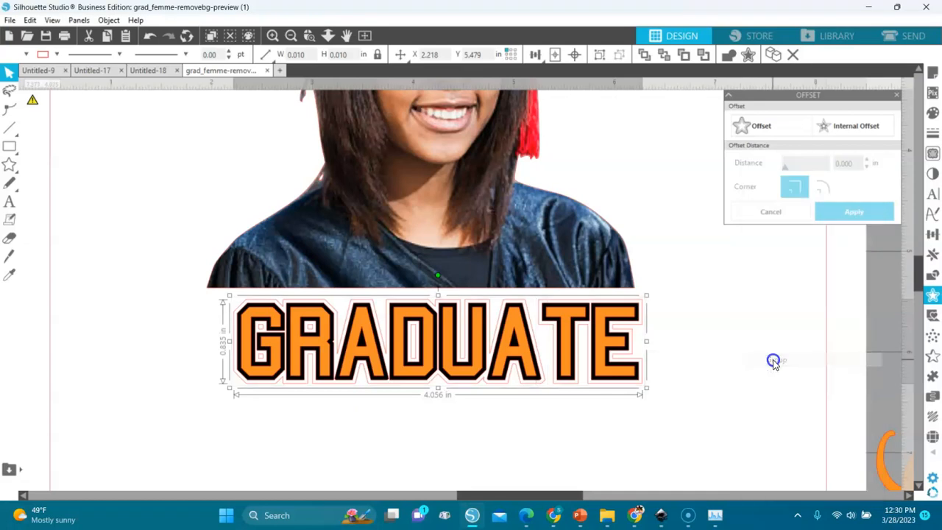
click(25, 55)
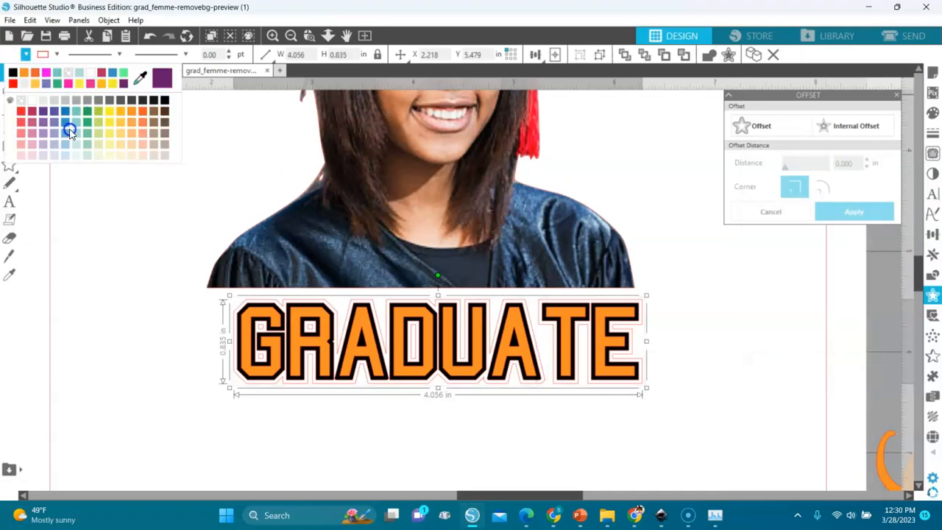
click(109, 112)
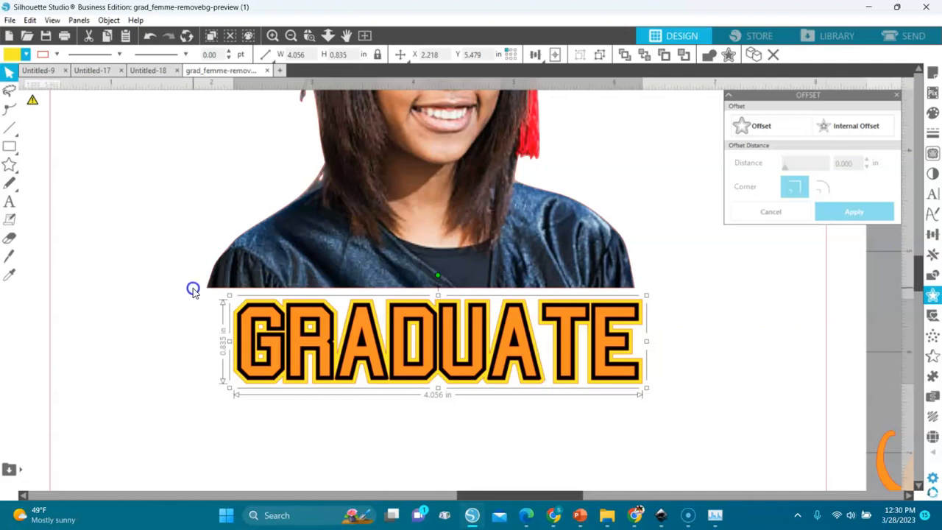
- Move the graduate bust up away from the lettering and group all the GRADUATE layers together
drag(205, 286, 314, 219)
click(207, 234)
drag(207, 234, 684, 442)
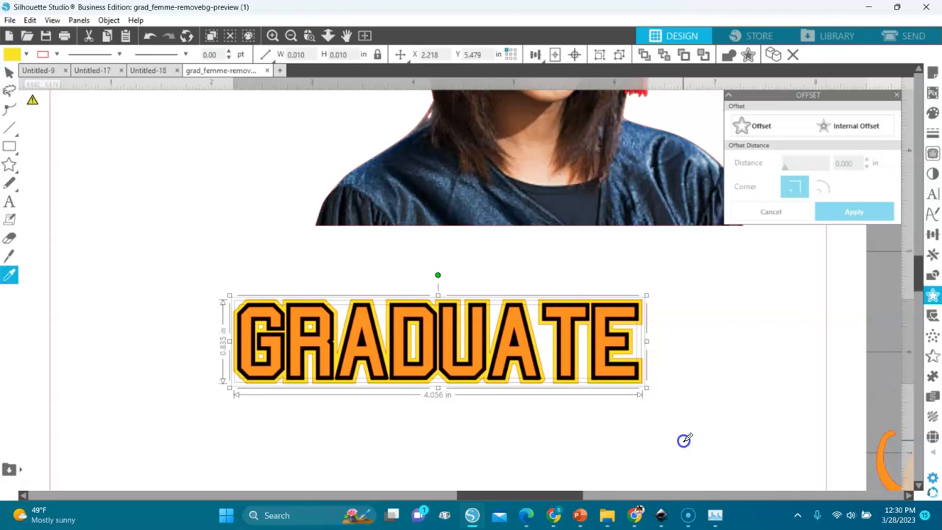
- Move the four 2023 digits across the page's right edge and the graduate bust onto its left edge
click(328, 36)
click(292, 36)
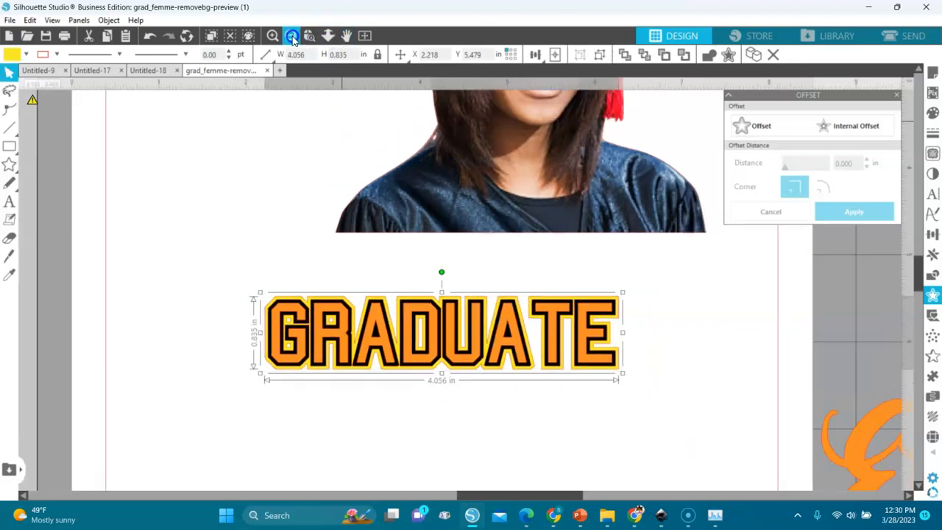
click(292, 36)
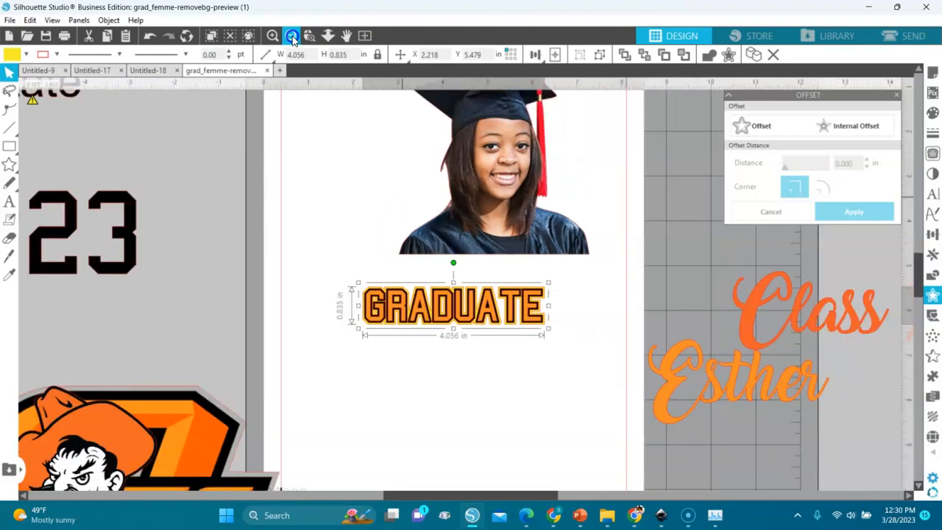
click(292, 36)
click(157, 254)
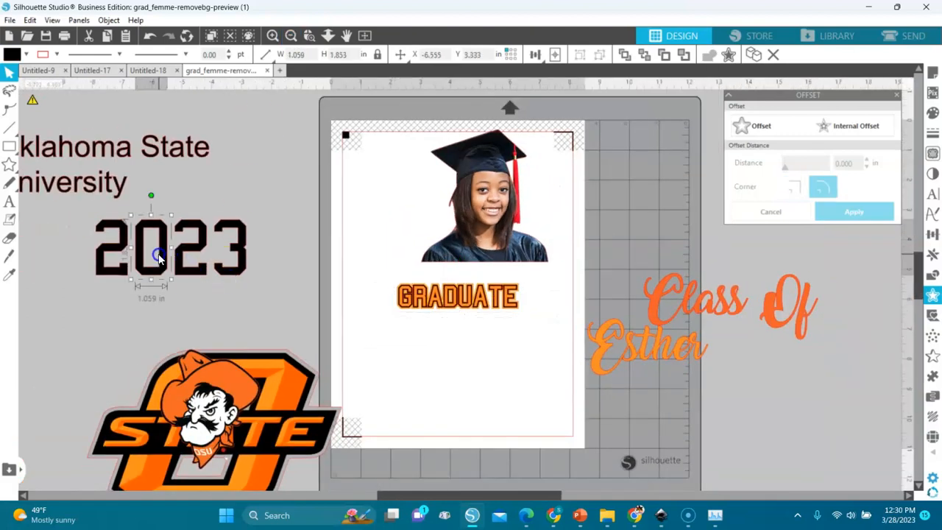
click(169, 254)
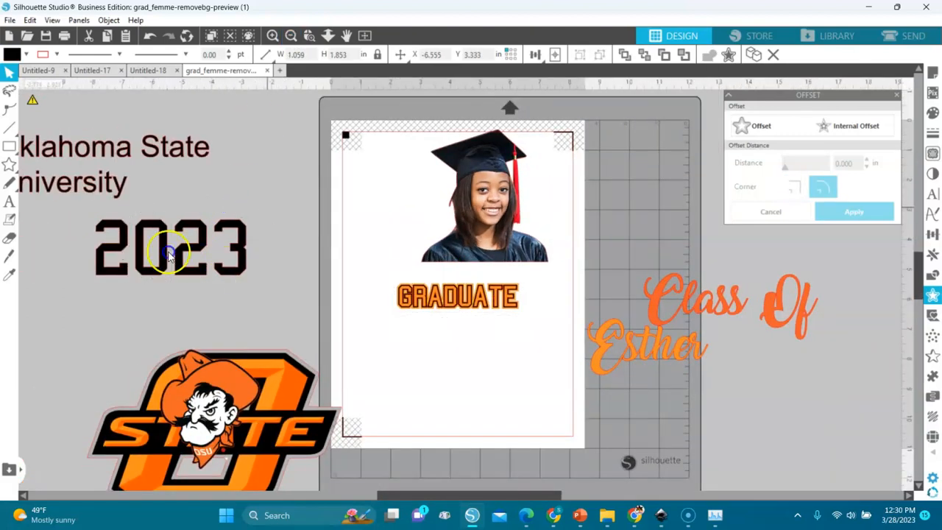
click(169, 254)
drag(185, 270, 642, 221)
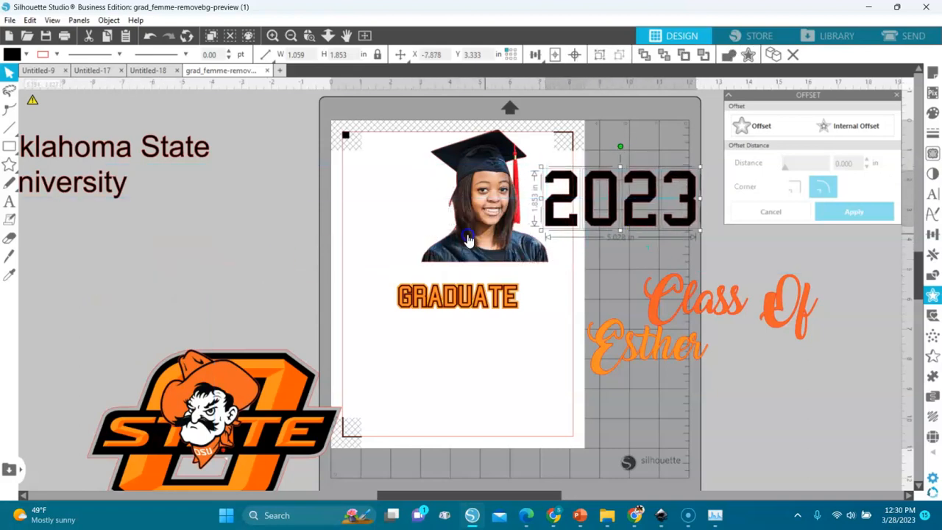
drag(468, 239, 305, 253)
click(447, 193)
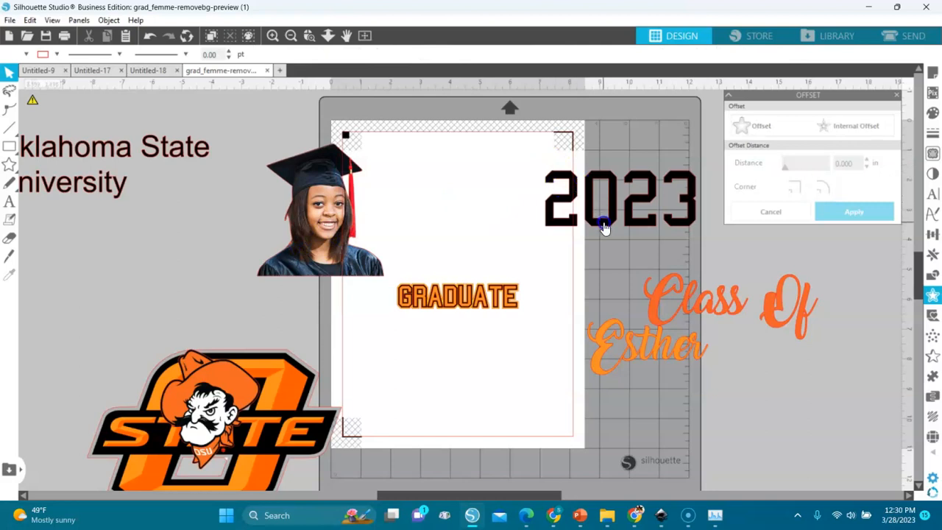
- Stack the 0 and the second 2 beneath the first 2, and move the Esther lettering away from the page
drag(603, 227, 565, 289)
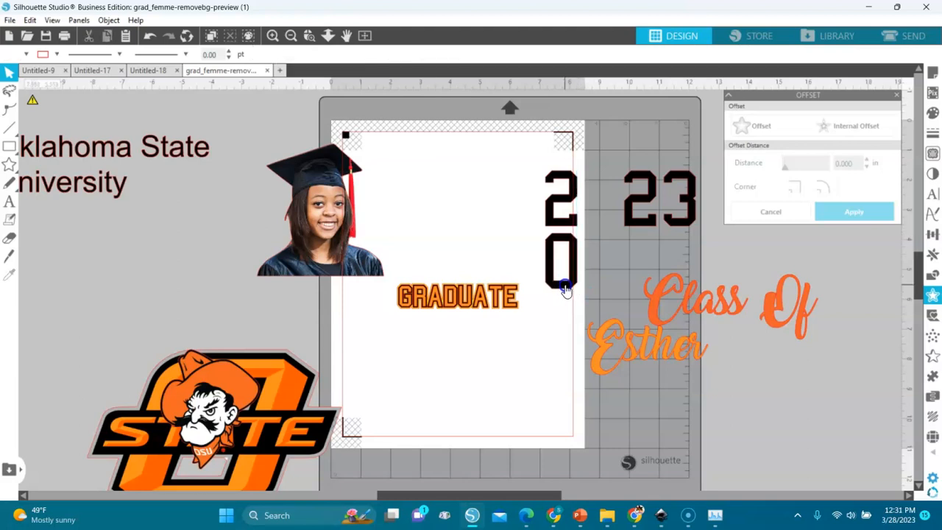
drag(632, 345, 780, 358)
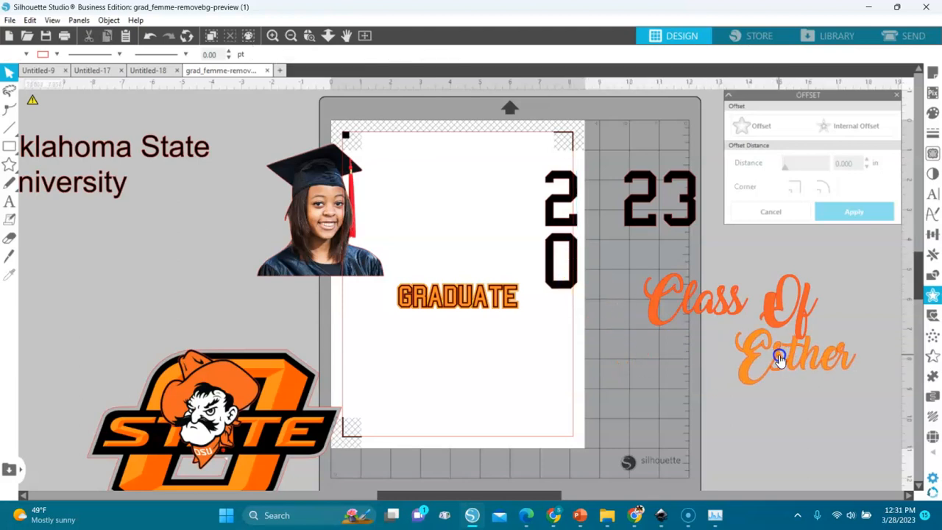
drag(640, 222, 561, 345)
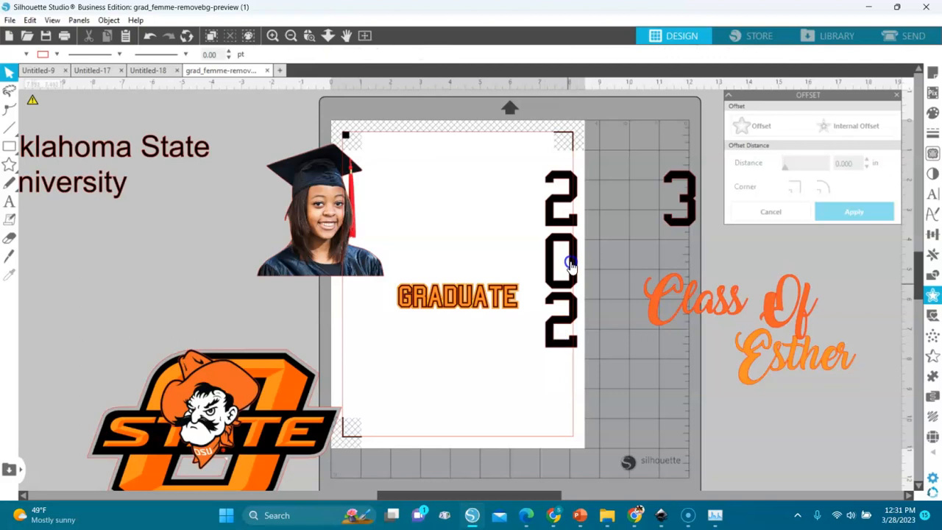
- Inspect the alignment of the stacked digits up close and pull the second 2 out of the column
click(411, 151)
click(308, 33)
click(563, 283)
drag(503, 375, 510, 373)
click(511, 373)
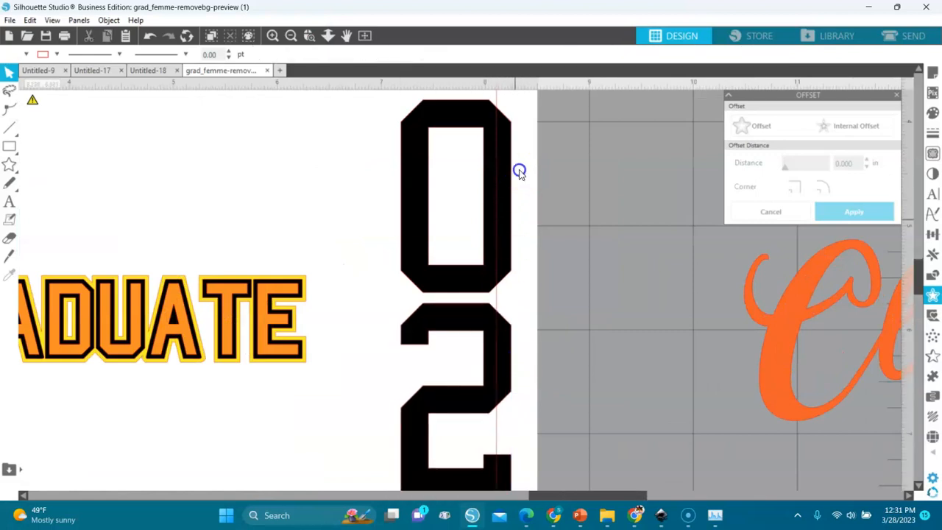
drag(508, 385, 593, 359)
key(Escape)
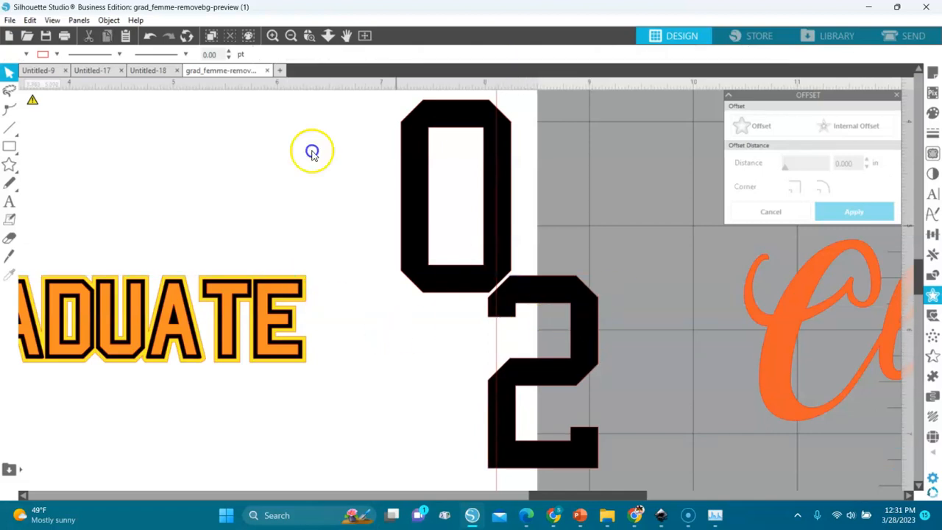
click(291, 37)
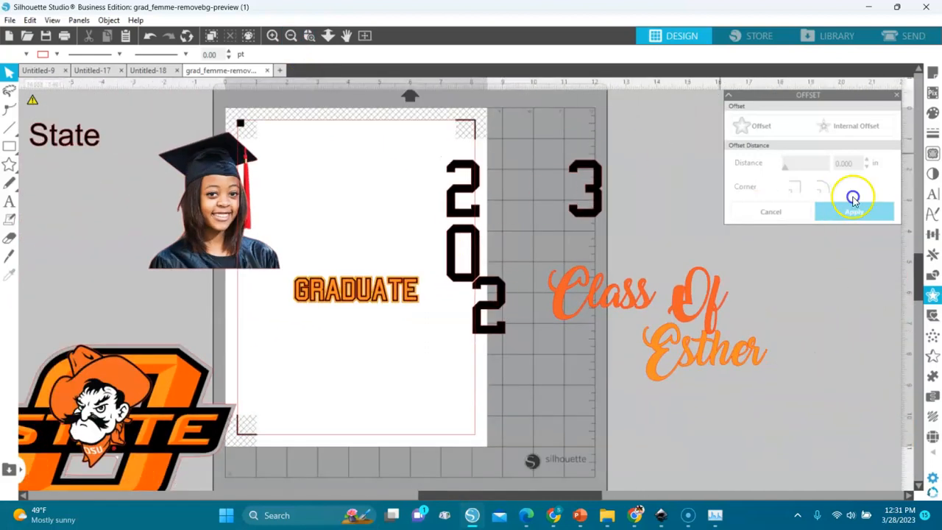
- Show the grid and smart snapping settings, then snap the 2, 0 and 2 into an aligned vertical column
click(934, 73)
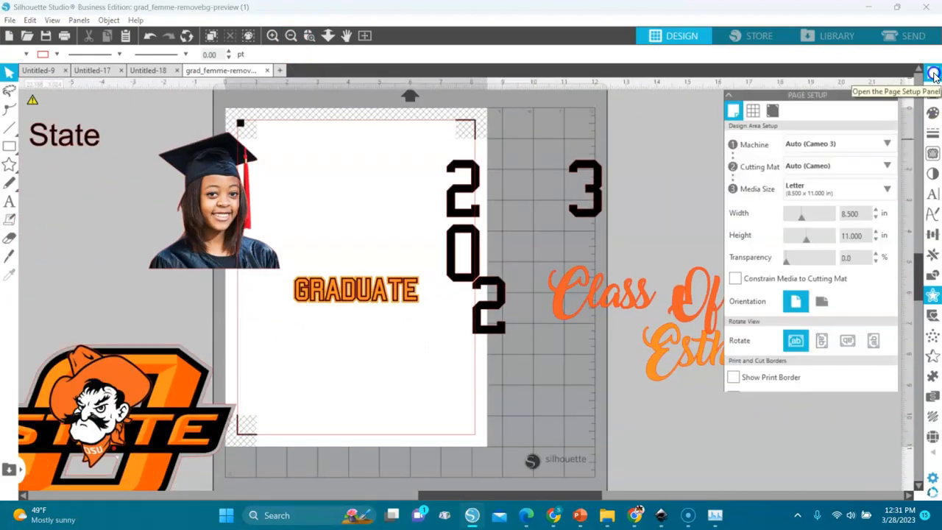
click(755, 112)
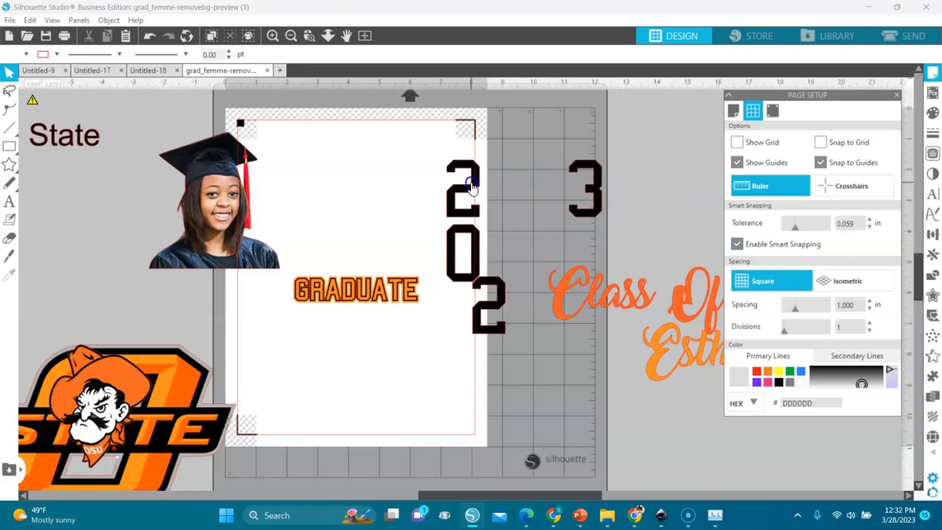
mouse_move(477, 186)
mouse_down()
mouse_move(445, 184)
mouse_move(465, 182)
mouse_up()
drag(474, 235, 468, 229)
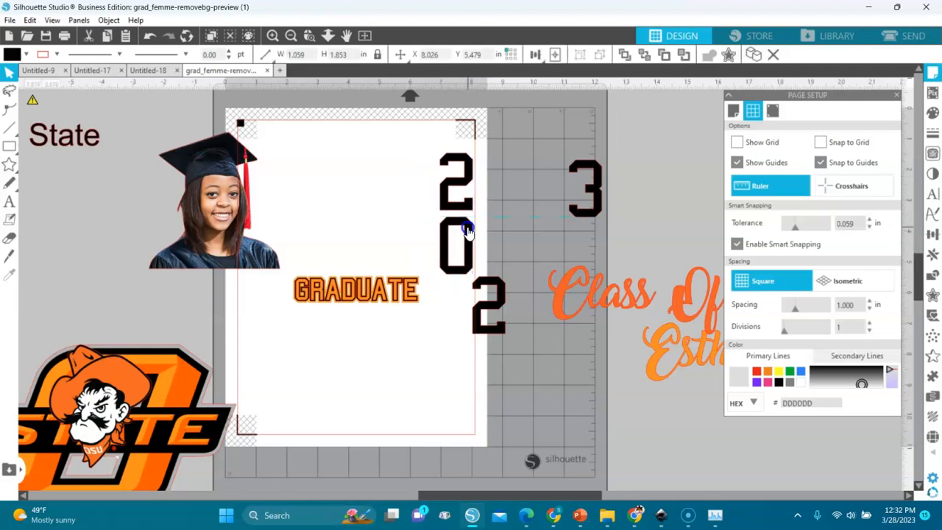
drag(495, 289, 462, 292)
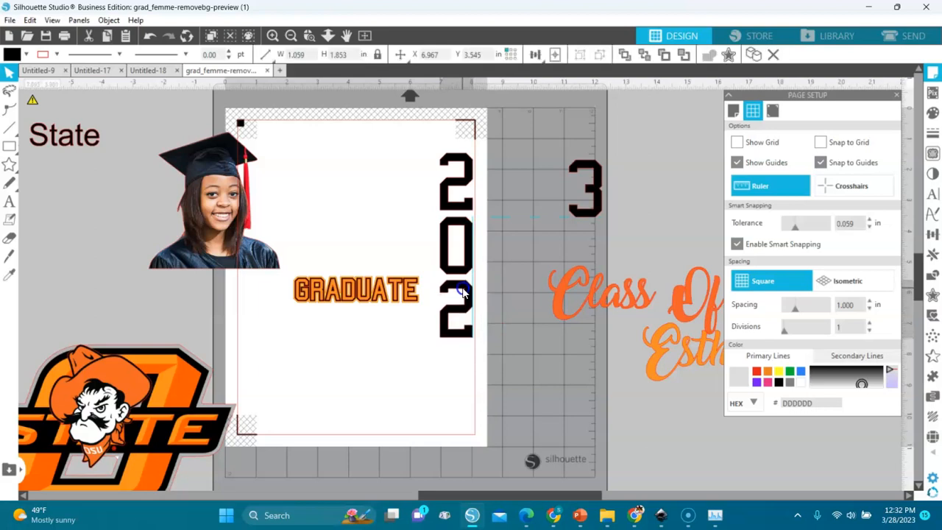
- Delete the second 2 and place the 0 and 3 beside the remaining 2 in a horizontal row
key(Delete)
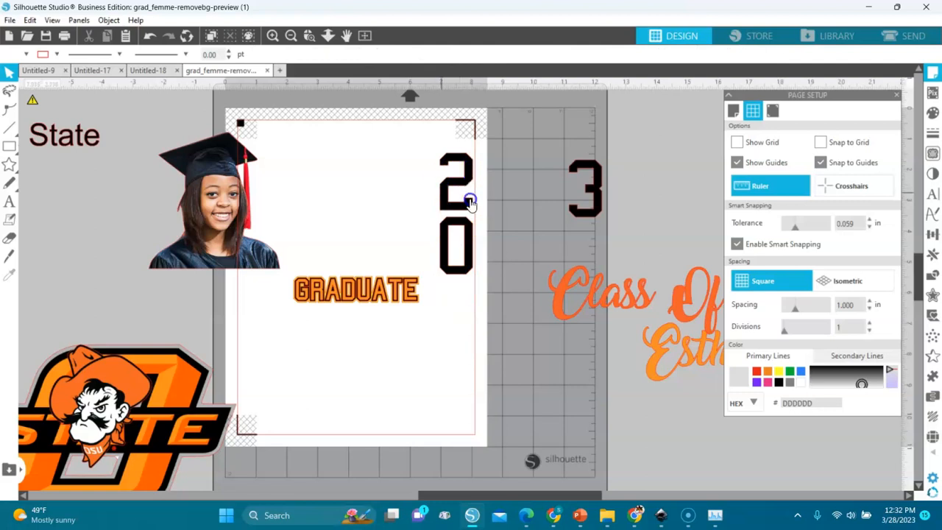
click(539, 244)
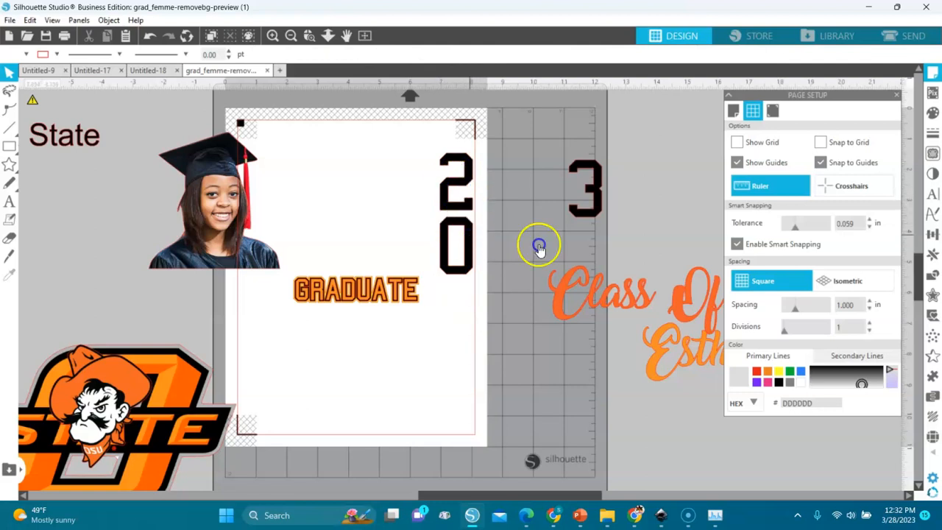
drag(580, 219, 539, 209)
drag(471, 244, 541, 200)
click(538, 188)
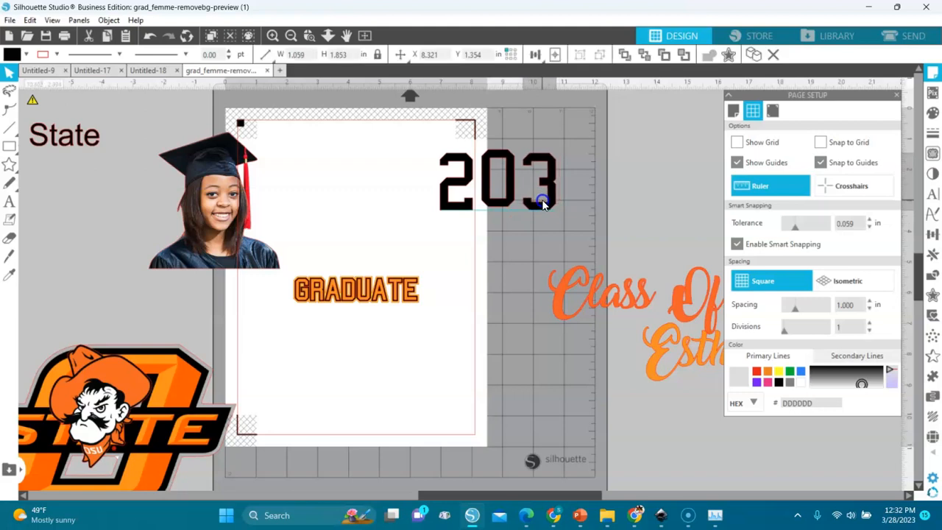
- Move the 2, 0 and 3 further inward over the page and align them in one level row
click(576, 150)
click(309, 36)
drag(400, 143, 448, 169)
click(447, 168)
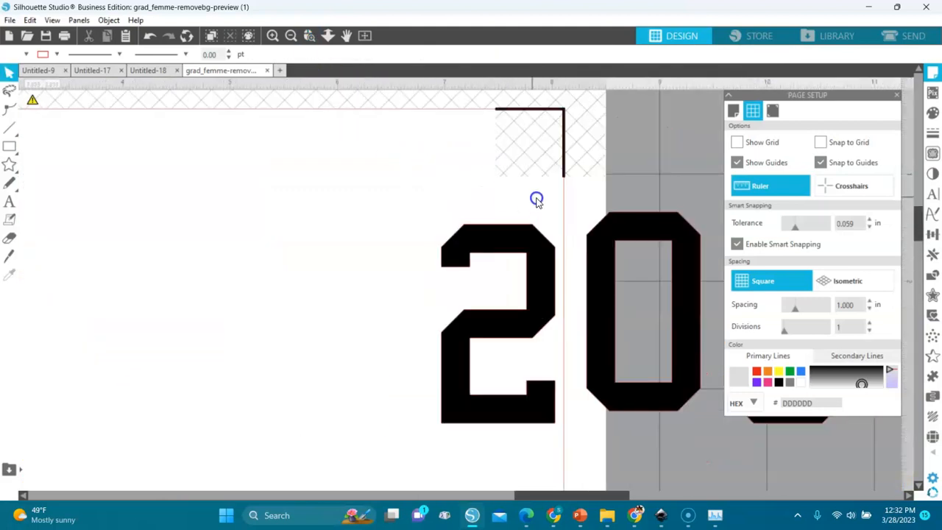
click(291, 36)
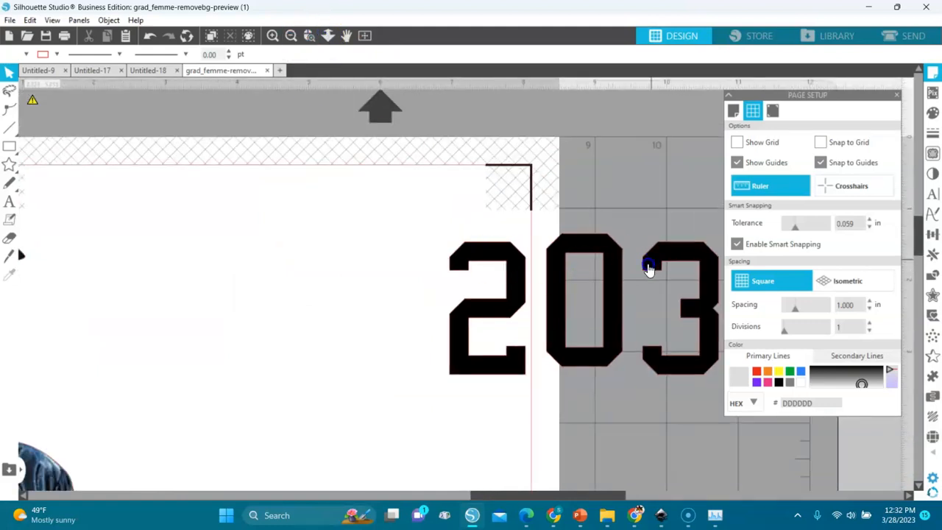
drag(517, 279, 449, 265)
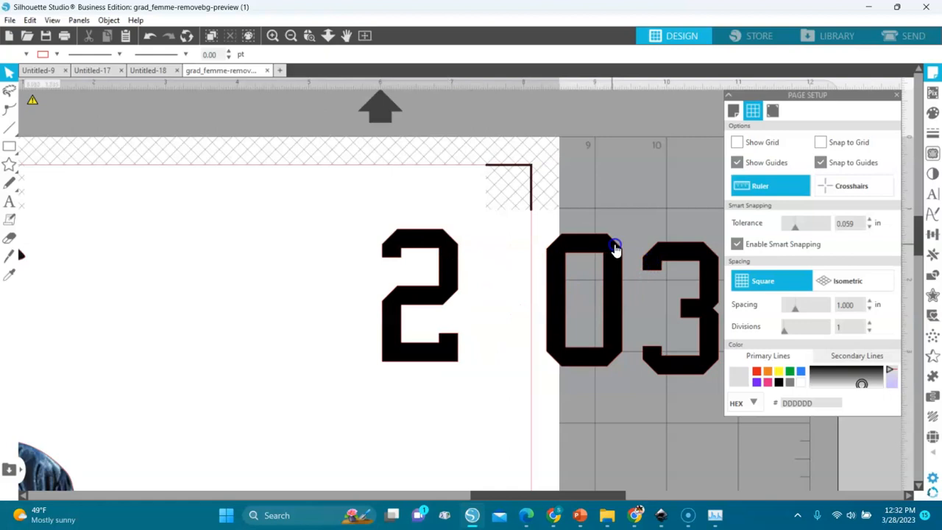
drag(615, 244, 557, 237)
drag(685, 243, 635, 231)
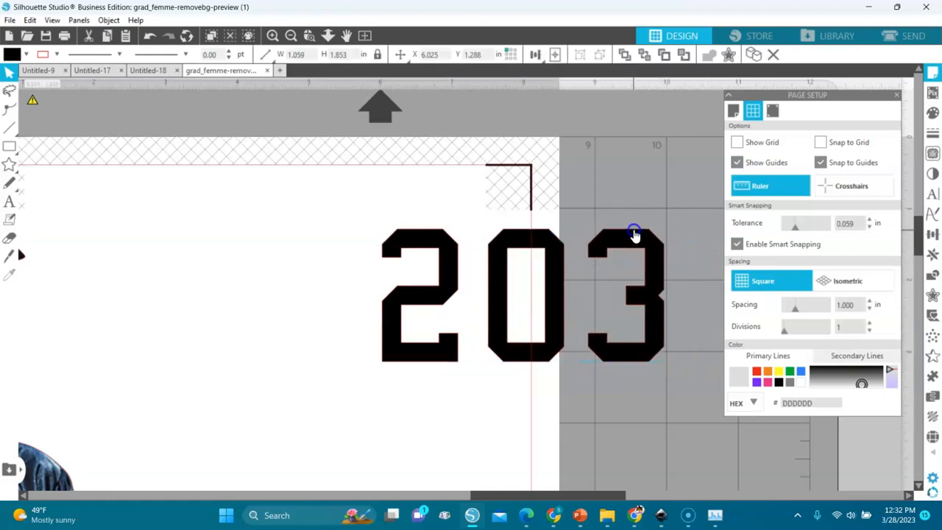
- Shift the 3 slightly away from the 0 to even out the gaps between the digits
drag(691, 195, 378, 385)
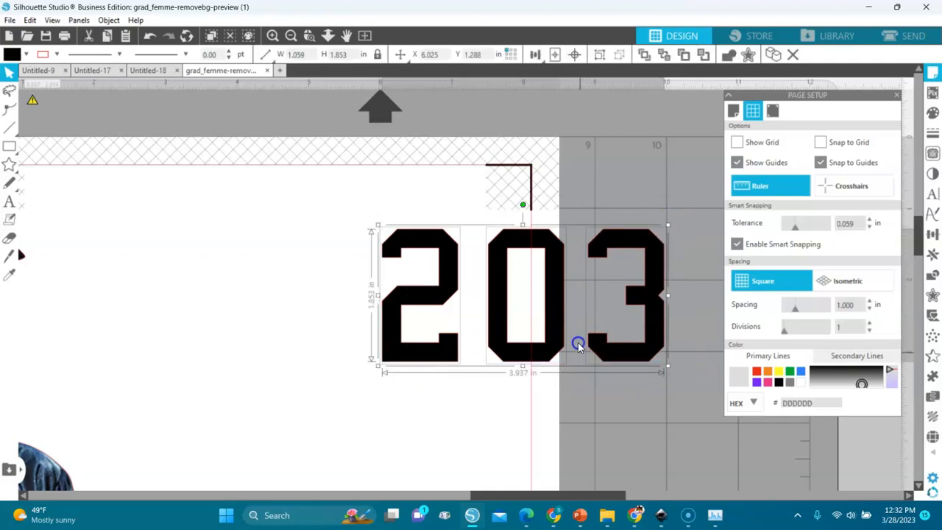
click(607, 402)
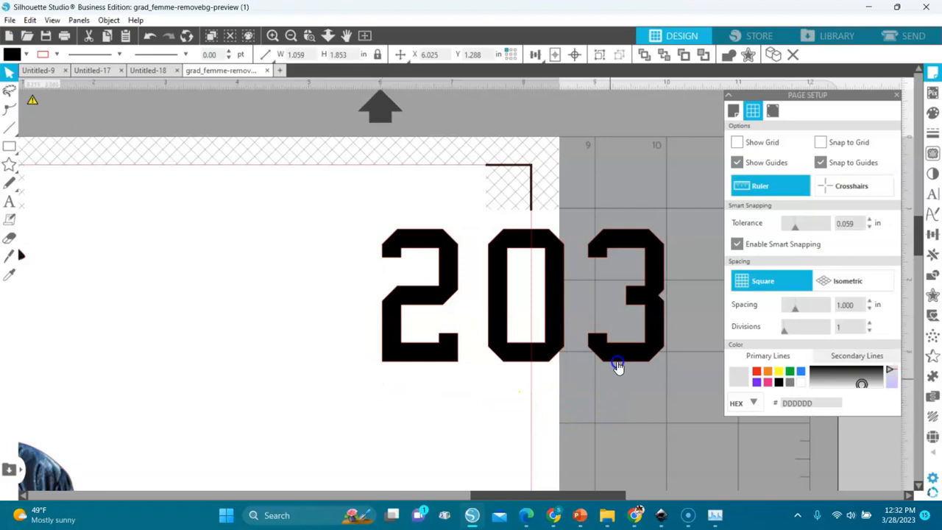
drag(619, 362, 627, 362)
click(697, 220)
- Add a sharp-cornered offset of 0.085 in around the 2, 0 and 3 and fill it with orange
drag(699, 207, 359, 392)
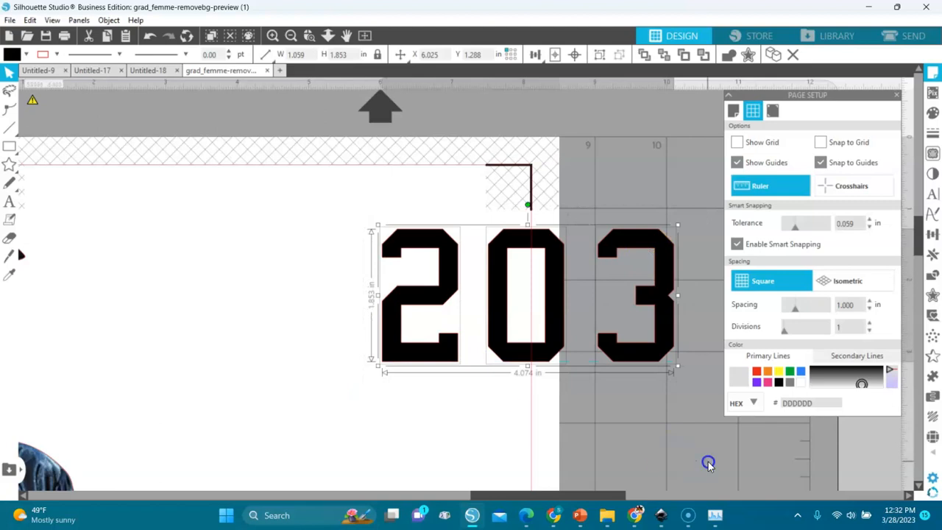
click(931, 296)
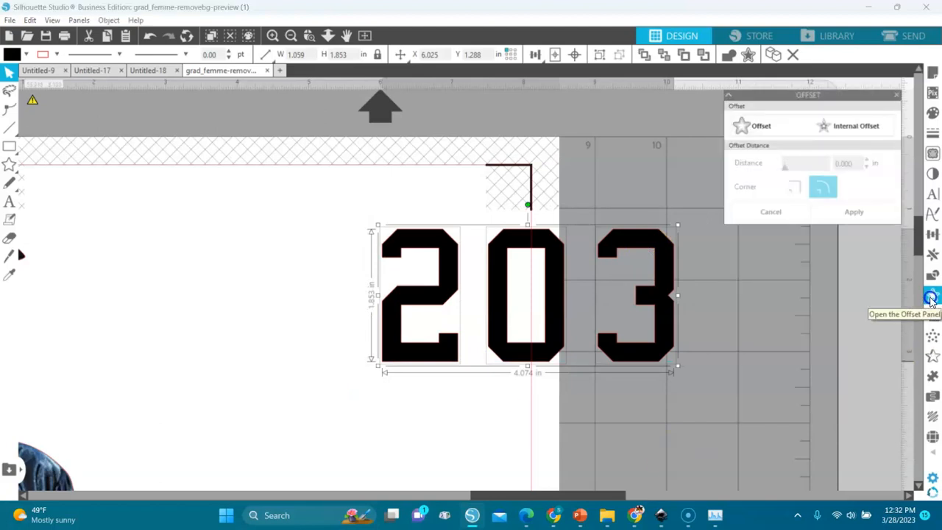
click(758, 127)
click(796, 189)
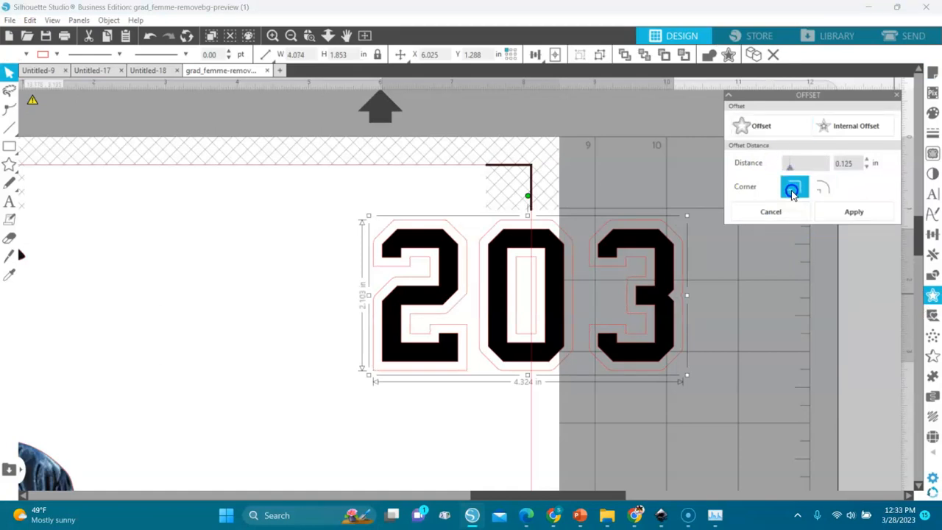
click(867, 169)
click(867, 168)
click(867, 169)
click(867, 168)
click(866, 169)
click(867, 169)
click(867, 169)
click(867, 169)
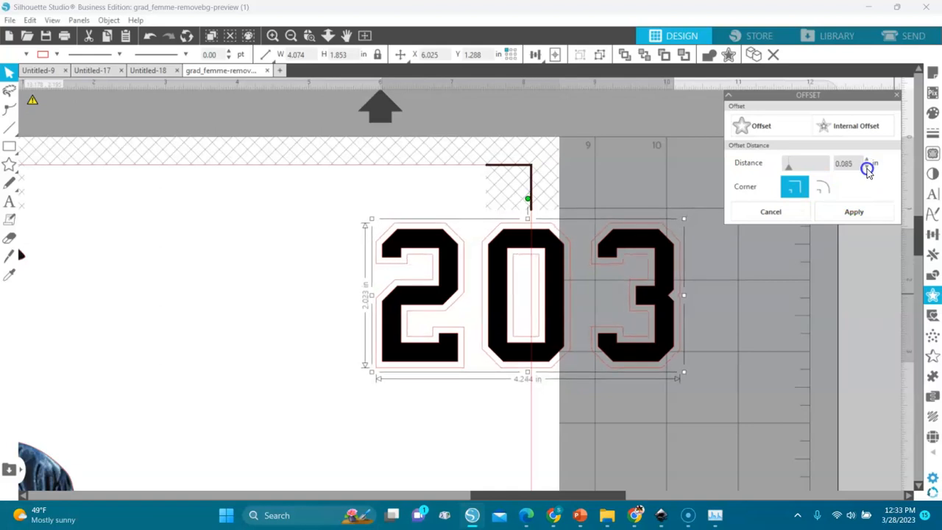
click(857, 208)
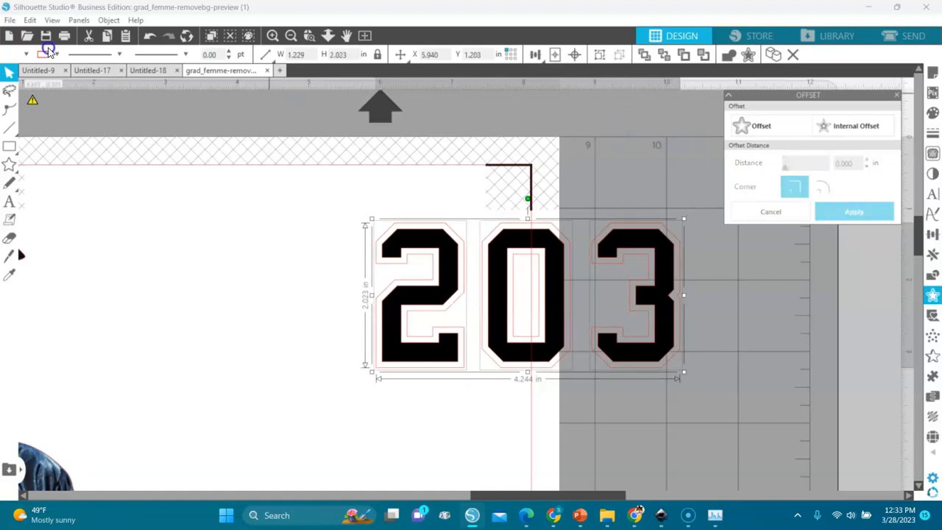
click(23, 55)
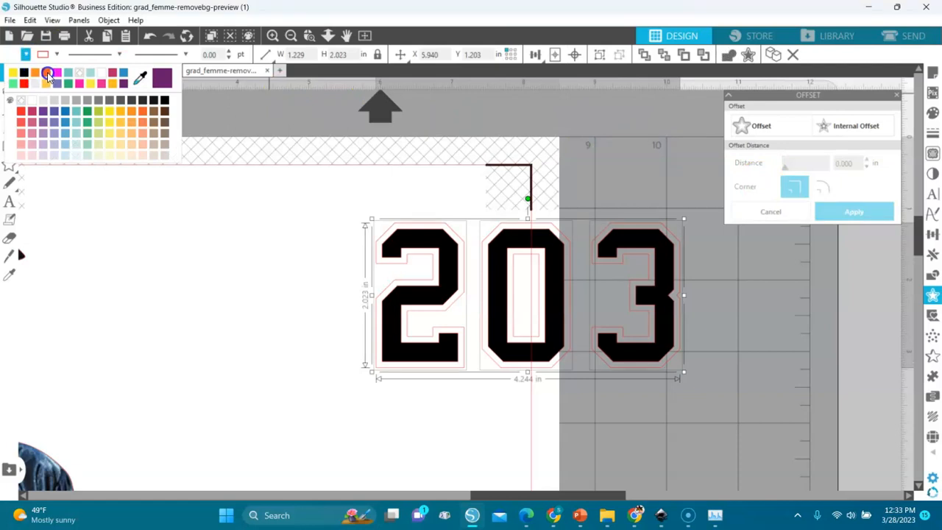
click(47, 76)
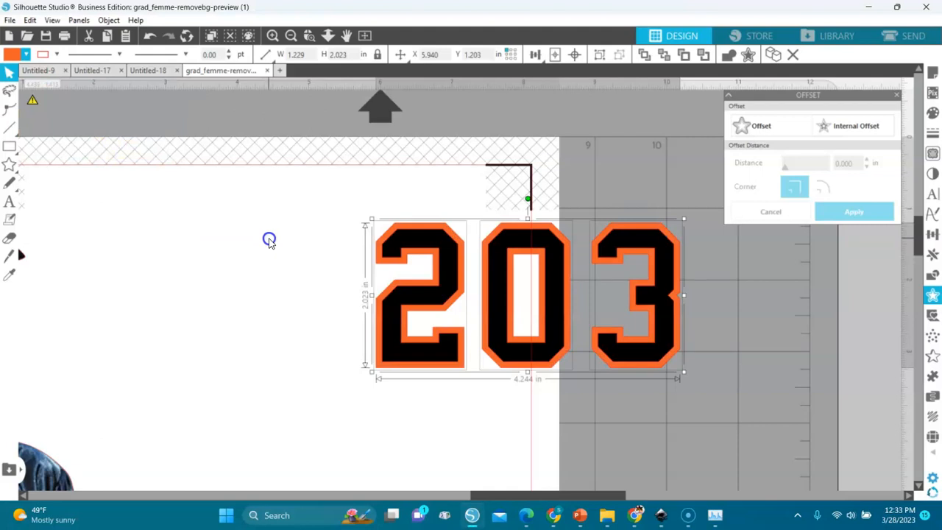
- Add a wider sharp-cornered offset around the orange digit outlines and fill it with yellow
click(754, 127)
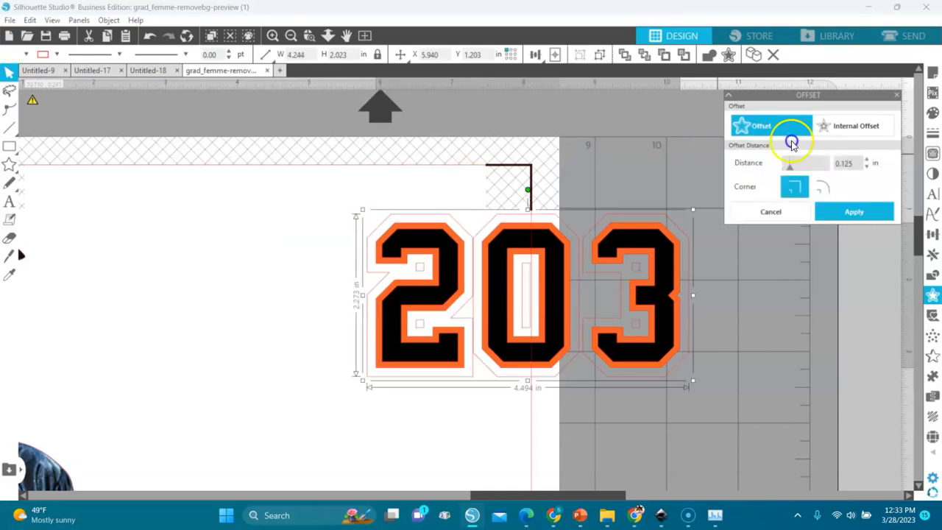
click(866, 167)
click(866, 167)
click(866, 167)
click(866, 167)
click(866, 167)
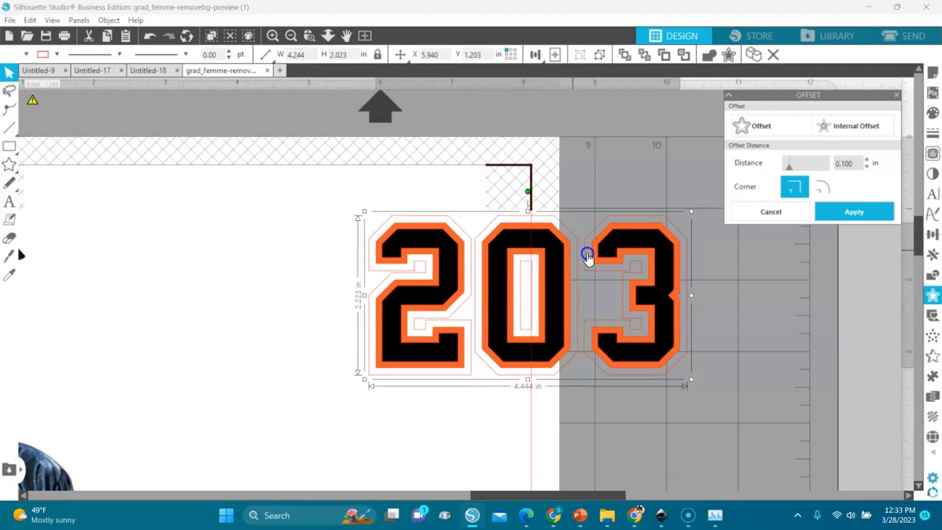
click(866, 159)
click(867, 160)
click(867, 160)
click(866, 159)
click(866, 159)
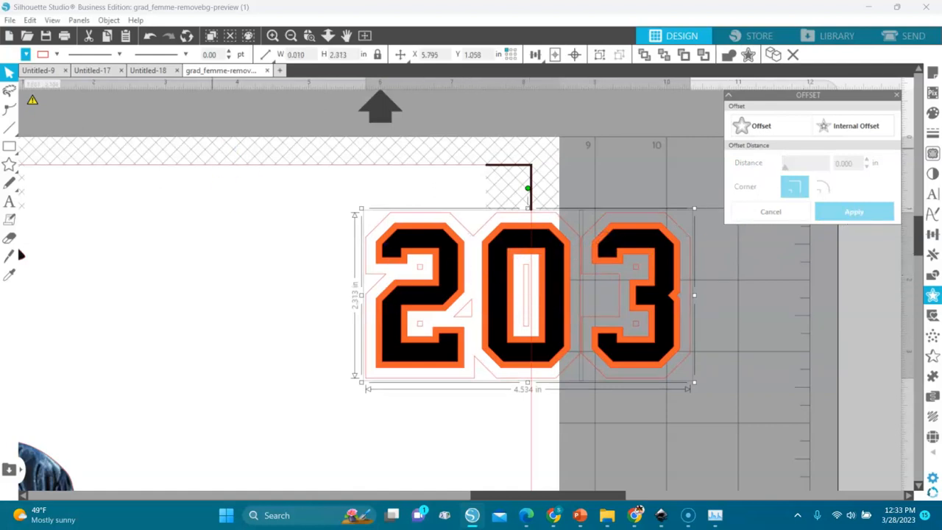
click(26, 55)
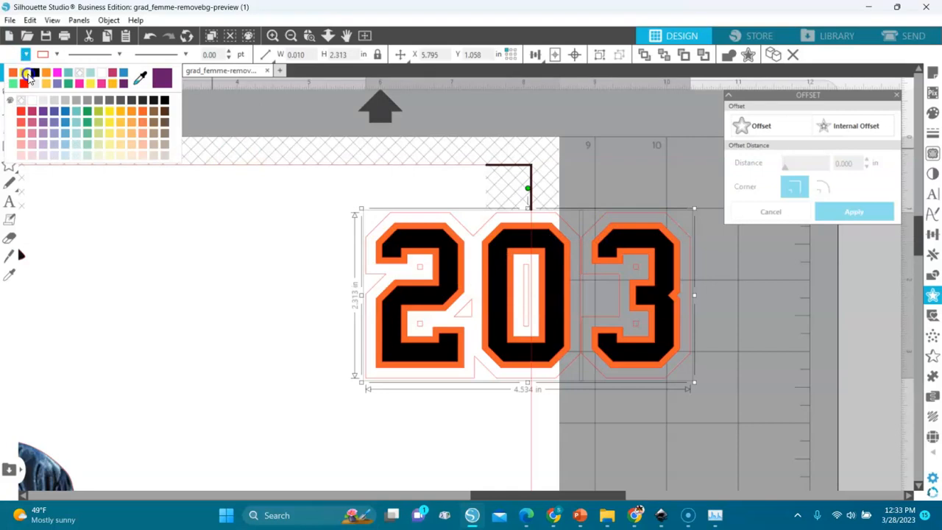
click(27, 76)
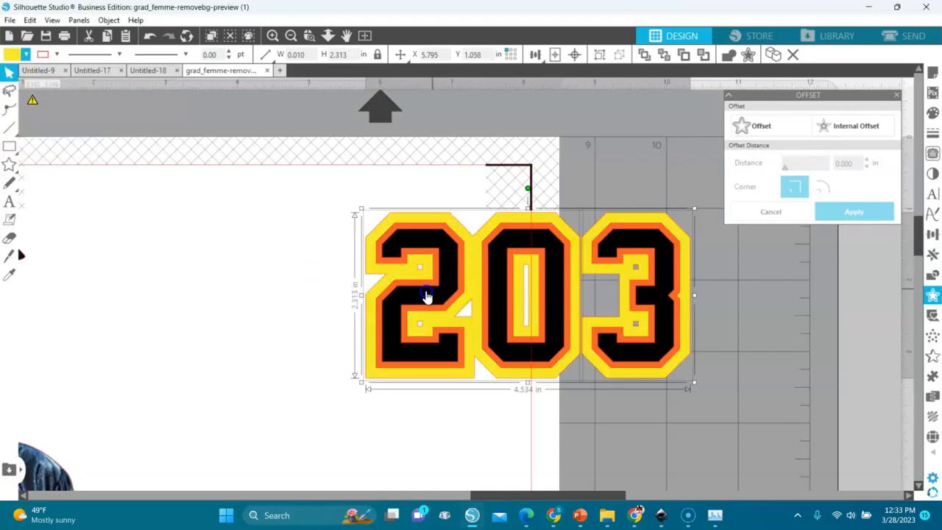
- Delete the yellow offset pieces from around the 2, 0 and 3
click(521, 250)
click(601, 176)
click(471, 240)
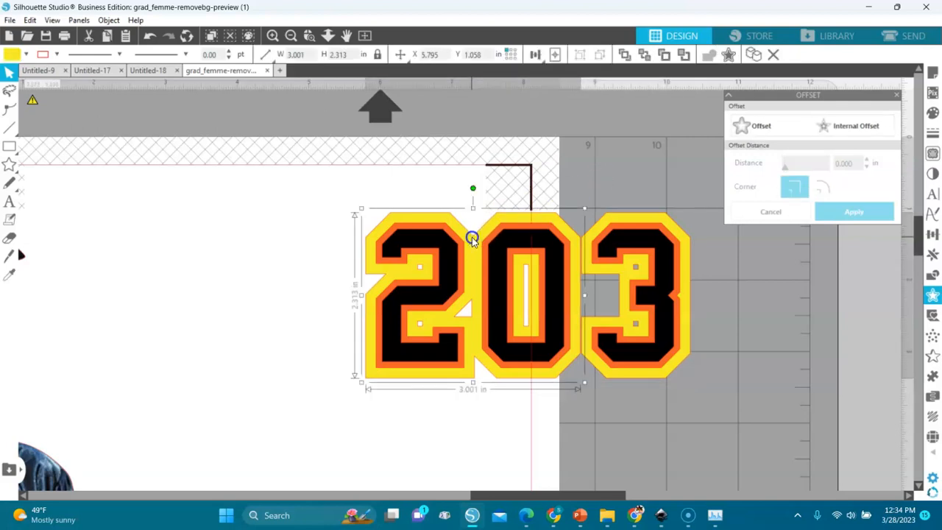
click(471, 239)
click(688, 257)
key(Delete)
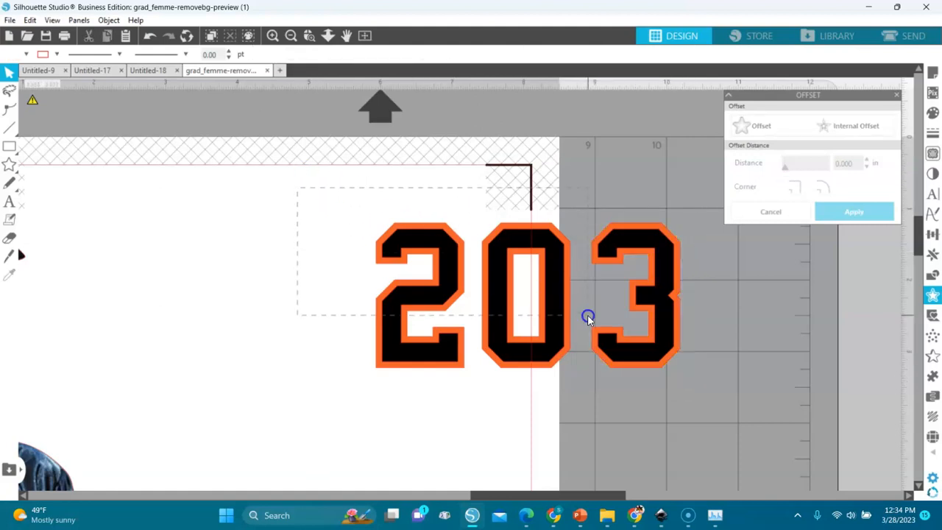
- Spread the 2 and the 3 slightly farther away from the 0 to make room between the outlined digits
drag(587, 317, 679, 396)
click(679, 396)
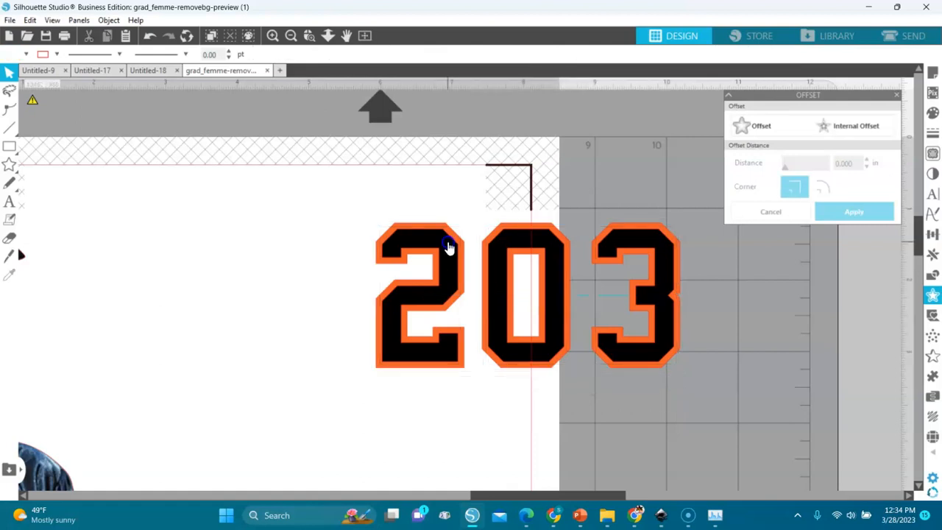
drag(332, 188, 433, 367)
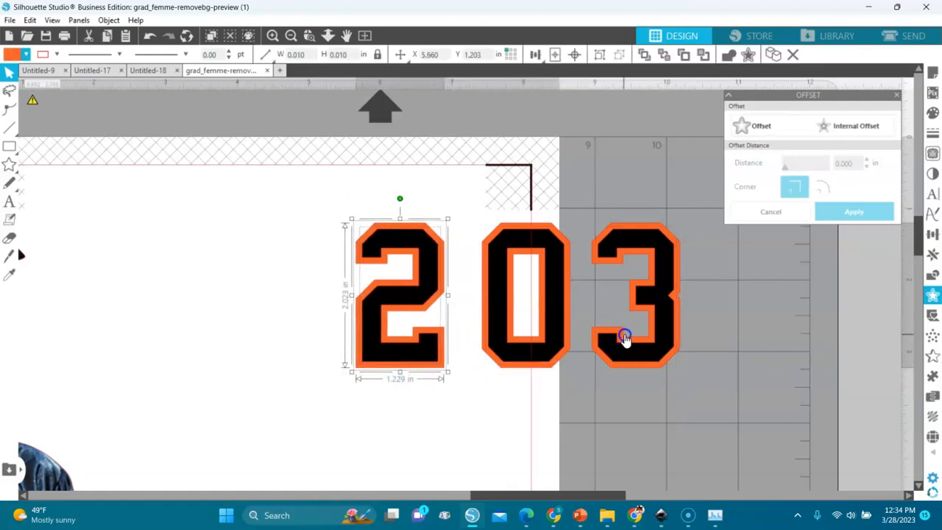
drag(710, 193, 580, 389)
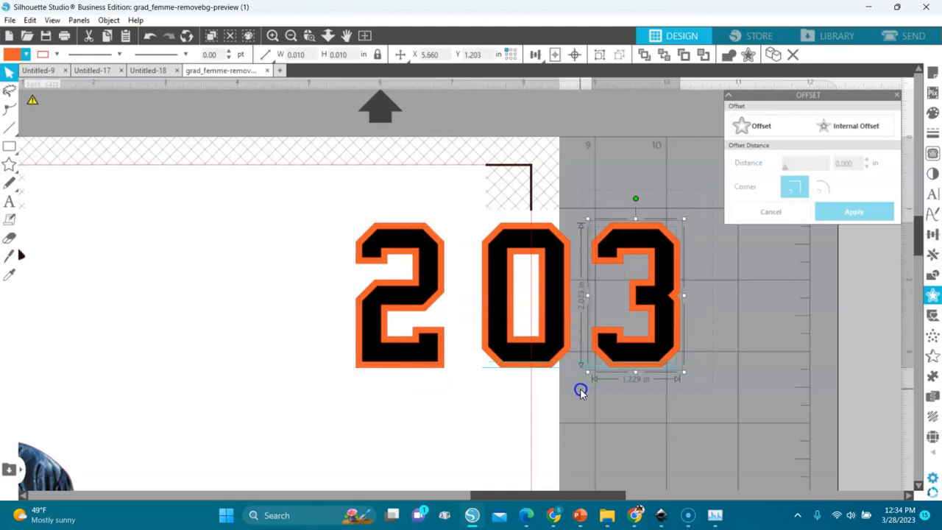
drag(644, 360, 660, 360)
click(684, 427)
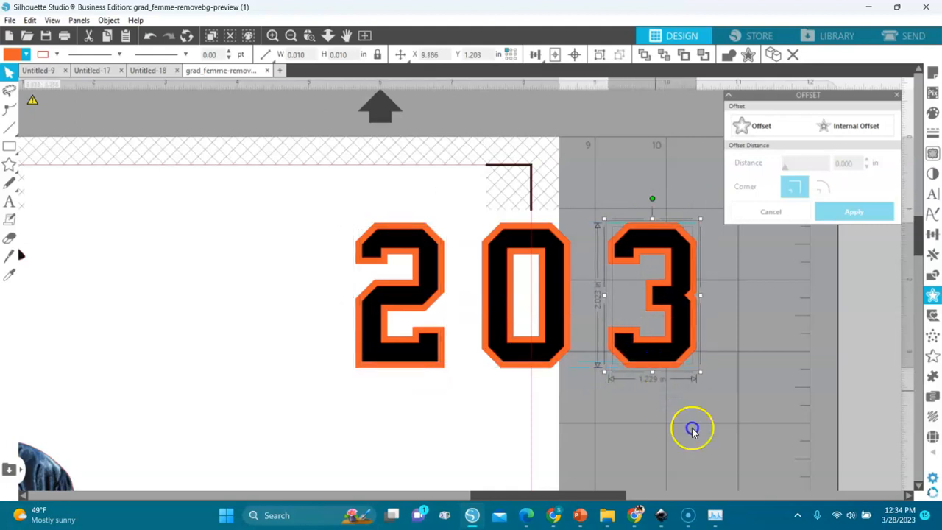
- Add a sharp-cornered offset of 0.080 in around the orange outlines of the 2, 0 and 3
click(696, 346)
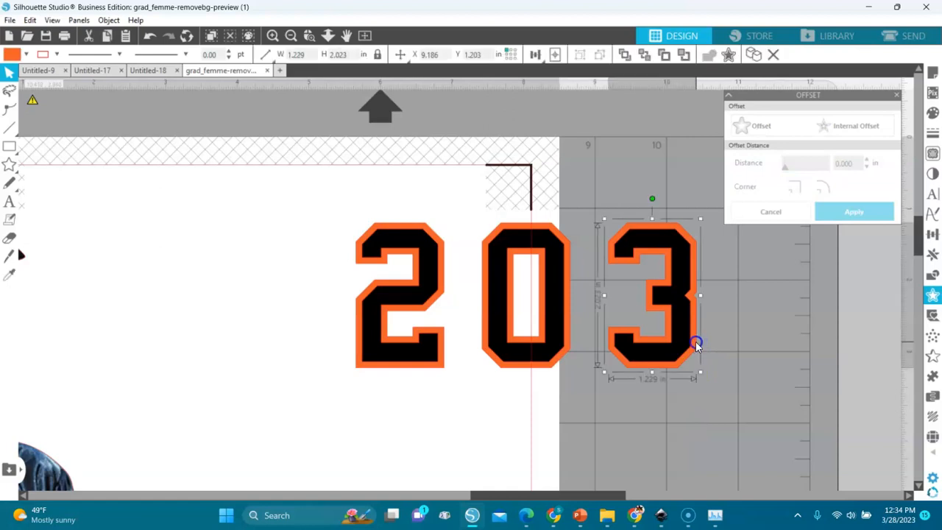
shift+click(571, 351)
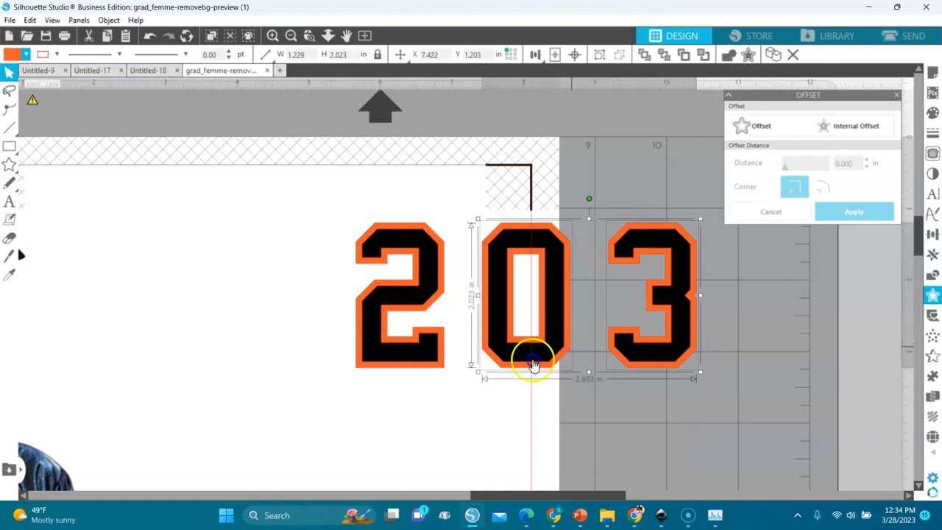
shift+click(441, 370)
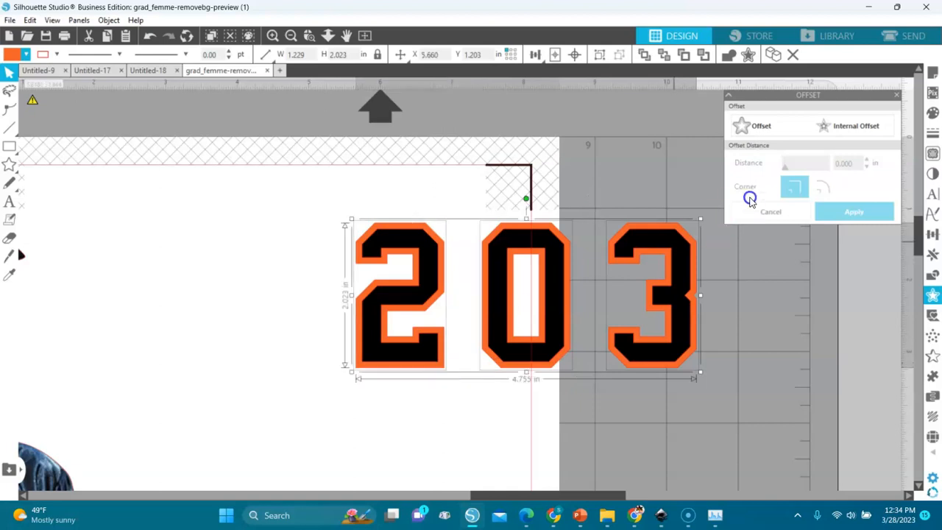
click(752, 127)
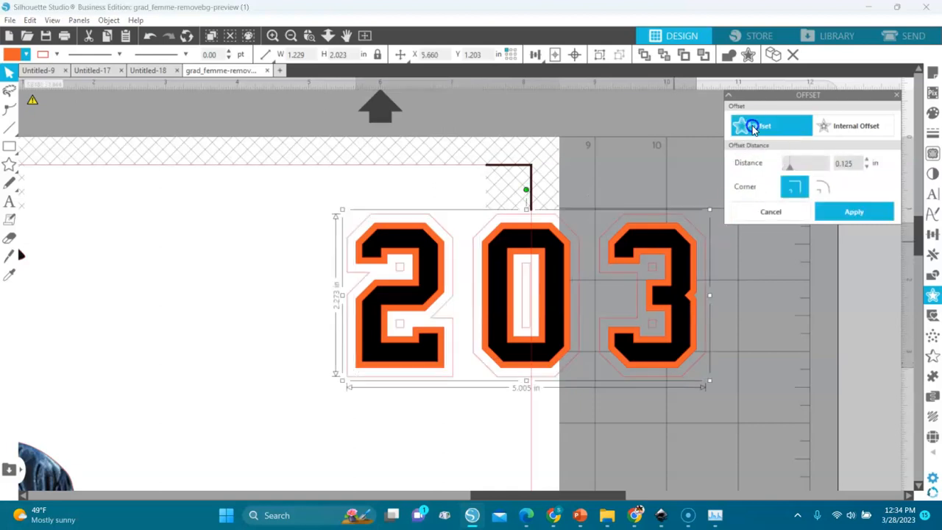
click(865, 166)
click(865, 166)
click(865, 167)
click(866, 168)
click(866, 167)
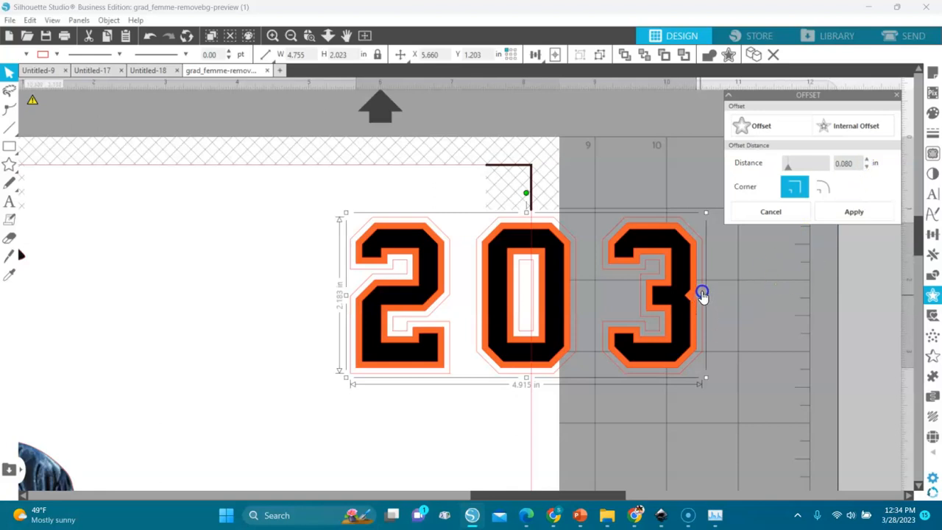
click(853, 212)
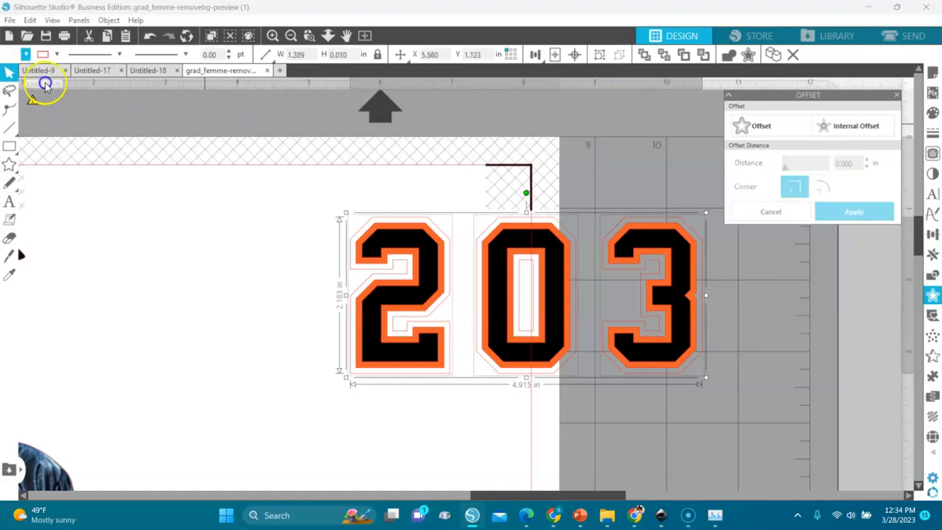
- Fill the new outer offset of the three digits with yellow
click(26, 56)
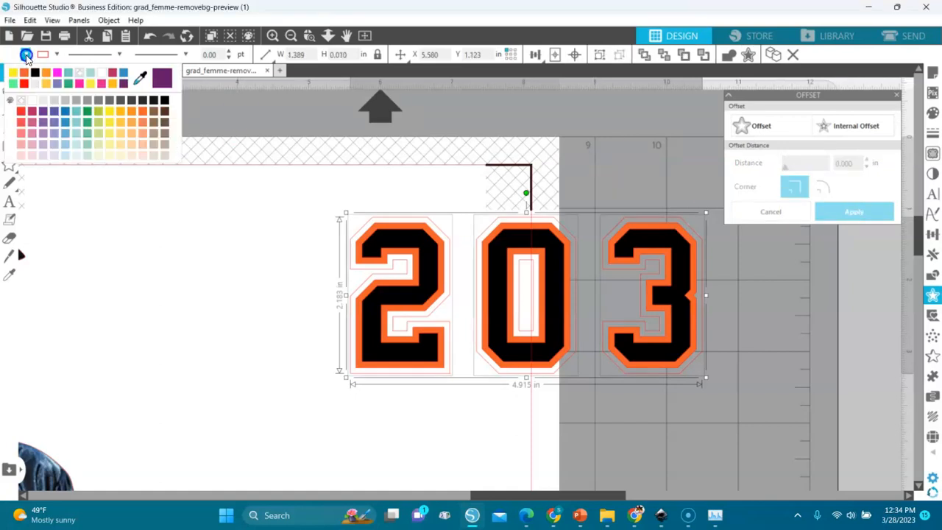
click(16, 75)
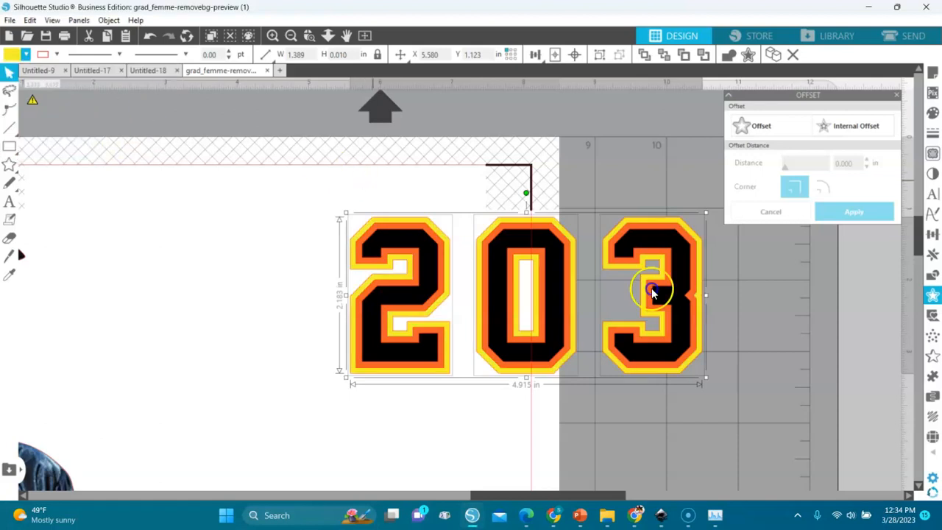
click(757, 347)
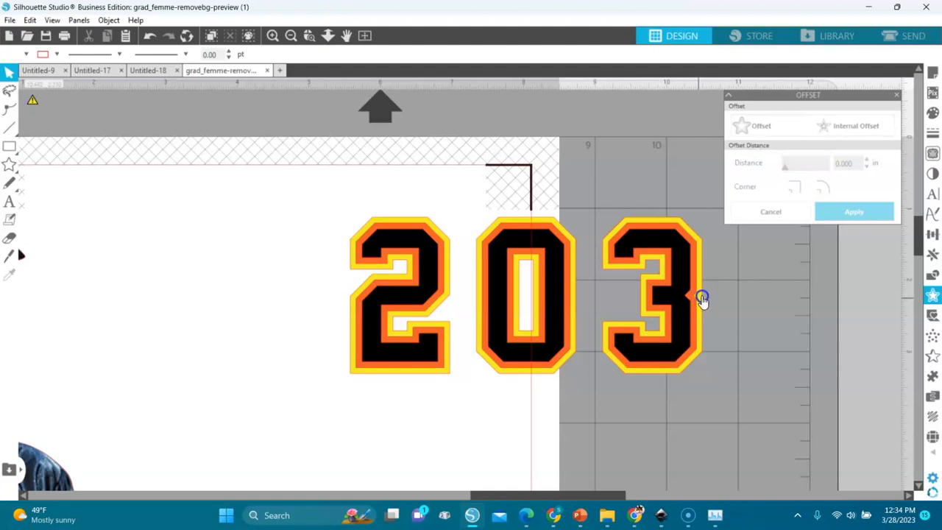
- Group the 2, the 0 and the 3 each with its own orange and yellow outlines
drag(334, 201, 467, 388)
key(i)
key(ctrl+g)
click(457, 179)
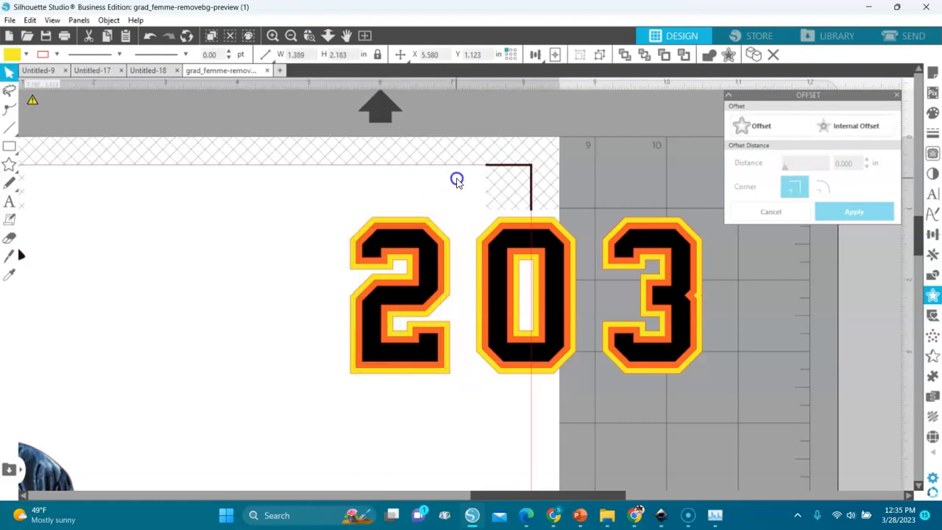
drag(583, 375, 594, 397)
key(i)
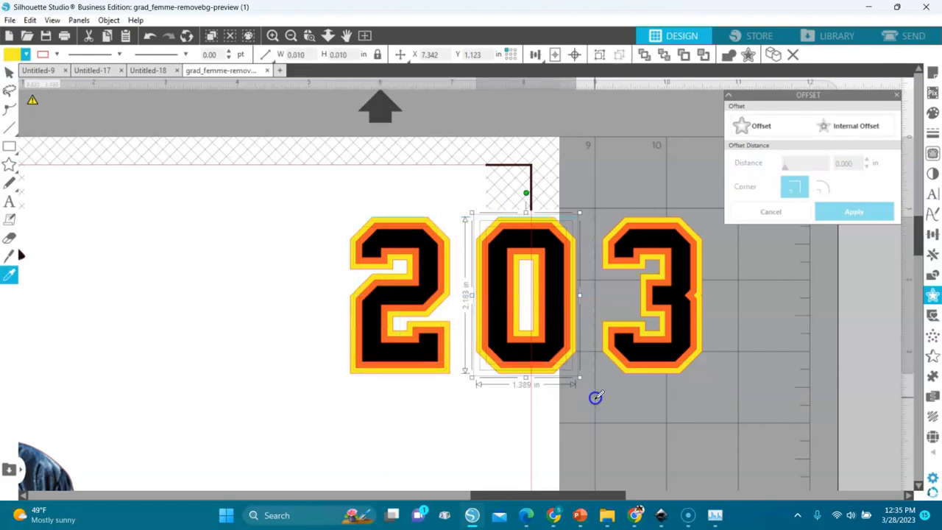
key(ctrl+g)
click(591, 173)
drag(687, 379, 717, 401)
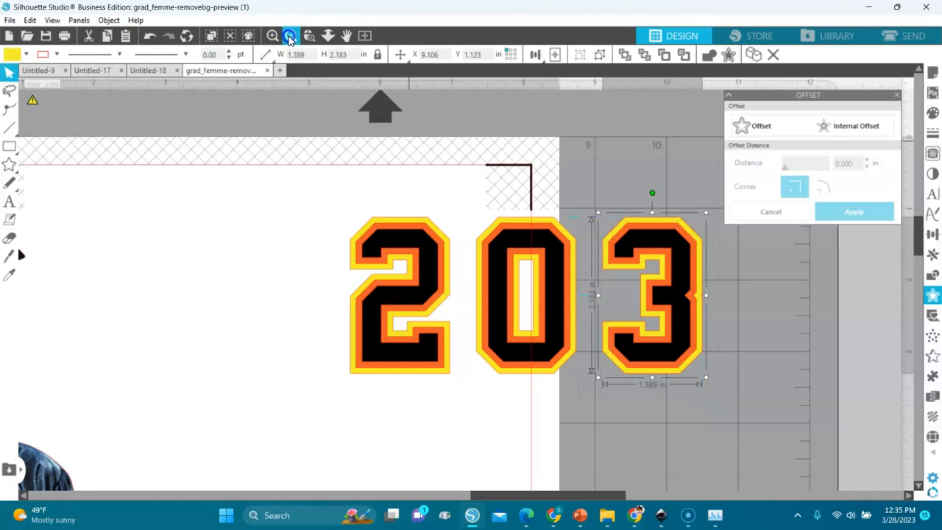
- Clear the page by moving the Oklahoma State University text, GRADUATE and the three digits to its right side
click(289, 38)
click(289, 38)
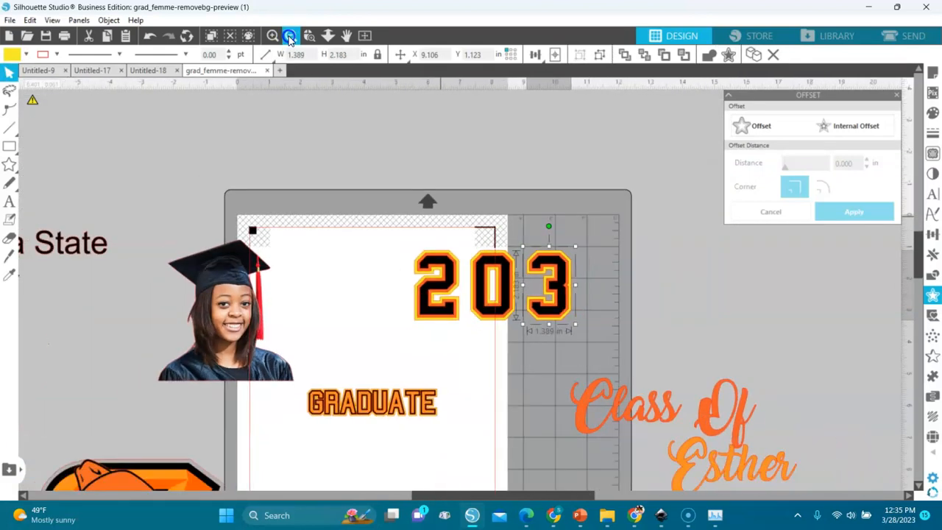
drag(79, 247, 848, 305)
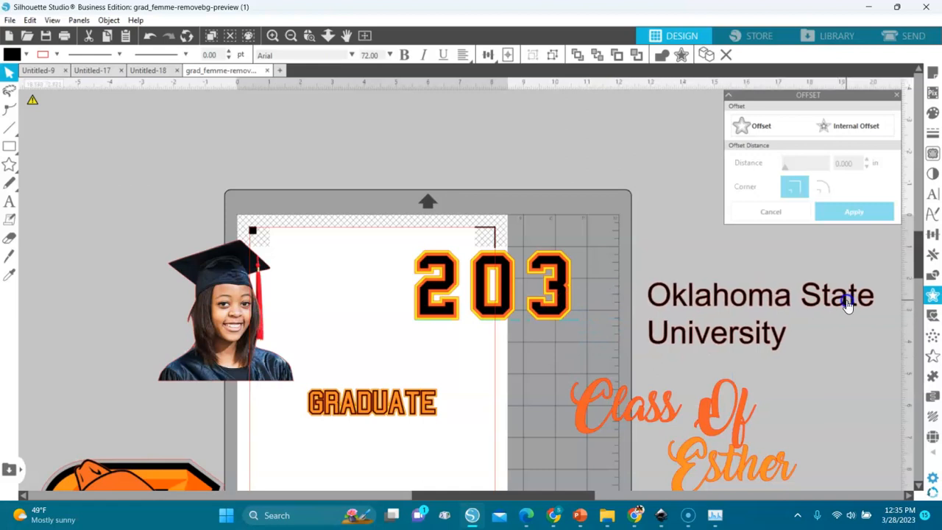
click(342, 405)
drag(342, 405, 645, 218)
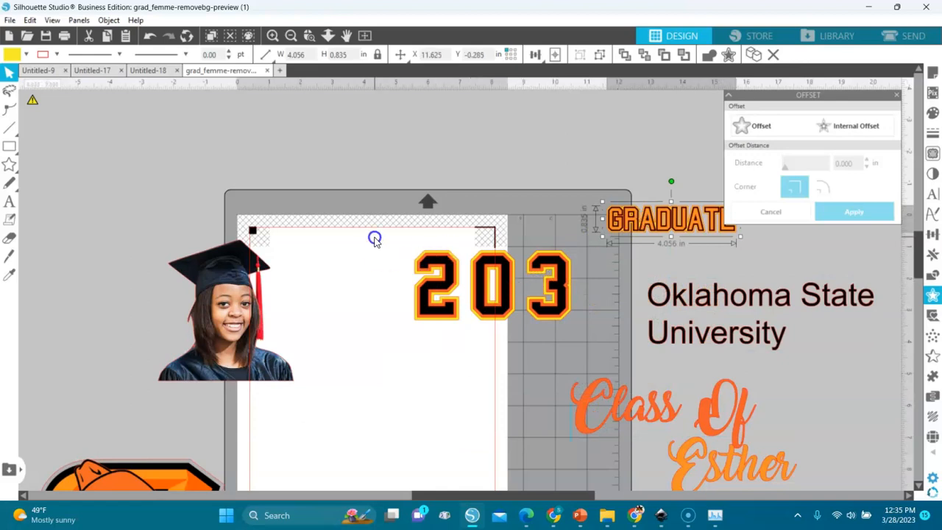
drag(374, 238, 624, 340)
drag(573, 316, 672, 302)
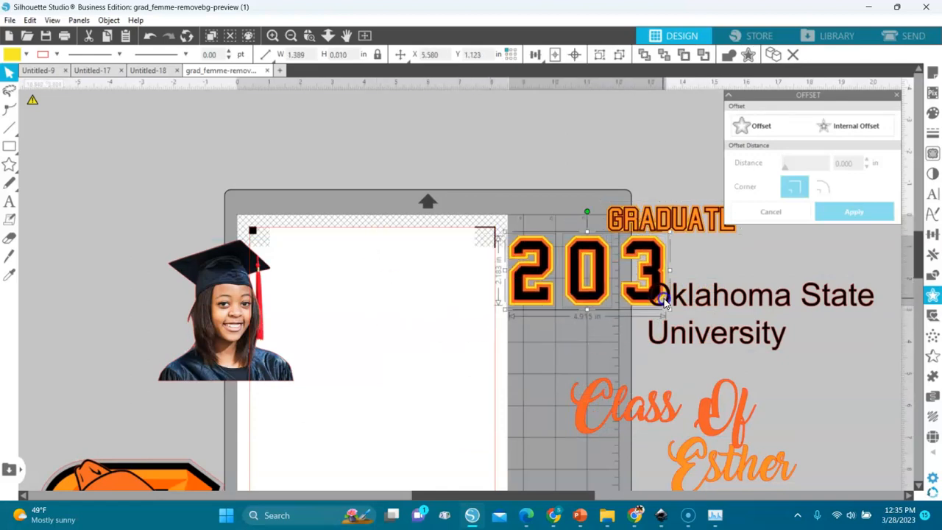
- Place the graduate bust on the page and lay GRADUATE across its lower edge, enlarged to about 4.82 in wide
drag(243, 377, 368, 436)
click(317, 361)
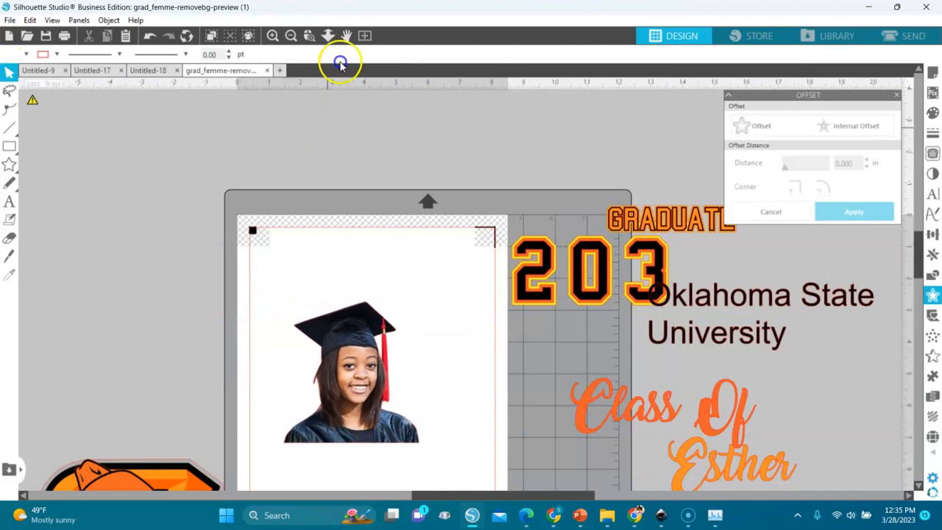
click(362, 37)
drag(450, 277, 444, 270)
drag(682, 124, 384, 327)
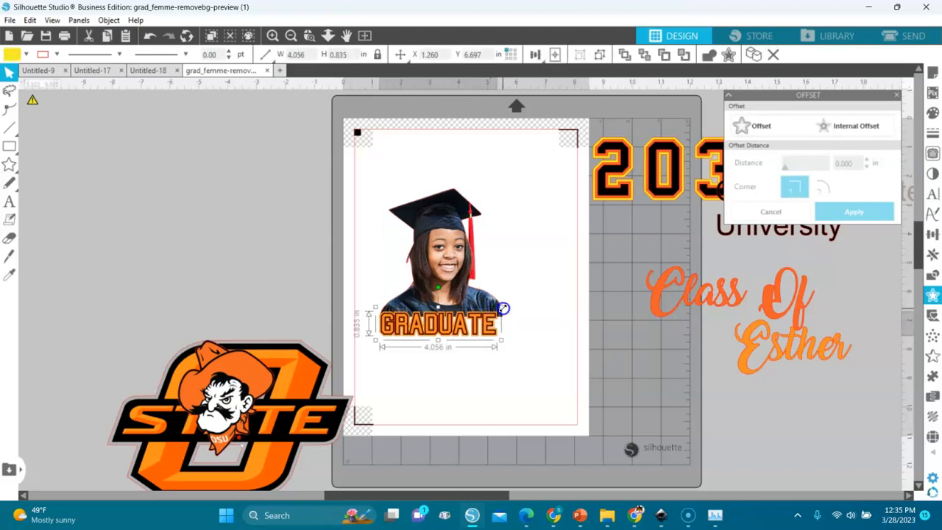
drag(502, 307, 523, 302)
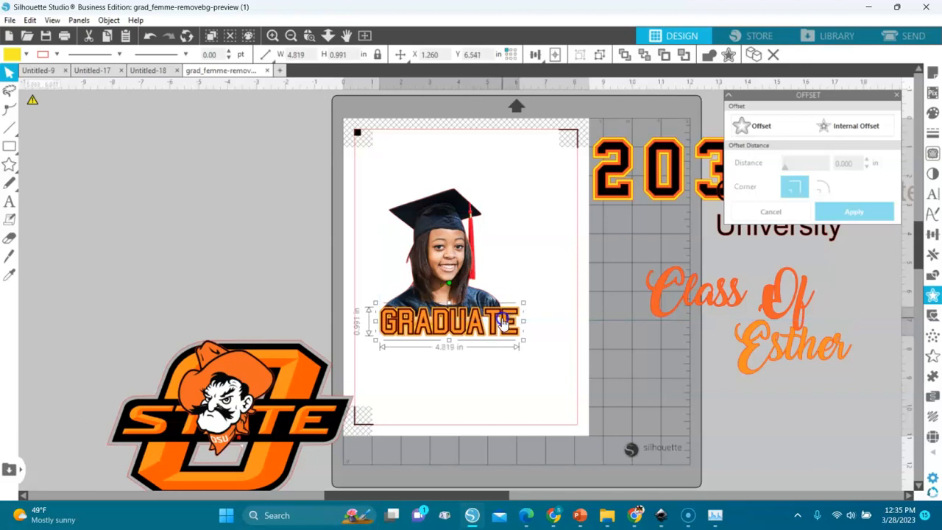
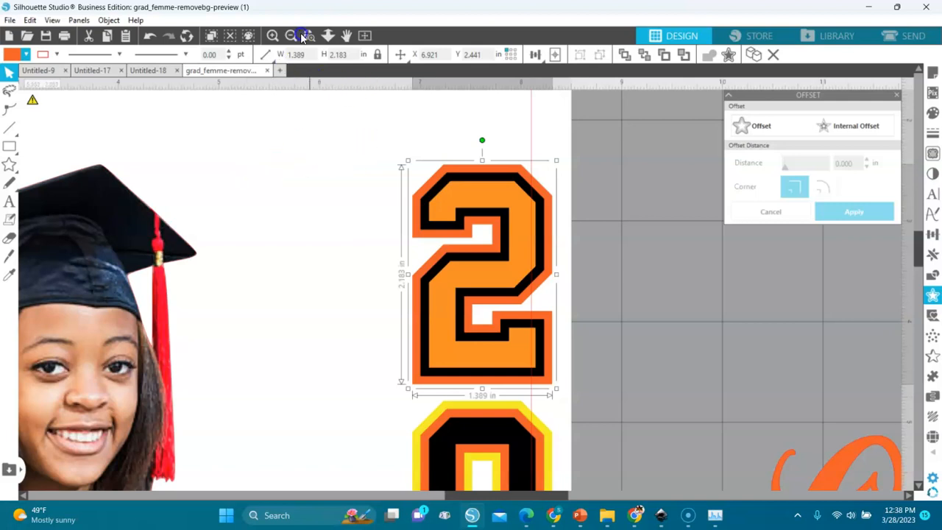
- Recolor the outlines of the 2, filling the inner outline with white and the outer one with black
click(294, 36)
click(294, 36)
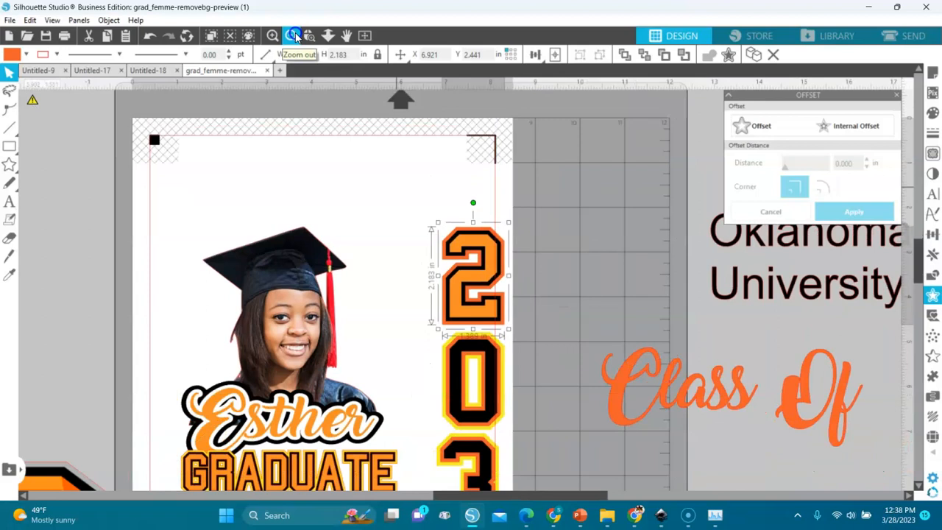
click(294, 36)
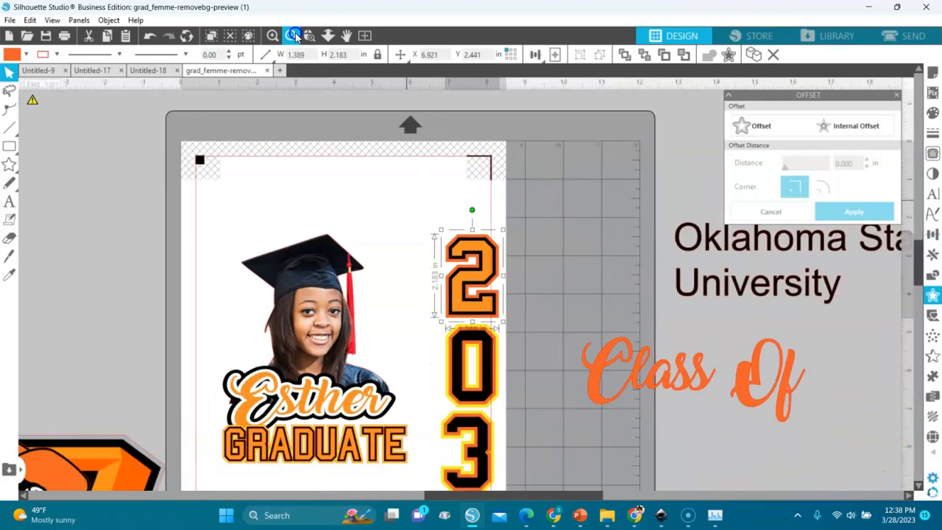
click(294, 36)
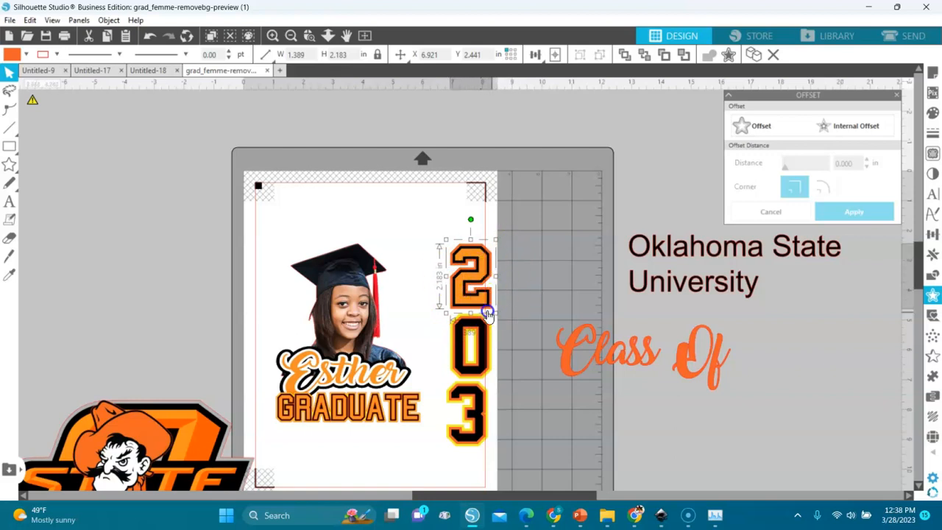
click(489, 263)
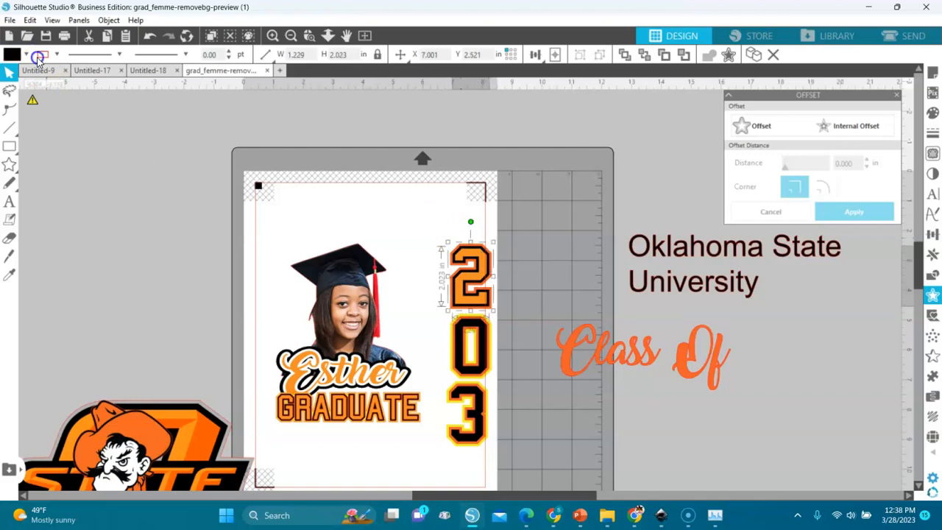
click(27, 54)
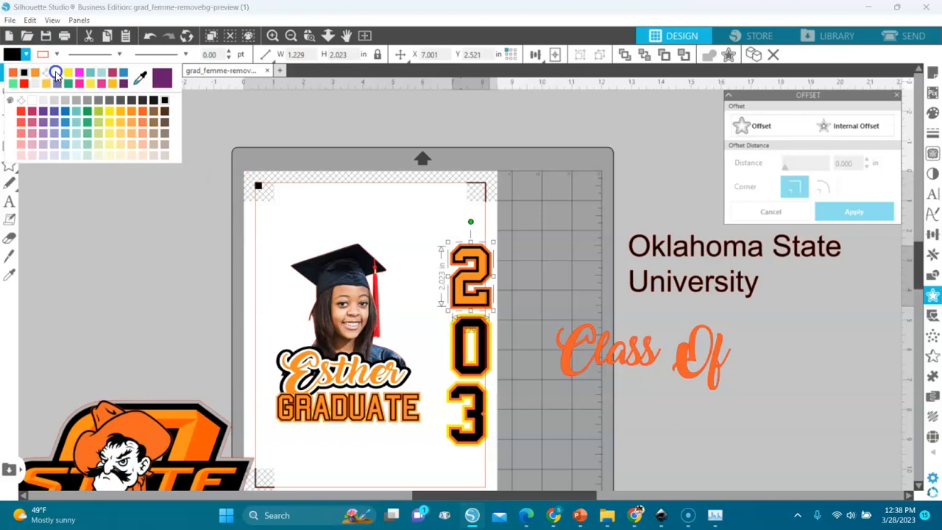
click(53, 79)
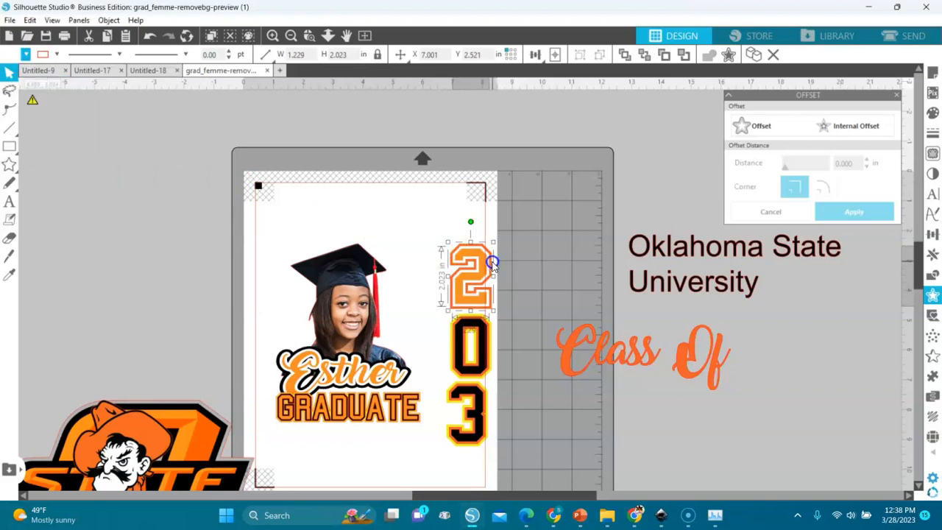
click(448, 255)
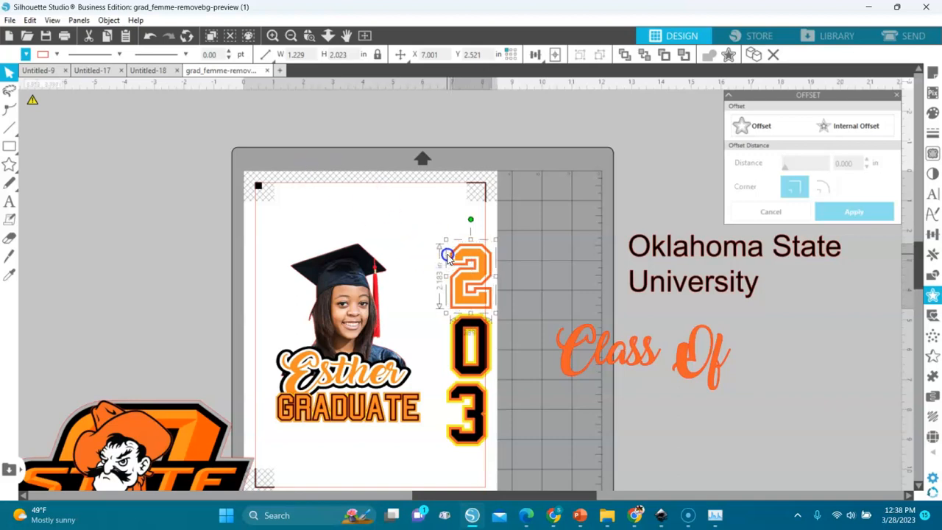
click(20, 55)
click(32, 73)
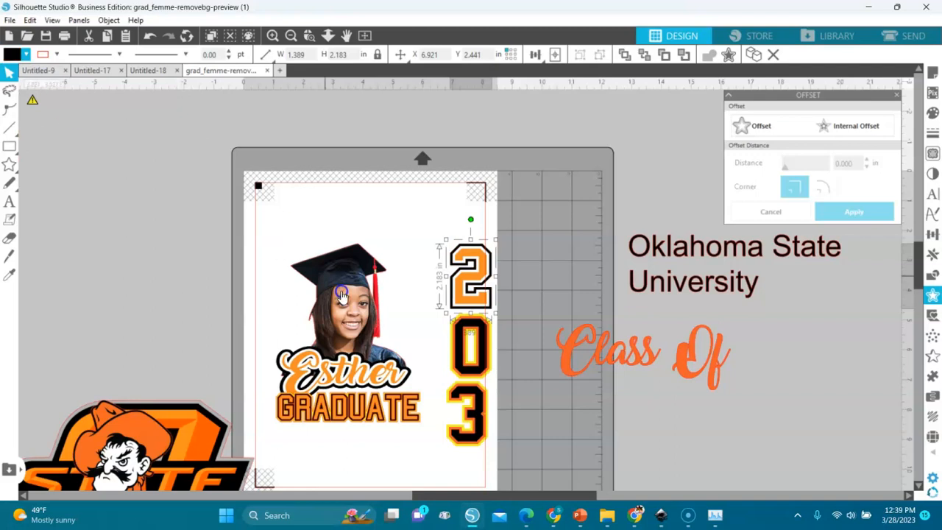
- Fill the black faces of the 0 and the 3 with light orange to match the 2
click(448, 400)
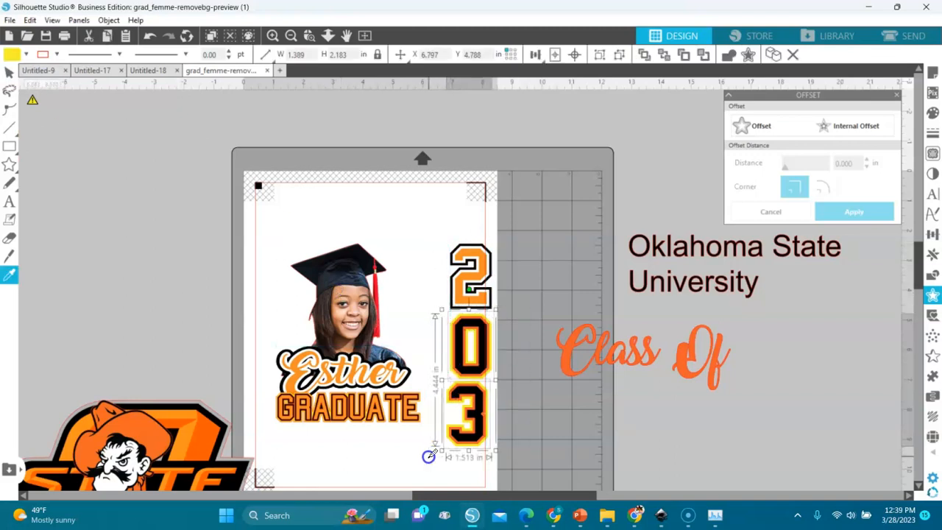
click(551, 404)
click(475, 397)
click(26, 55)
click(45, 74)
- Fill the inner outlines of the 0 and the 3 with white
click(310, 36)
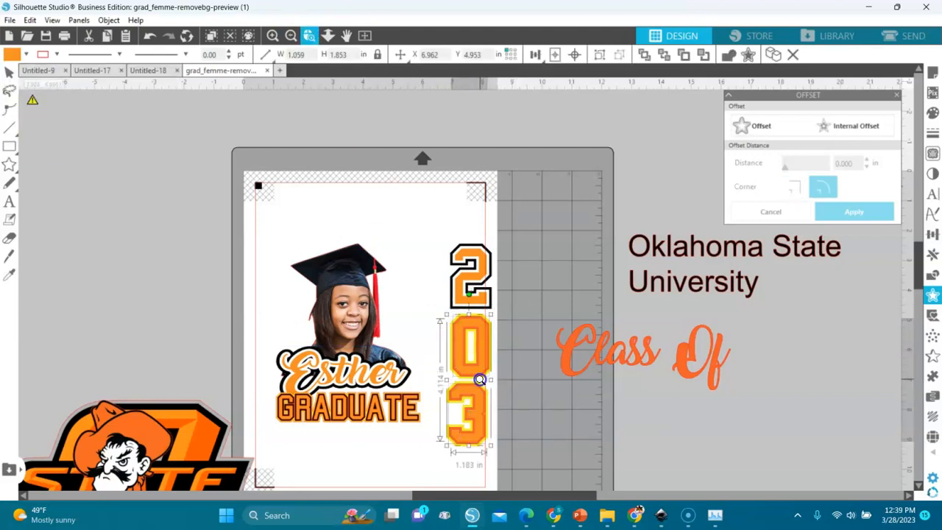
click(479, 380)
click(502, 242)
click(495, 235)
shift+click(482, 333)
click(27, 55)
click(33, 72)
- Fill the yellow outer outlines of the 0 and the 3 with black
click(504, 236)
shift+click(491, 324)
click(26, 55)
click(46, 74)
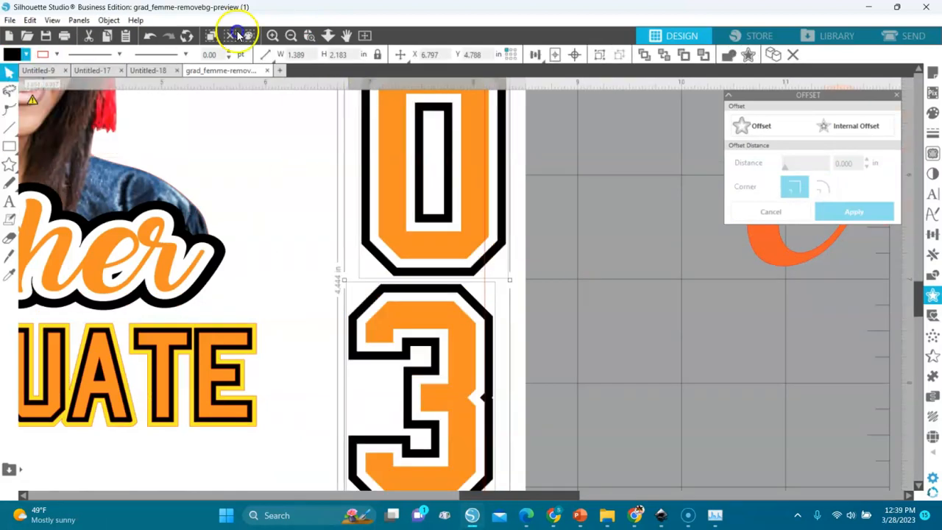
- Group the layers of the 0, the 3 and the 2 so each outlined digit is its own single object
click(289, 38)
click(289, 38)
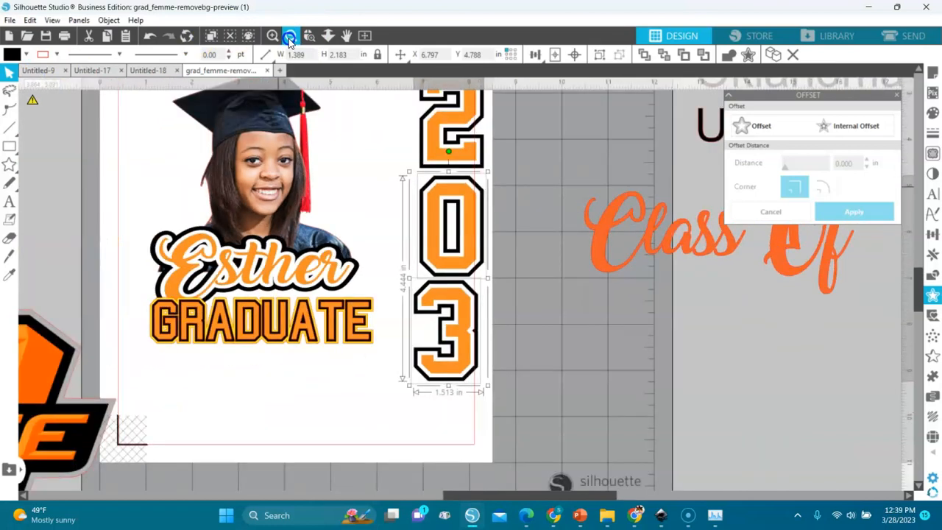
click(520, 162)
drag(534, 175, 395, 287)
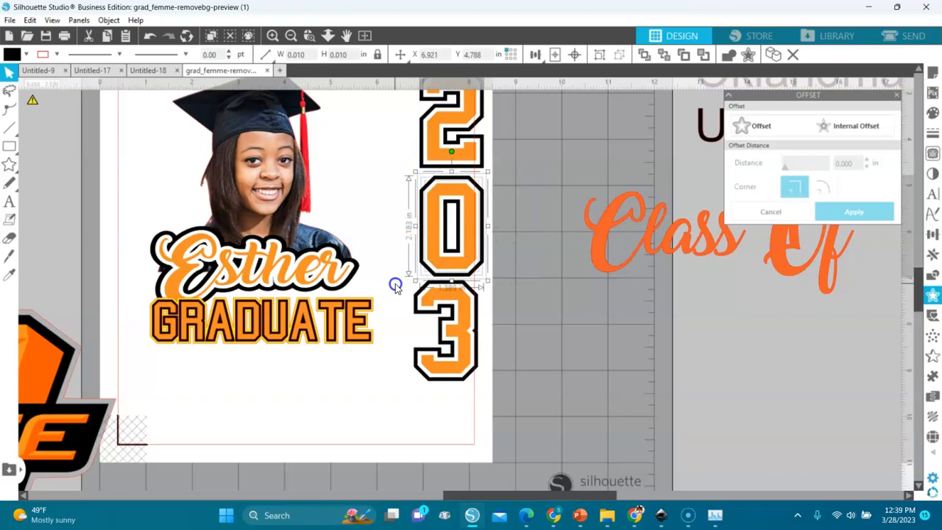
drag(530, 266, 391, 400)
key(i)
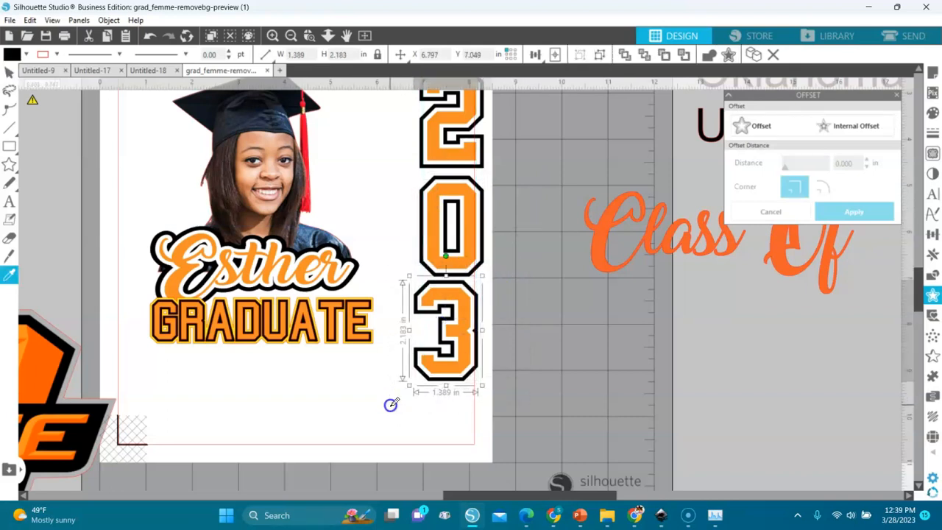
key(v)
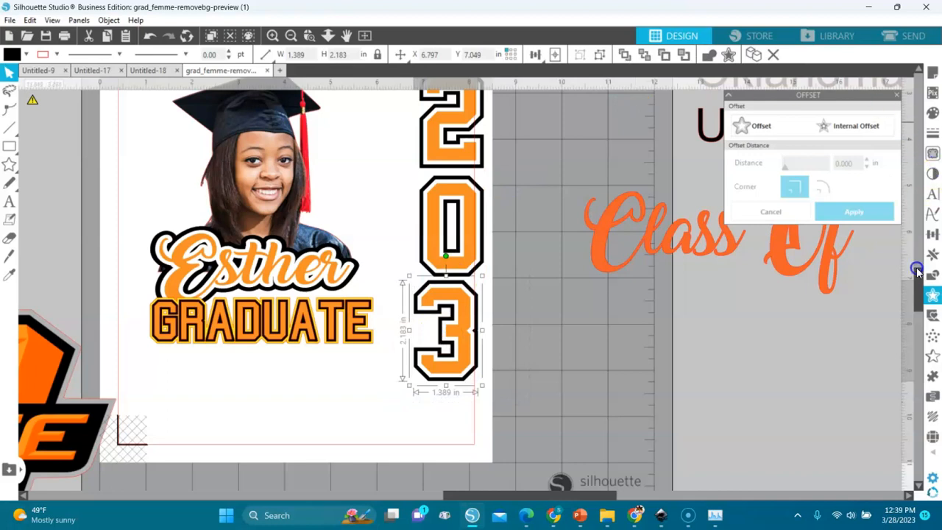
scroll(916, 275, up, 3)
drag(529, 122, 393, 248)
key(i)
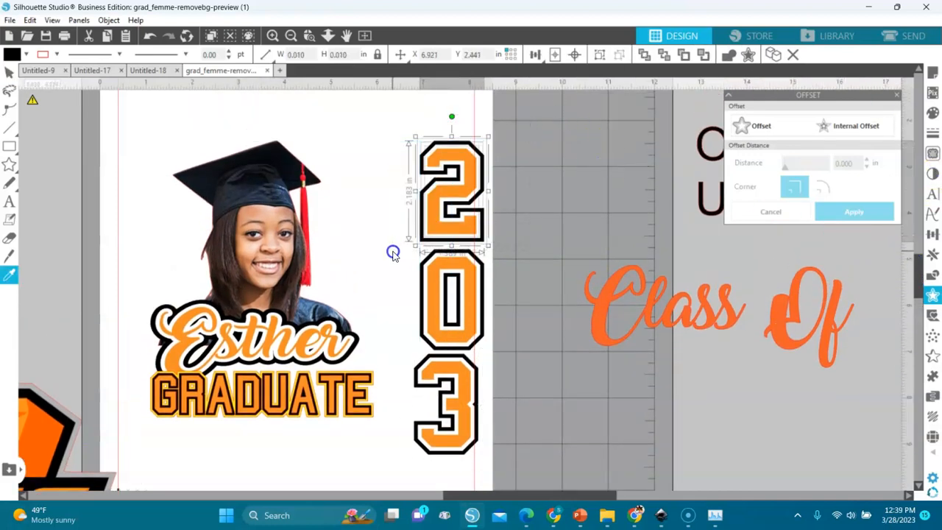
key(v)
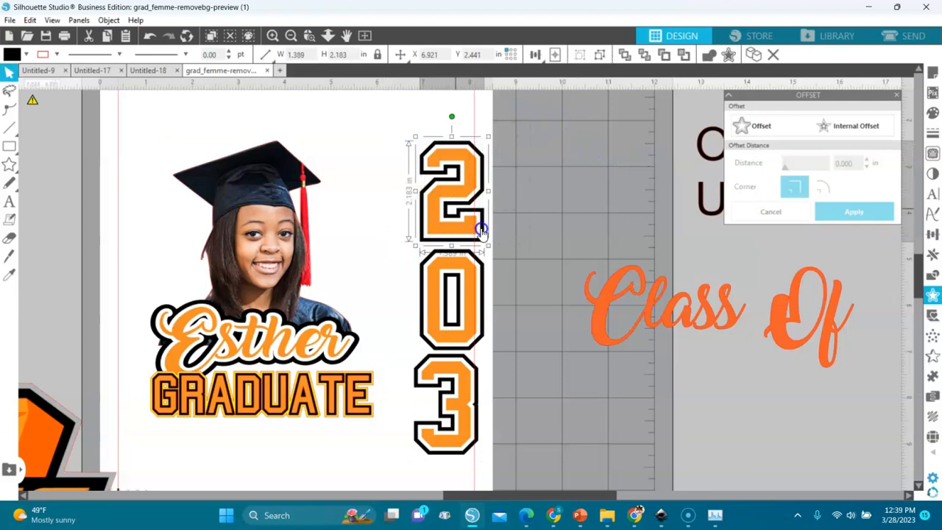
- Scale the 2, 0 and 3 down together until each digit is about 1.08 in tall
drag(389, 120, 530, 484)
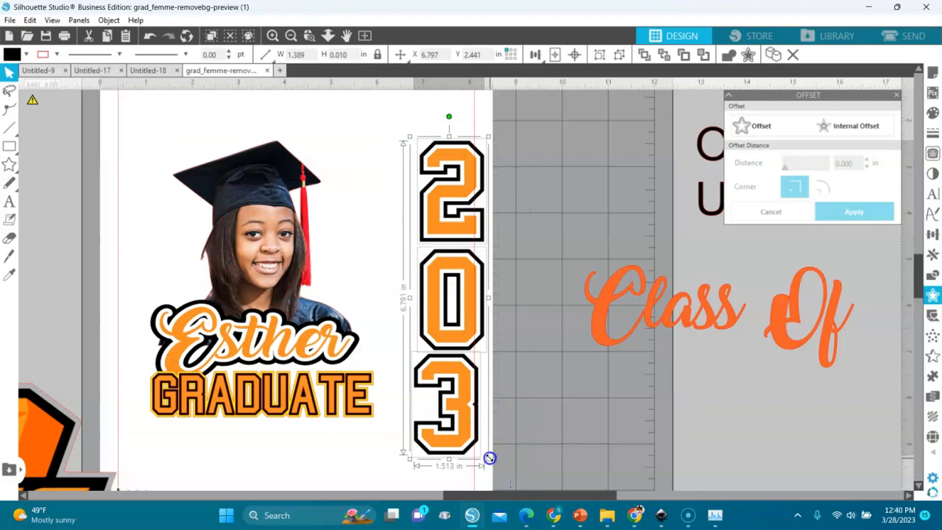
drag(487, 460, 449, 307)
click(526, 293)
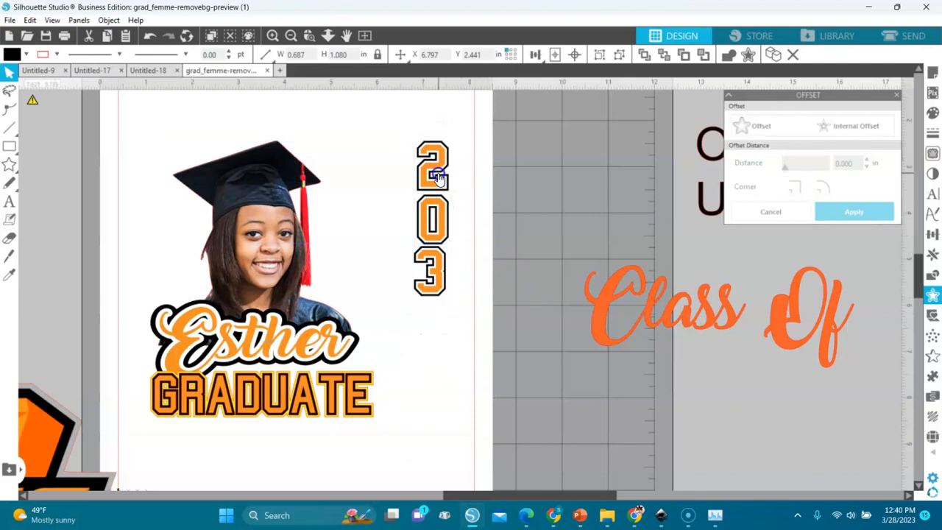
- Duplicate the 2, move the 3 aside off the page and place the copy below the 0
click(438, 171)
key(ctrl+v)
drag(446, 184, 439, 344)
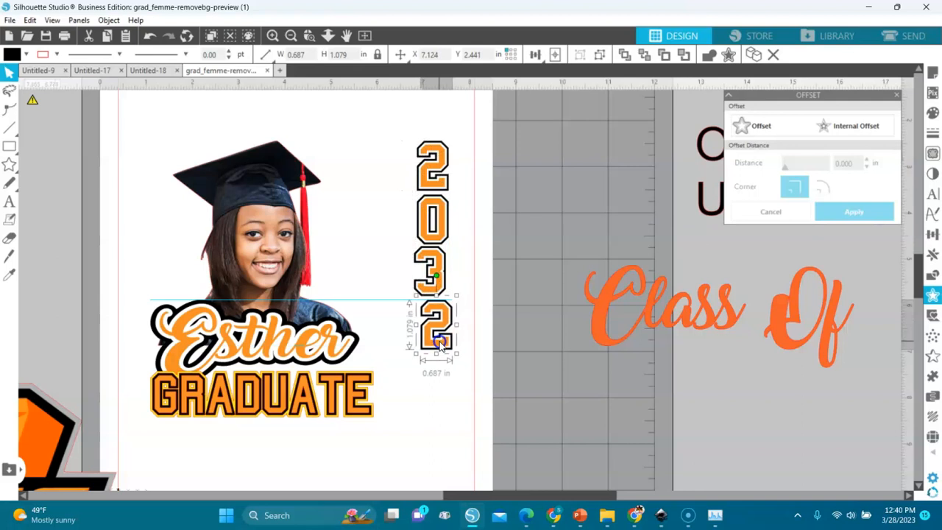
drag(438, 271, 510, 275)
drag(440, 324, 437, 274)
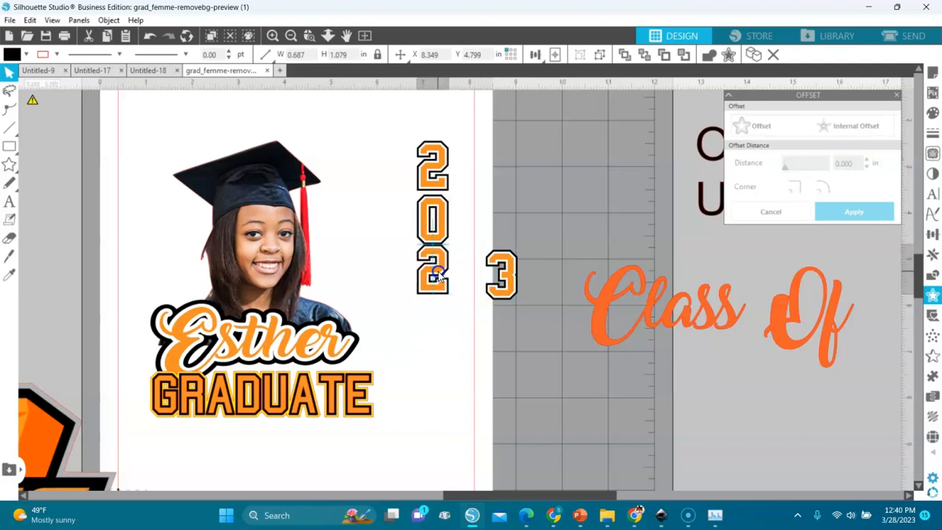
- Move the upper 2 down against the 0, place the 3 below the second 2 and bring it to the front, completing the vertical 2023
click(439, 166)
drag(435, 170, 437, 177)
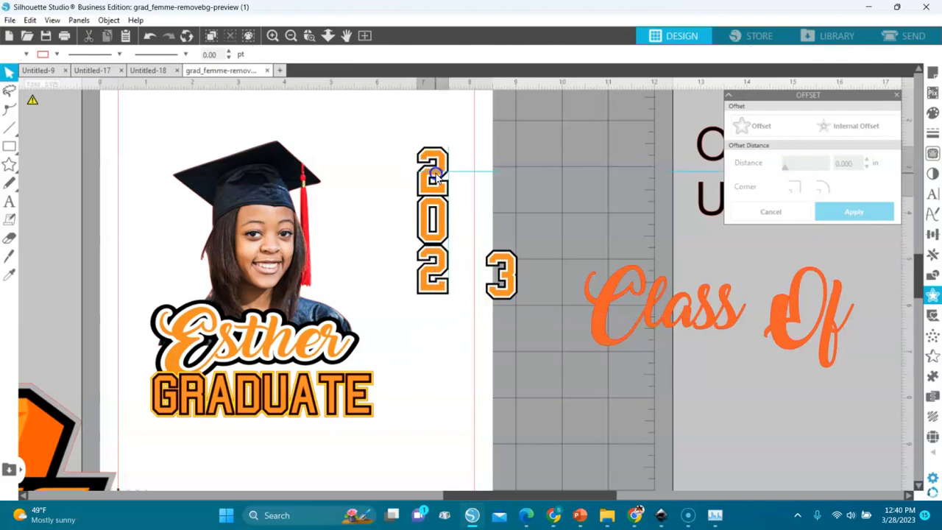
drag(503, 288, 437, 339)
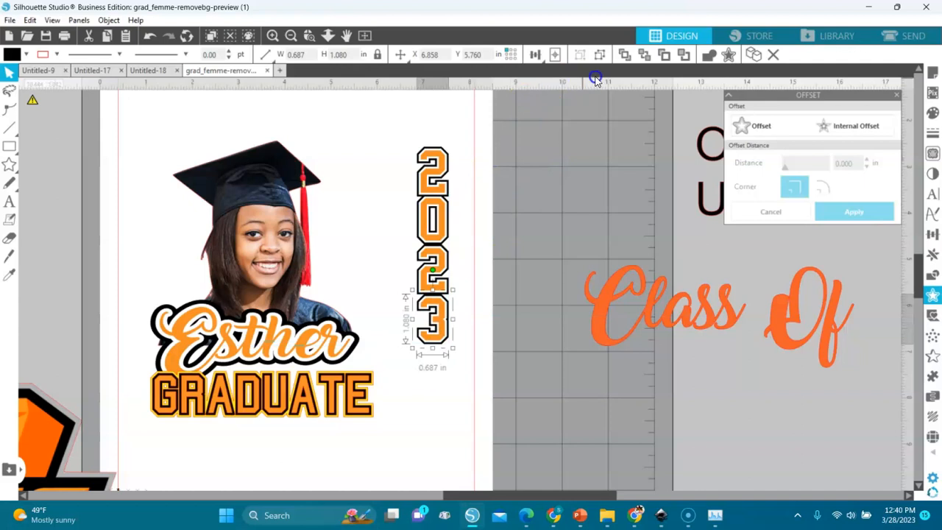
click(624, 55)
drag(443, 335, 442, 335)
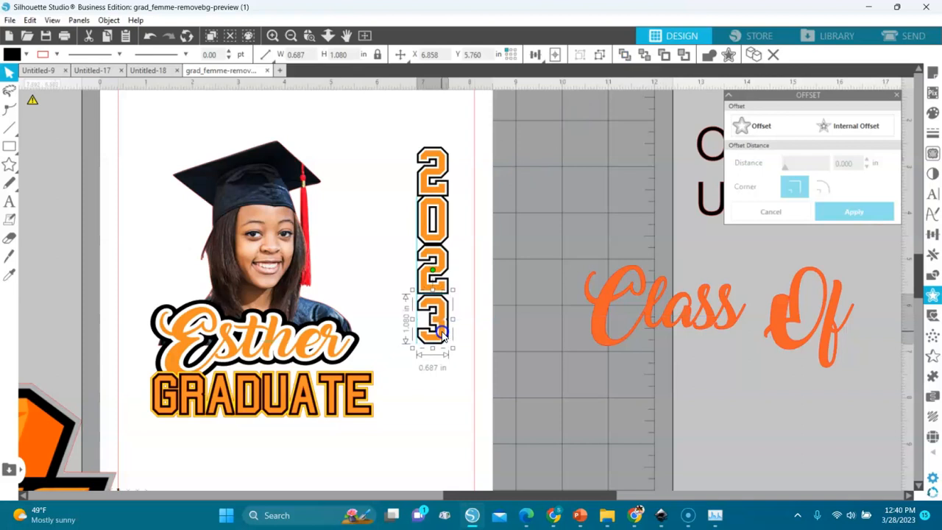
click(488, 318)
- Move the vertical 2023 beside the graduate above the end of GRADUATE, widen it to about 0.89 in and scale it down proportionally
drag(506, 121, 390, 399)
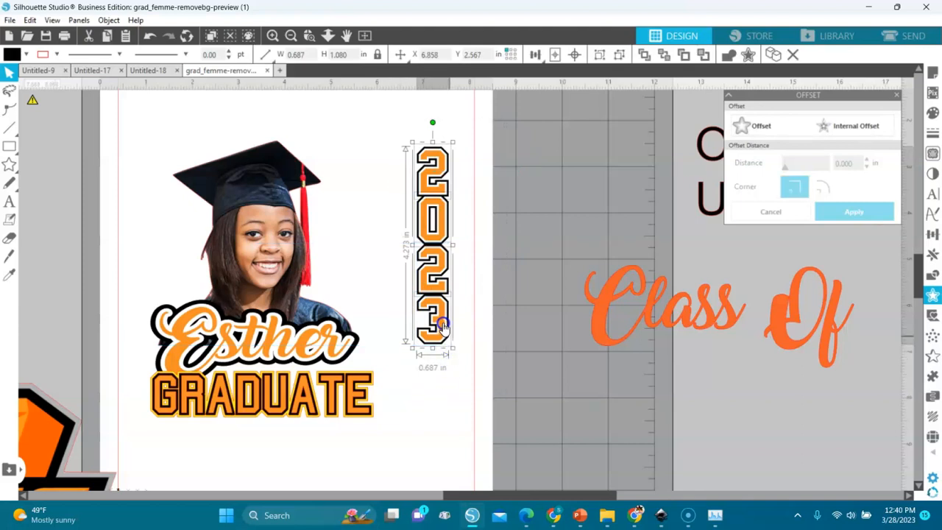
drag(442, 325, 372, 346)
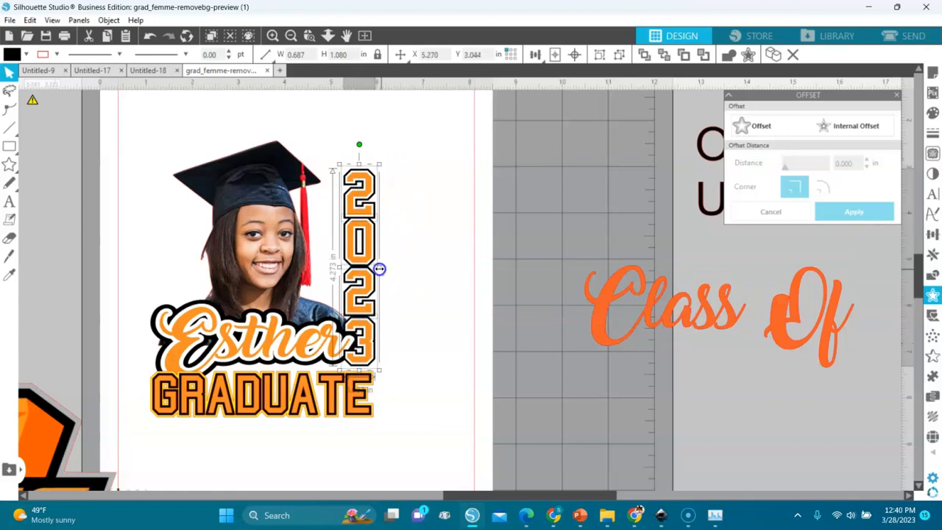
drag(379, 269, 388, 269)
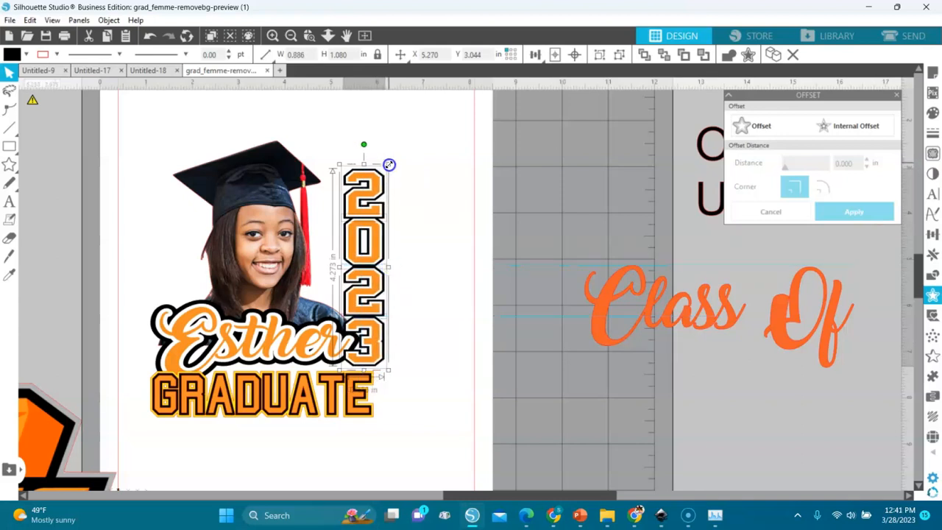
drag(387, 164, 387, 192)
- Move the Class Of lettering closer to the graduate design and set up an offset around it with a distance of 0.095 in
click(716, 322)
drag(717, 323, 570, 304)
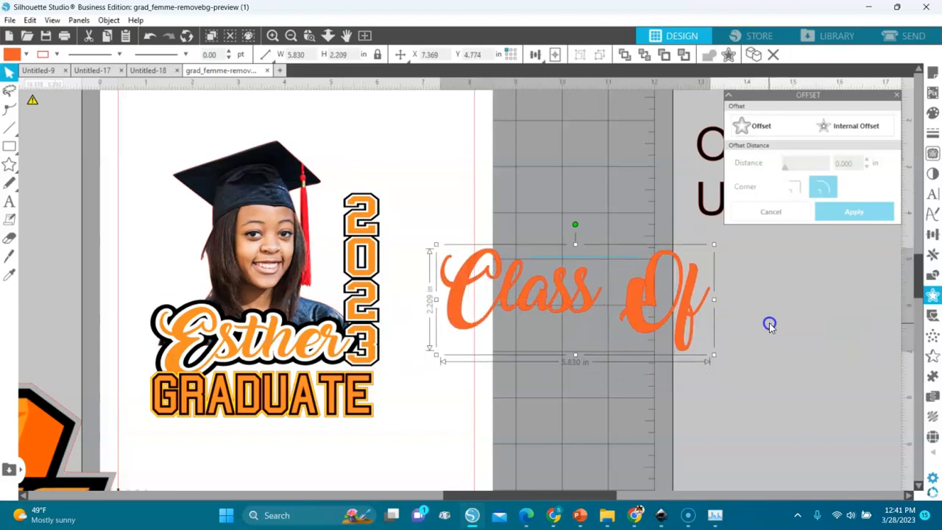
click(752, 128)
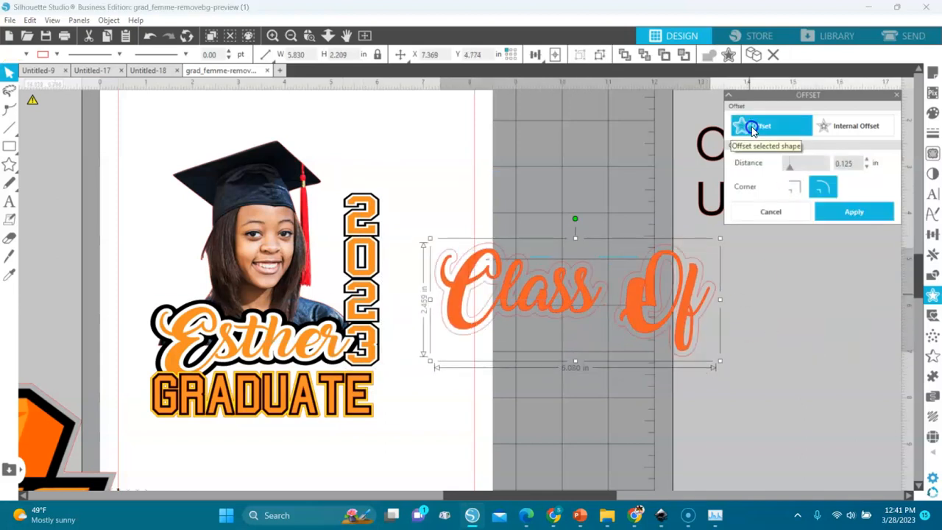
click(866, 167)
click(866, 167)
click(866, 168)
click(866, 168)
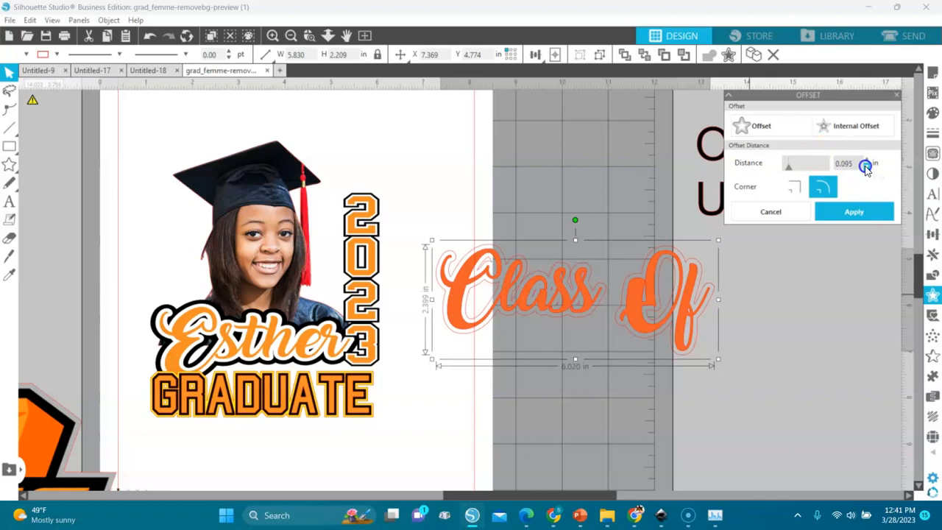
- Apply a narrow rounded offset around the Class Of text and fill it white
click(866, 168)
click(836, 215)
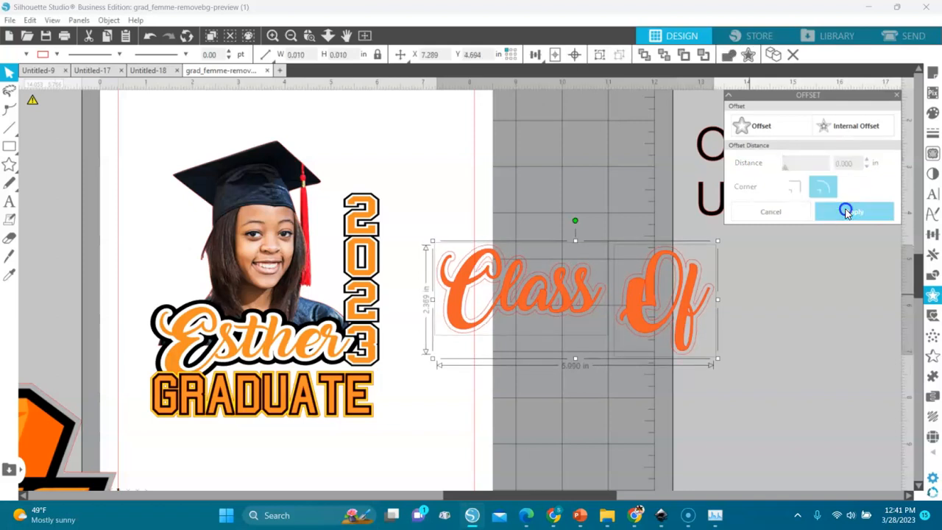
click(26, 37)
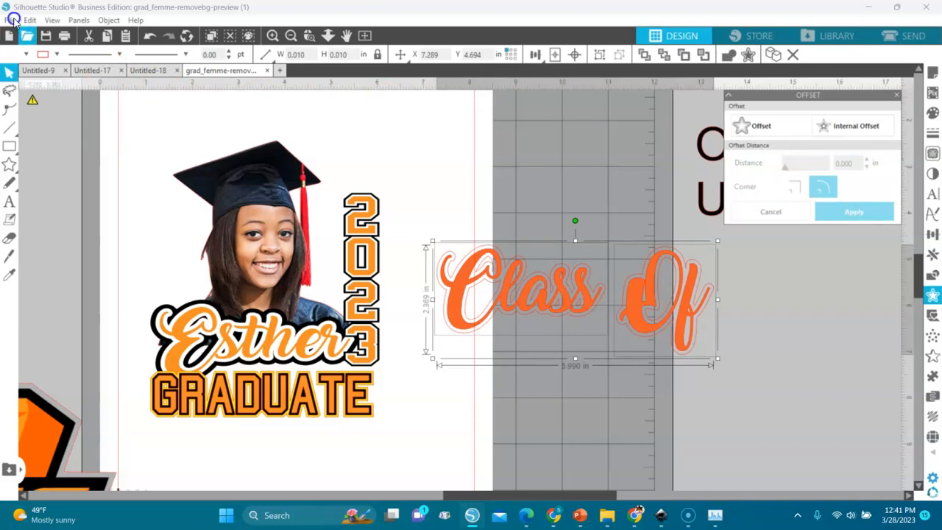
click(16, 57)
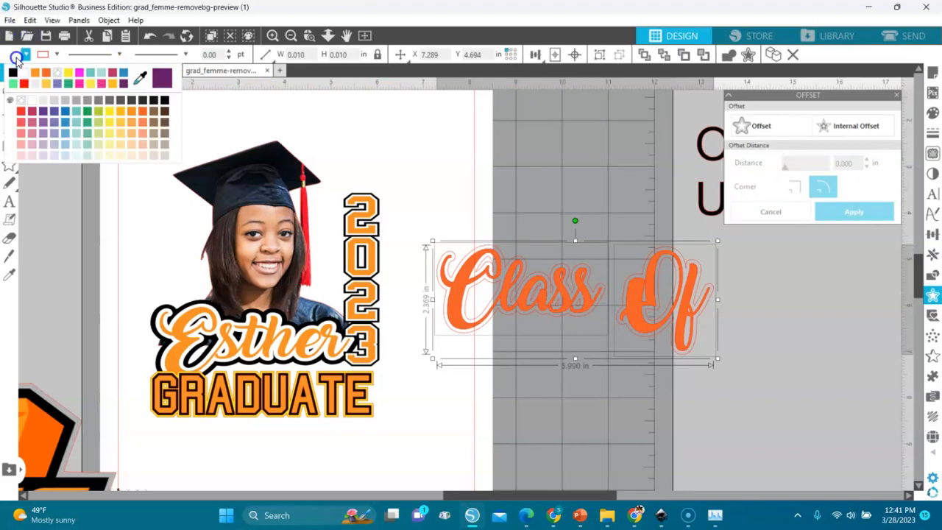
click(25, 73)
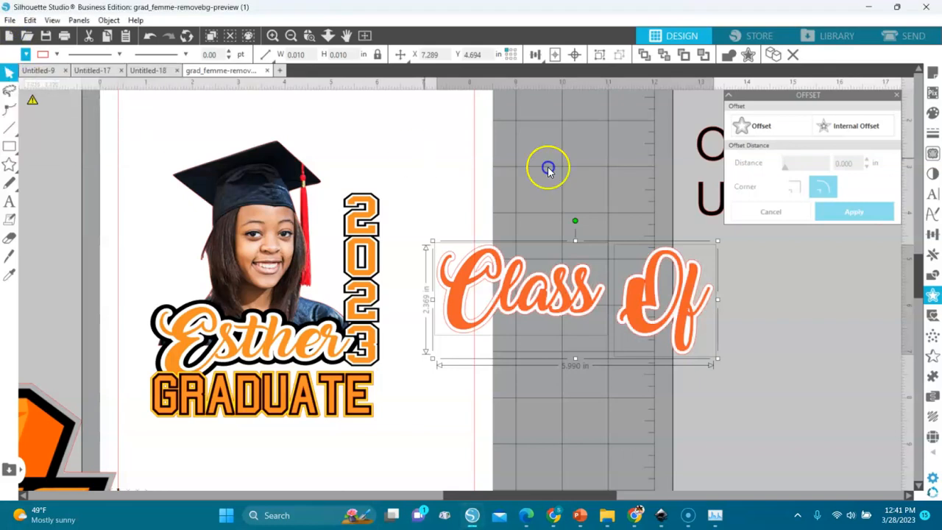
- Add a second rounded offset around the white outline of Class Of and fill it black
click(765, 140)
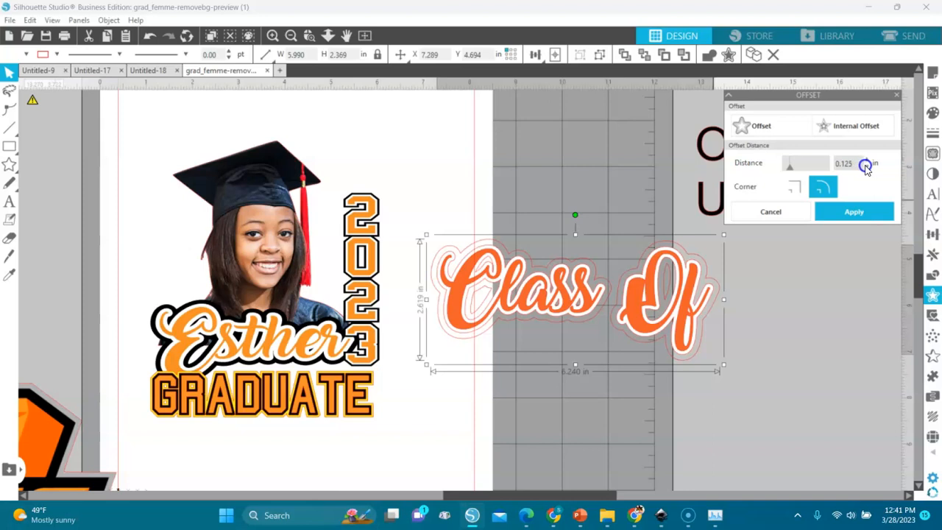
click(866, 168)
click(866, 167)
click(866, 167)
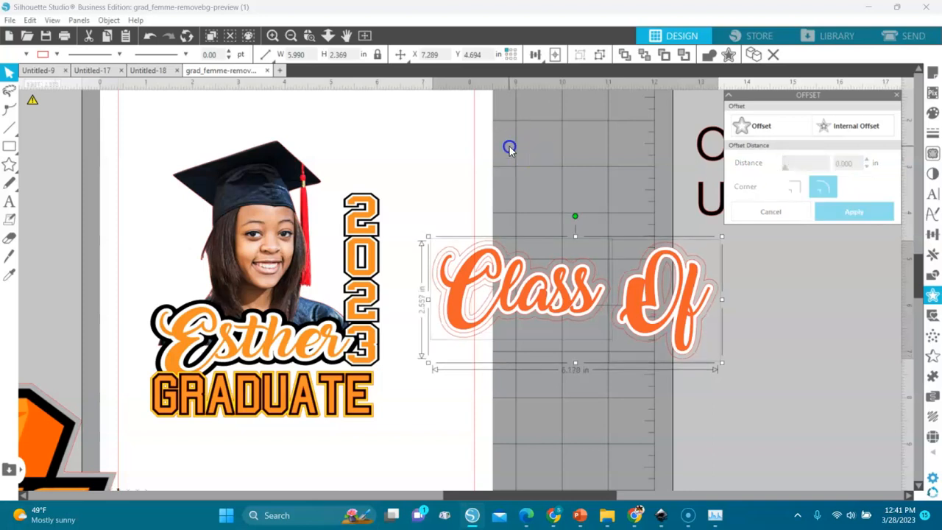
click(25, 55)
click(25, 71)
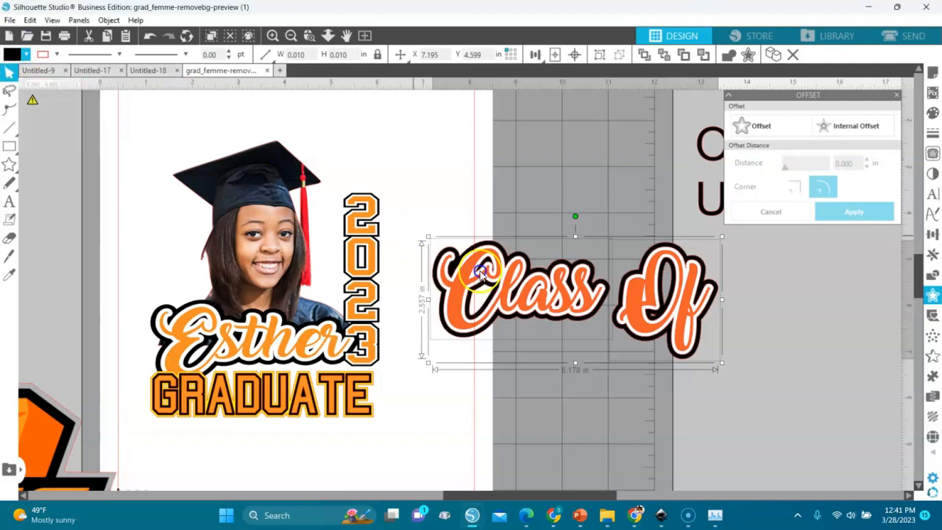
- Group all the layers of the Class Of text and remove their line colour
click(671, 395)
drag(721, 400, 379, 197)
click(476, 167)
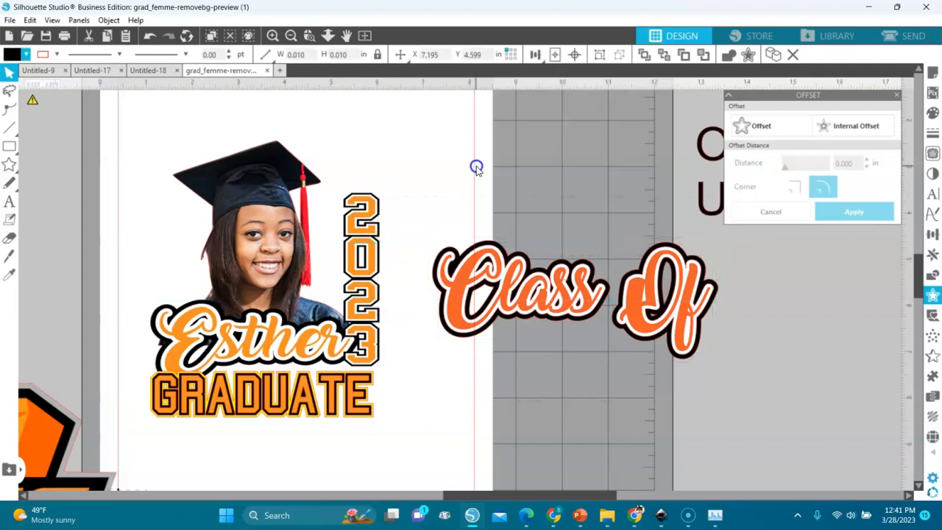
click(474, 266)
drag(734, 413, 409, 214)
key(i)
key(ctrl+g)
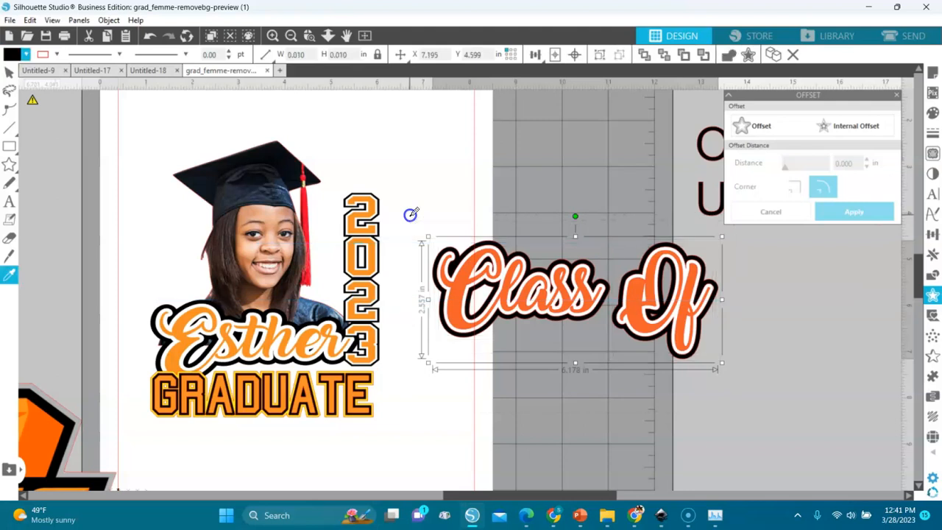
click(54, 54)
click(81, 75)
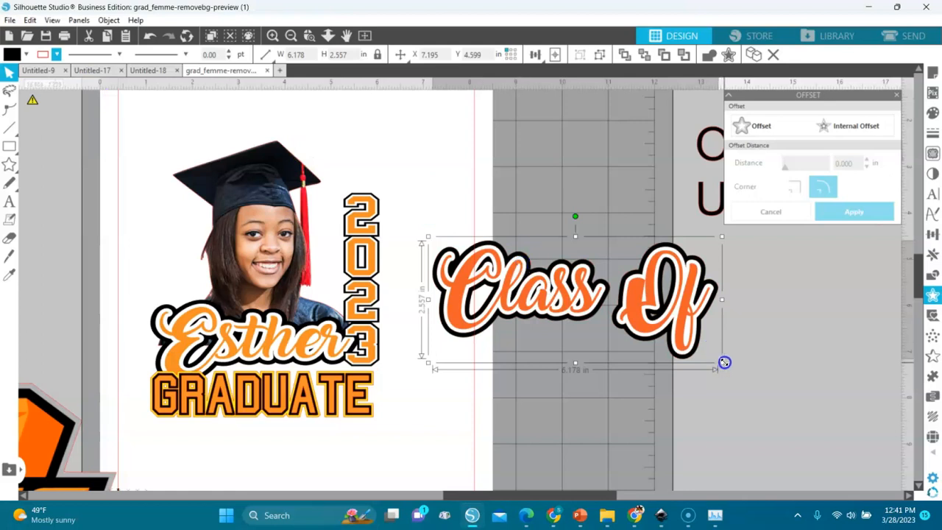
- Shrink the Class Of group to about 1.71 in wide and place it in front, at the top of the vertical 2023
drag(718, 356, 378, 193)
click(624, 57)
mouse_move(376, 198)
mouse_down()
mouse_move(377, 209)
mouse_move(377, 197)
mouse_up()
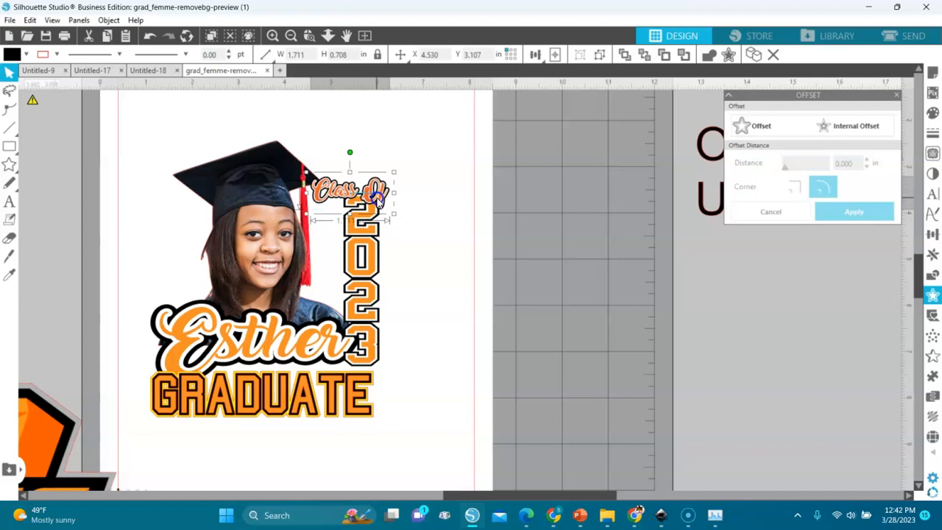
click(423, 224)
- Fill the black inner outline layer of the GRADUATE text with white
click(360, 408)
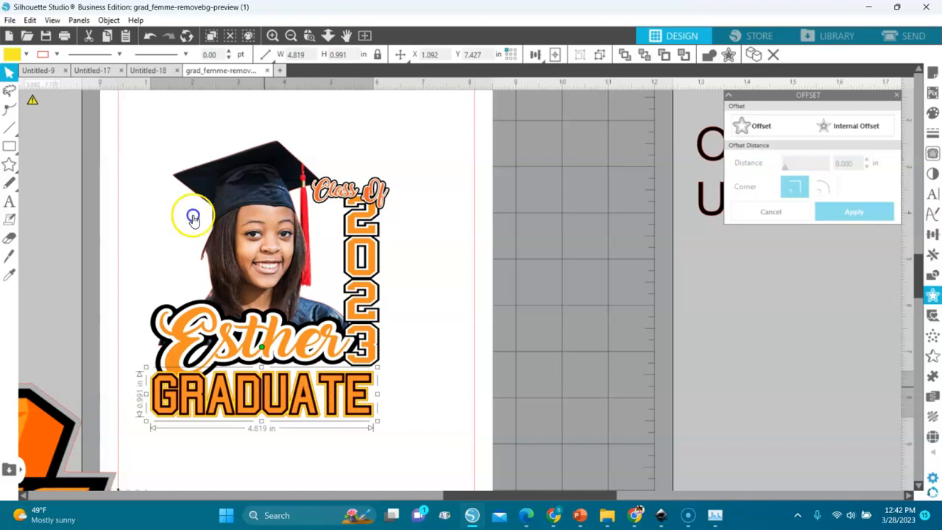
click(309, 36)
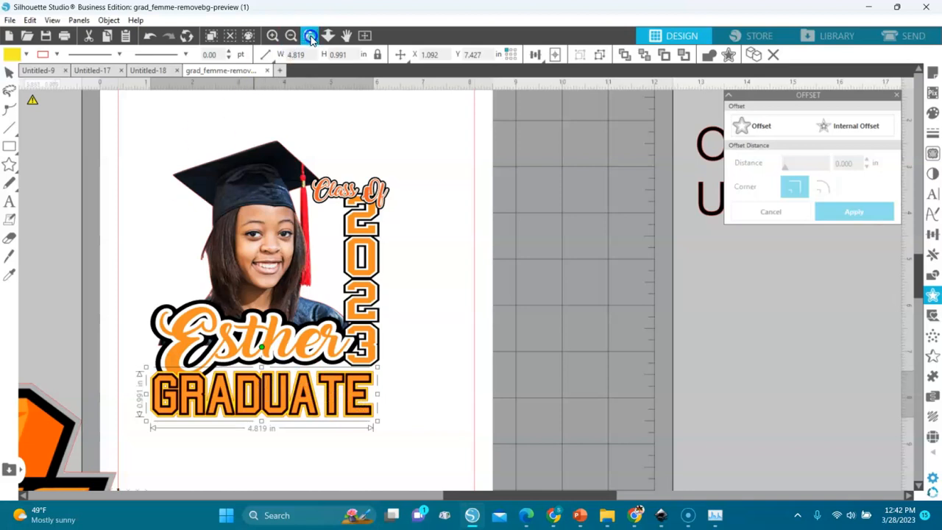
drag(120, 370, 394, 454)
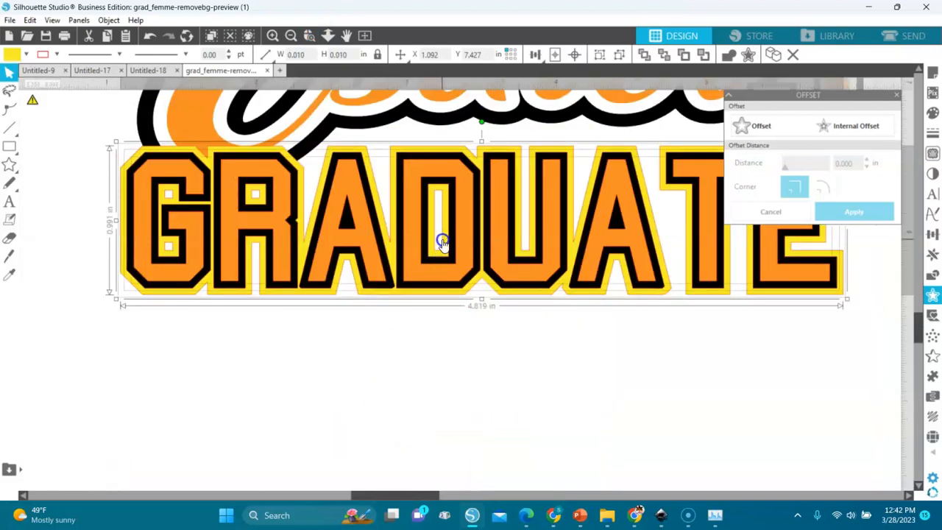
click(389, 364)
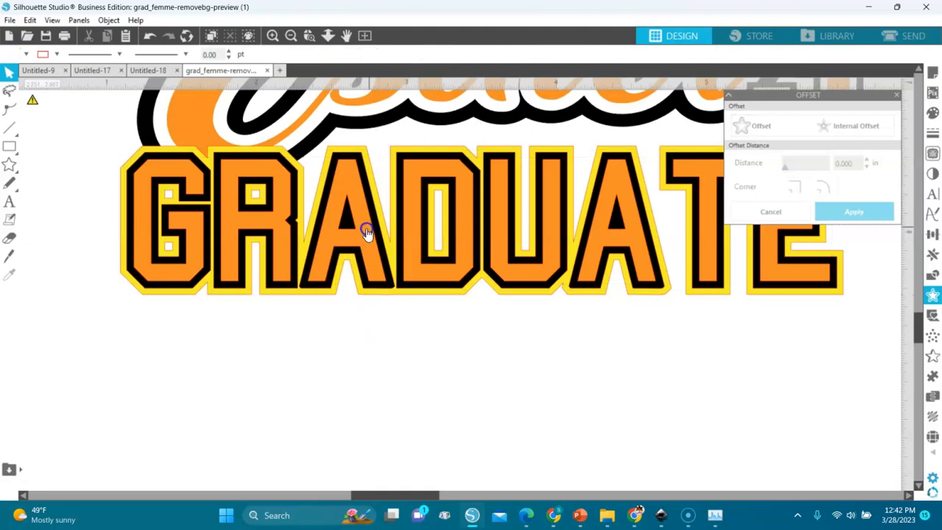
click(364, 183)
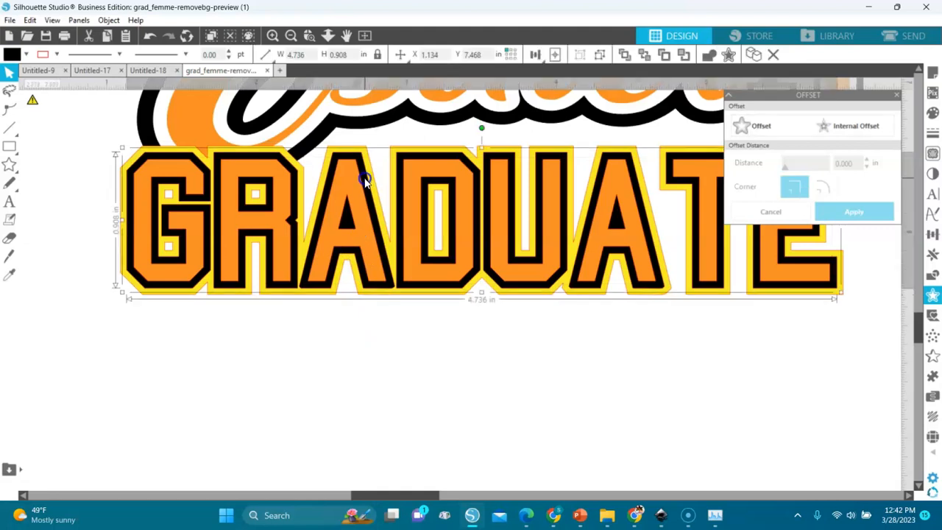
click(25, 54)
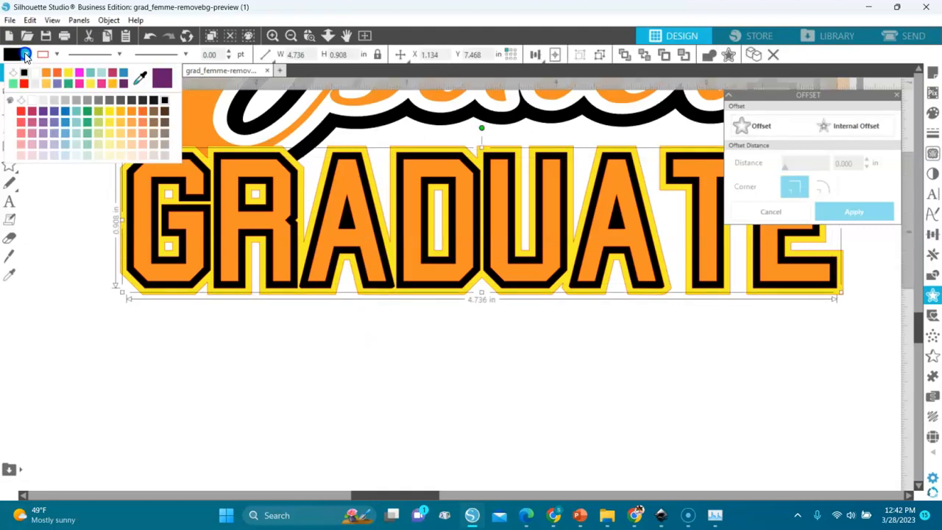
click(33, 70)
- Fill the yellow outer outline layer of the GRADUATE text with black
click(212, 148)
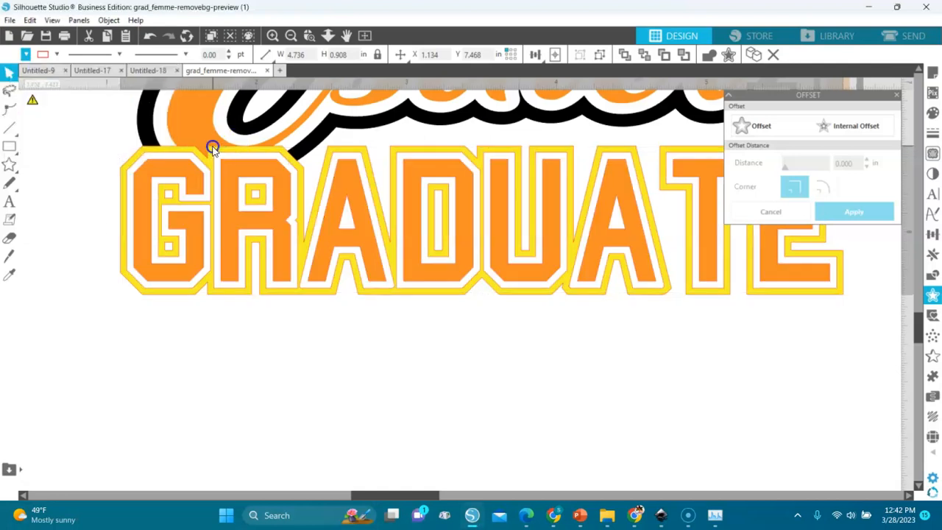
click(20, 57)
click(35, 72)
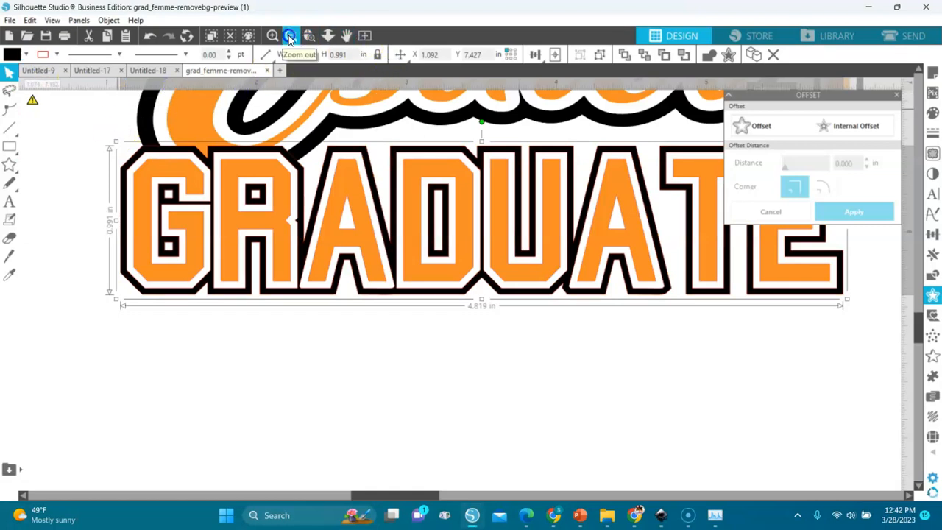
- Select all layers of the GRADUATE text and scale them down to about 4.1 in wide
click(290, 36)
click(290, 37)
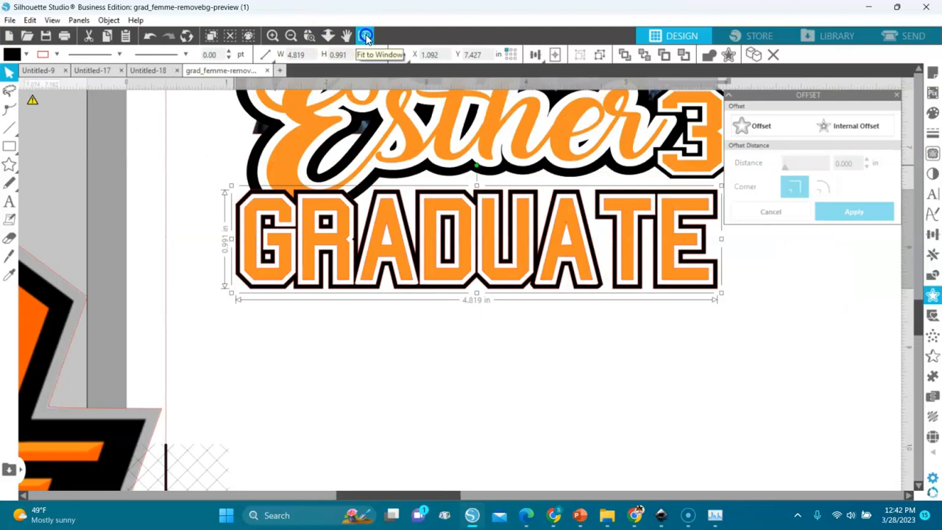
click(293, 36)
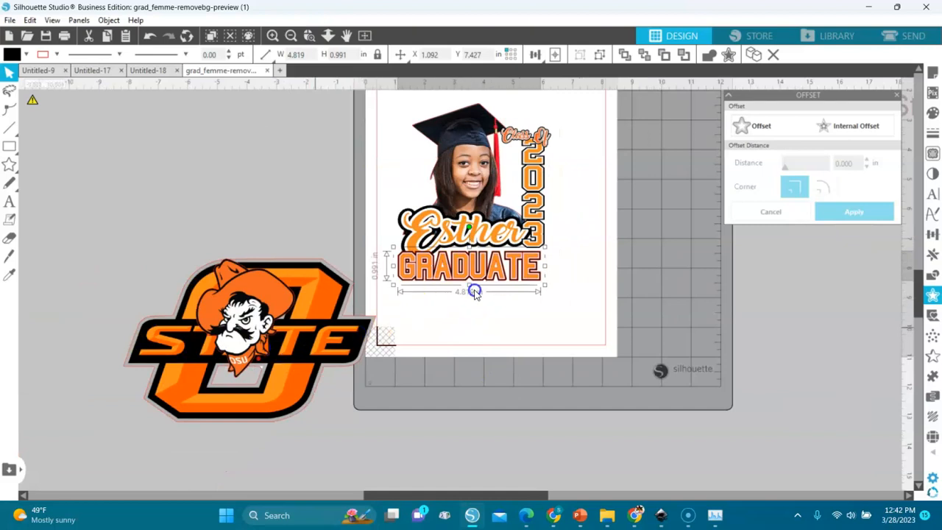
click(560, 318)
drag(561, 318, 374, 246)
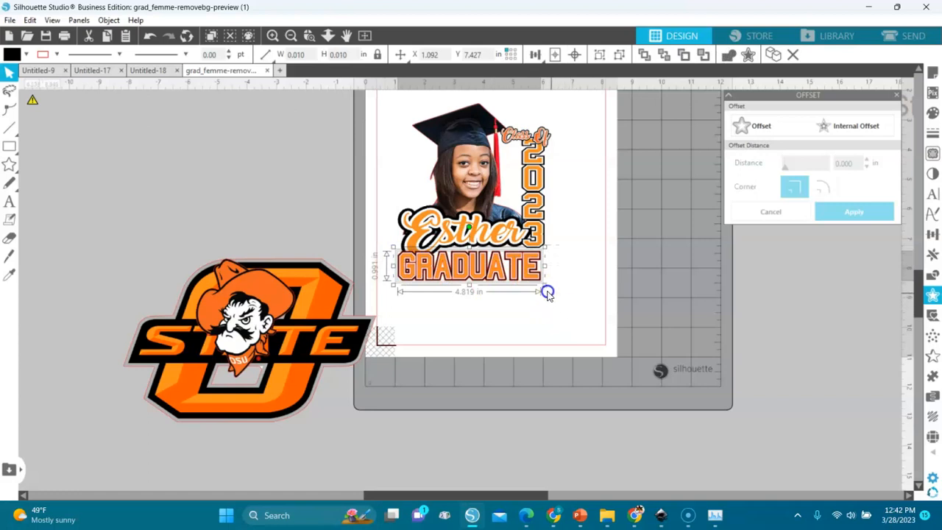
drag(543, 286, 522, 280)
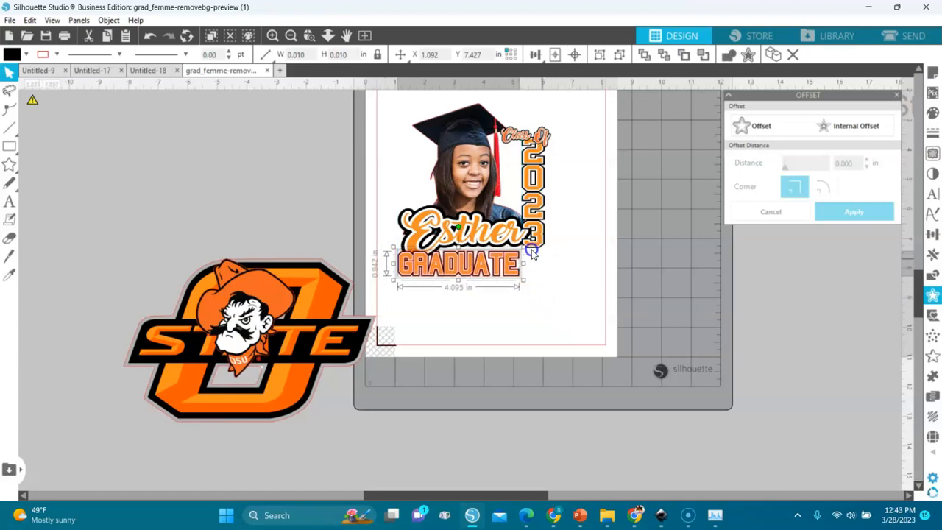
- Scale the script name down to about 4.23 in wide and align it above the GRADUATE text
shift+click(484, 231)
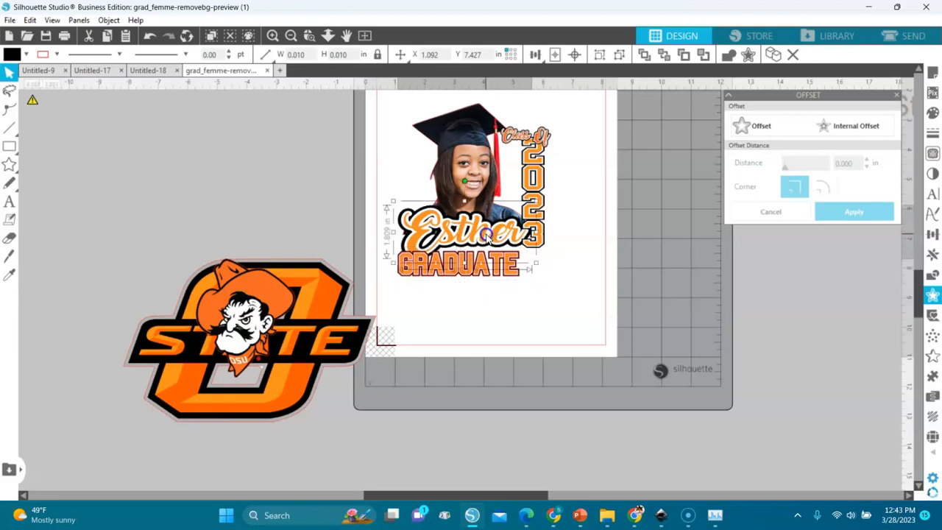
drag(394, 200, 403, 205)
drag(461, 247, 450, 246)
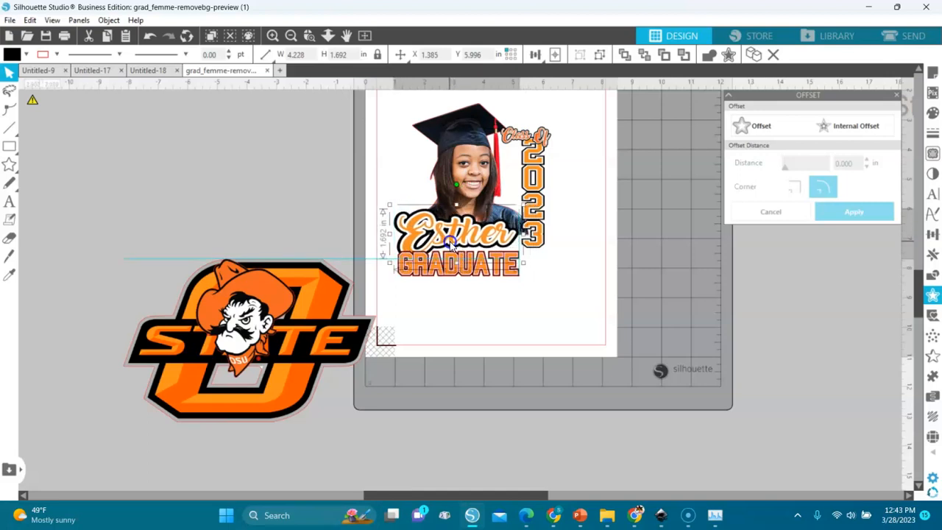
- Group the vertical 2023 digits and move them closer to the portrait, below Class Of
click(536, 180)
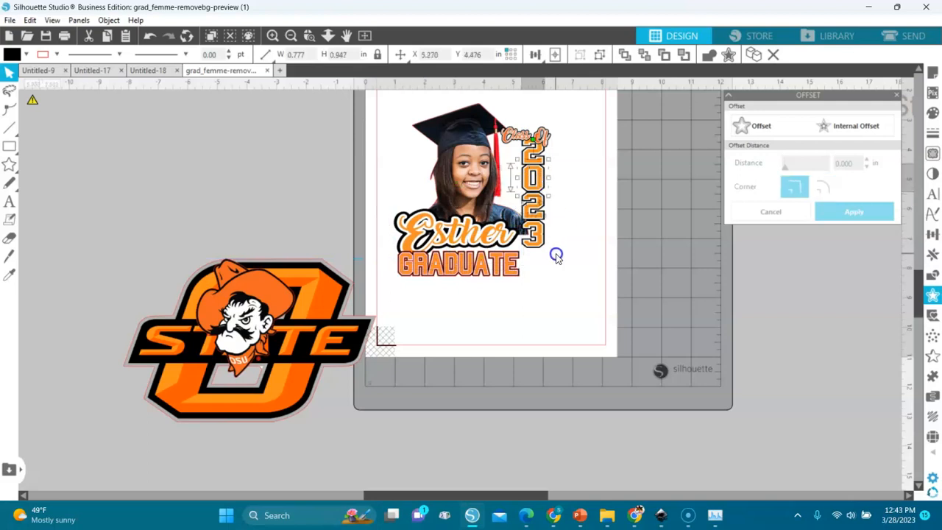
drag(556, 261, 487, 133)
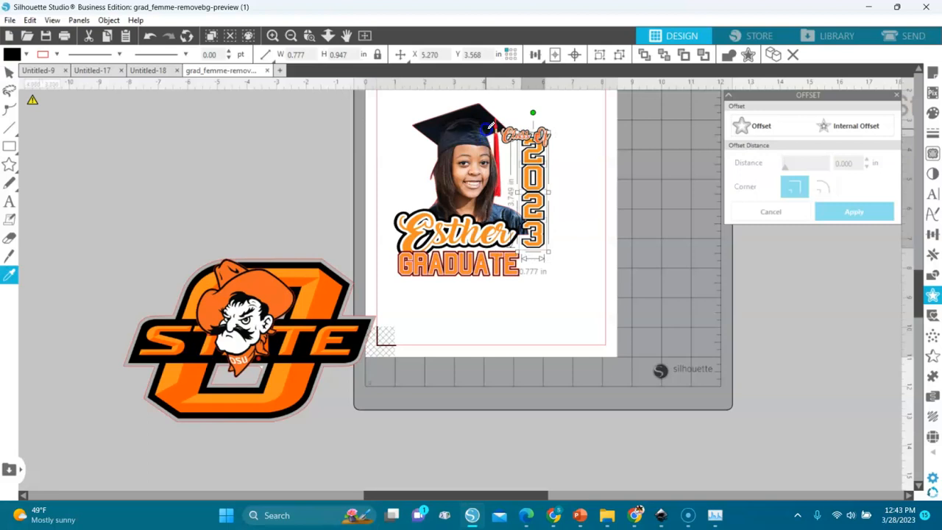
key(ctrl+g)
drag(535, 213, 530, 215)
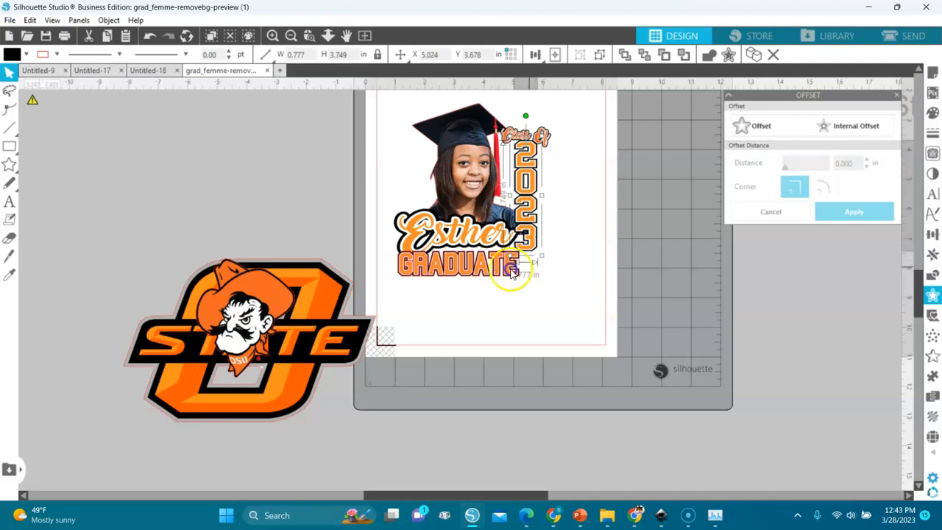
- Move the cowboy mascot off the O State logo and place it beside the vertical 2023
drag(318, 324, 520, 270)
key(ctrl+z)
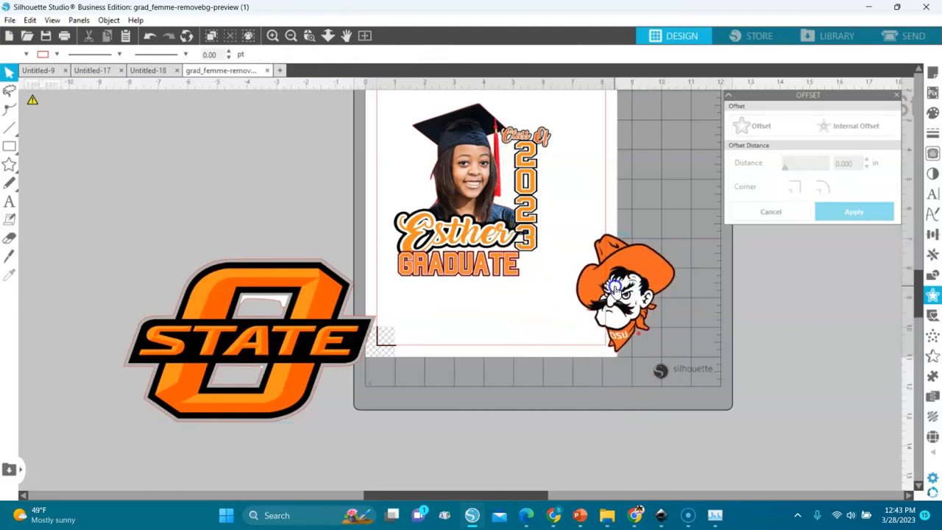
click(671, 347)
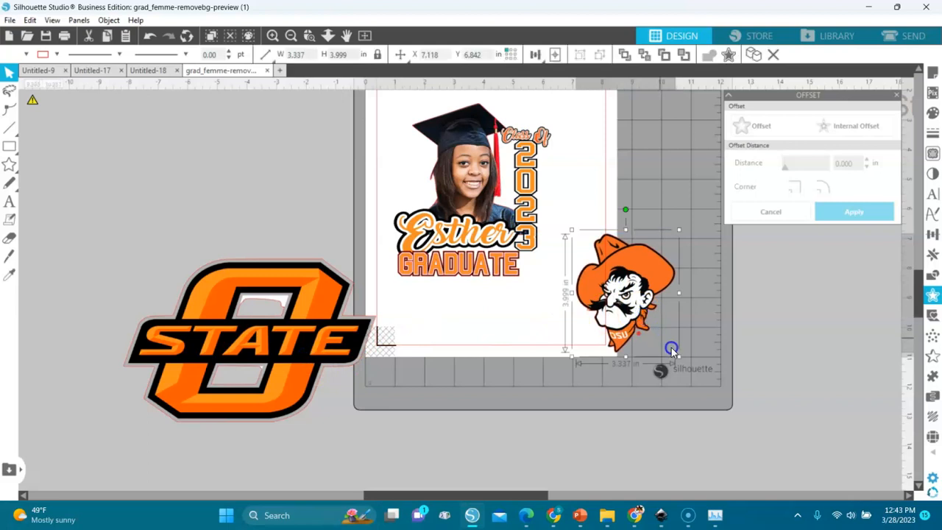
drag(634, 312, 602, 250)
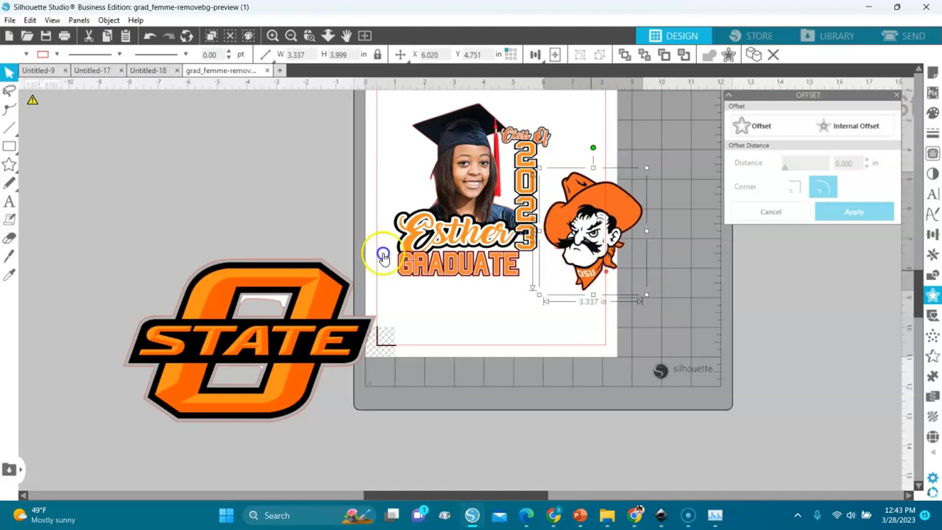
- Erase the registered trademark symbol beside the mascot's bandana with a round 0.500 in eraser
click(8, 237)
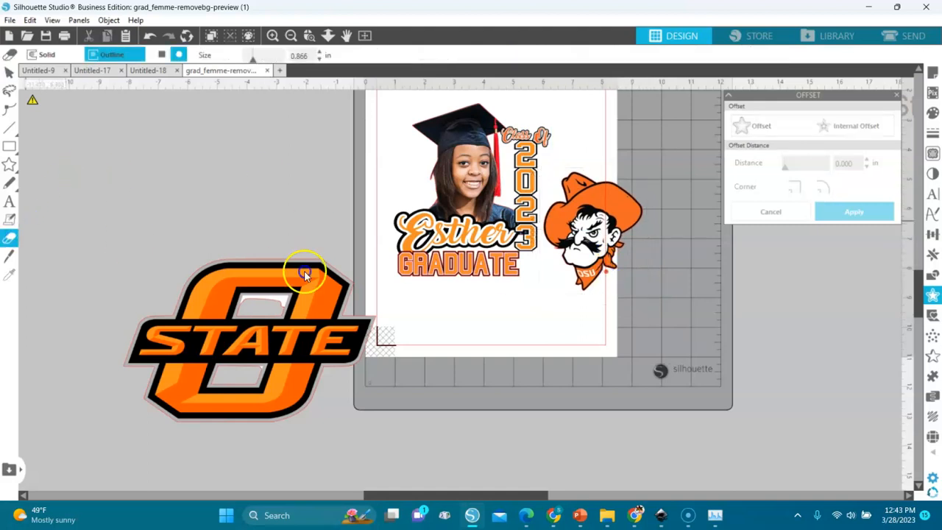
drag(495, 307, 450, 305)
click(309, 35)
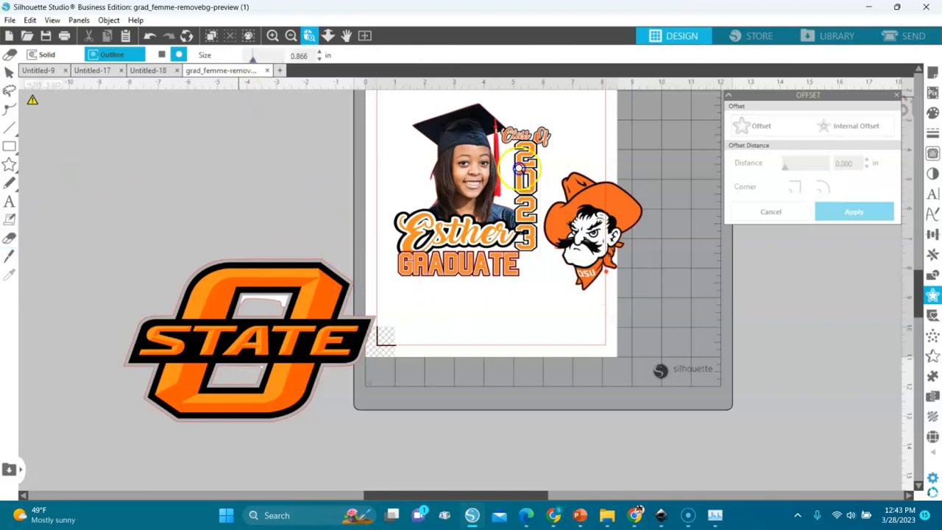
click(610, 269)
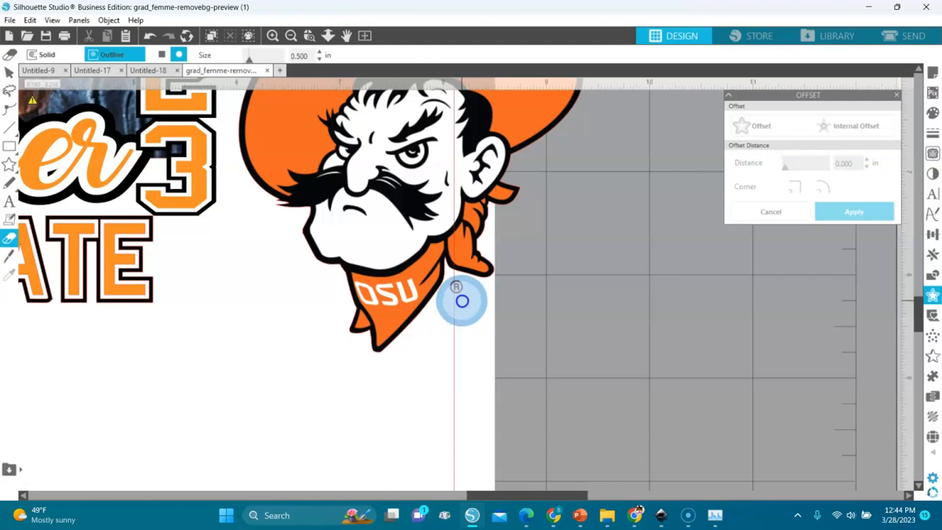
click(460, 298)
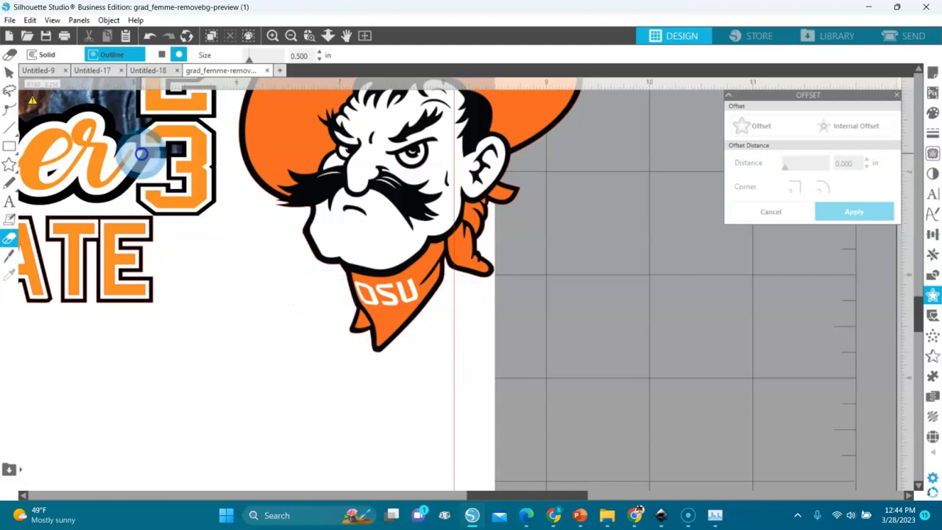
- Scale the cowboy mascot down to about 1.305 in wide and place it at the end of GRADUATE, below the vertical 2023
click(9, 71)
click(291, 35)
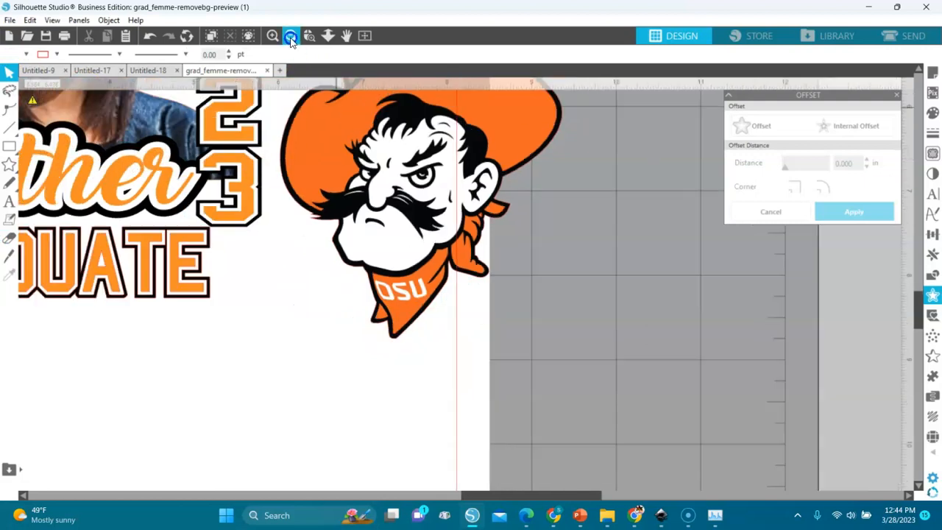
drag(418, 221, 502, 292)
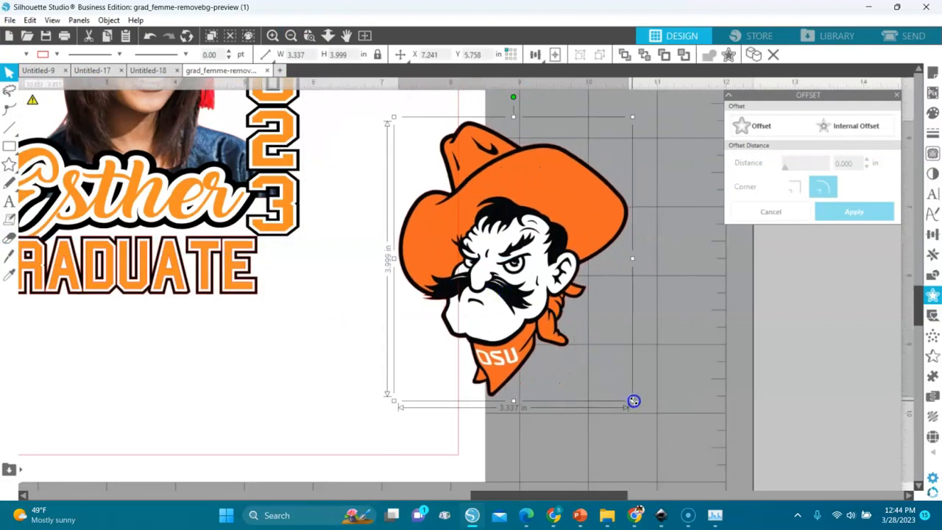
drag(634, 401, 488, 241)
drag(451, 189, 283, 271)
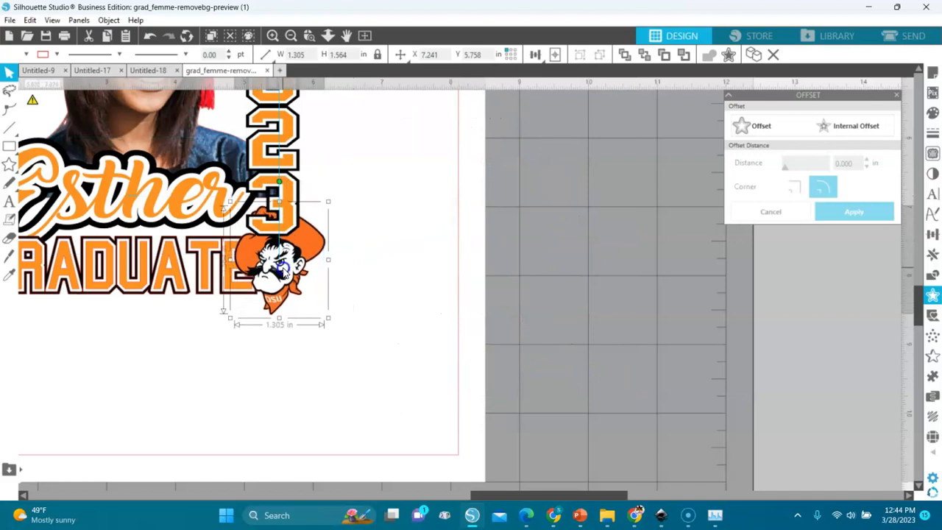
- Bring the mascot in front of the 2023 digits and GRADUATE text, and scale it down to about 1.051 in wide
click(622, 55)
mouse_move(285, 272)
mouse_down()
mouse_move(294, 273)
mouse_move(286, 278)
mouse_up()
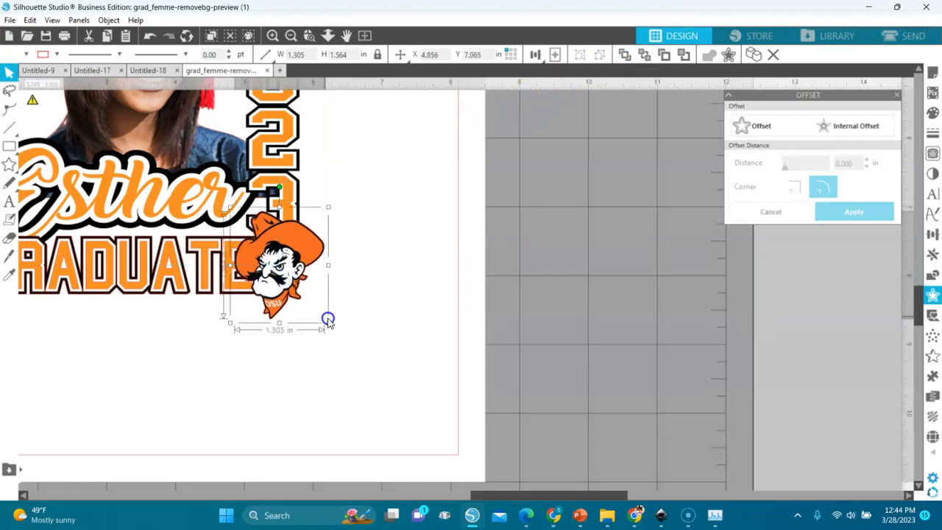
drag(327, 322, 284, 288)
click(346, 54)
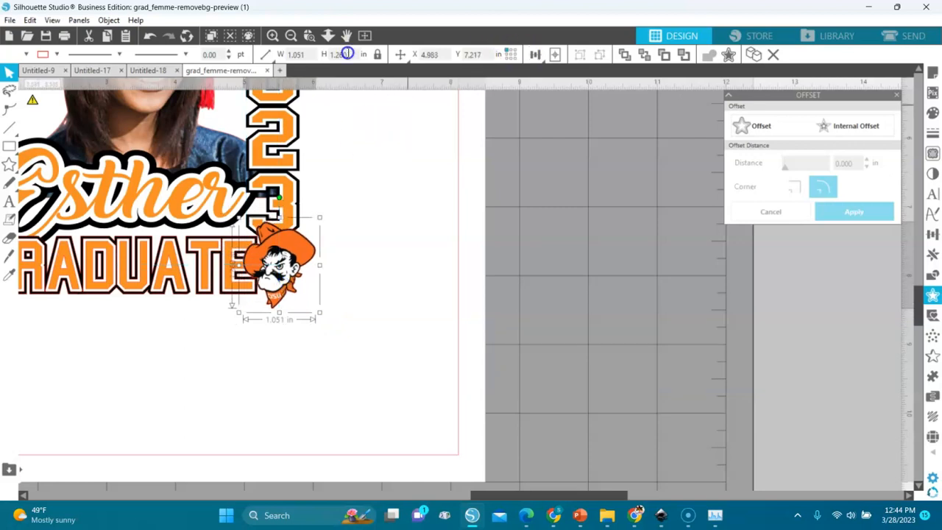
- Move the O State logo up and away from the page edge, then deselect it
click(366, 36)
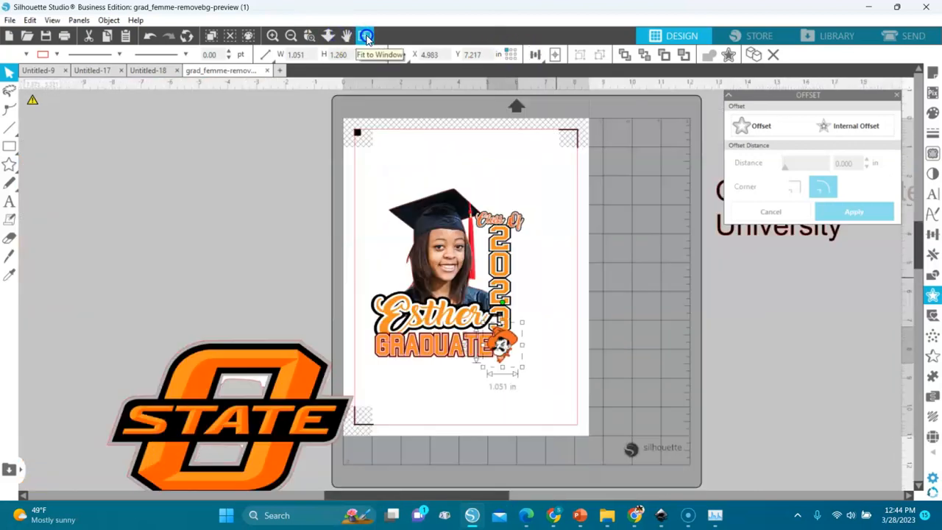
drag(305, 437, 254, 337)
key(Escape)
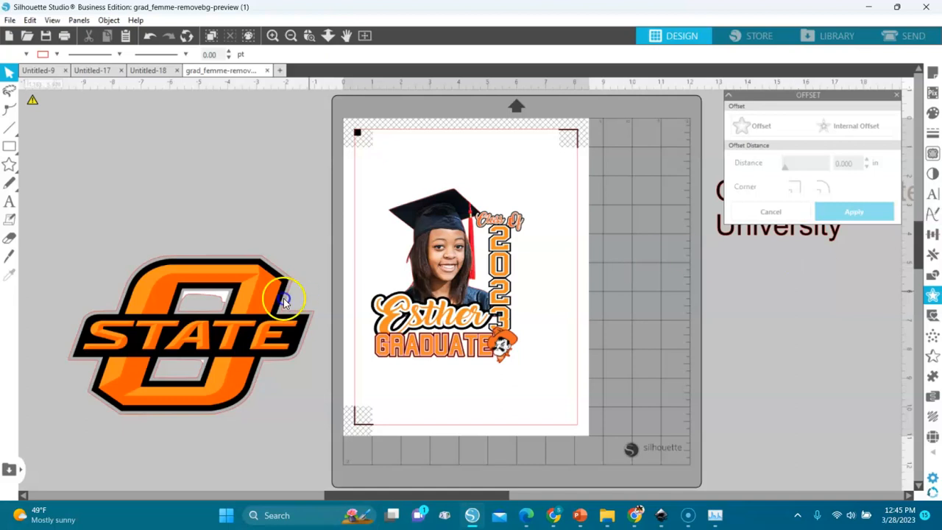
- Start a Trace by Color on the O State logo, sampling the leftover white area inside the O's upper opening
click(296, 324)
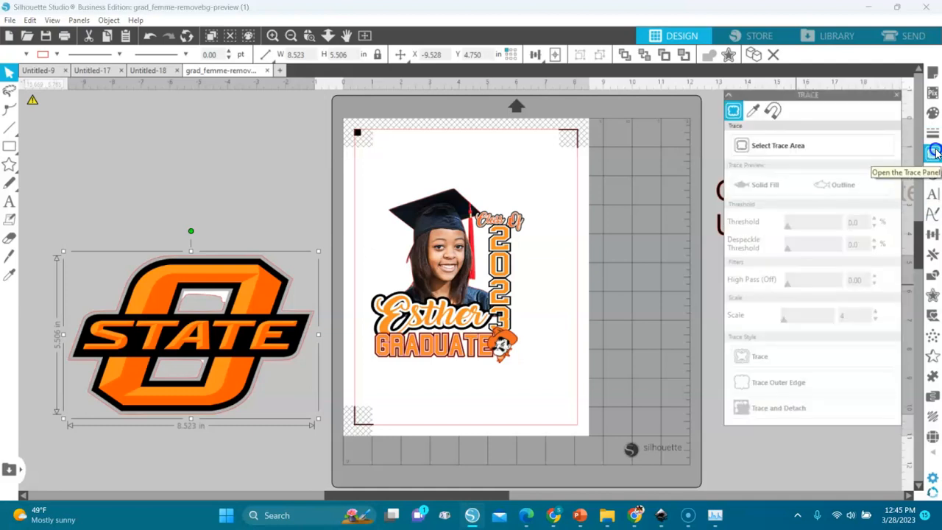
click(752, 112)
click(769, 147)
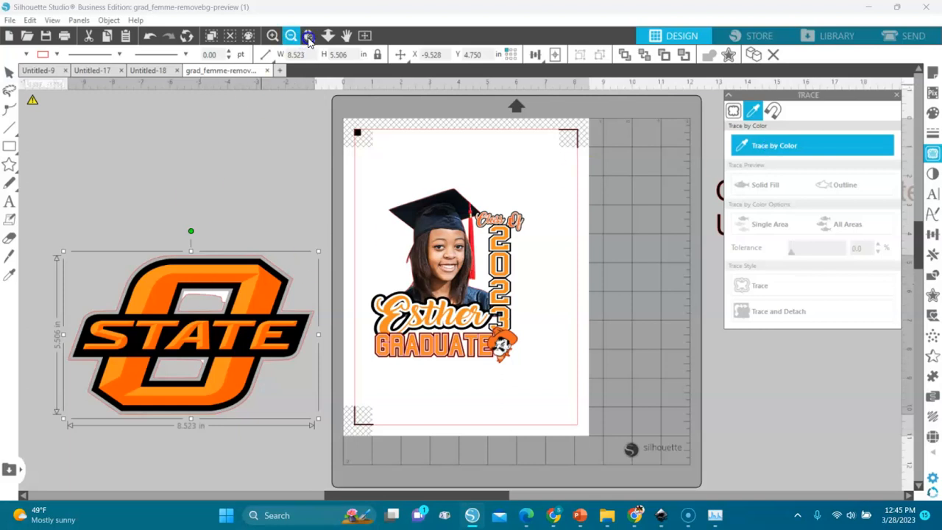
click(309, 35)
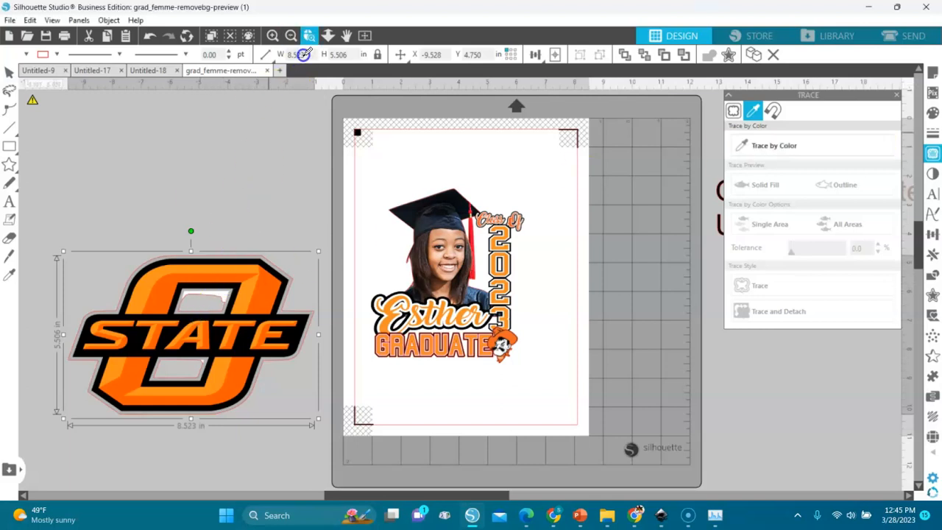
click(9, 72)
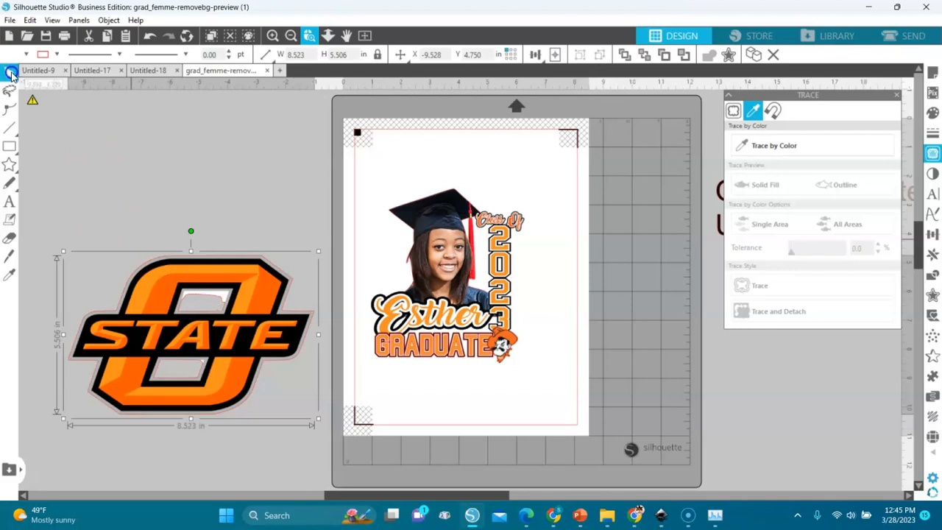
click(309, 36)
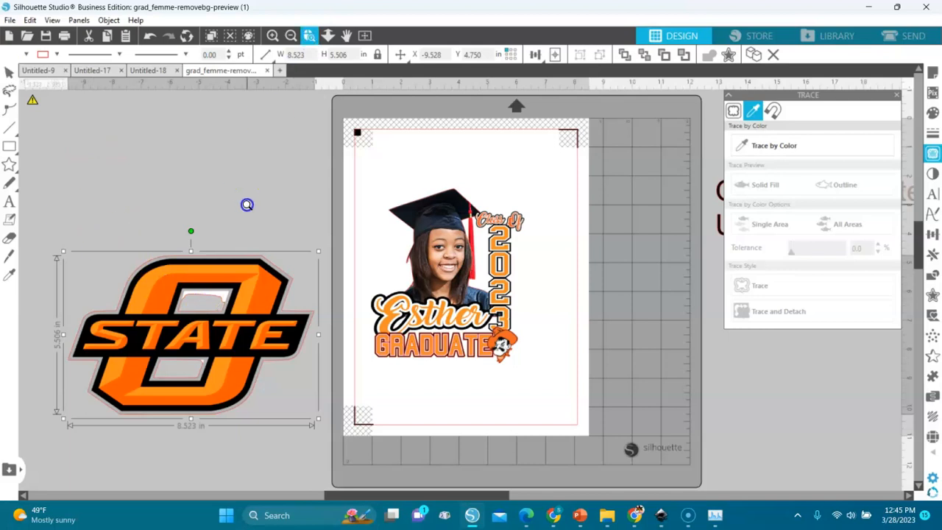
click(217, 296)
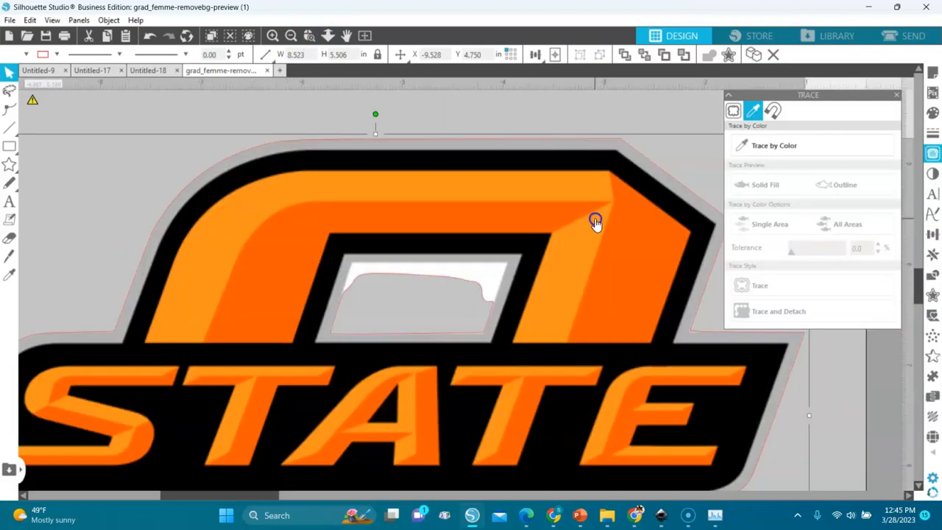
click(756, 145)
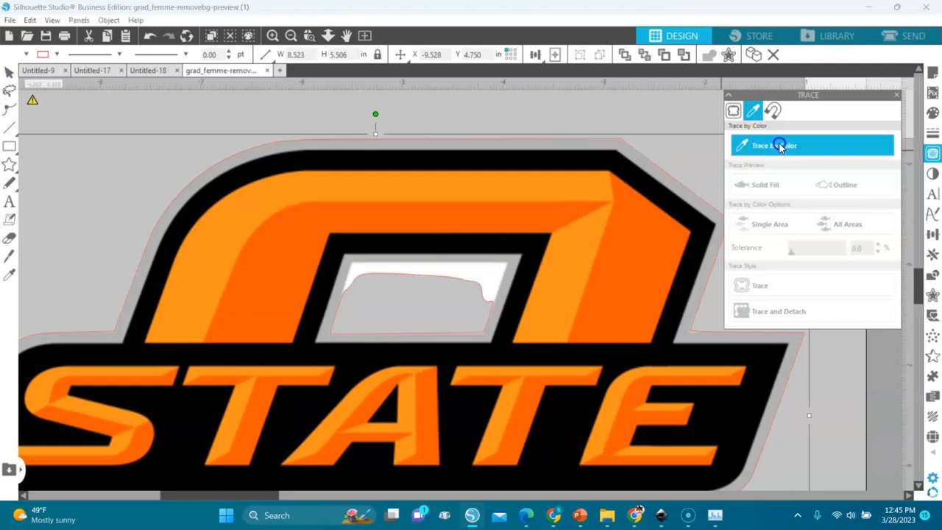
click(489, 277)
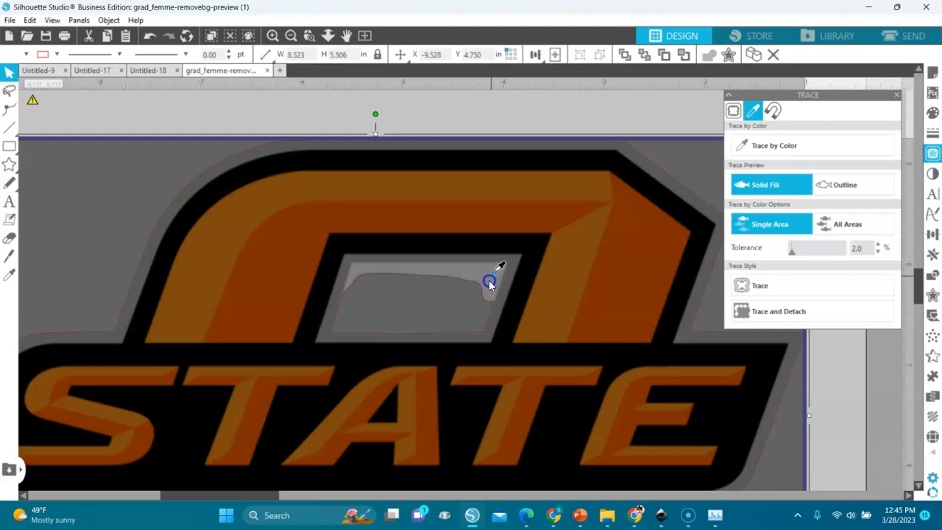
click(488, 284)
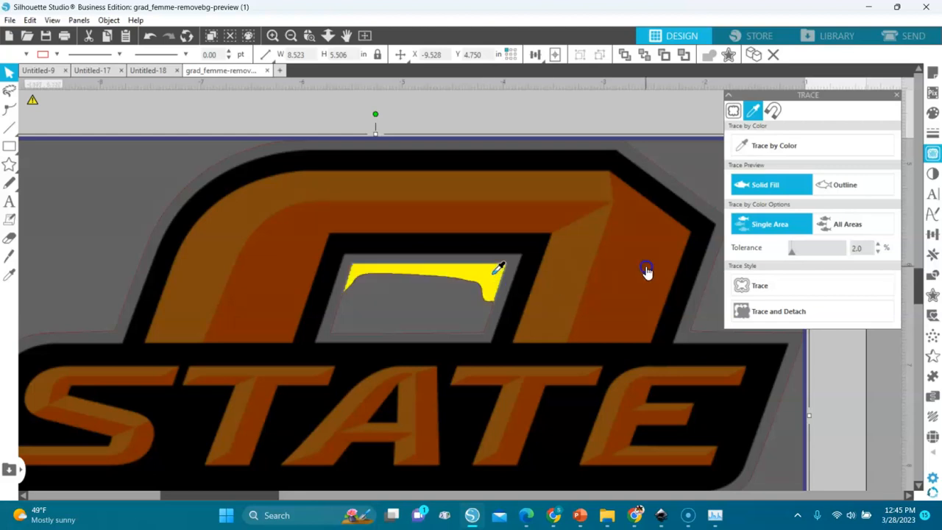
- Raise the trace tolerance to about 19% with the solid fill preview, and trace and detach the white area
click(846, 187)
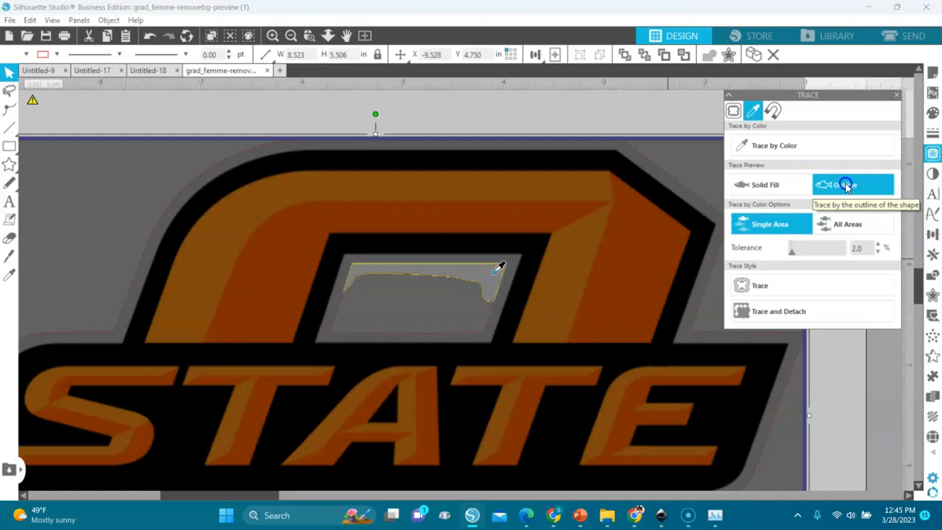
click(772, 185)
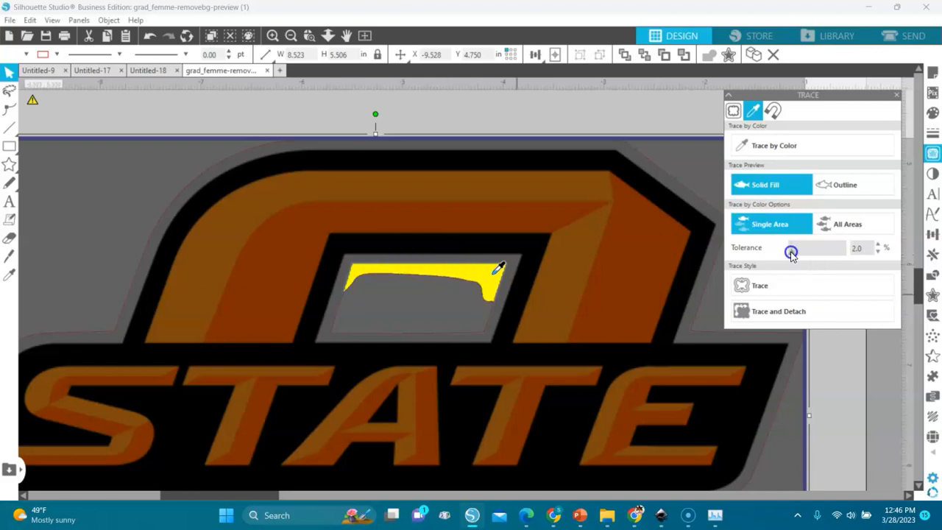
drag(791, 252, 802, 254)
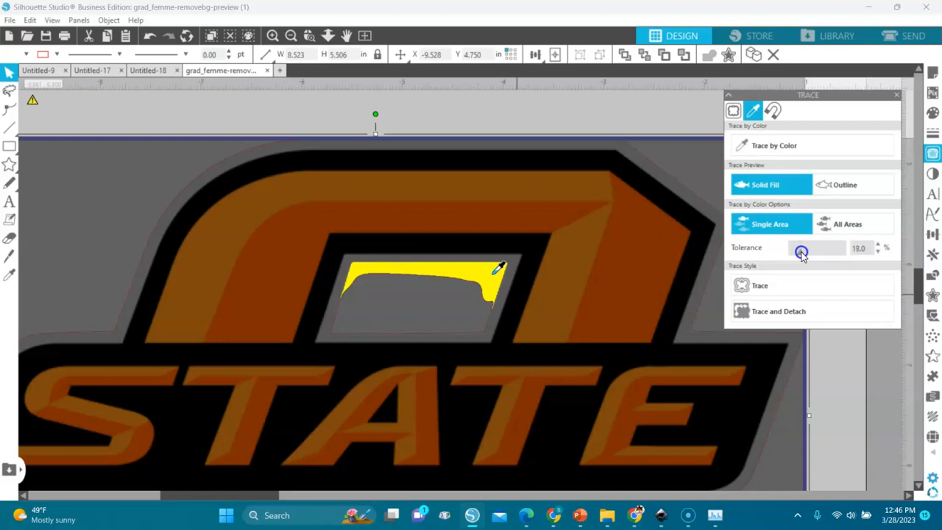
click(788, 314)
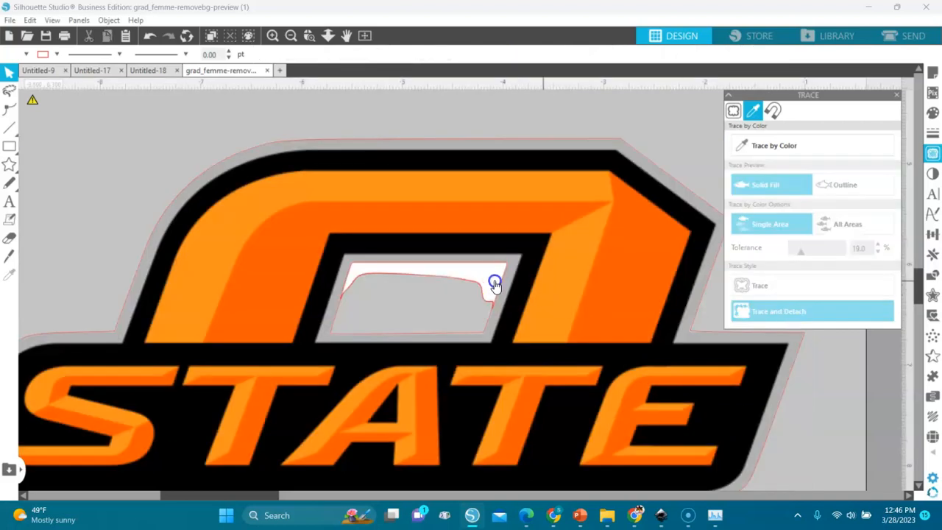
- Pull the detached white piece away from the O's upper opening and delete it
mouse_move(487, 284)
mouse_down()
mouse_move(466, 307)
mouse_move(479, 292)
mouse_move(476, 319)
mouse_up()
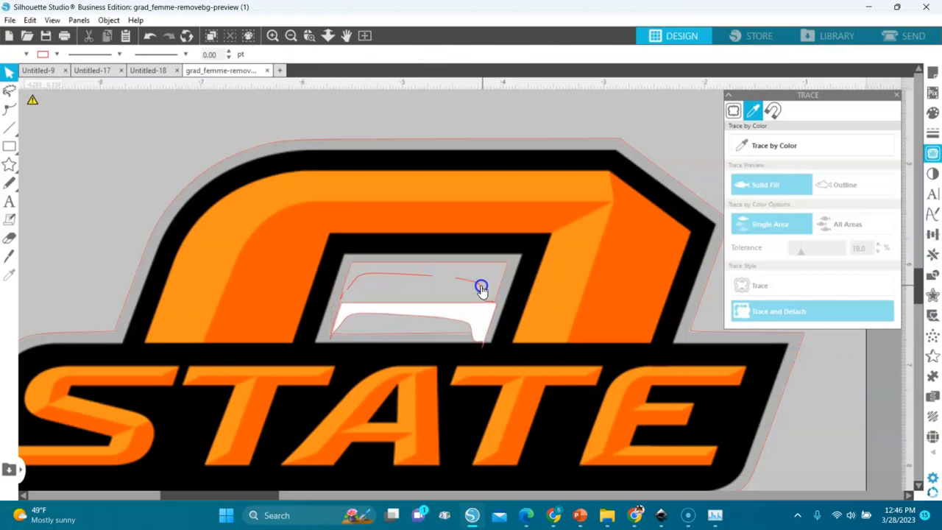
click(479, 288)
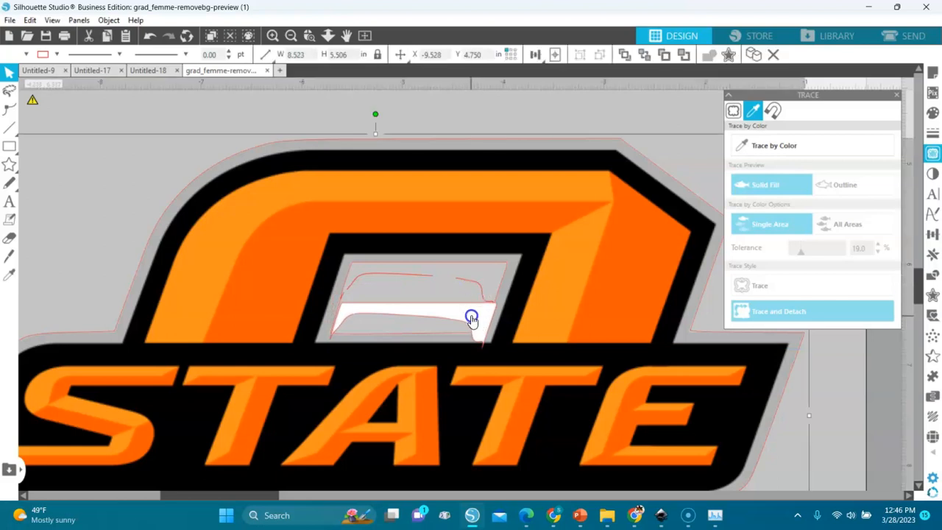
click(470, 317)
key(Delete)
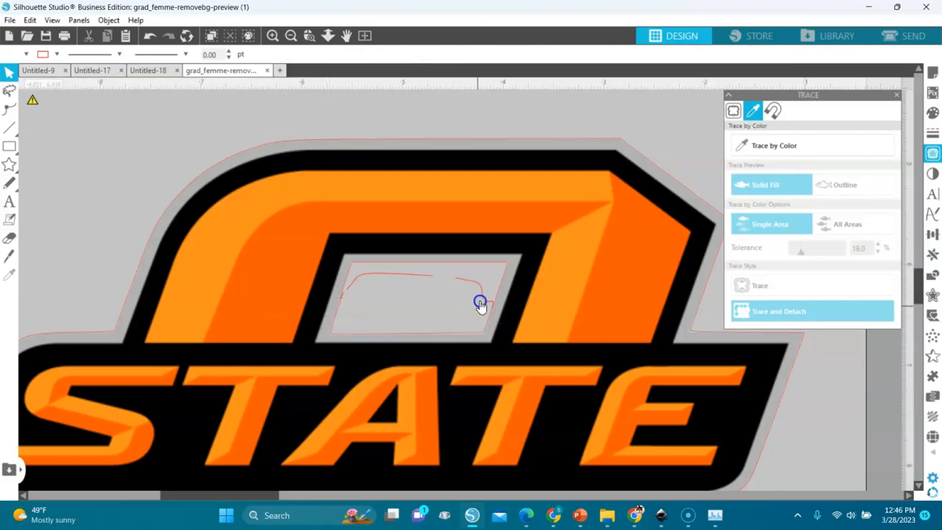
click(481, 303)
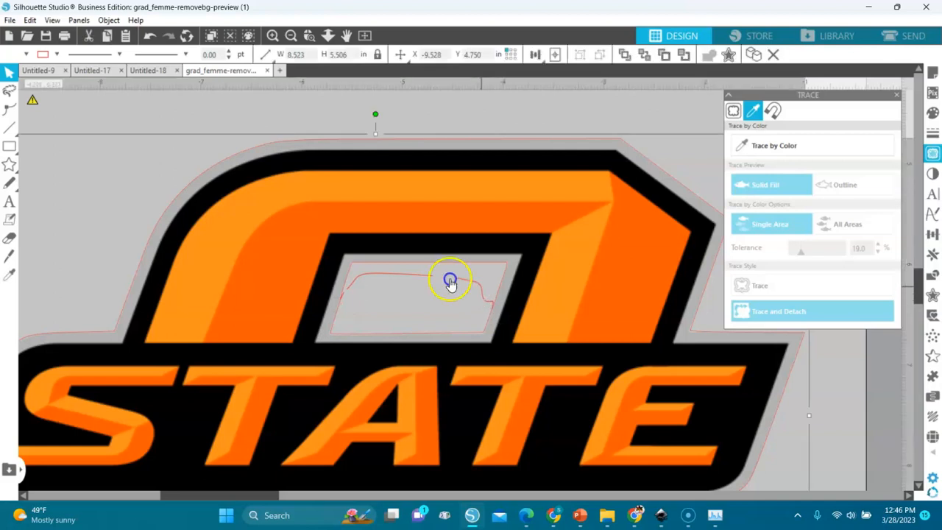
click(403, 274)
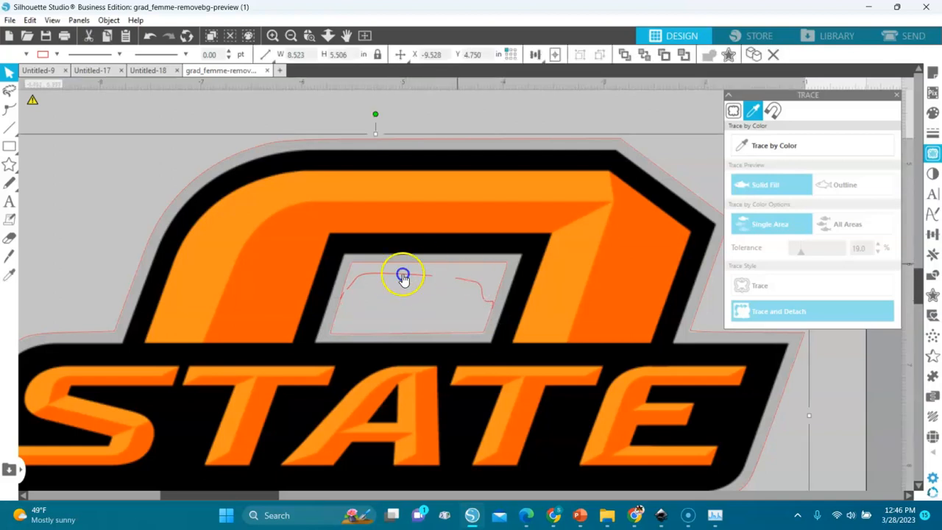
click(774, 146)
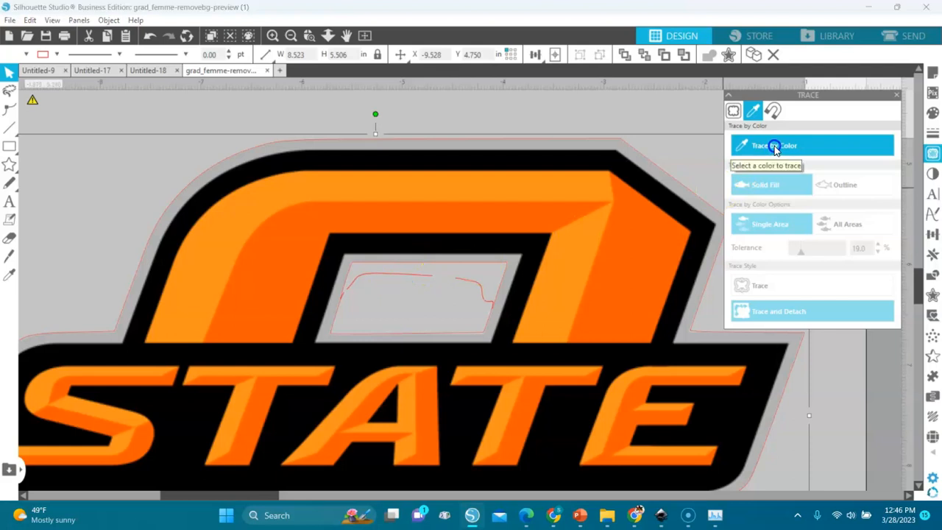
click(446, 289)
click(468, 283)
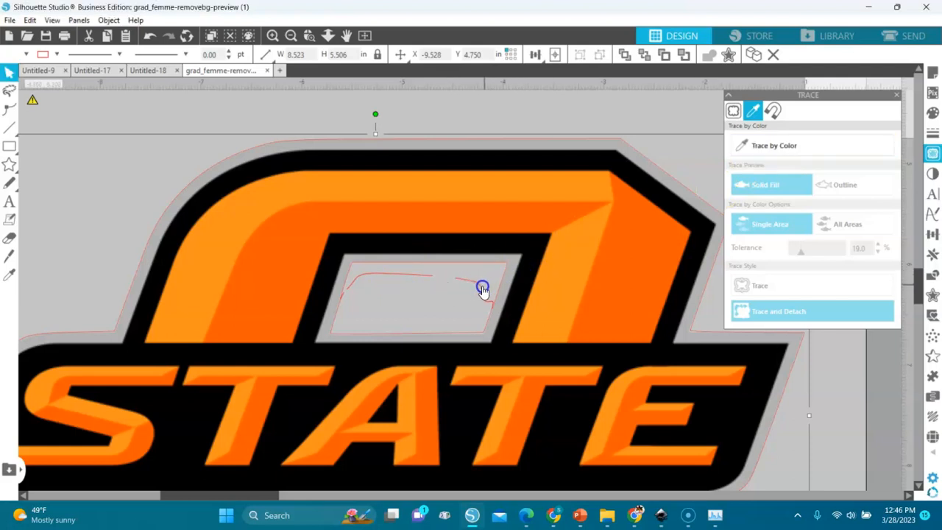
- Trace by color the inside of the O's upper opening at 25% tolerance and detach the traced area
click(749, 149)
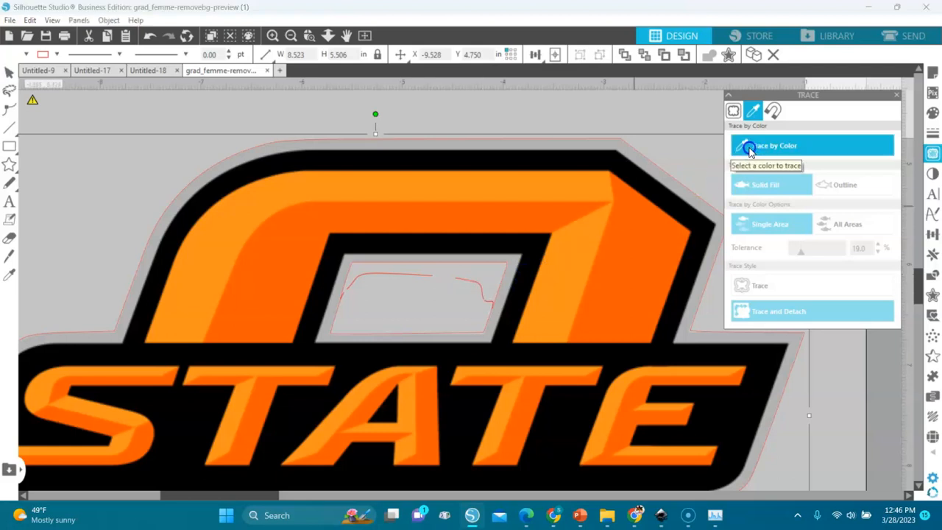
click(482, 287)
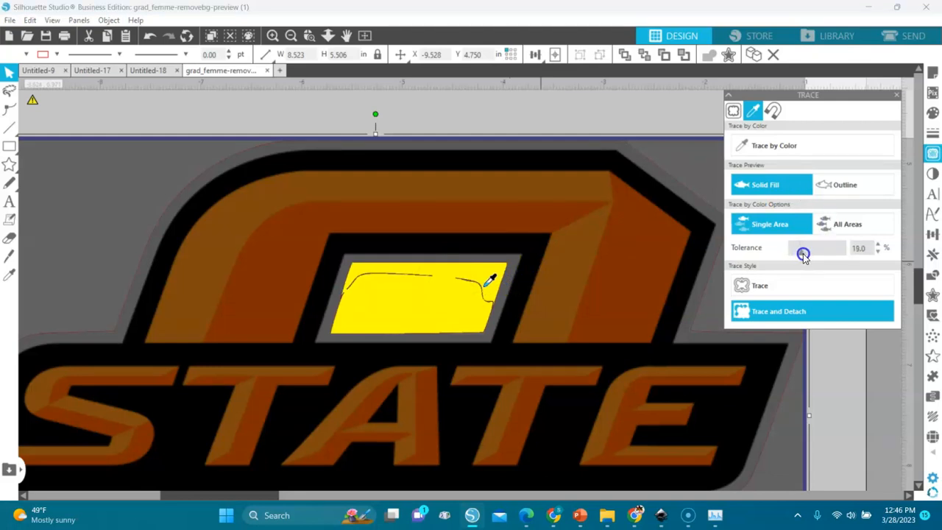
drag(807, 254, 804, 255)
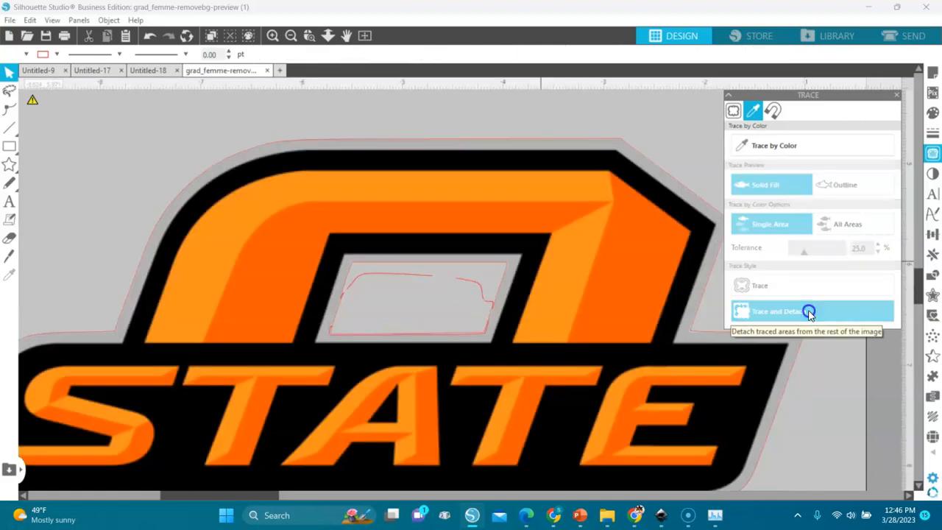
- Select the detached pieces and stray trace lines inside the O's upper opening together and delete them
click(482, 298)
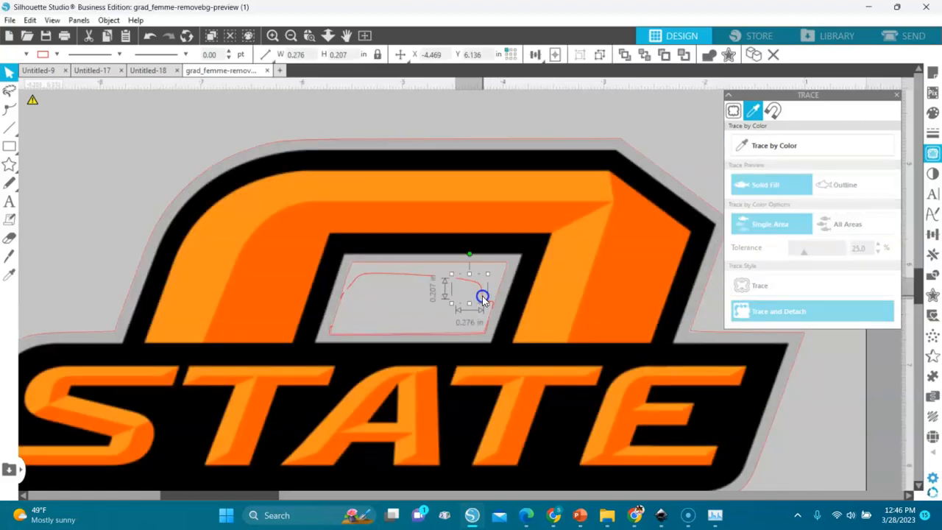
click(395, 273)
mouse_move(140, 152)
mouse_down()
mouse_move(464, 354)
mouse_move(519, 370)
mouse_up()
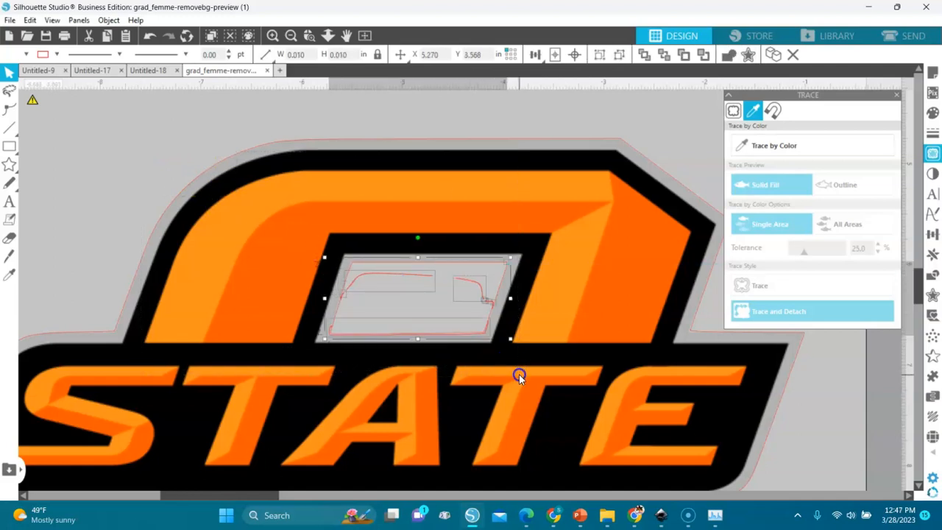
key(Delete)
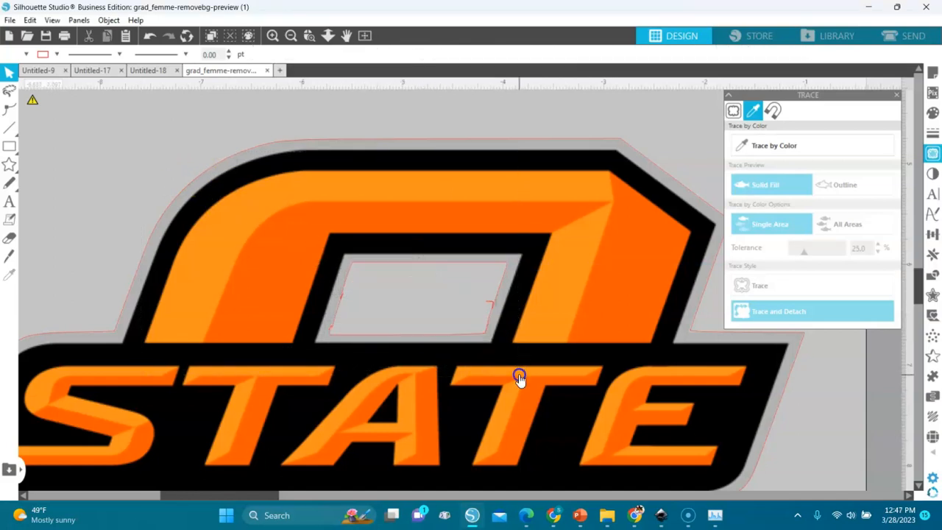
click(489, 304)
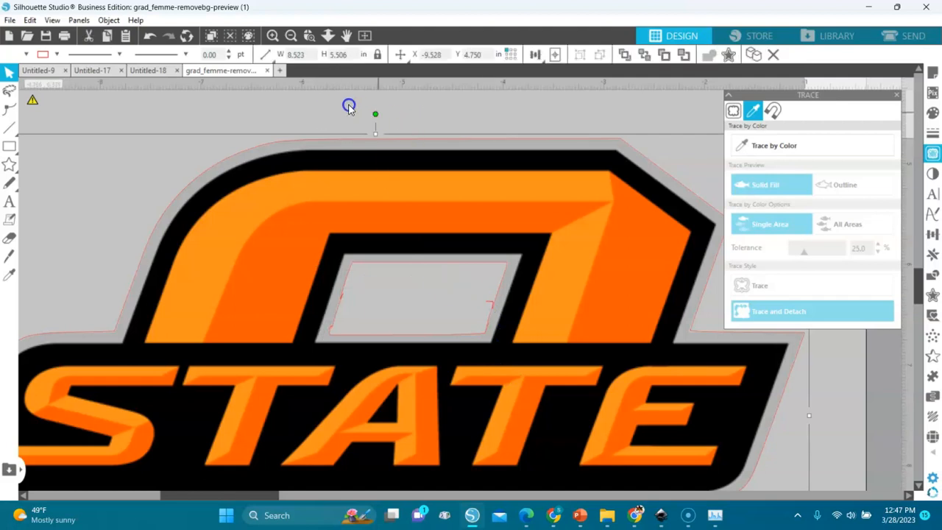
click(362, 37)
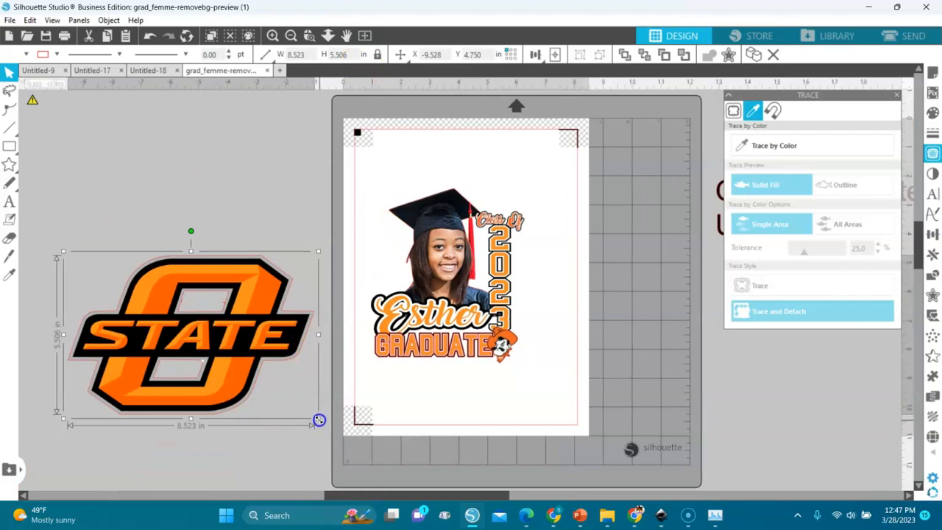
- Shrink the O State logo, move the cowboy mascot off to the page edge, and place the logo at the end of GRADUATE
drag(318, 419, 136, 288)
drag(502, 350, 592, 344)
drag(92, 280, 499, 350)
click(524, 362)
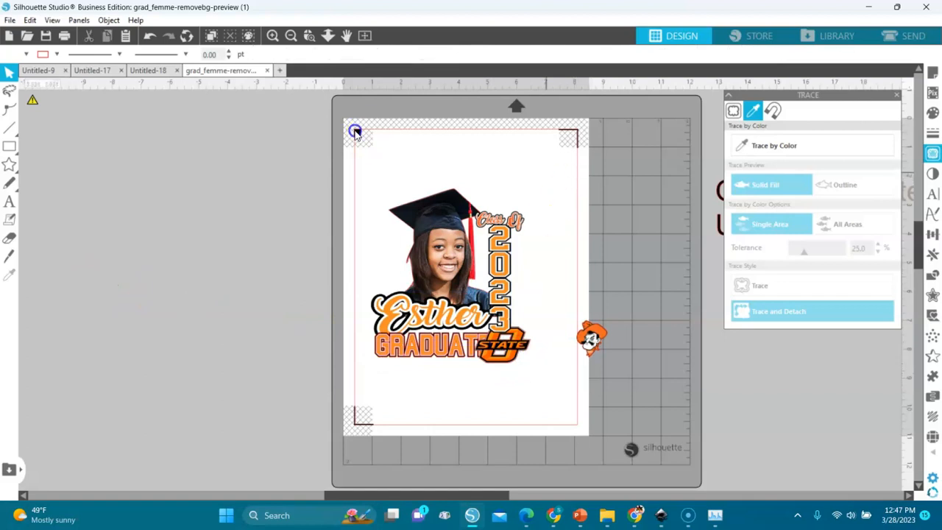
- Scale the O State logo at the end of GRADUATE down to about 1.34 in wide
click(309, 36)
drag(366, 163, 539, 417)
click(574, 388)
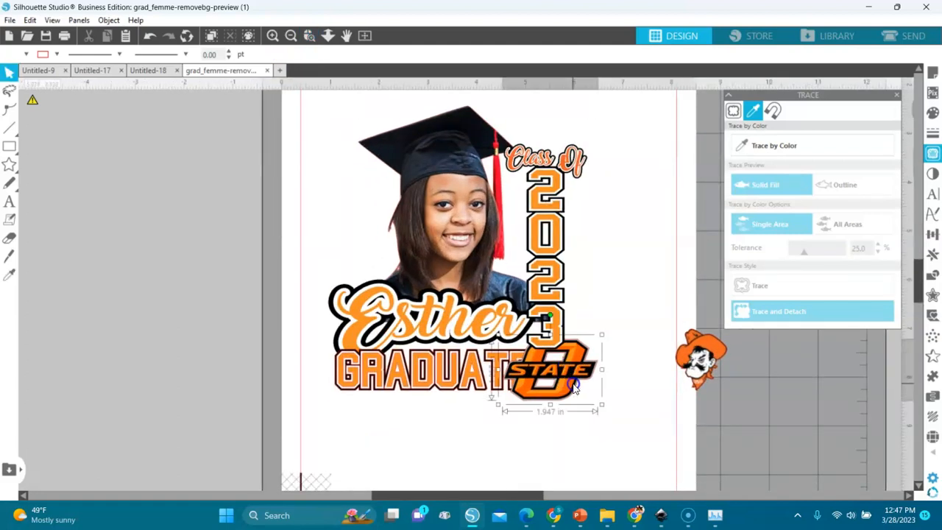
drag(602, 404, 571, 385)
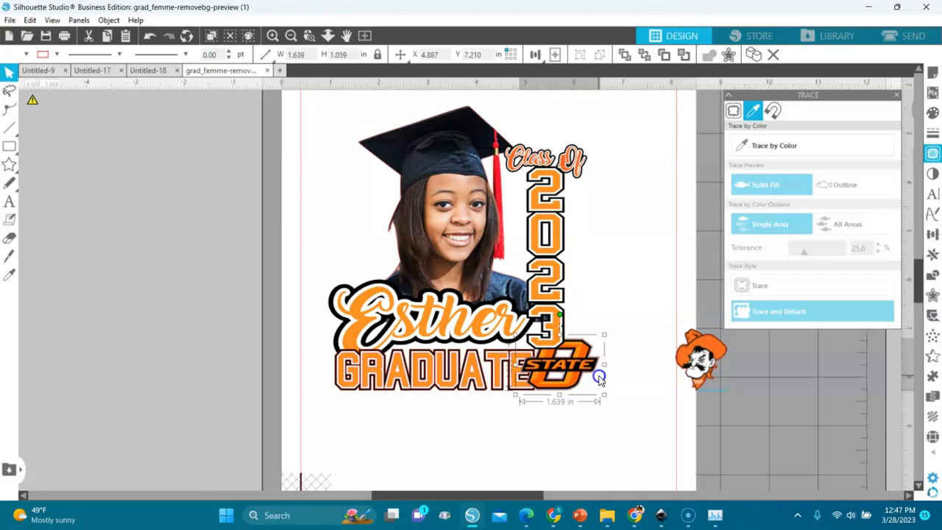
drag(604, 396, 559, 384)
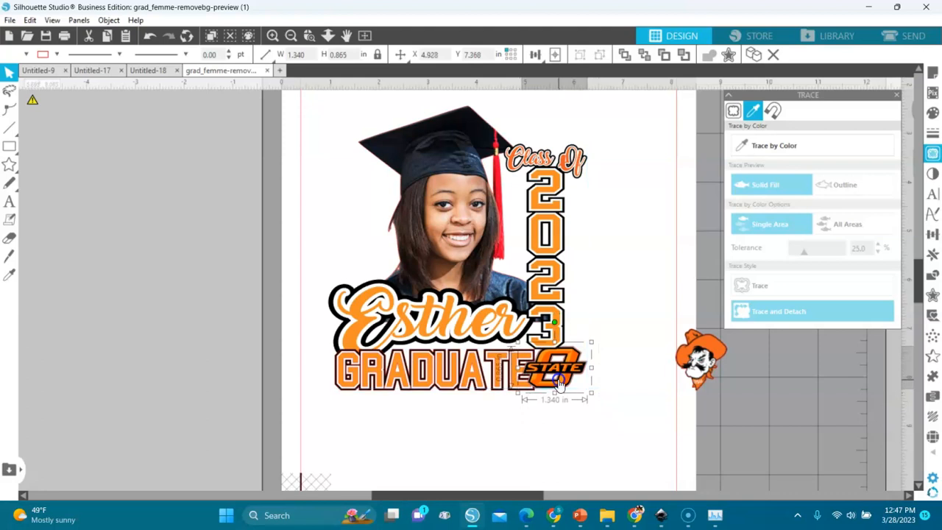
- Nudge the O State logo down slightly so it sits level with GRADUATE
drag(583, 448, 302, 337)
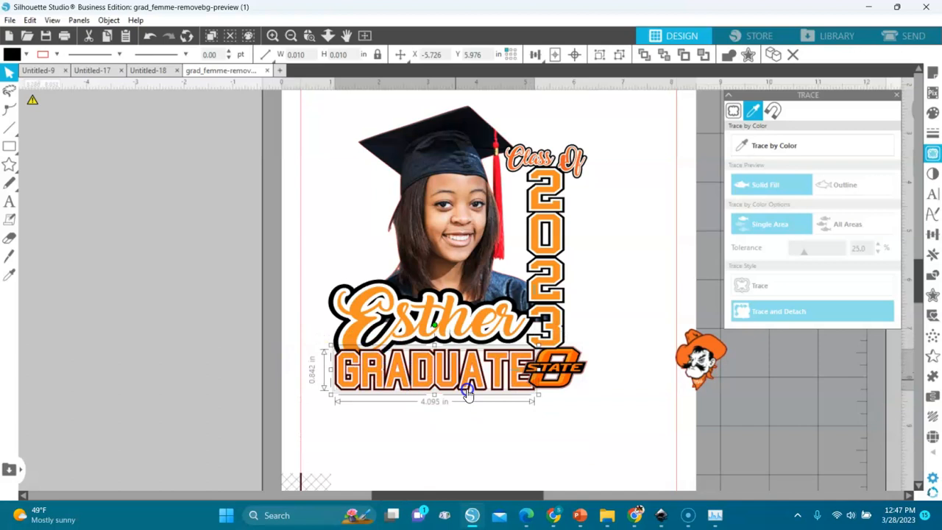
click(541, 384)
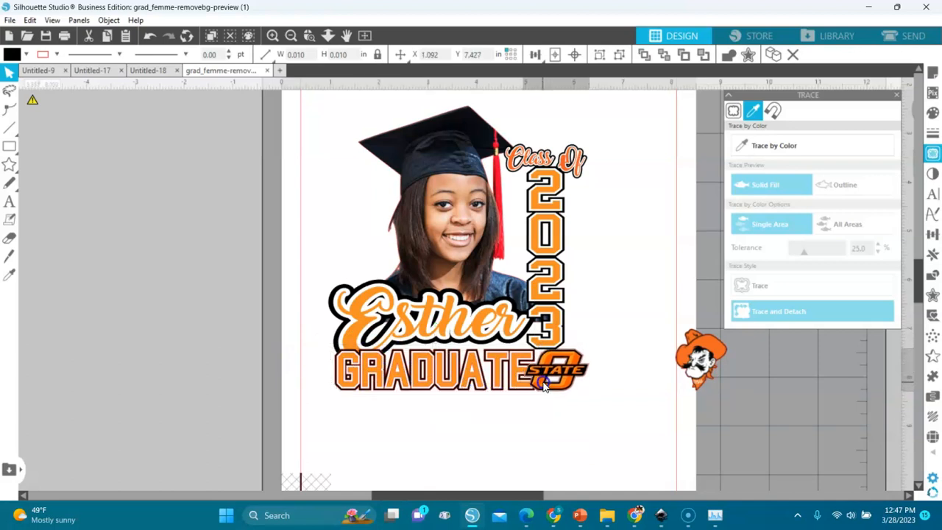
drag(543, 383, 543, 382)
click(477, 399)
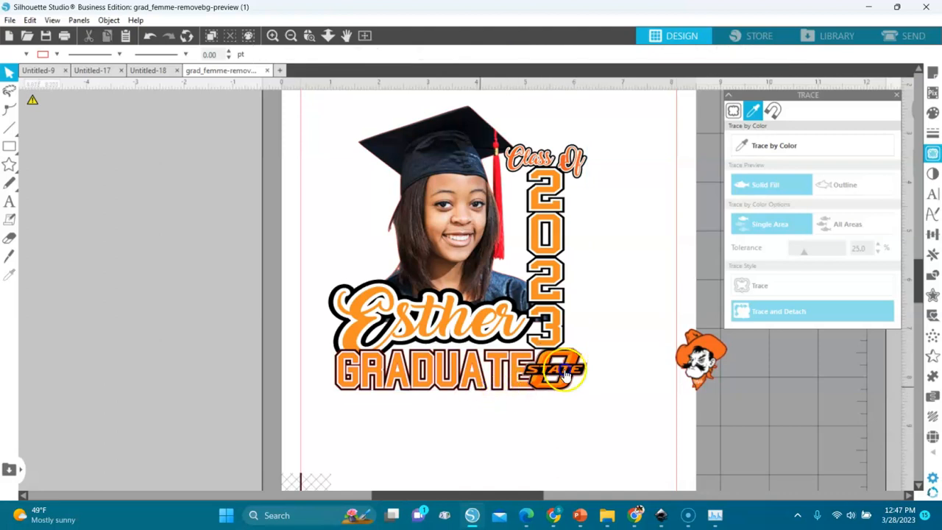
- Move GRADUATE and the O State logo up against the name together, and shift the logo alone to sit under the 2023
drag(608, 426, 315, 335)
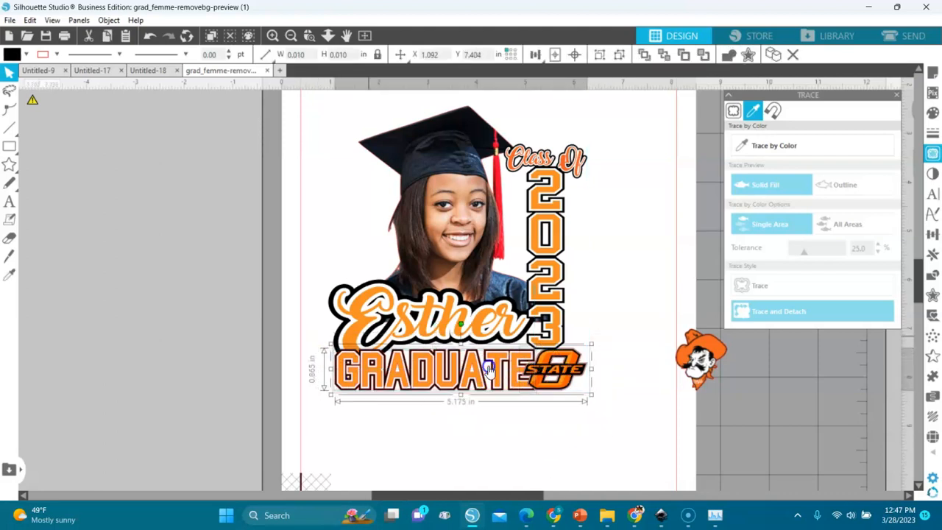
drag(538, 376, 535, 370)
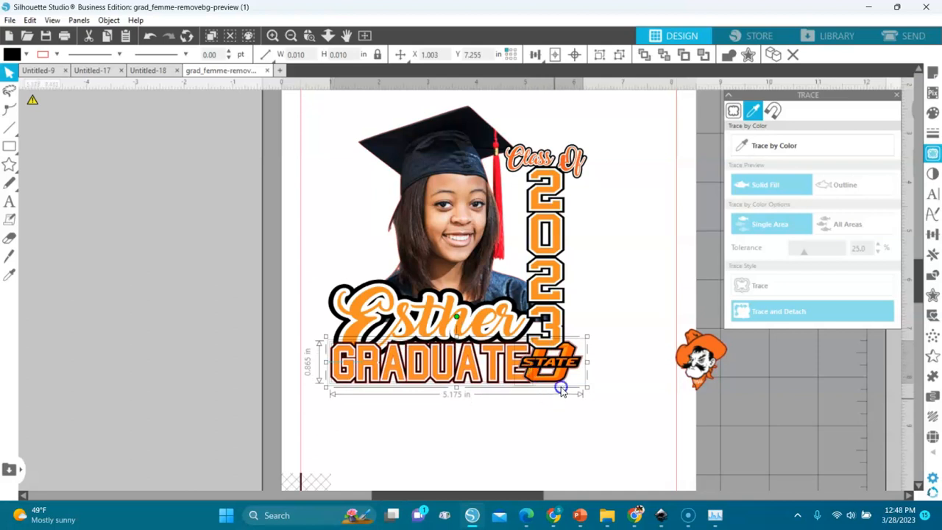
shift+click(565, 376)
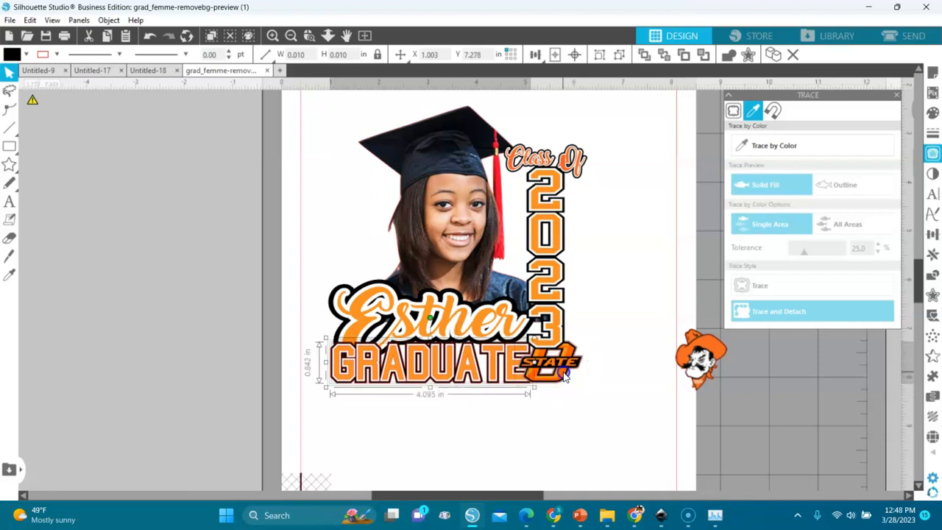
drag(565, 376, 556, 368)
click(610, 355)
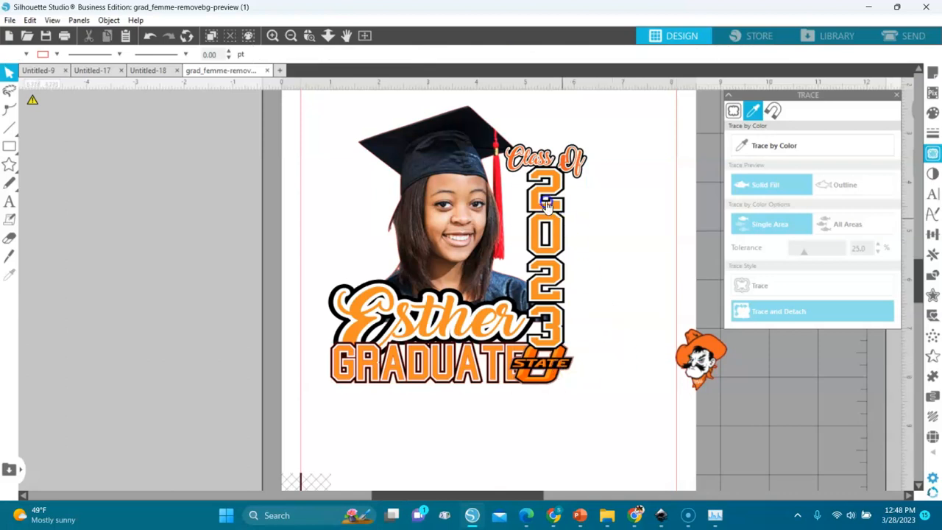
click(505, 329)
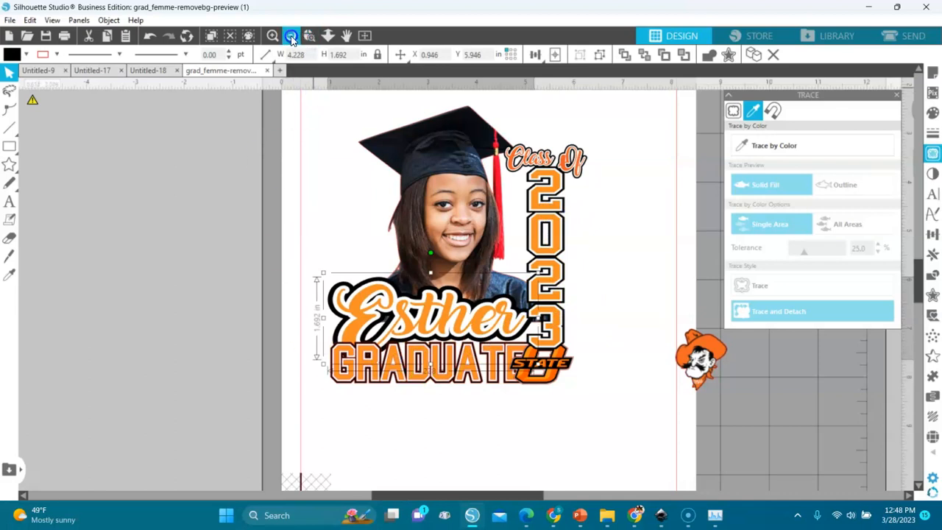
- Move the Oklahoma State University text beside the page and widen its text box so it fits on one line
click(292, 35)
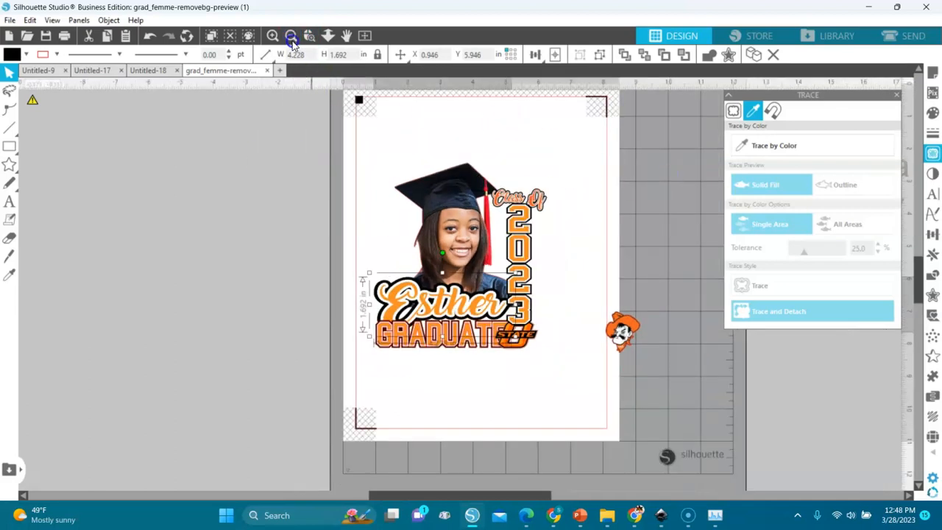
click(292, 35)
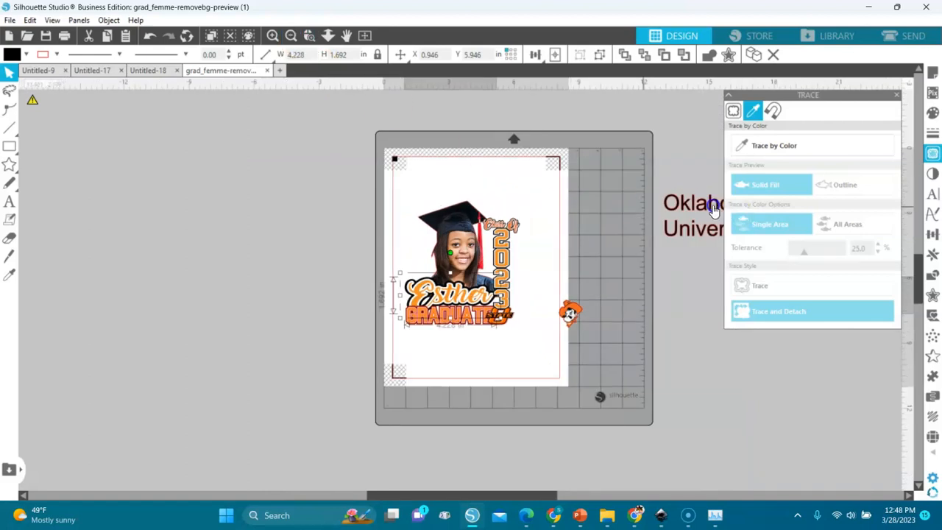
click(463, 241)
drag(463, 242, 236, 247)
double_click(236, 247)
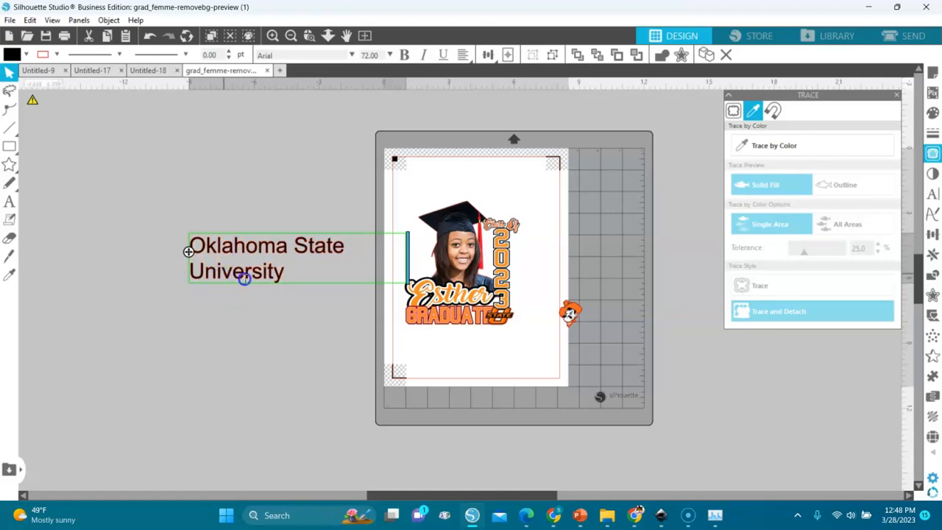
click(362, 246)
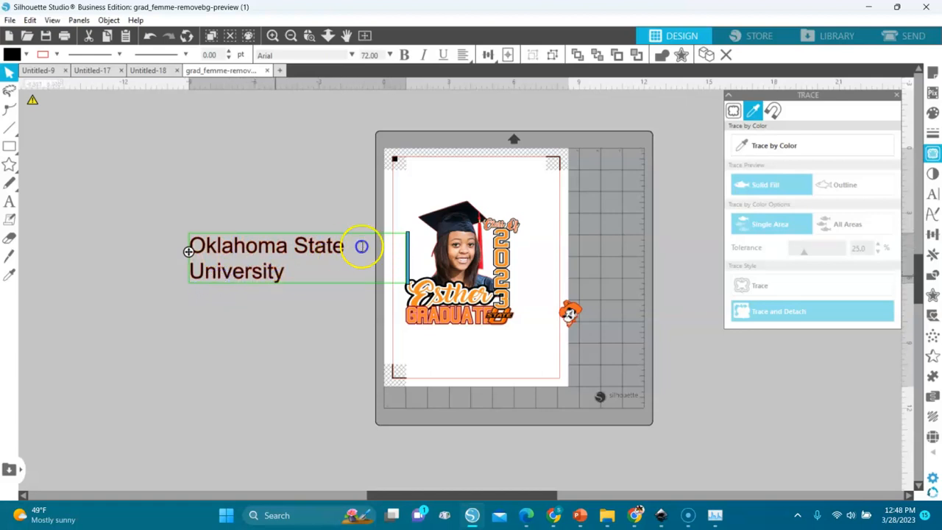
mouse_move(408, 259)
mouse_down()
mouse_move(487, 261)
mouse_move(480, 264)
mouse_up()
click(231, 307)
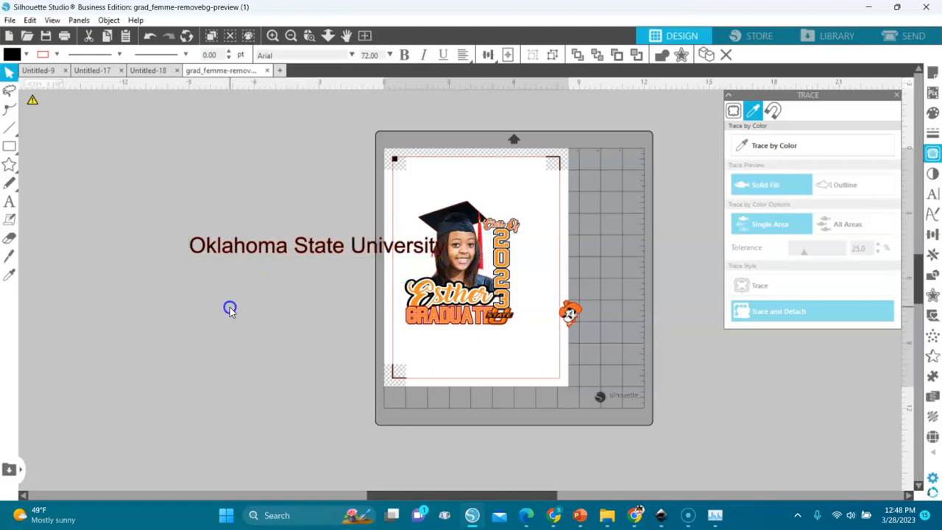
- Move the Oklahoma State University text below GRADUATE and set its font to Gill Sans Ultra Bold
mouse_move(288, 244)
mouse_down()
mouse_move(396, 322)
mouse_move(417, 361)
mouse_move(441, 348)
mouse_up()
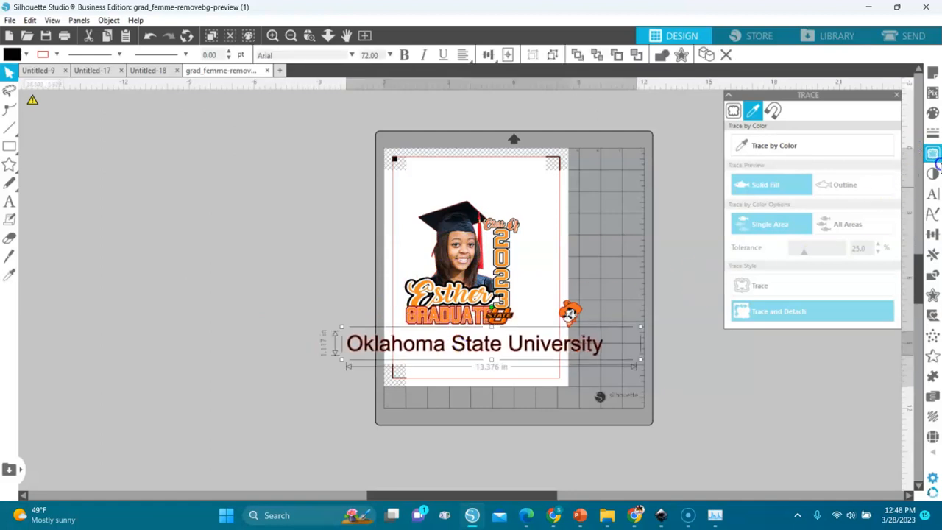
click(933, 194)
click(778, 194)
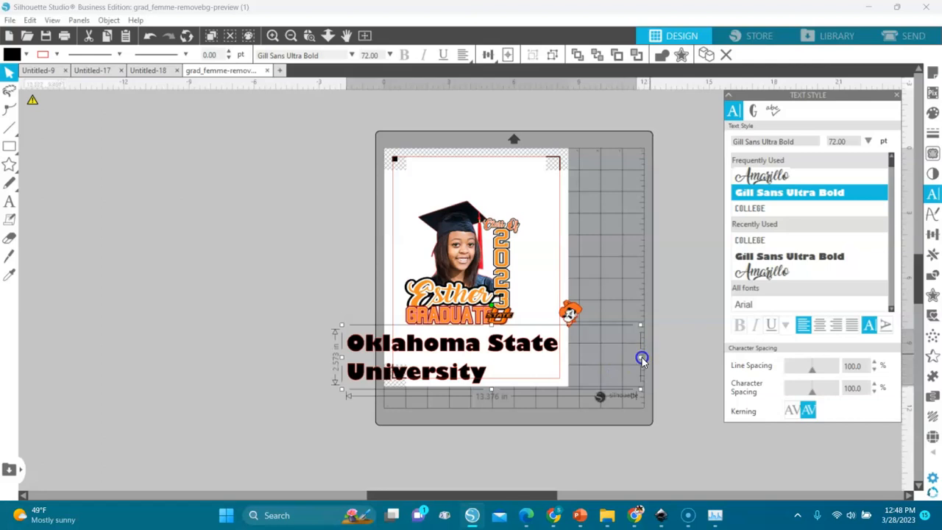
- Stretch the university text wider, extend its text box to hold one line, and shift it back beneath the design
drag(640, 356, 668, 354)
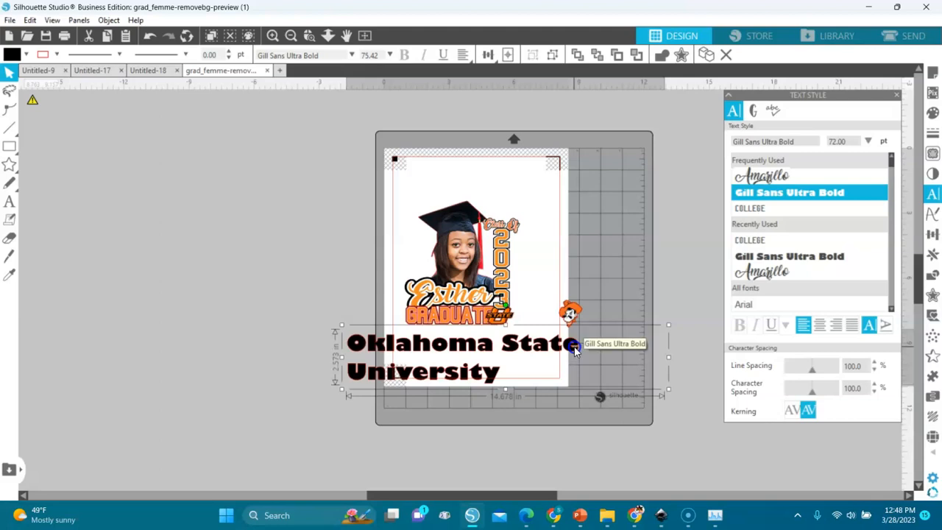
double_click(574, 351)
drag(676, 362, 723, 359)
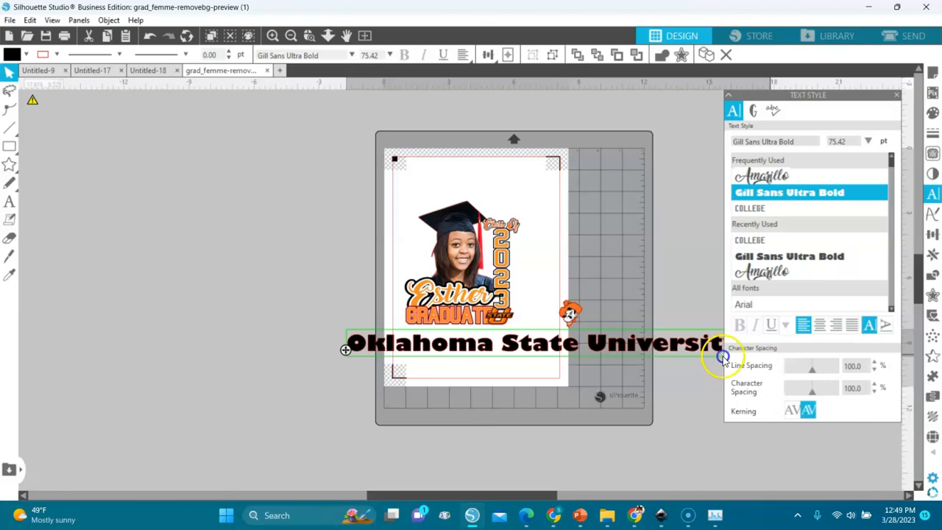
click(598, 382)
drag(633, 353, 547, 360)
- Browse the font list and choose Franklin Gothic Heavy with no text selected
click(758, 284)
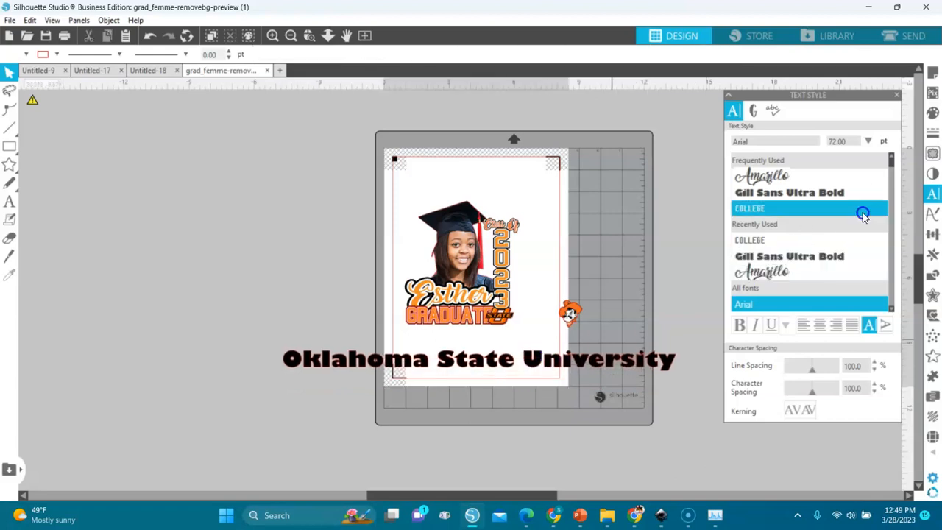
click(892, 220)
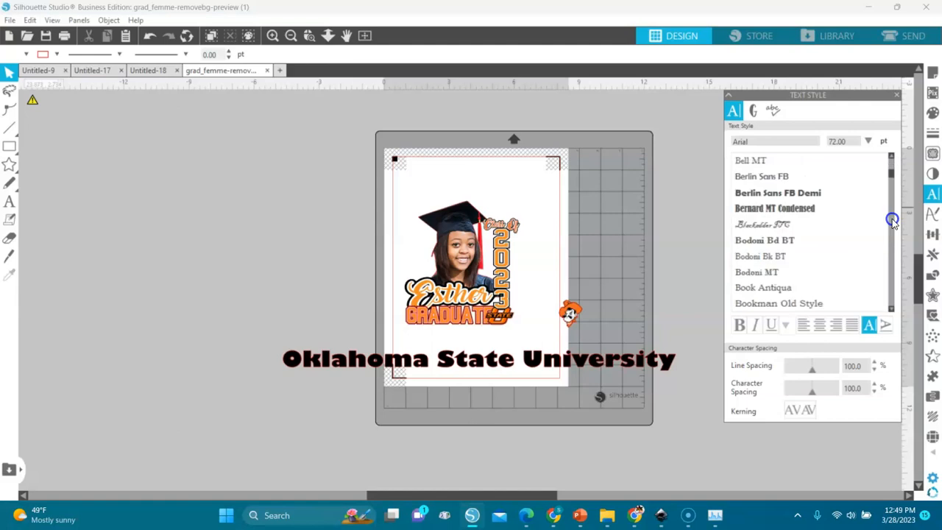
click(891, 221)
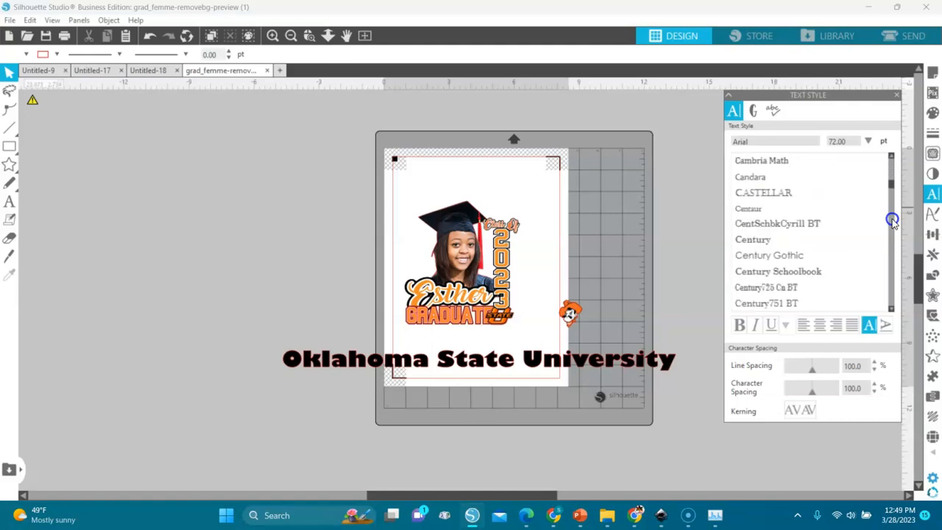
click(892, 221)
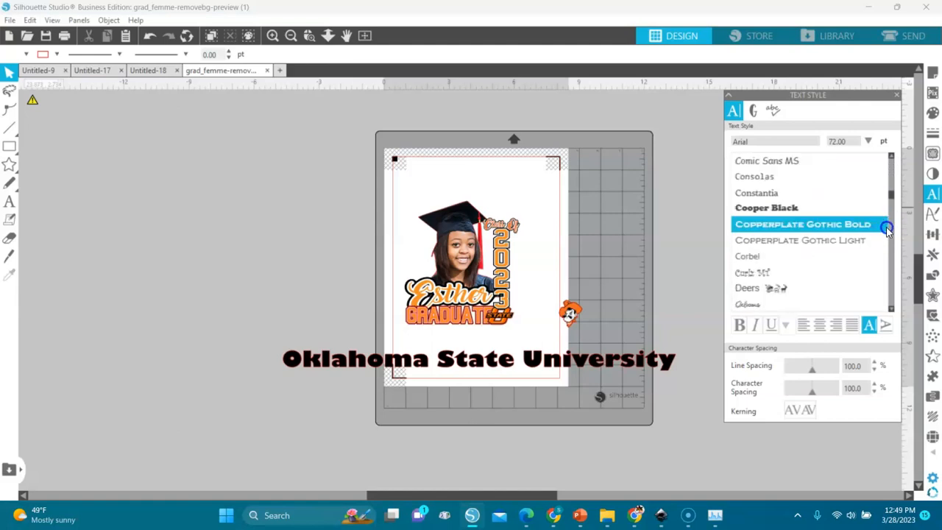
click(891, 244)
click(891, 245)
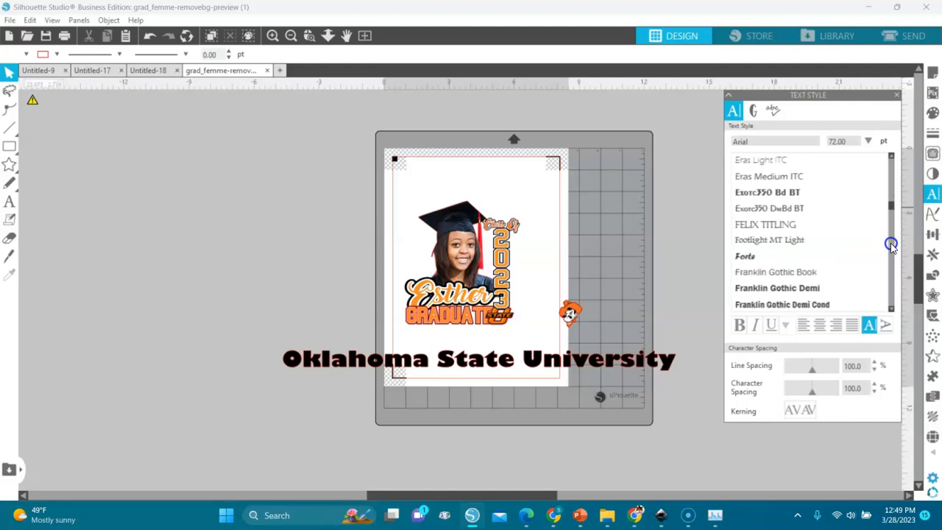
click(889, 286)
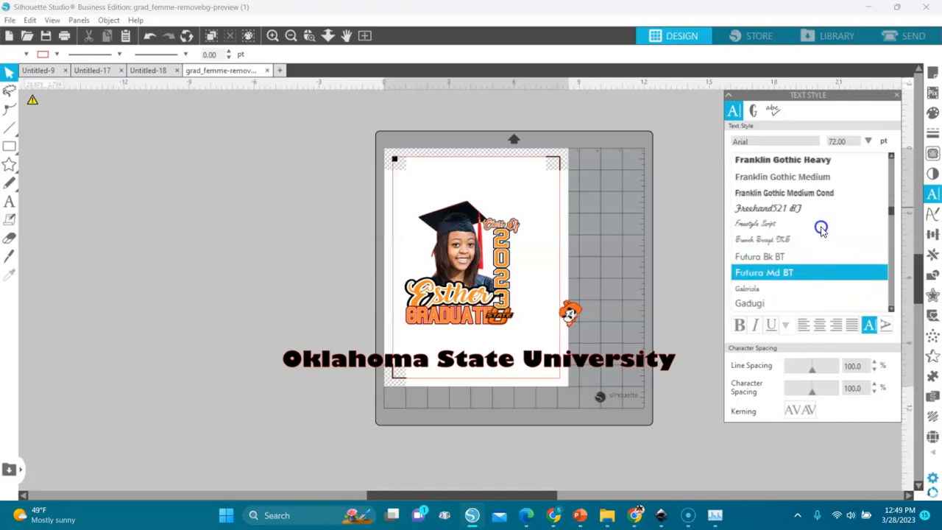
click(791, 161)
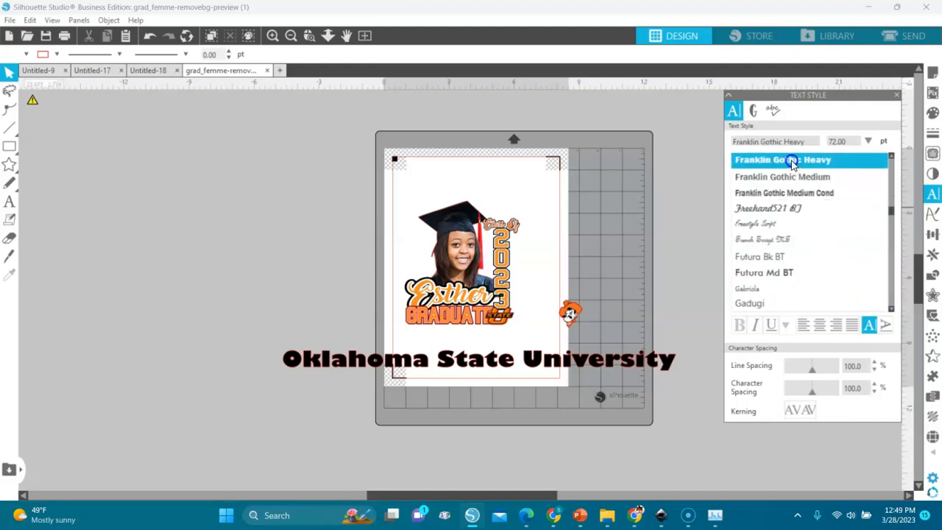
- Set the font of the Oklahoma State University text to Franklin Gothic Heavy
click(655, 365)
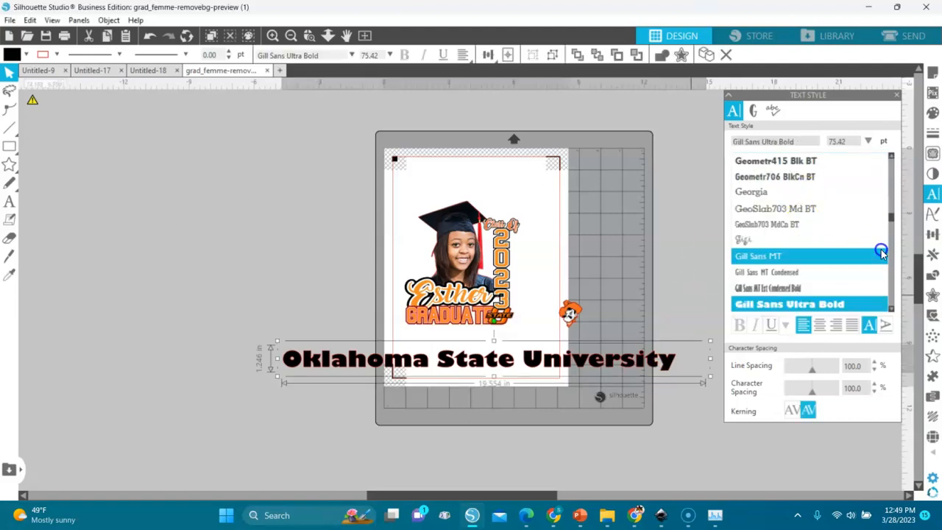
scroll(891, 270, down, 15)
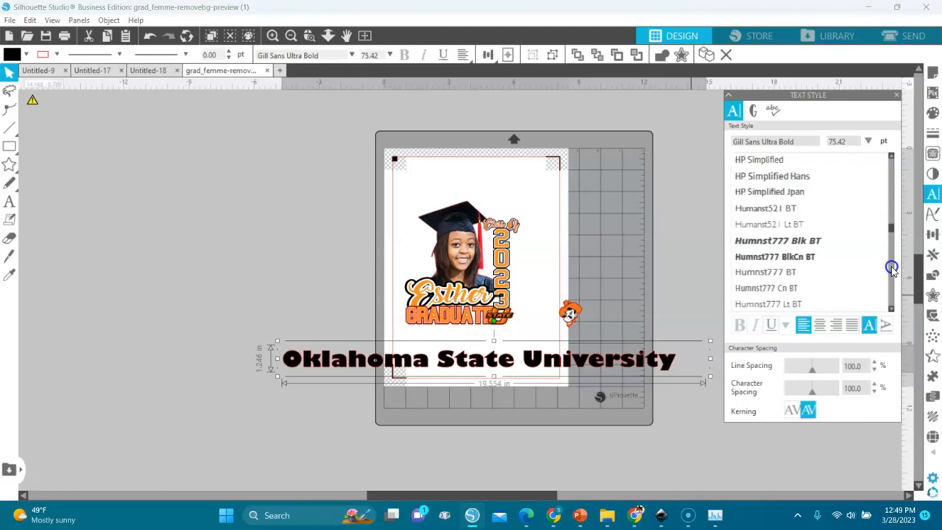
drag(890, 242, 891, 184)
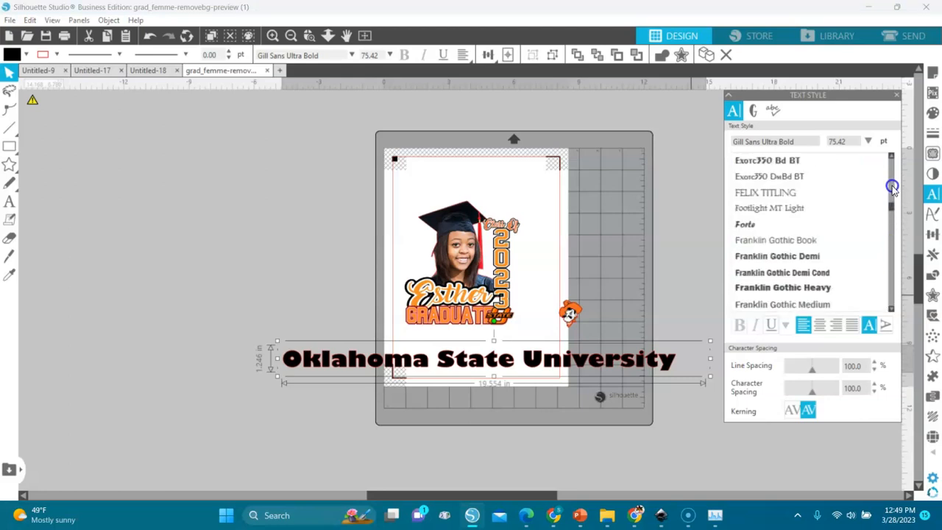
click(812, 288)
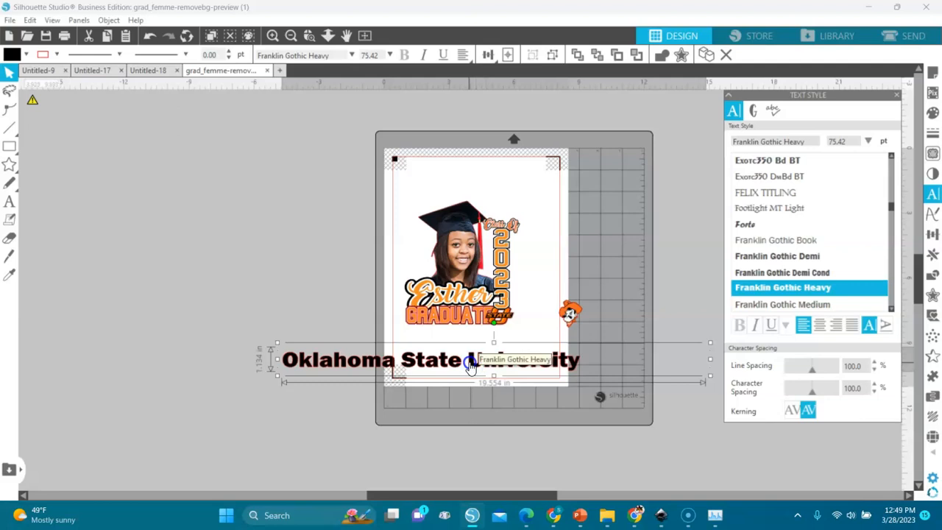
click(643, 304)
click(568, 367)
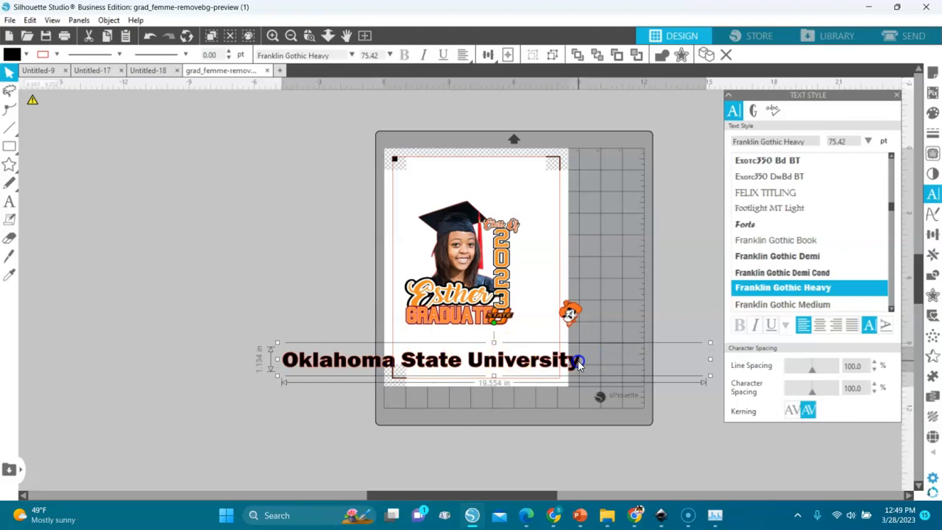
- Replace the university text below the design with the all-capitals wording OKLAHOMA STATE UNIVERSITY
double_click(578, 364)
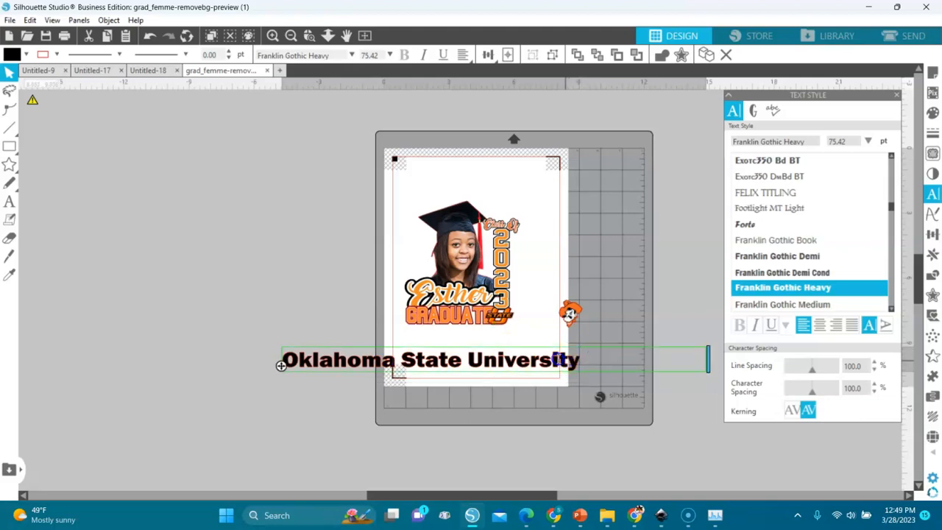
key(BackSpace)
key(BackSpace)
key(BackSpace)
key(BackSpace)
key(BackSpace)
key(BackSpace)
key(BackSpace)
key(BackSpace)
key(BackSpace)
key(BackSpace)
key(BackSpace)
key(BackSpace)
key(BackSpace)
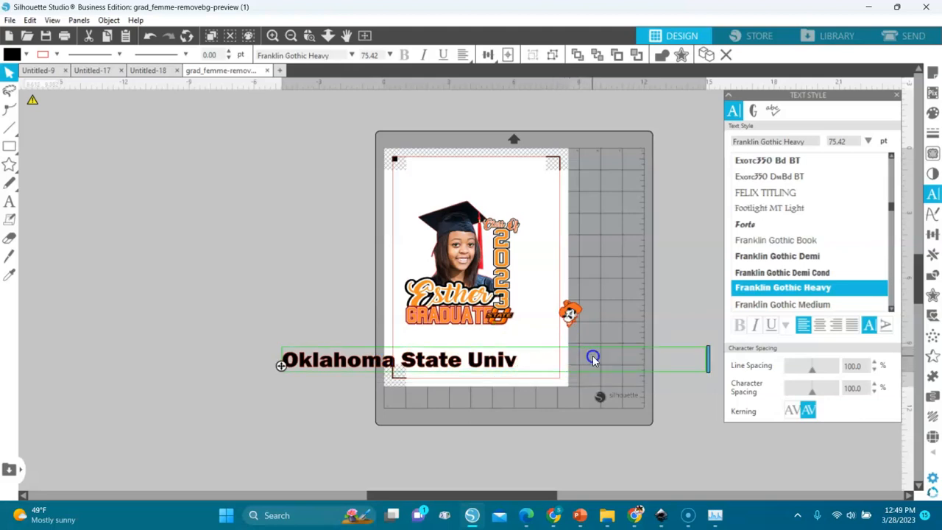
key(BackSpace)
key(BackSpace)
key(BackSpace)
key(BackSpace)
key(BackSpace)
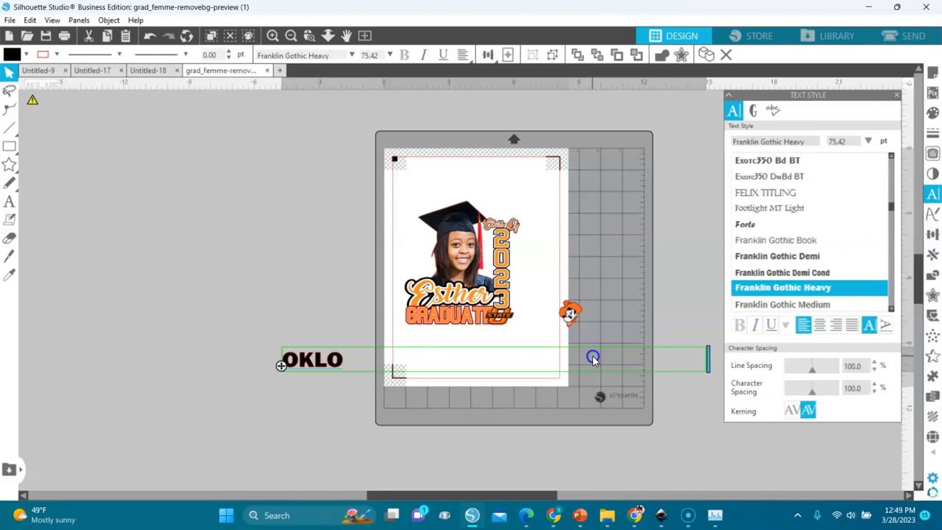
text(AHOM)
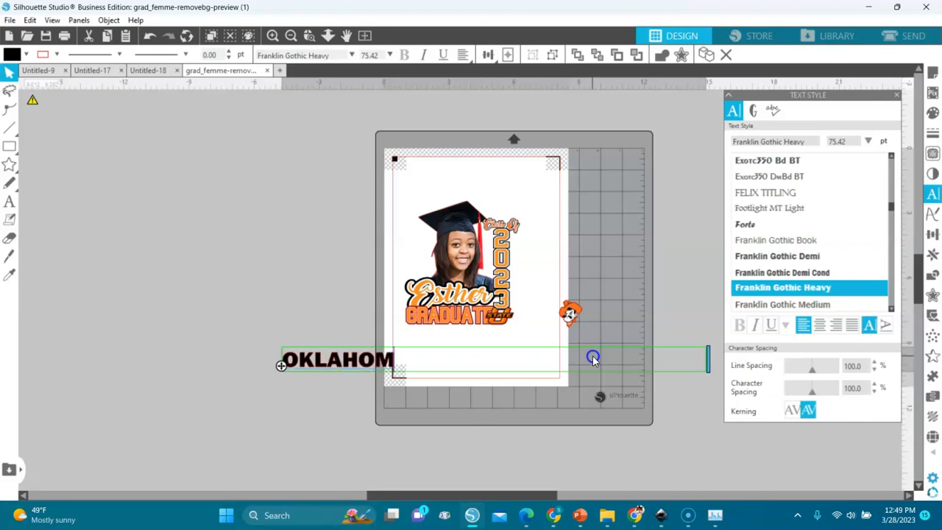
text(A ST)
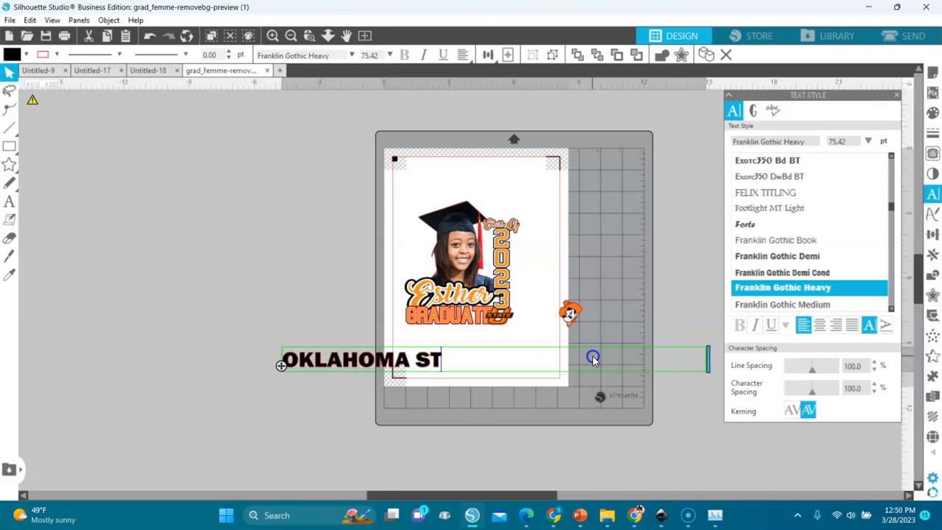
text(ATE UNIVERSITY)
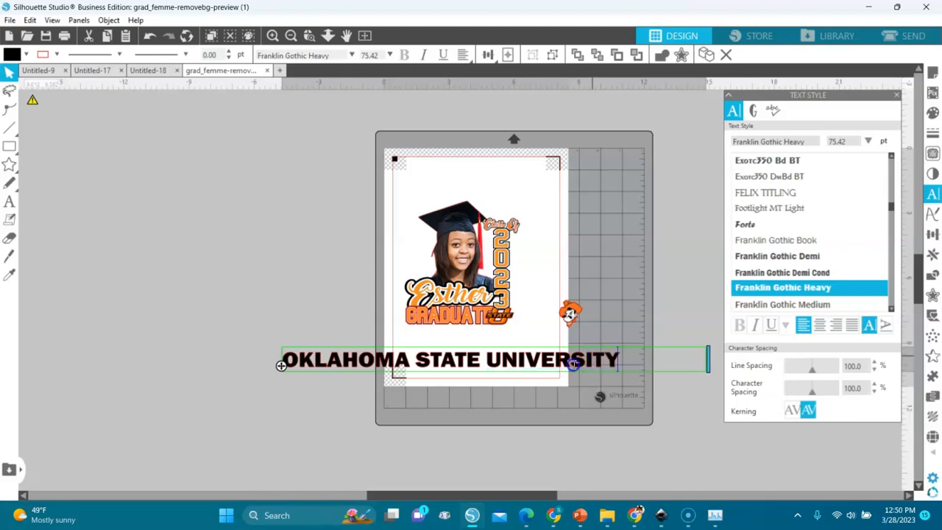
click(545, 390)
- Ungroup the OKLAHOMA STATE UNIVERSITY text, scale it down to about 5.7 in wide, and place it beneath GRADUATE
click(563, 369)
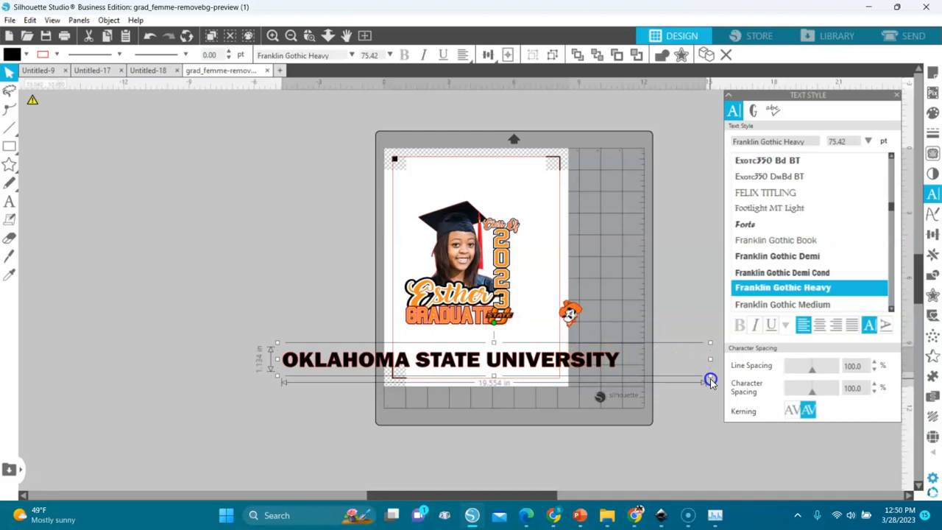
right_click(605, 358)
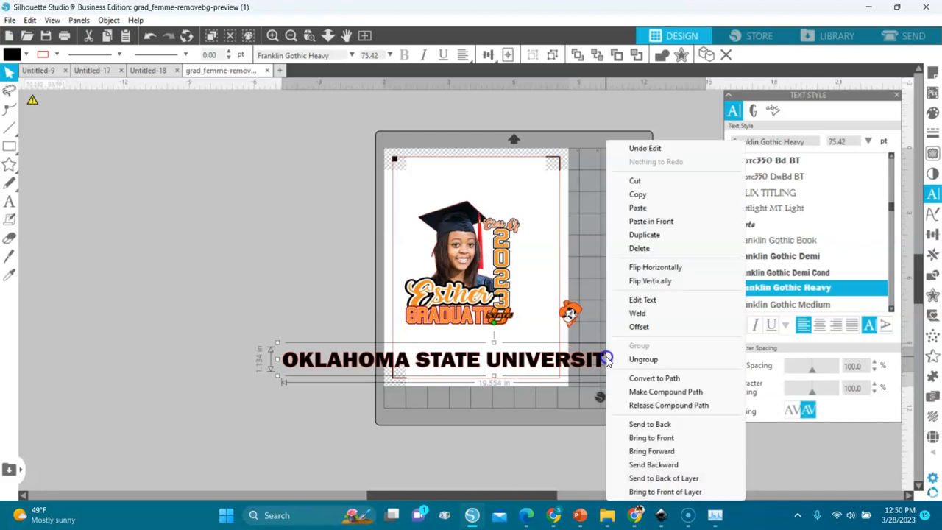
click(644, 361)
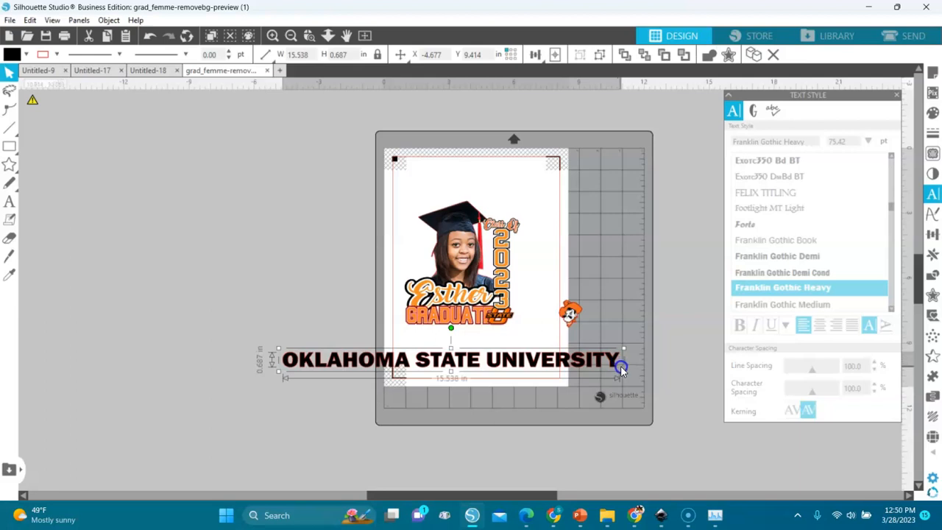
drag(623, 372, 515, 357)
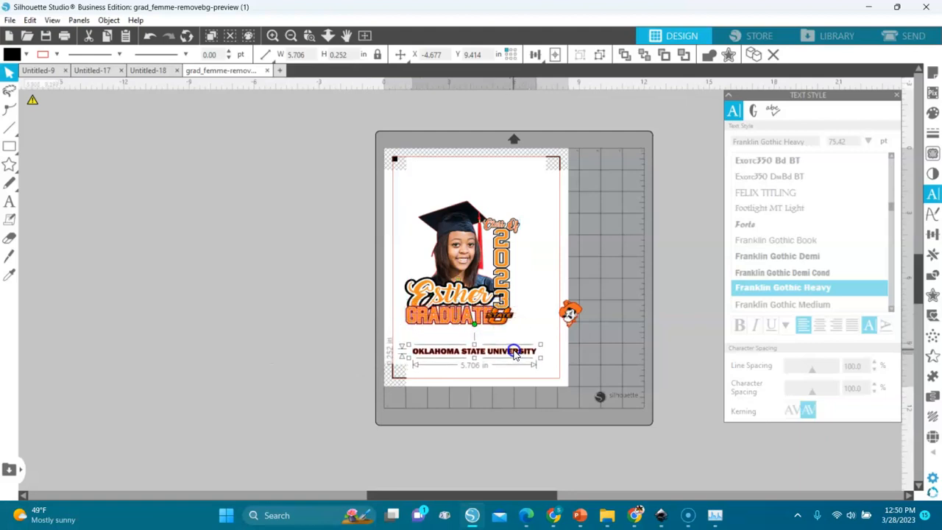
- Create an outer offset of about 0.12 in with sharp corners around the OKLAHOMA STATE UNIVERSITY text
click(308, 36)
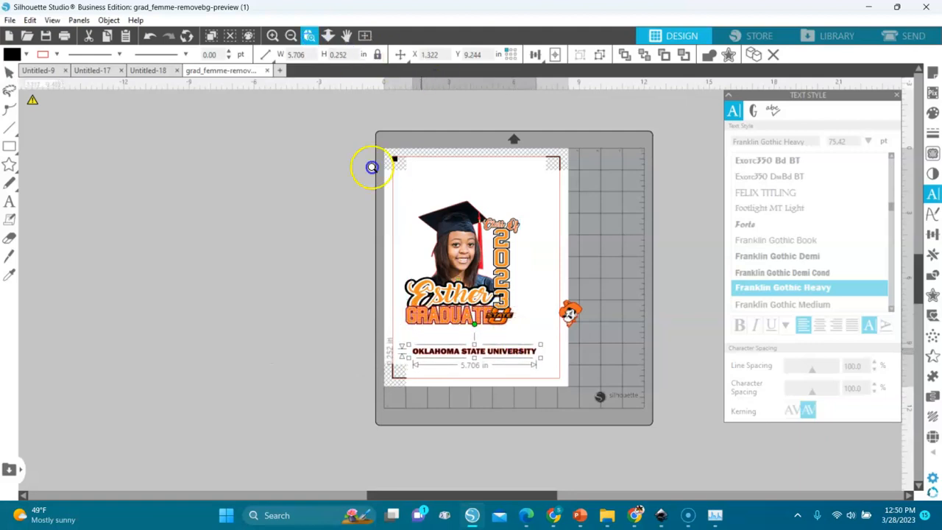
drag(531, 388, 560, 390)
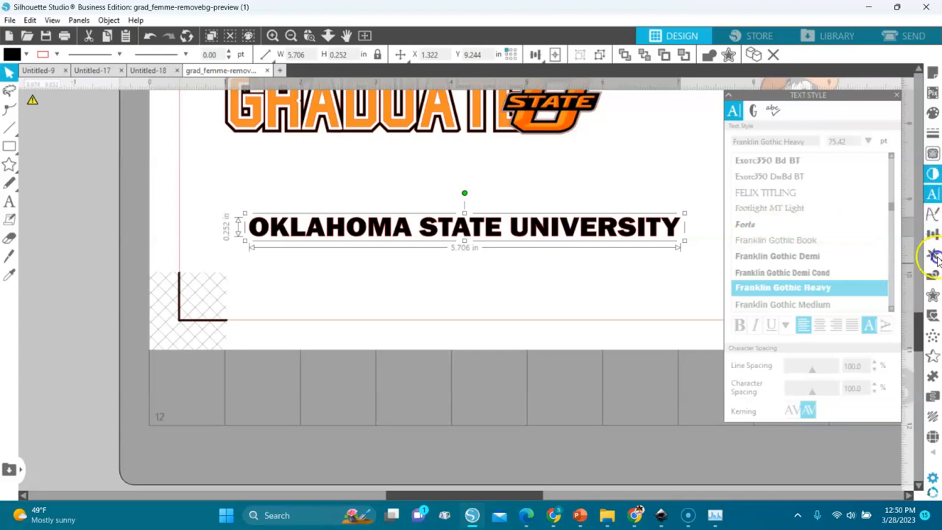
click(930, 296)
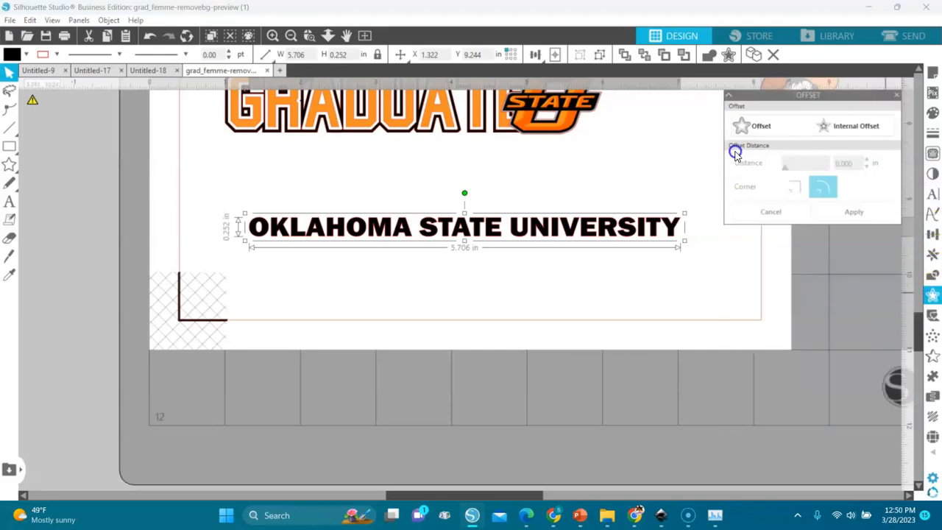
click(749, 130)
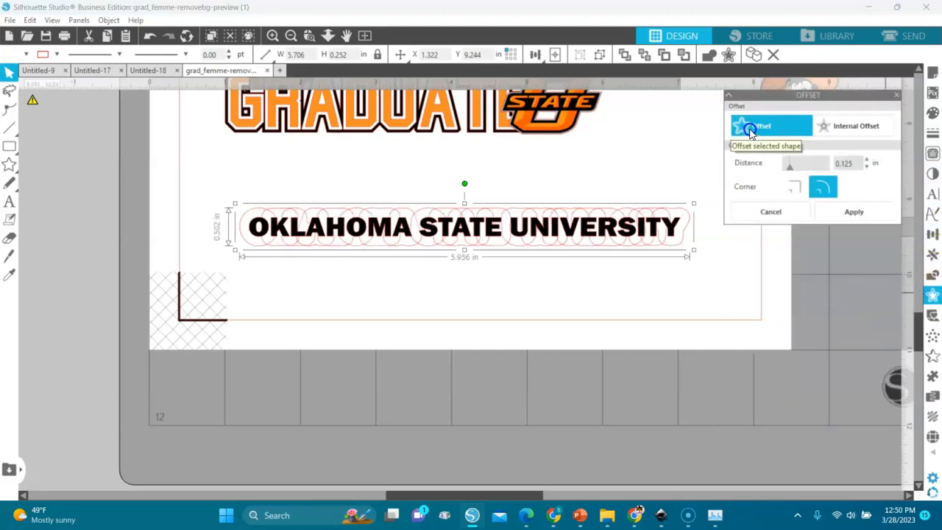
click(793, 189)
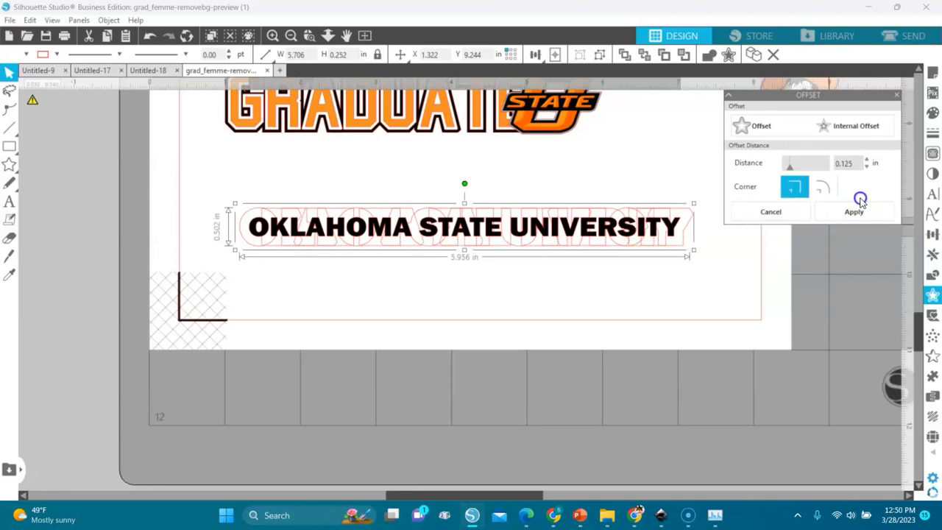
click(866, 167)
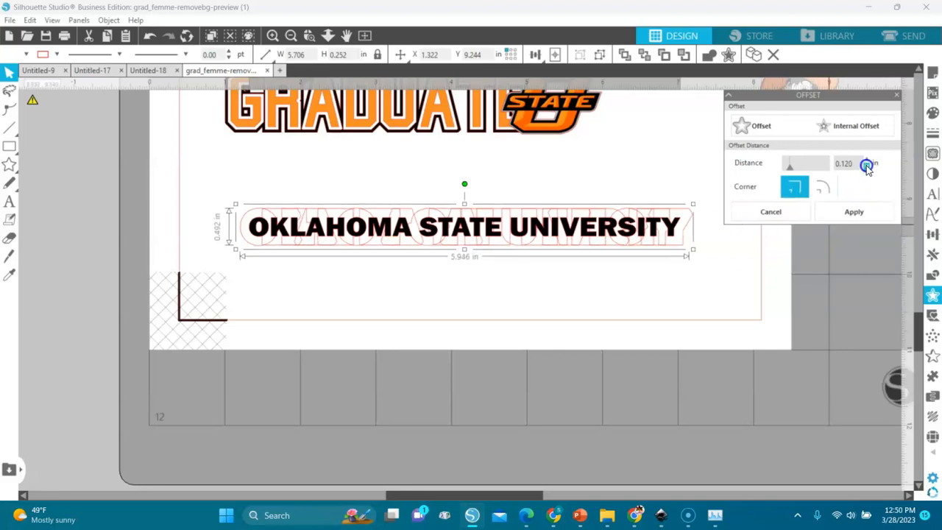
click(852, 214)
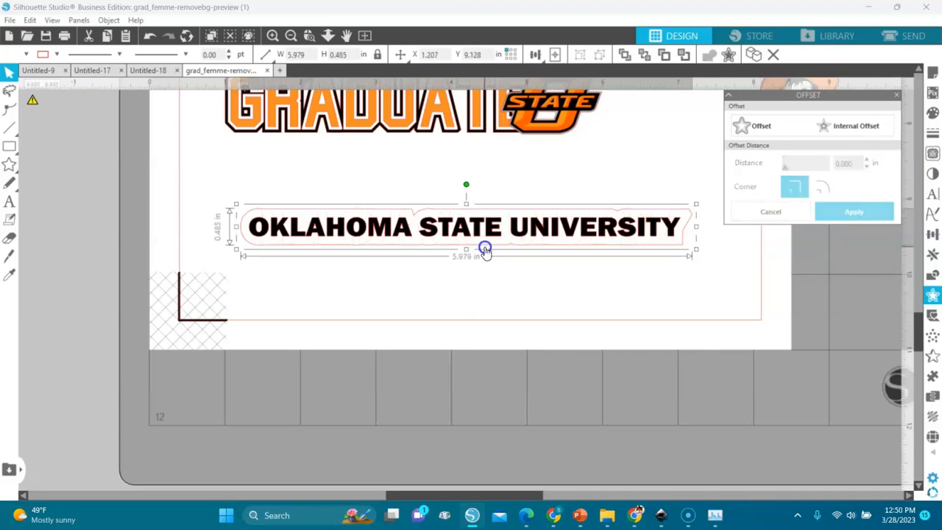
- Fill the offset shape around the university text with white
click(25, 57)
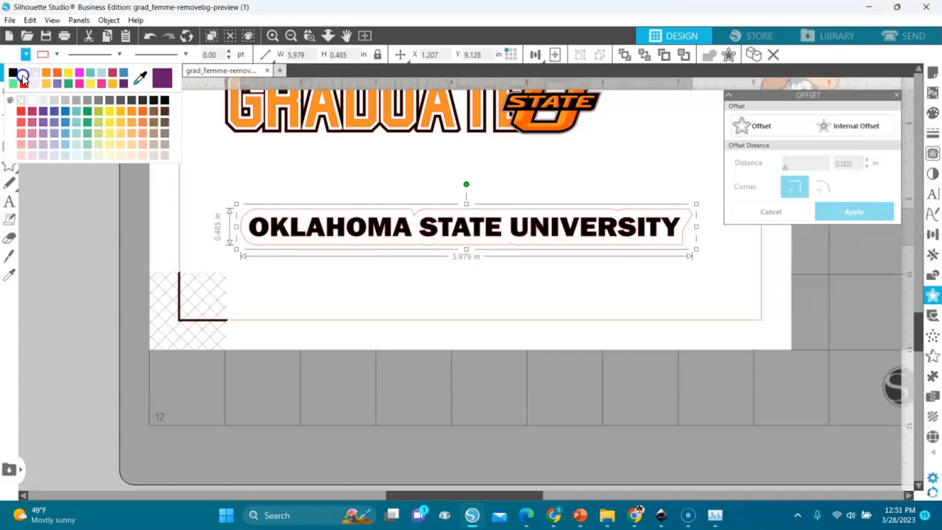
click(22, 77)
click(261, 228)
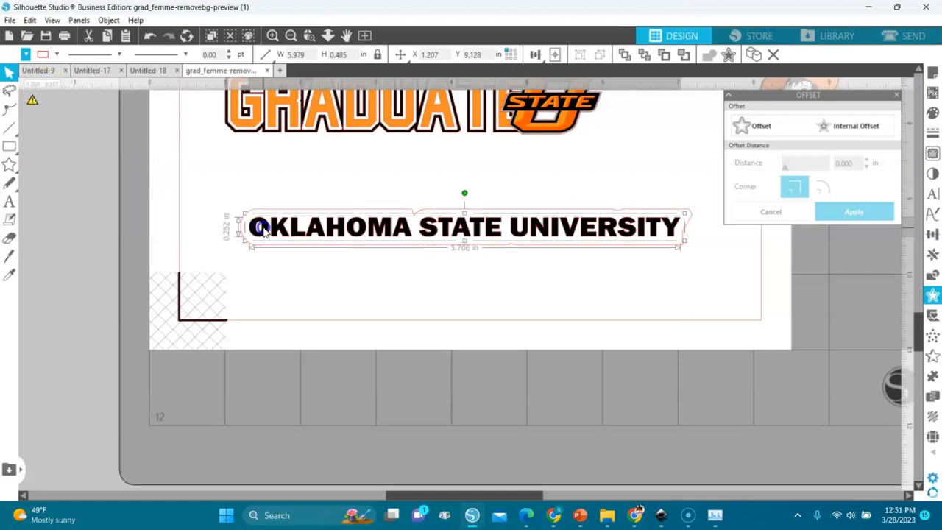
click(27, 55)
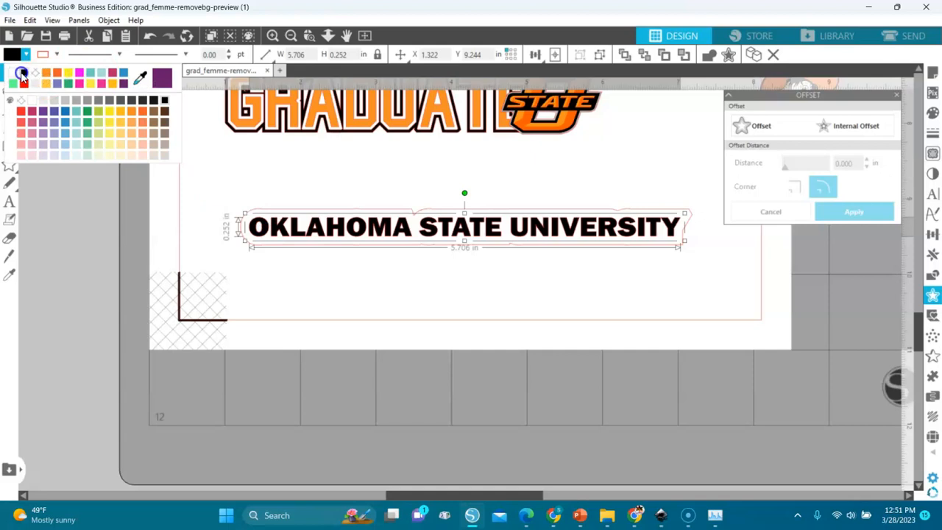
- Remove the line color from the university text and its white offset, move both below the page, and group them
drag(224, 200, 703, 288)
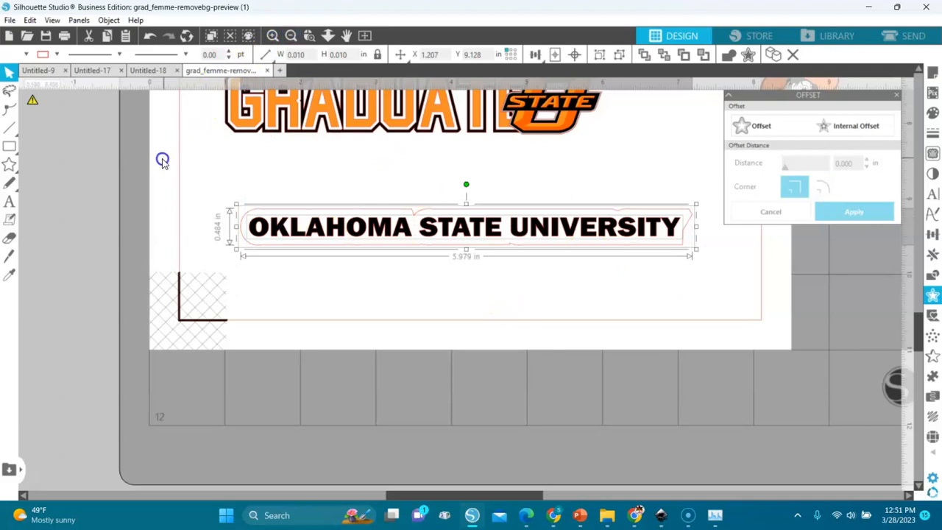
click(57, 55)
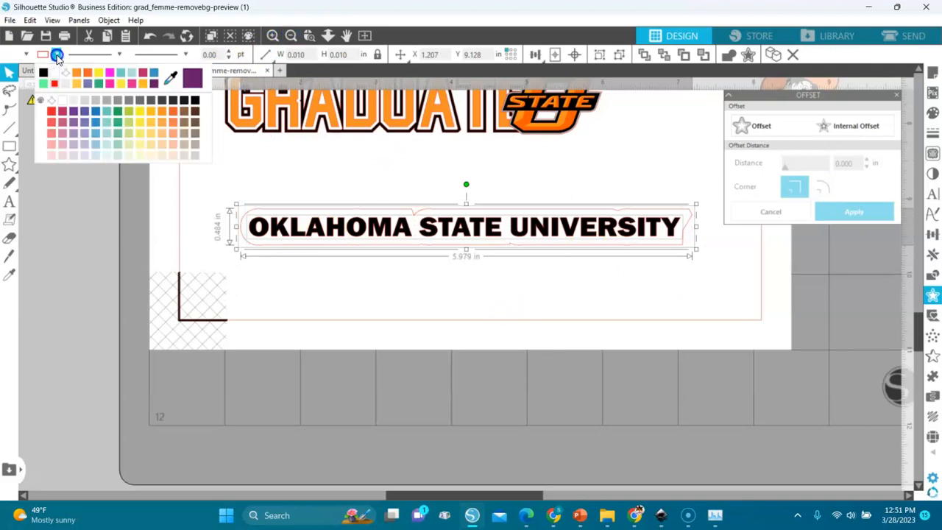
click(66, 74)
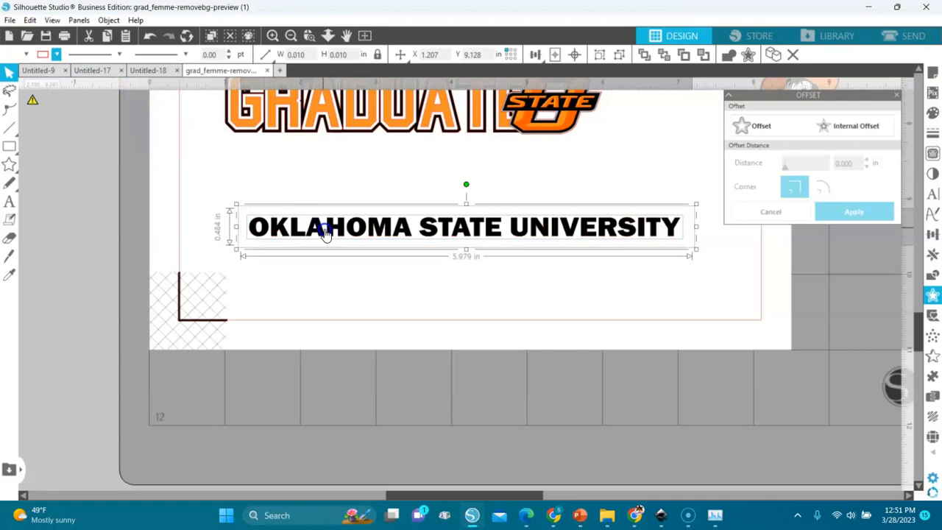
drag(326, 234, 311, 398)
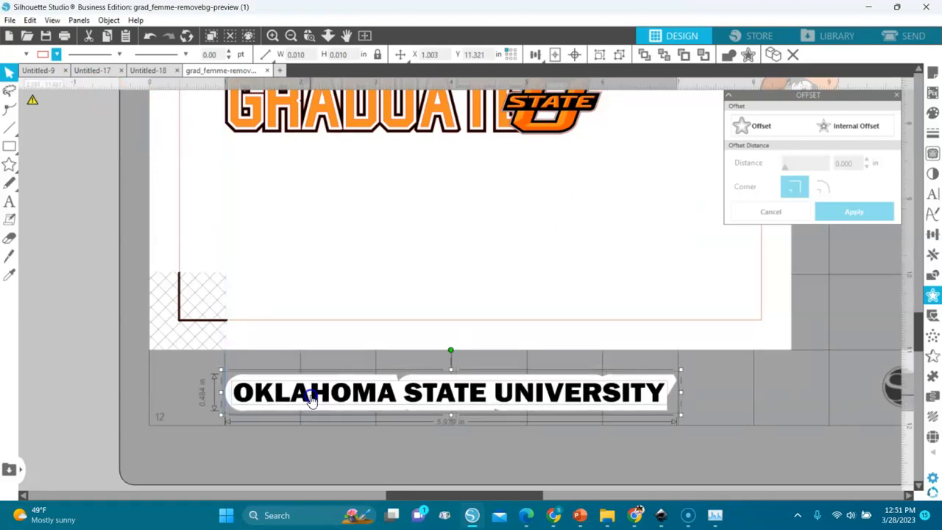
key(ctrl+g)
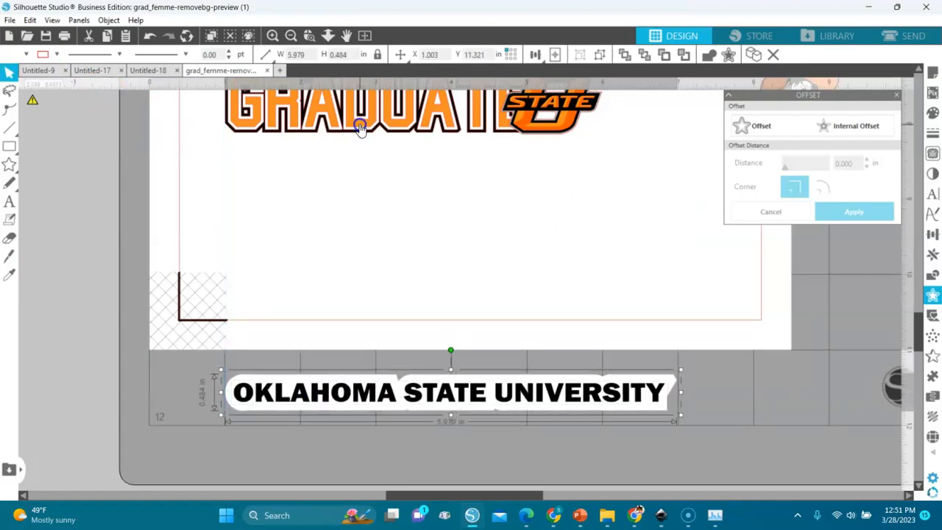
- Scale the grouped university text down to about 4.3 in wide and position it between the name and GRADUATE
click(363, 35)
drag(469, 451, 468, 391)
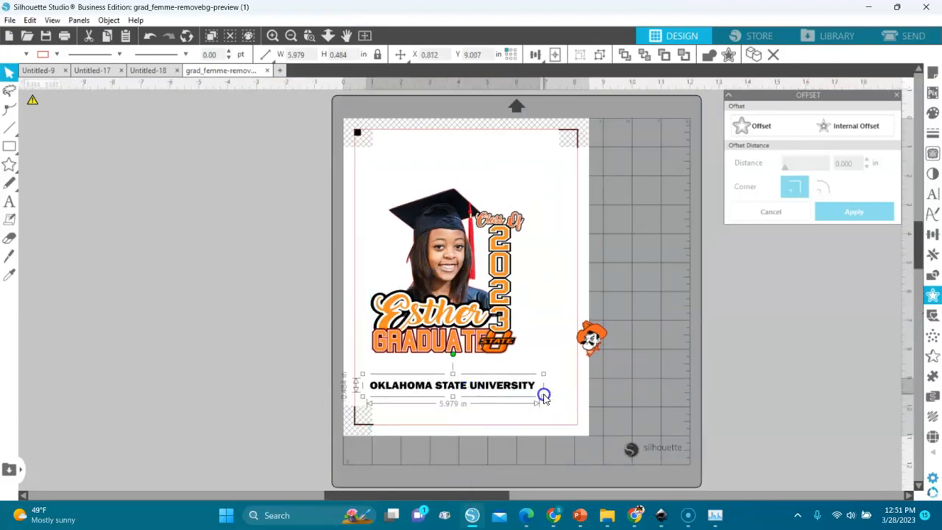
drag(544, 398, 476, 329)
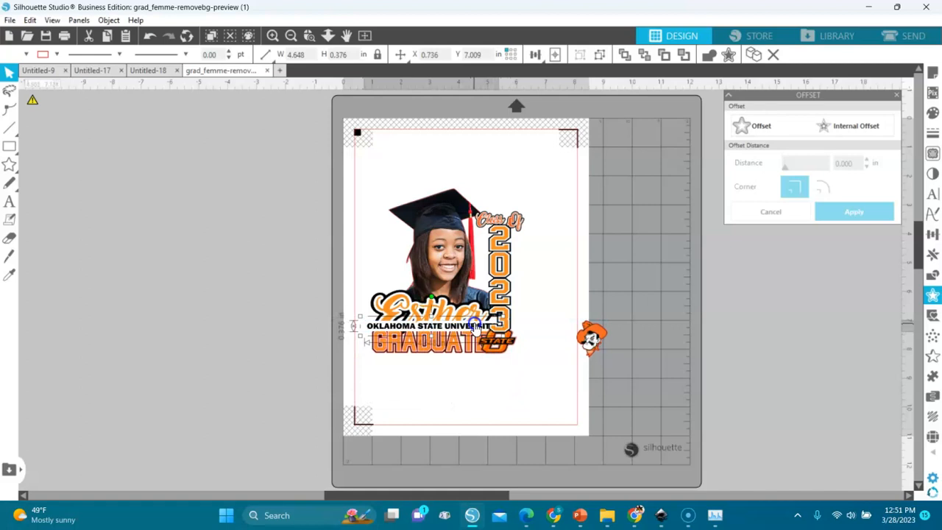
drag(359, 316, 368, 318)
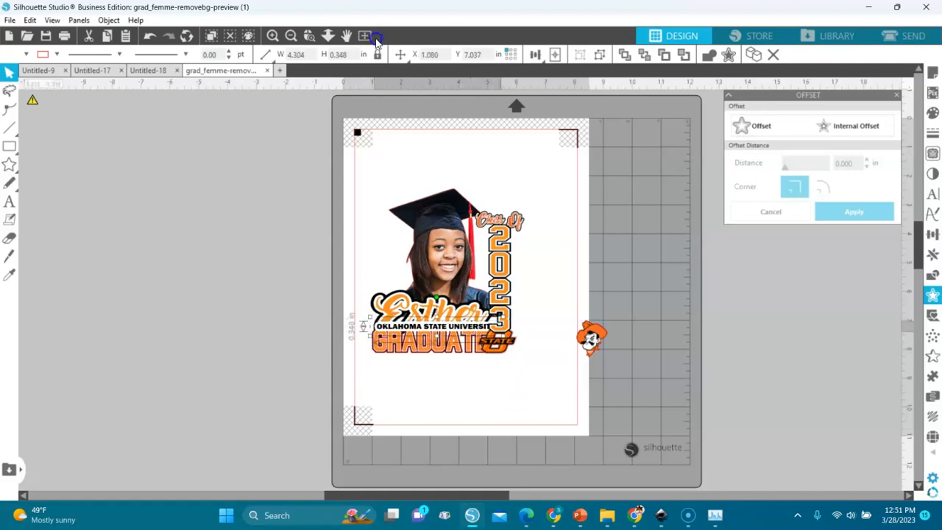
- Shrink the layered name to about 3.49 in wide and line it up above the start of the university text
click(309, 36)
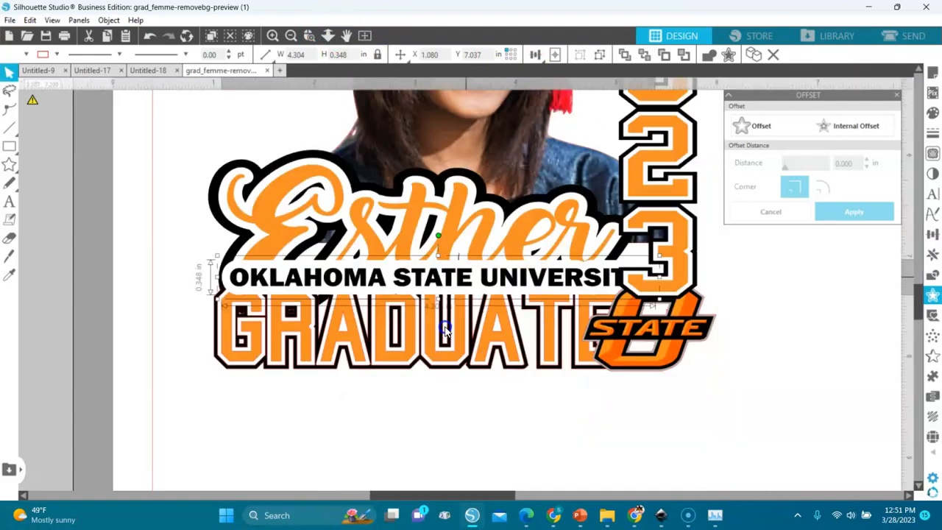
click(446, 329)
click(481, 222)
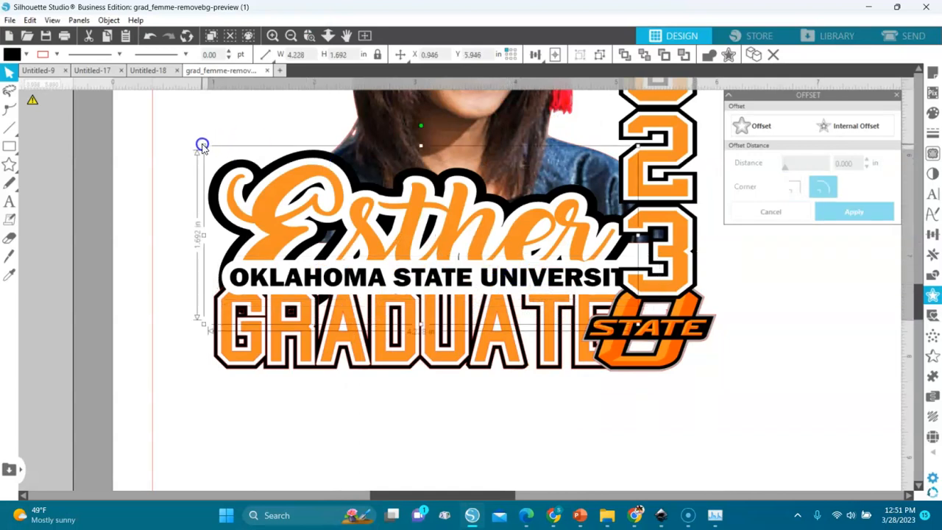
drag(205, 145, 277, 172)
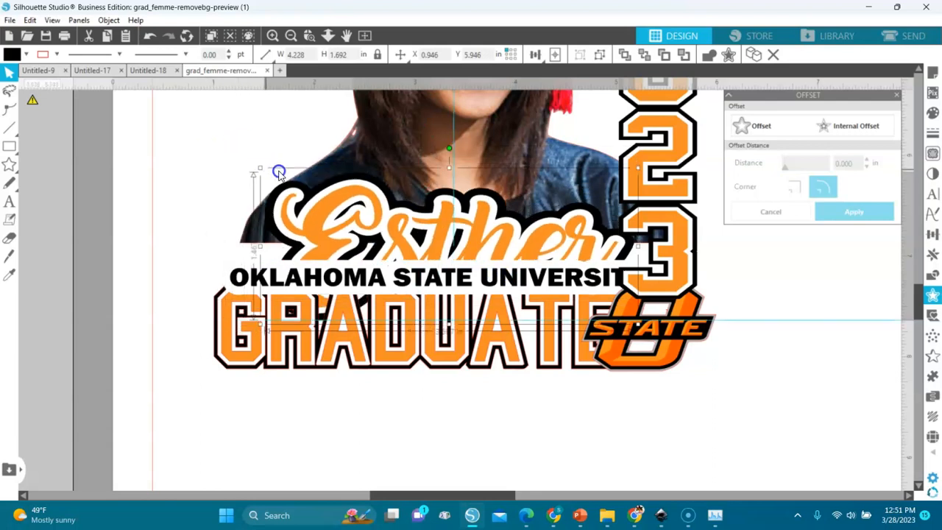
drag(313, 206, 287, 189)
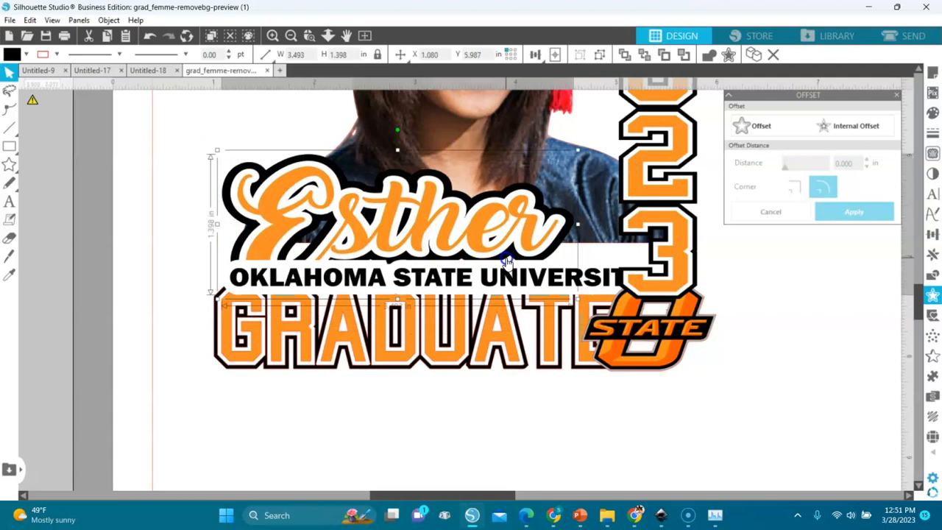
- Nudge the university text slightly right and up so that it sits just above GRADUATE
mouse_move(520, 278)
mouse_down()
mouse_move(524, 263)
mouse_move(526, 275)
mouse_up()
key(Escape)
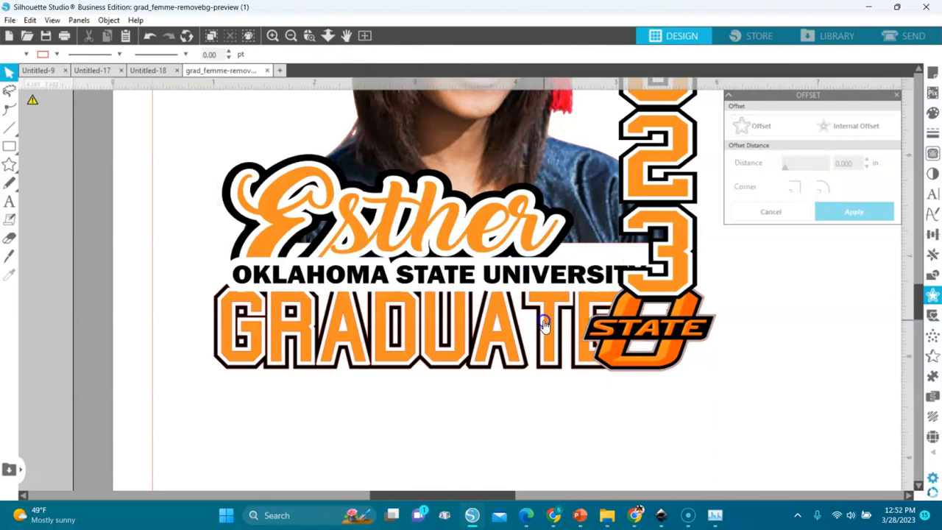
click(529, 301)
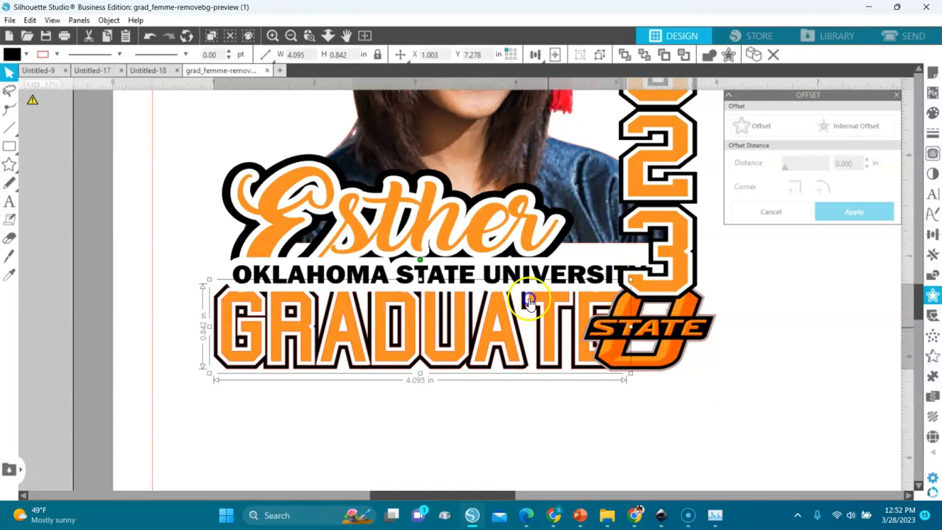
click(526, 269)
click(441, 295)
drag(442, 296, 440, 292)
click(460, 330)
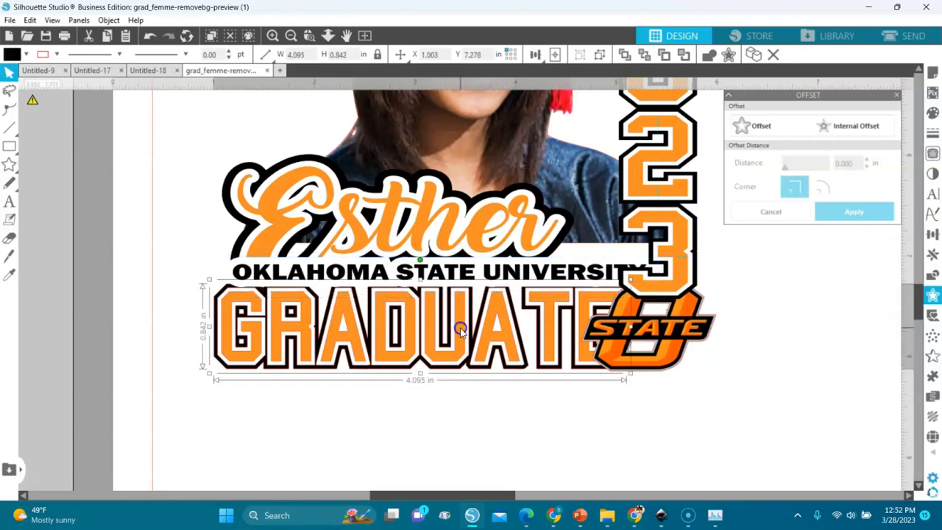
- Shift GRADUATE slightly right beneath the university text and place the cowboy mascot between the name and 2023
drag(460, 331, 464, 332)
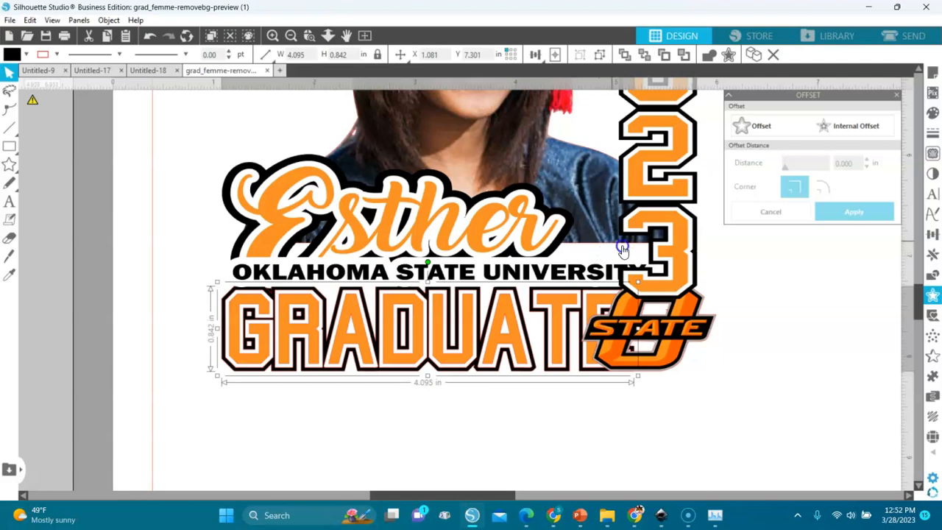
click(302, 37)
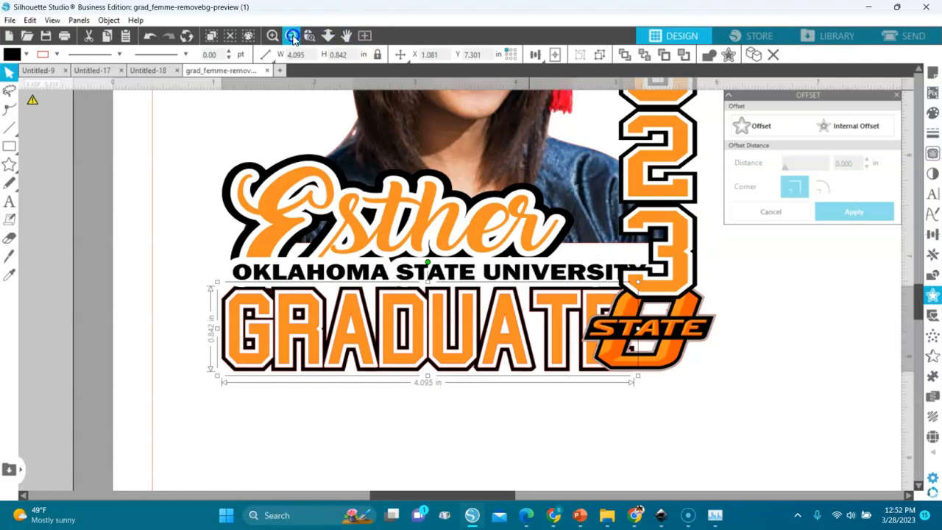
drag(785, 309, 544, 246)
- Bring the university text to the front, nudge the cowboy mascot up, and stack the mascot in front of the text
click(508, 276)
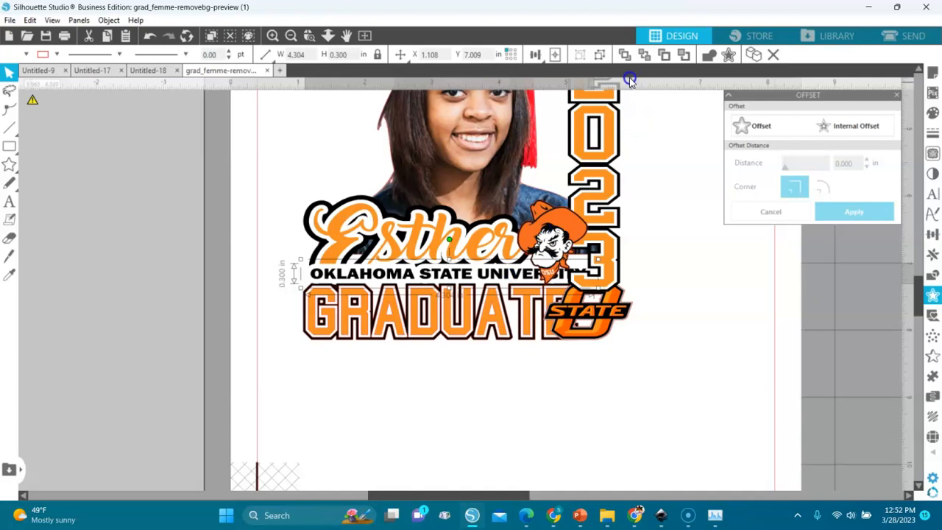
click(624, 54)
drag(557, 238, 557, 234)
key(Escape)
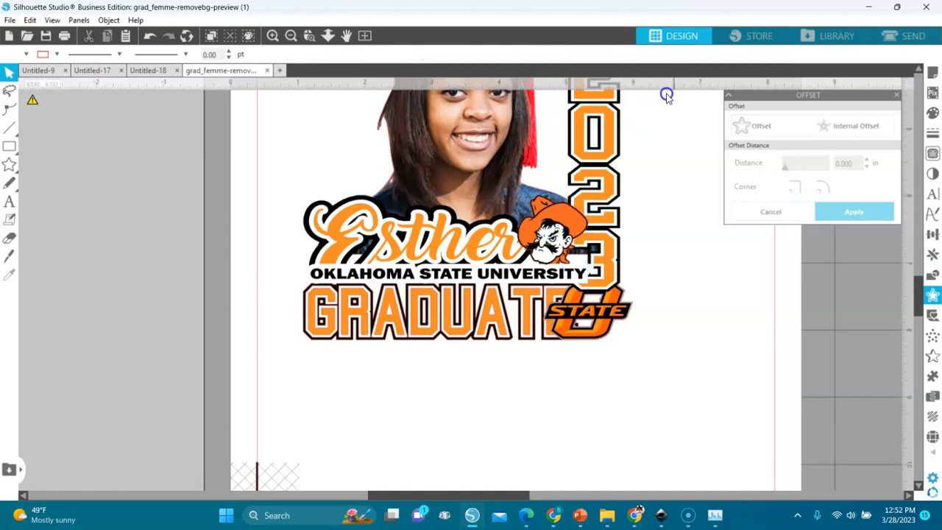
click(574, 228)
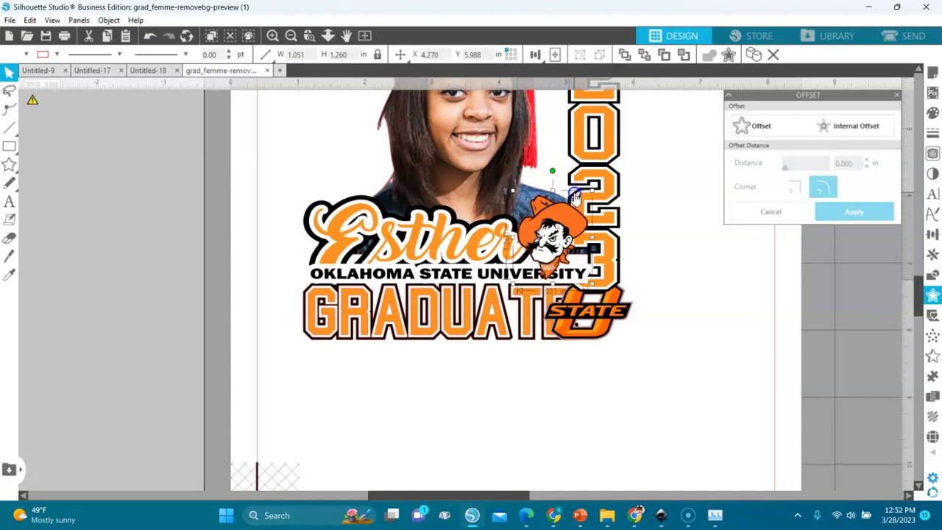
- Move the vertical 2023 slightly right, bring it to the front, and shift the university text slightly left to clear it
drag(603, 264, 608, 264)
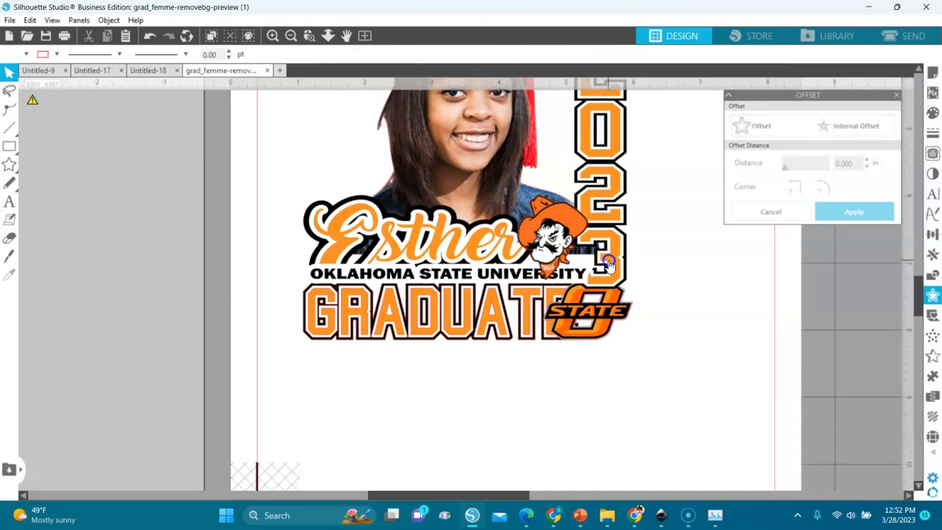
click(604, 217)
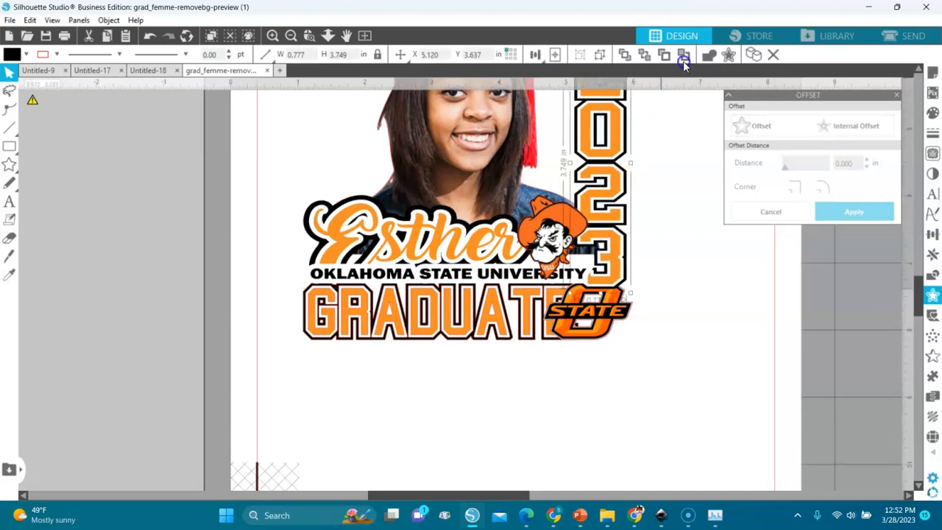
click(624, 54)
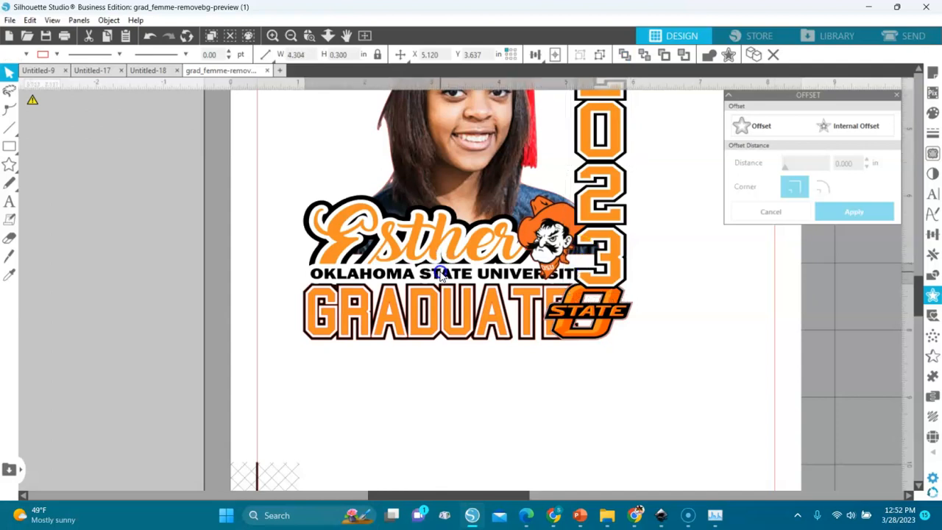
drag(440, 274, 432, 273)
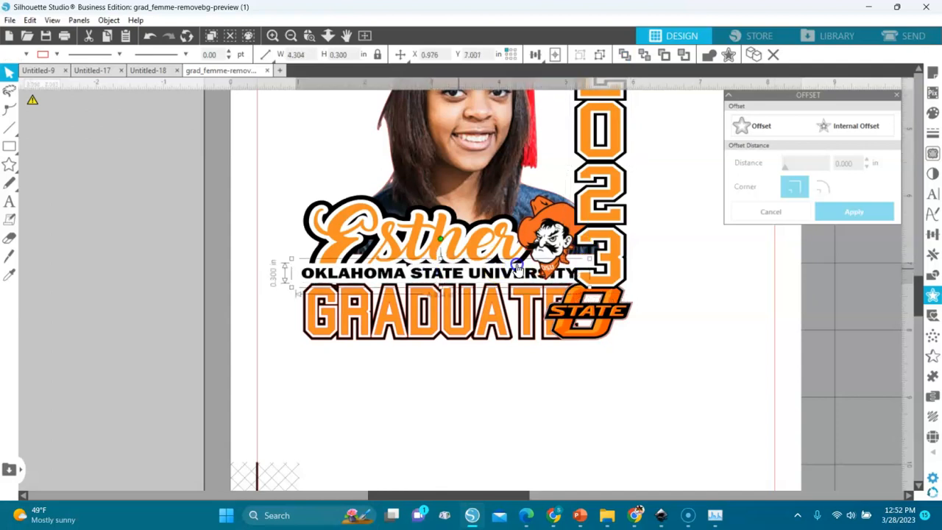
- Bring Class Of in front of 2023 and scale it down to about 1.6 in wide
click(294, 36)
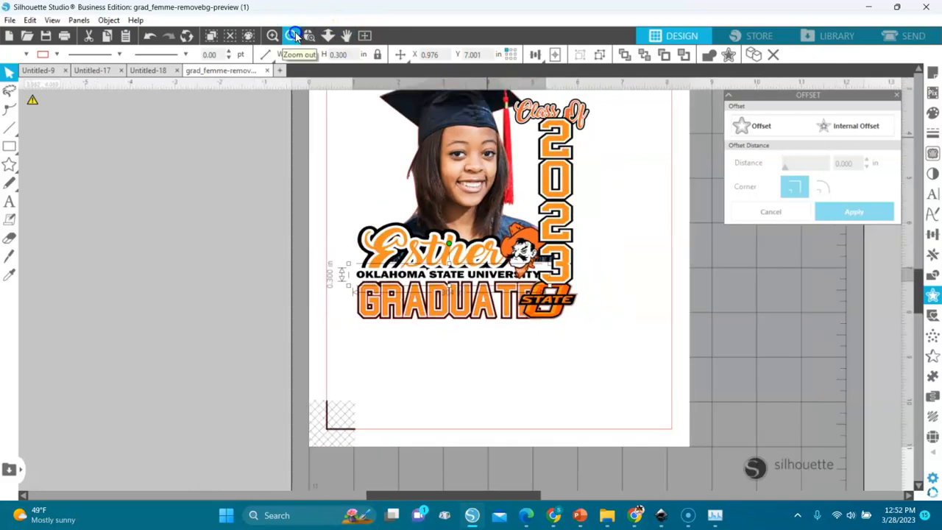
click(578, 116)
click(626, 57)
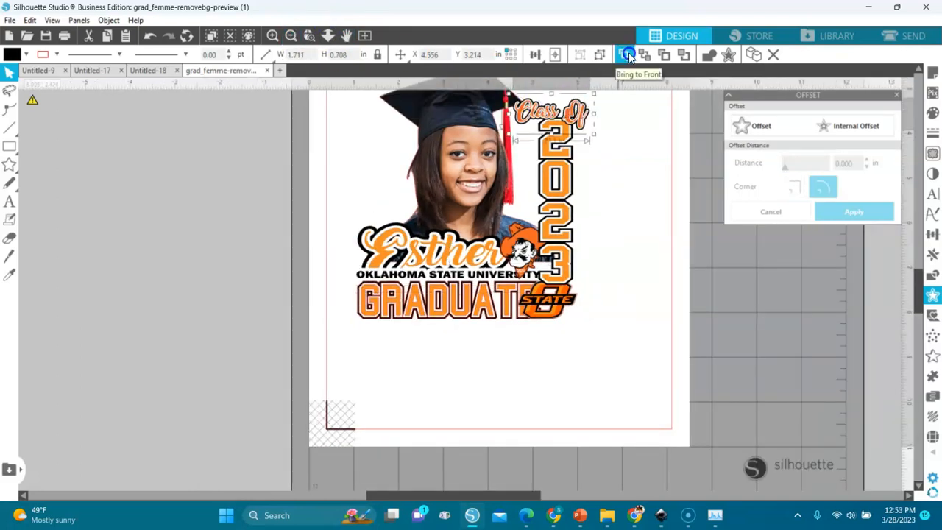
drag(592, 134, 573, 131)
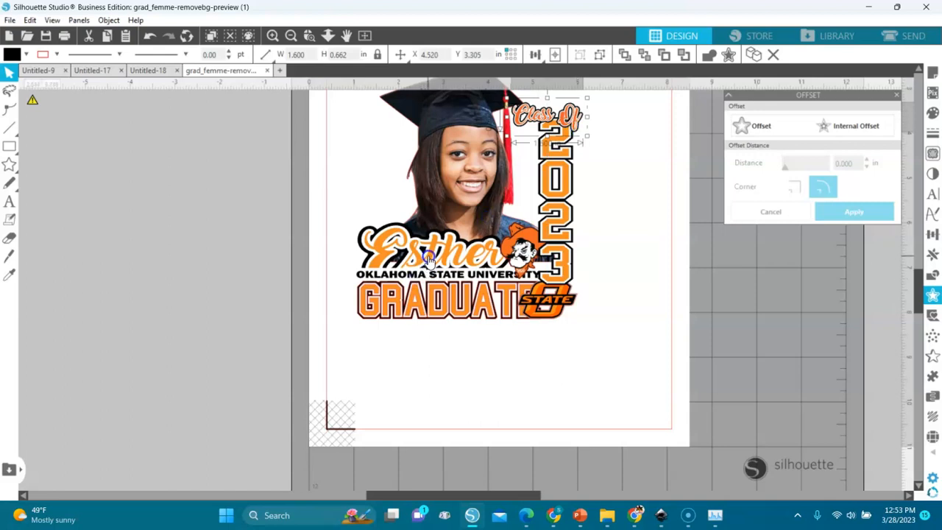
- Nudge the layered name slightly up to open space above the university text
click(432, 255)
drag(434, 252, 432, 251)
key(Escape)
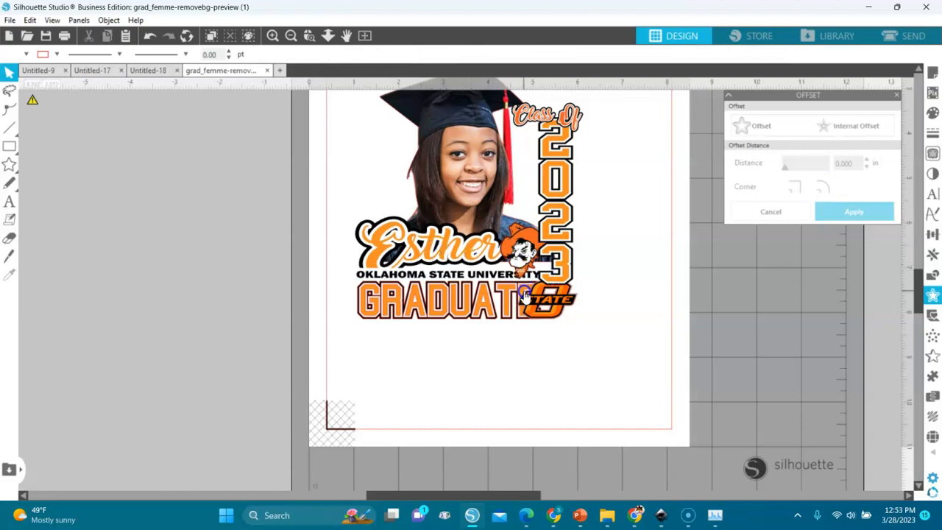
- Ungroup the university text and fill its white backing with the design's orange, without adding another offset
click(474, 272)
right_click(474, 273)
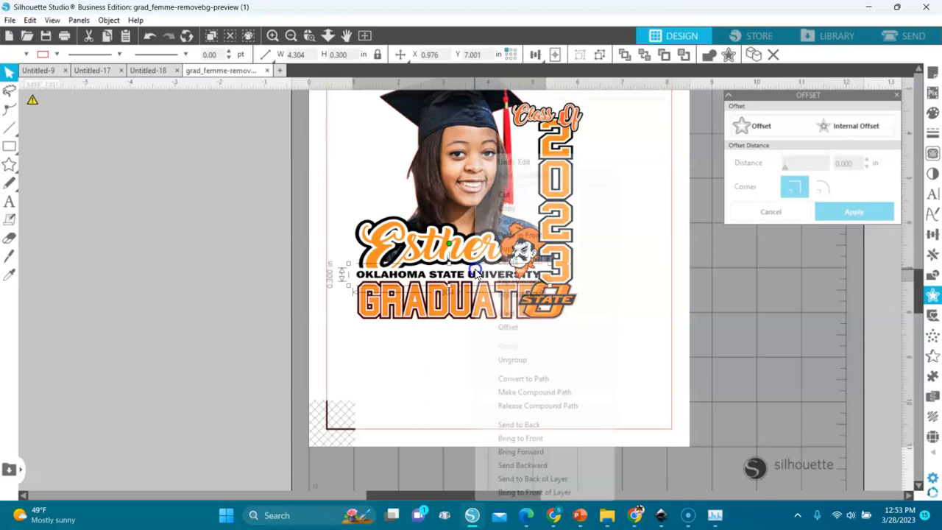
click(505, 359)
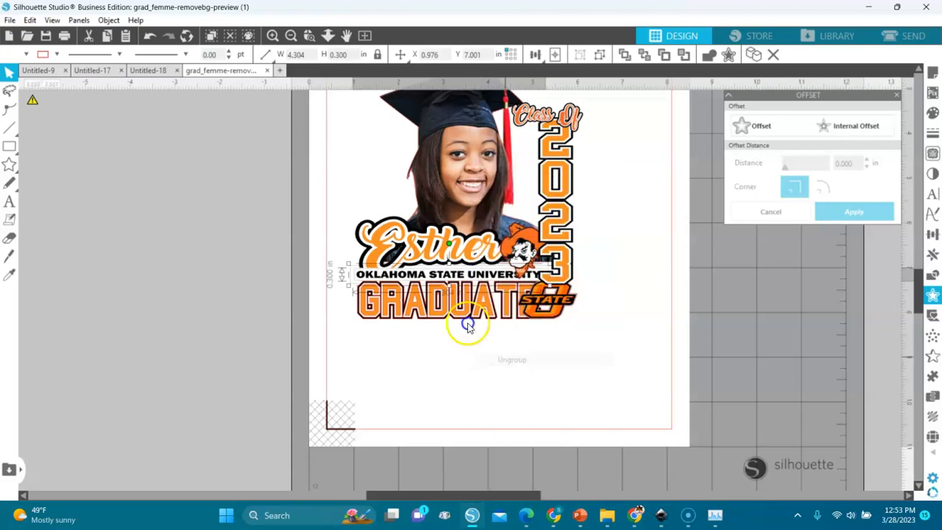
click(299, 293)
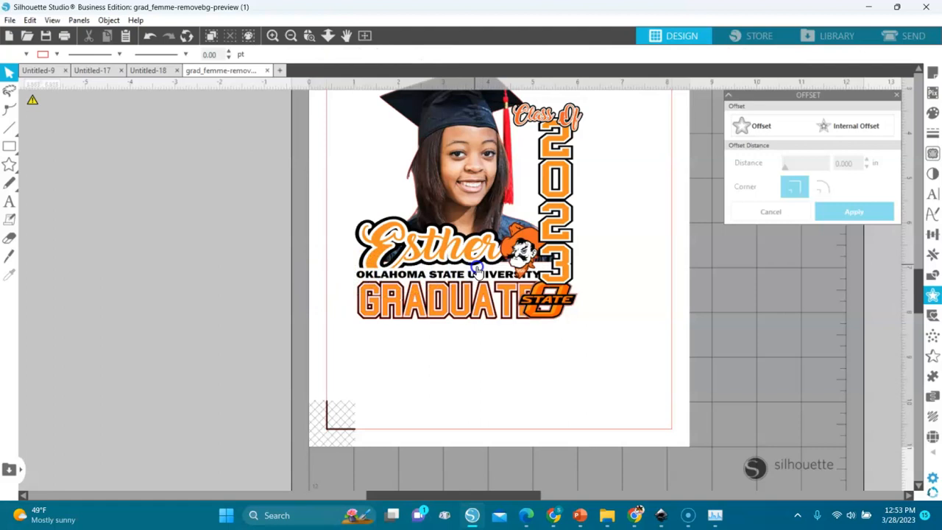
click(351, 276)
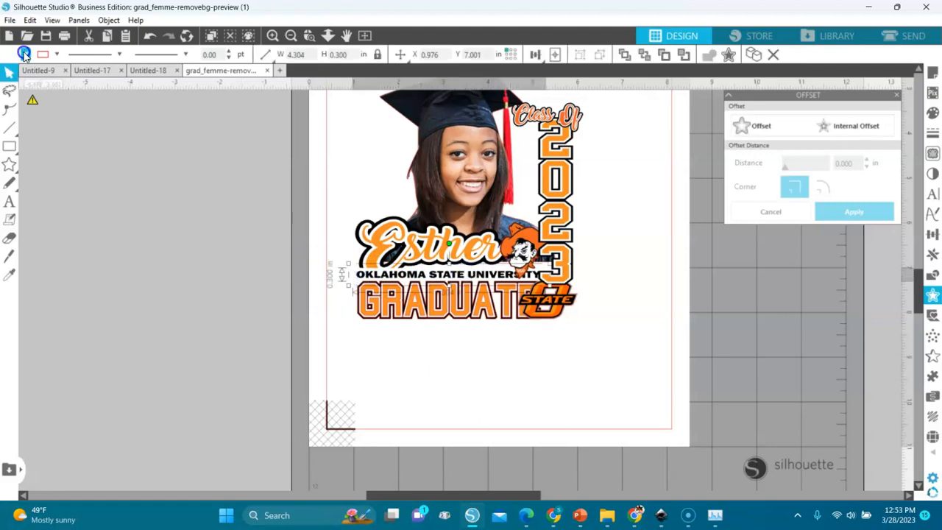
click(24, 54)
click(46, 74)
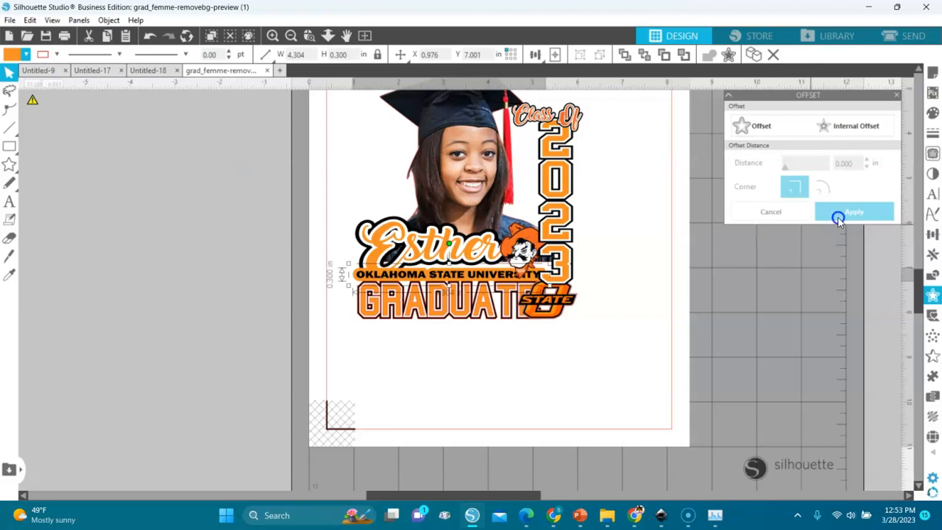
click(757, 129)
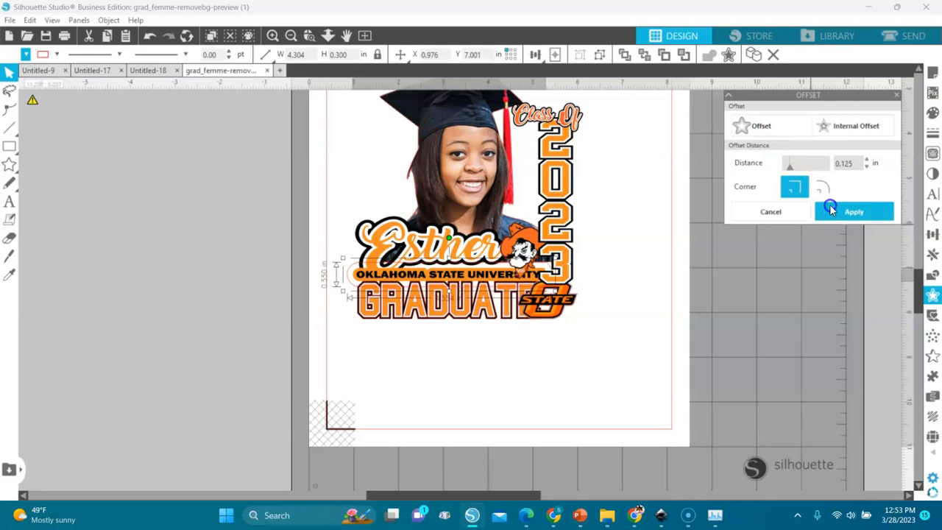
click(794, 213)
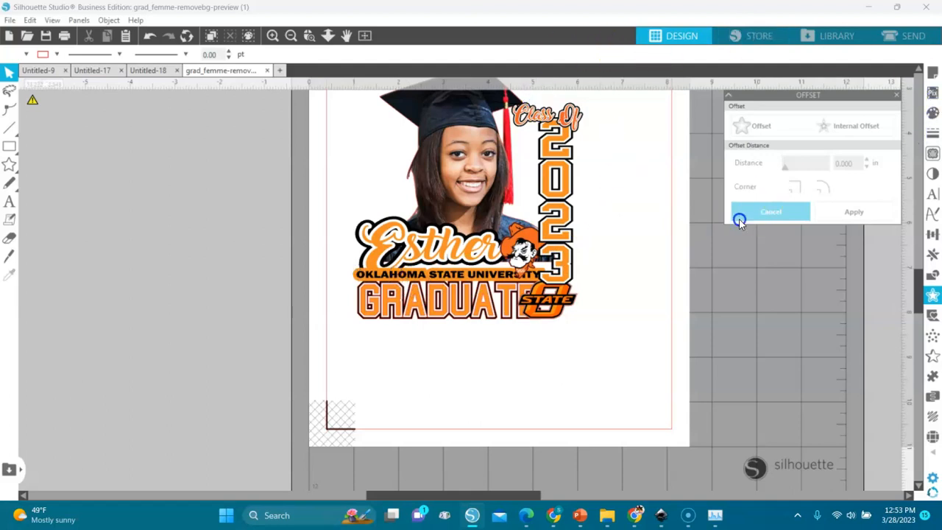
- Group all parts of the graduation design and move the group off the page into the empty area beside it
click(362, 33)
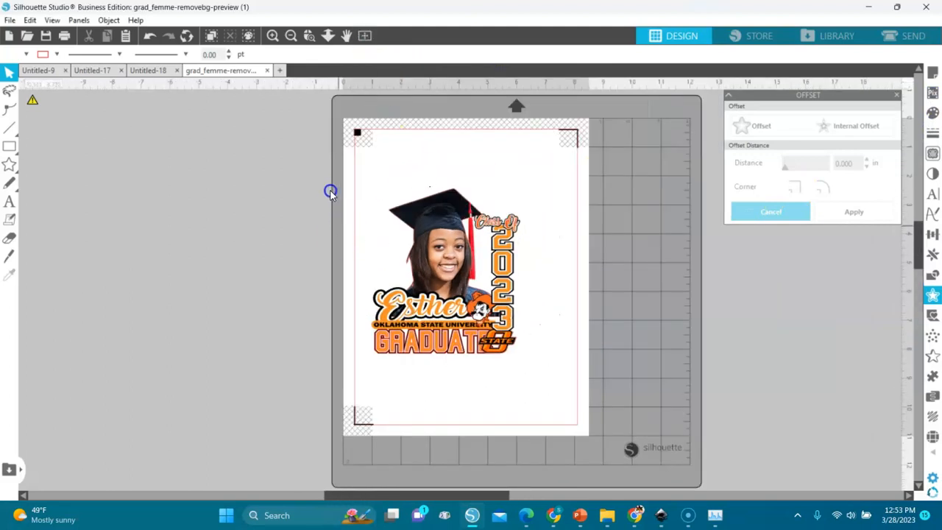
drag(320, 164, 538, 370)
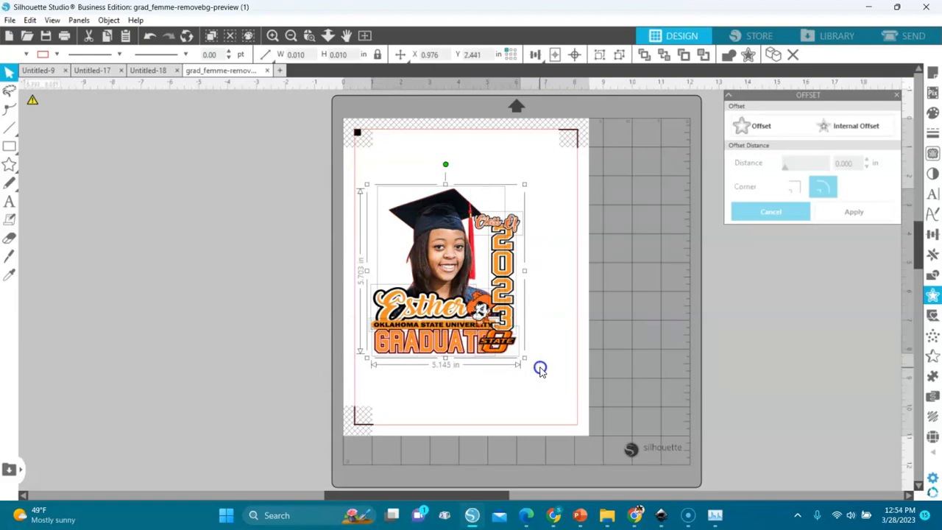
key(i)
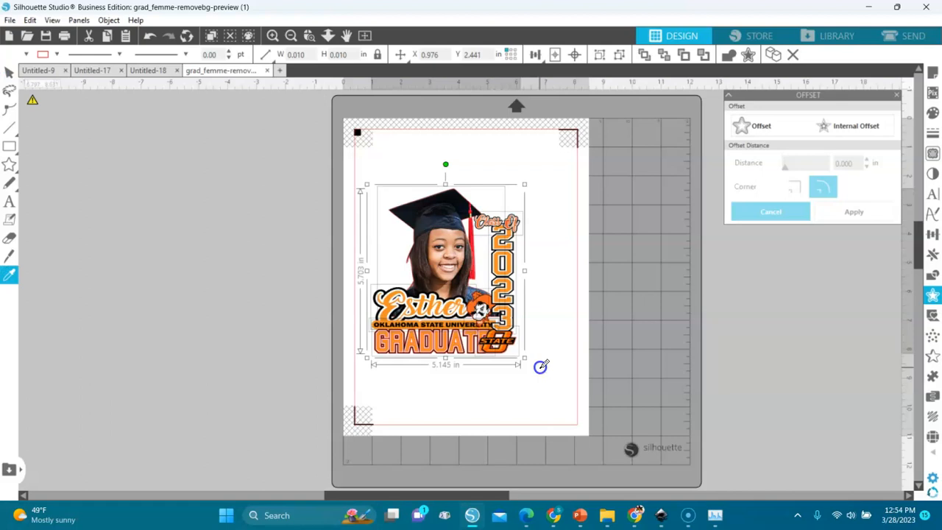
key(v)
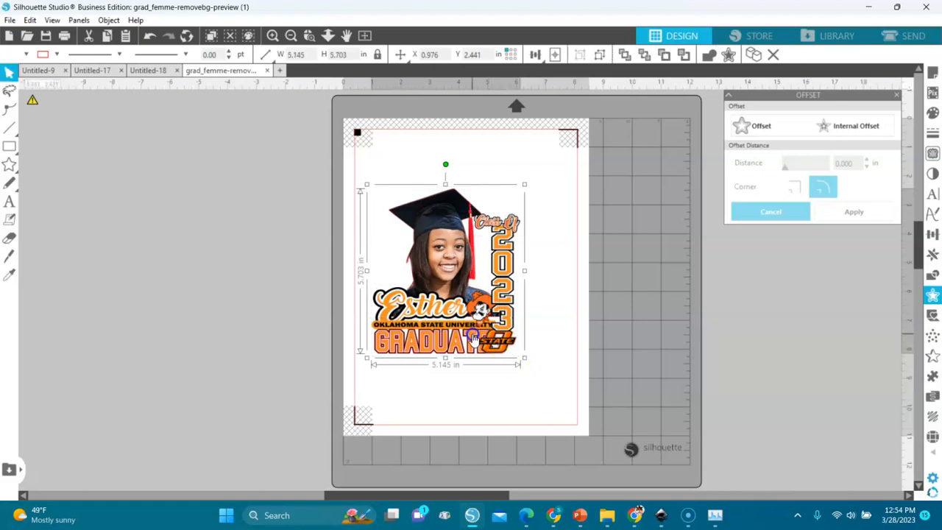
drag(475, 336, 256, 325)
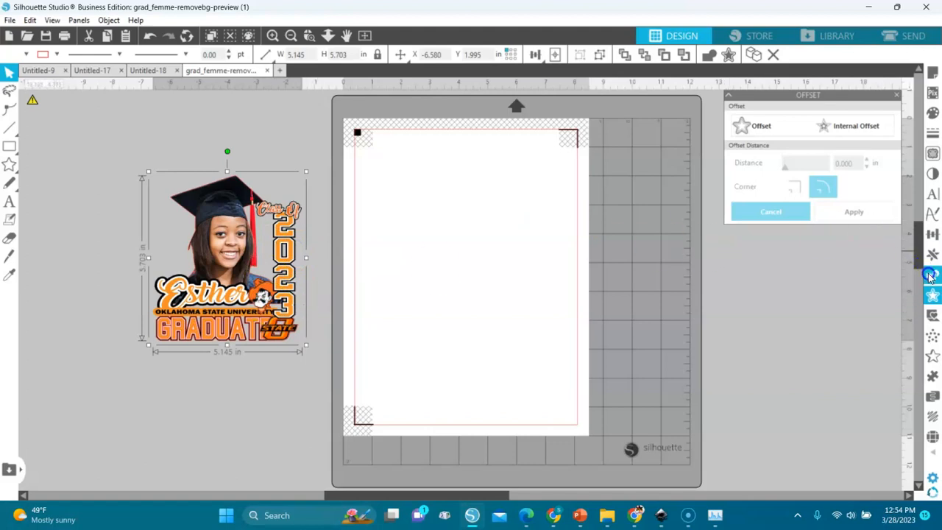
- Select the grouped design beside the page and shift it up about 0.5 in
click(742, 131)
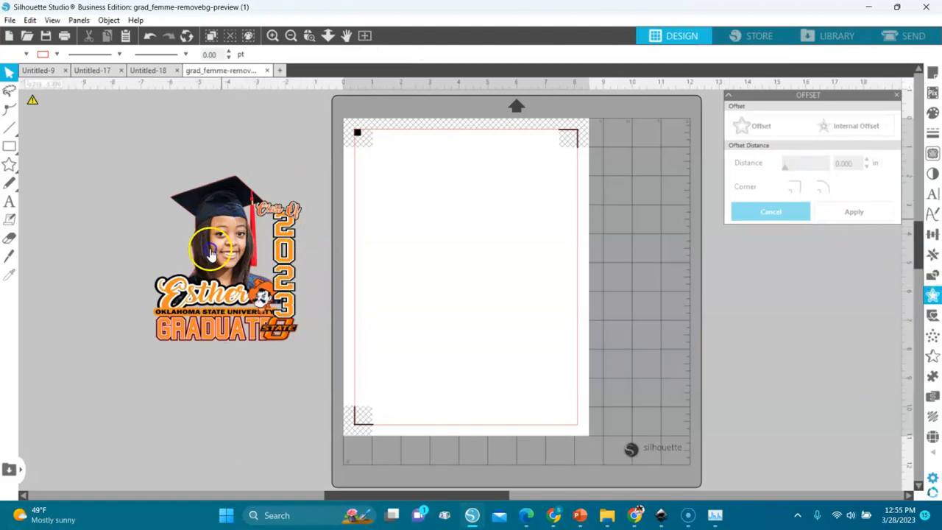
click(279, 263)
click(309, 37)
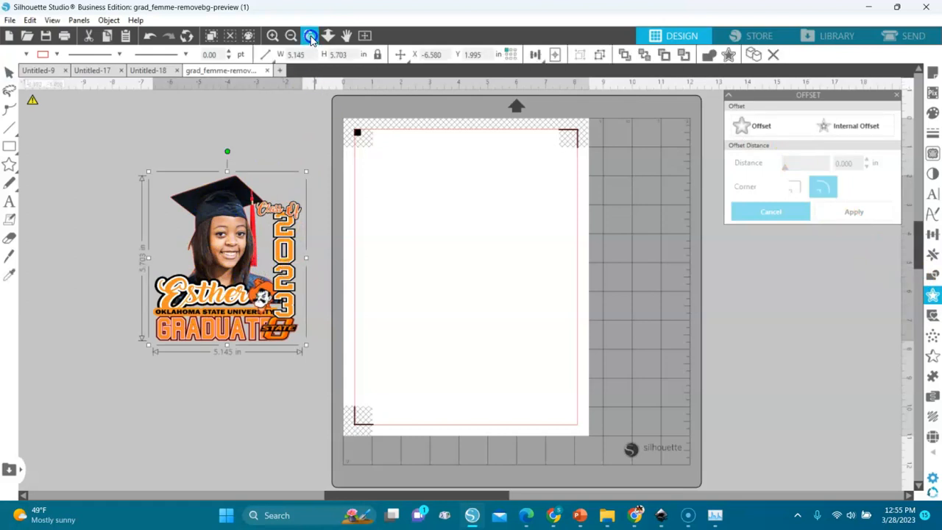
click(289, 235)
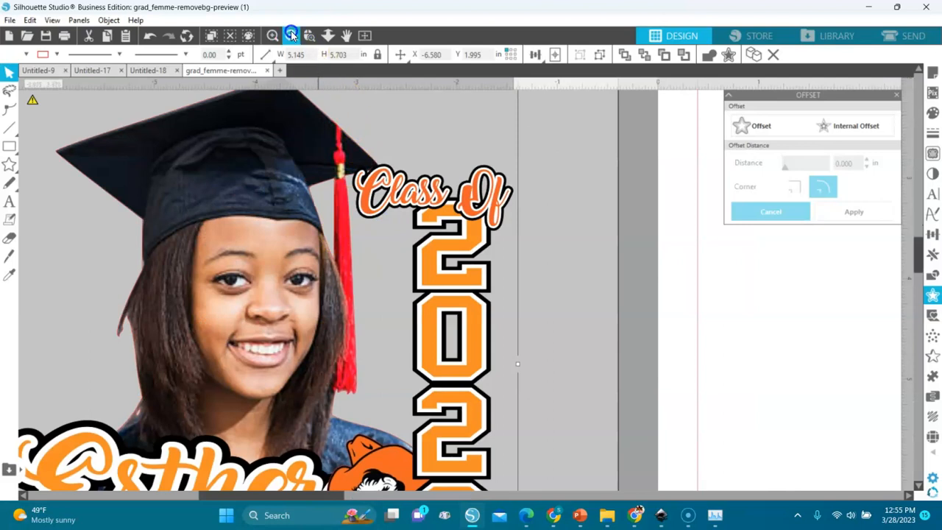
click(291, 35)
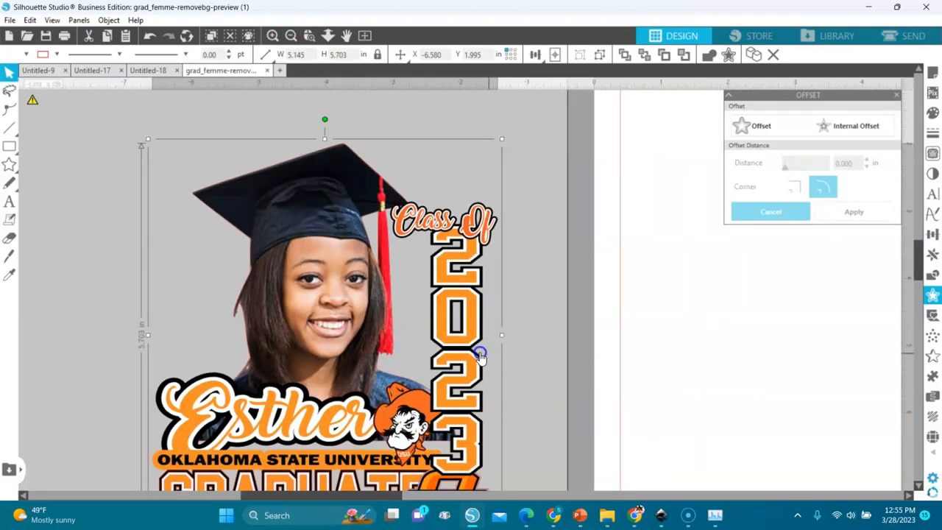
scroll(473, 336, down, 1)
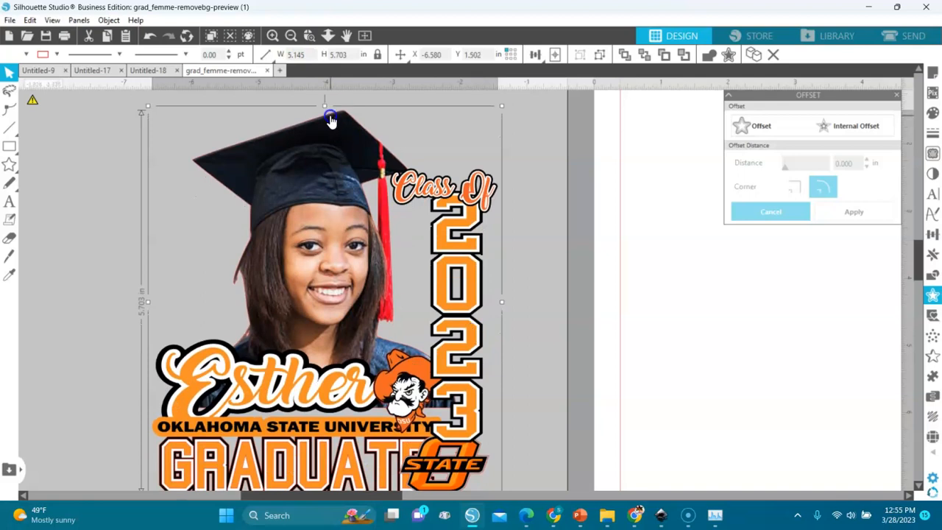
- Create a round-cornered offset outline about 5.33 in wide and 5.89 in high around the grouped design
click(291, 37)
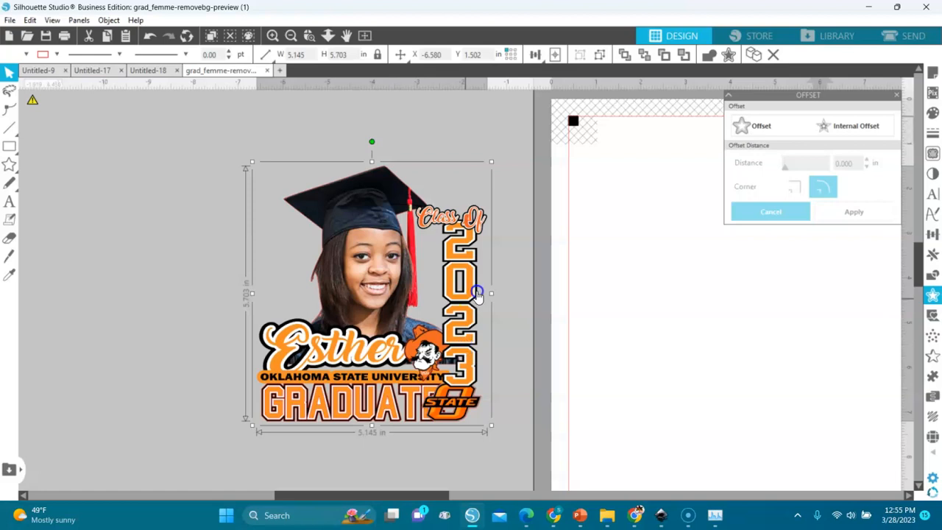
click(736, 138)
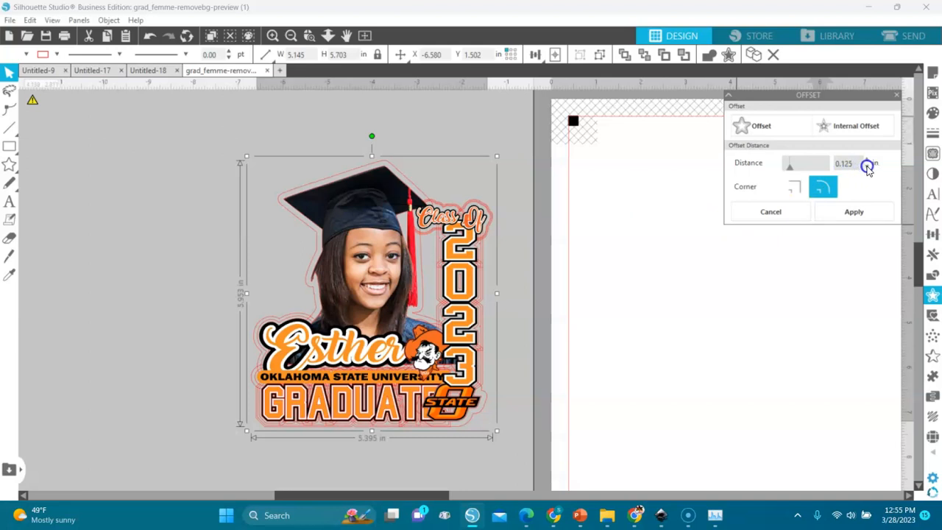
click(868, 167)
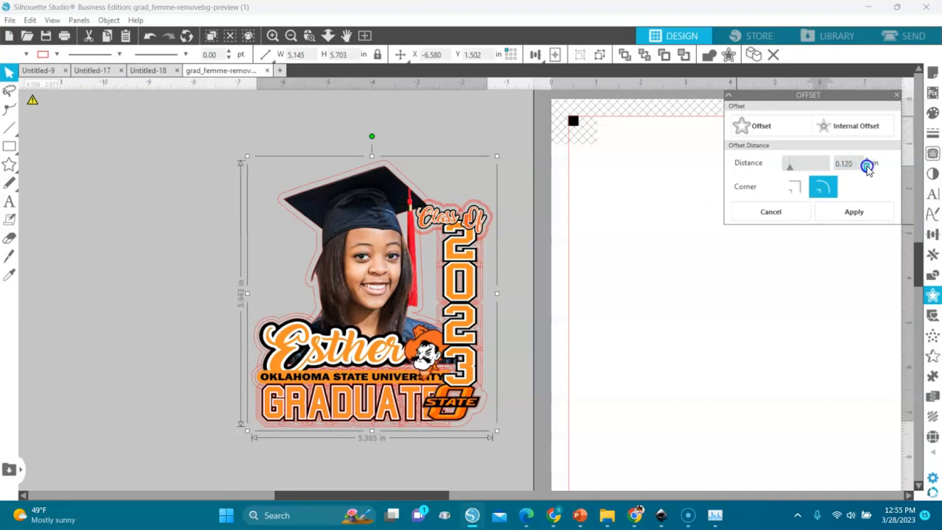
click(868, 168)
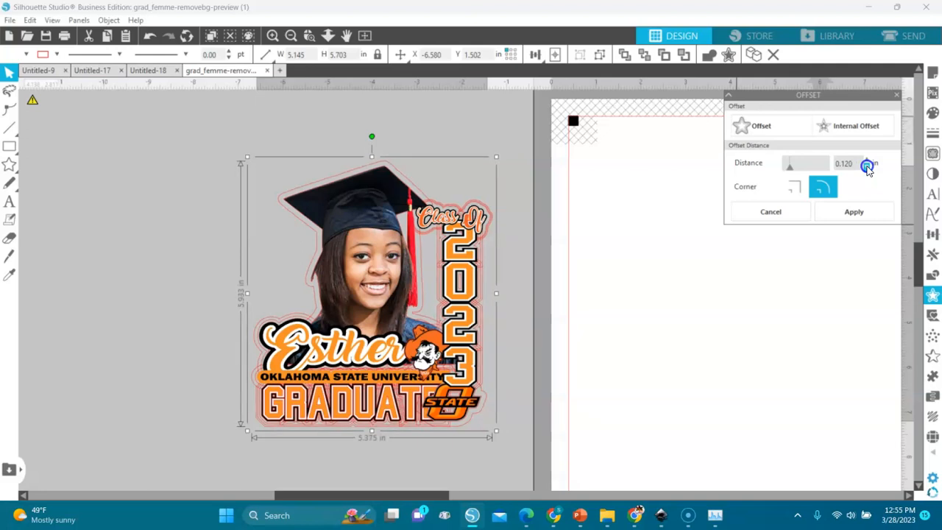
click(868, 168)
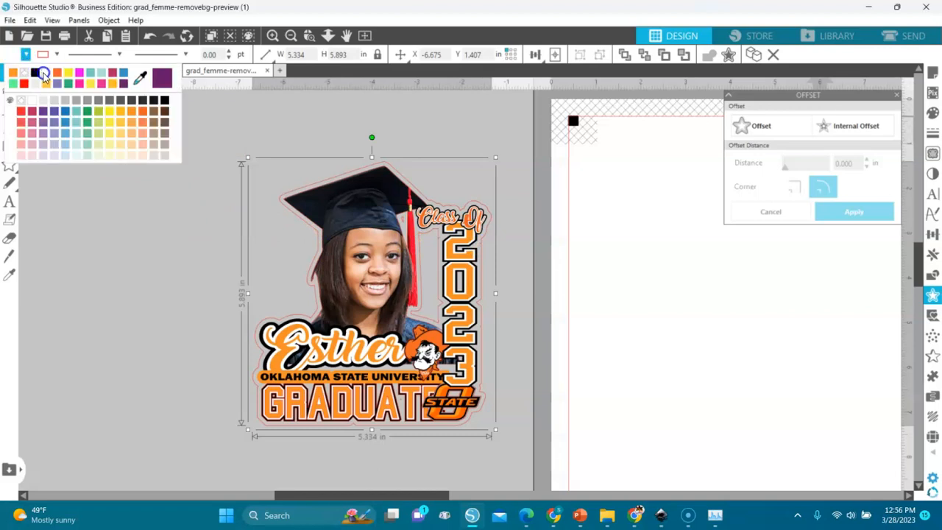
- Fill the design's offset white and surround it with a second, black-filled, round-cornered offset about 5.5 in wide and 6.06 in high
click(44, 74)
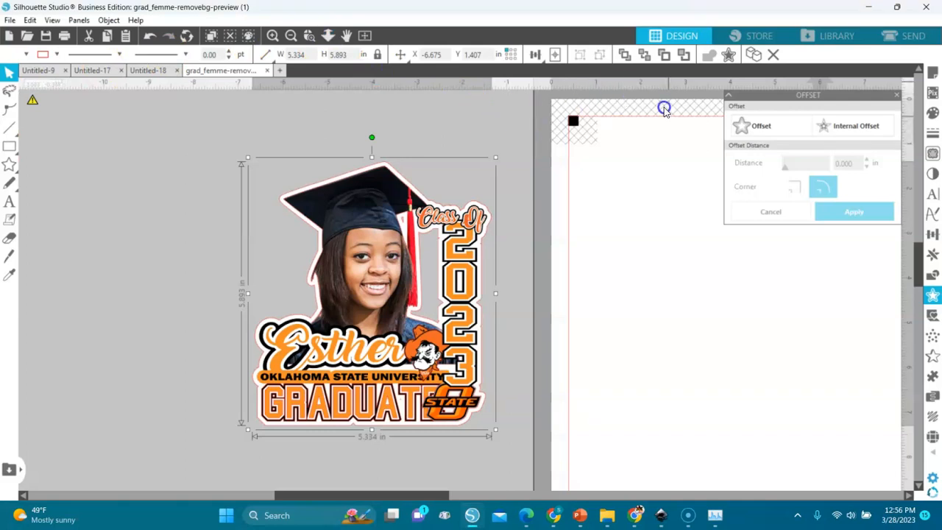
click(738, 130)
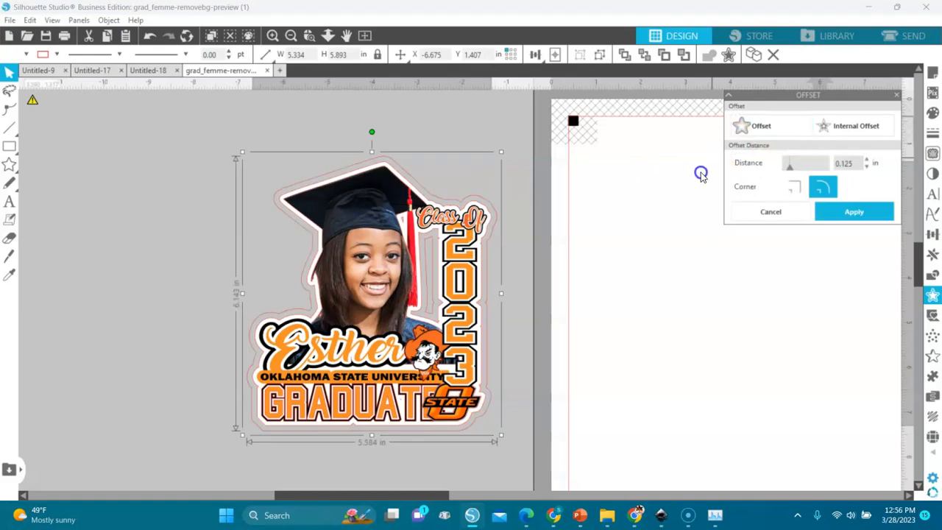
click(866, 168)
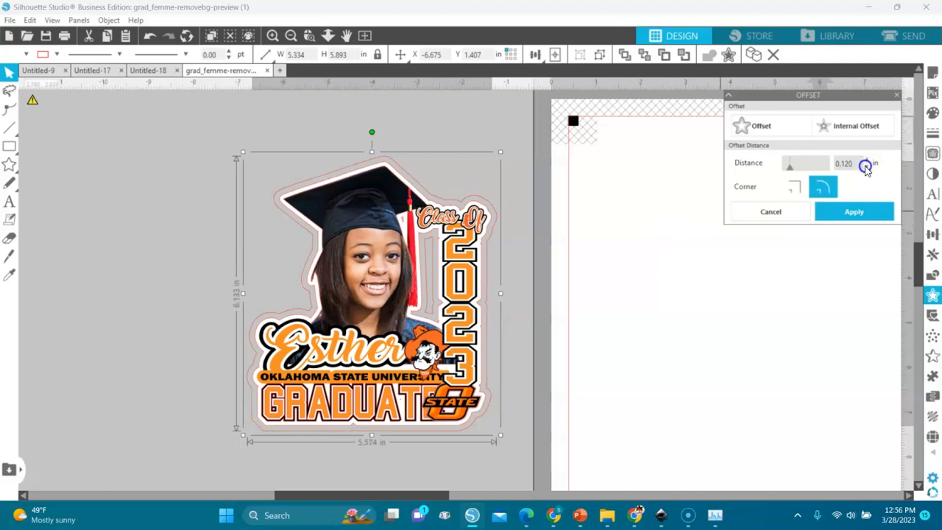
click(866, 169)
click(866, 169)
click(866, 169)
click(866, 169)
click(866, 168)
click(866, 168)
click(846, 208)
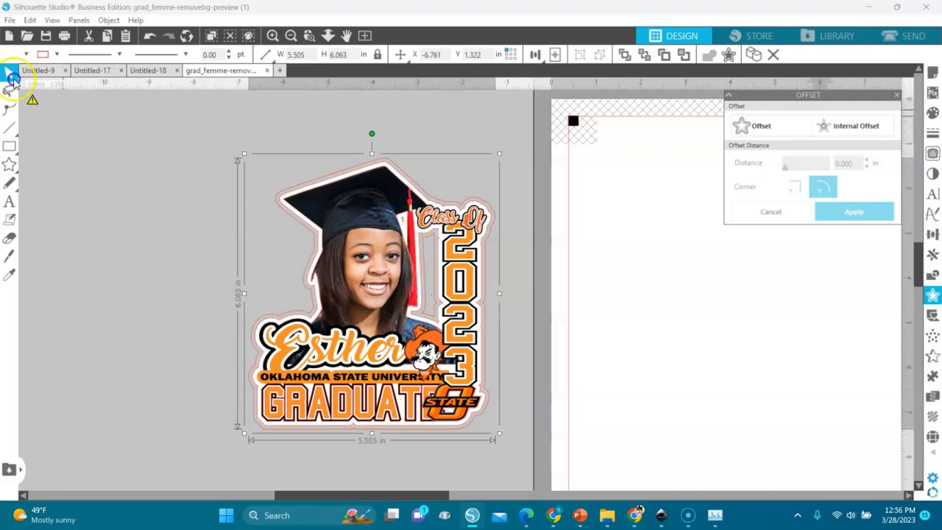
click(25, 56)
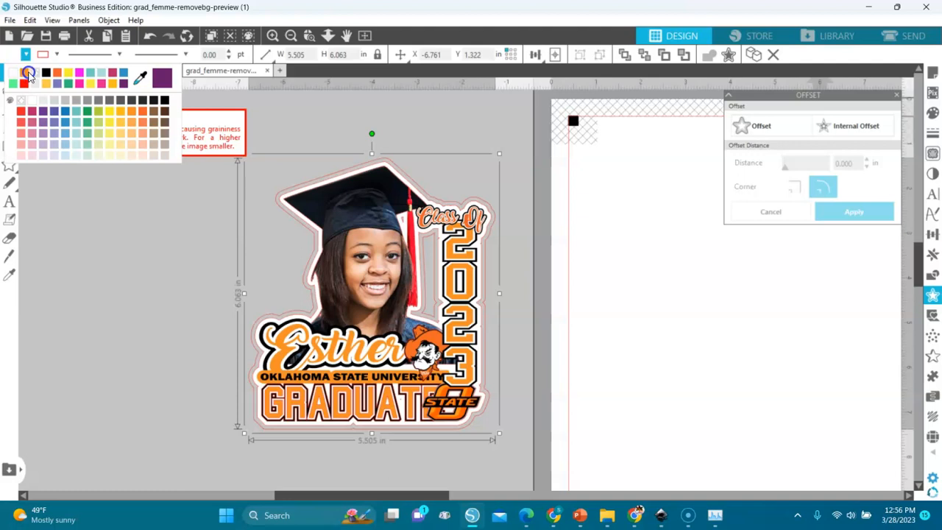
click(45, 73)
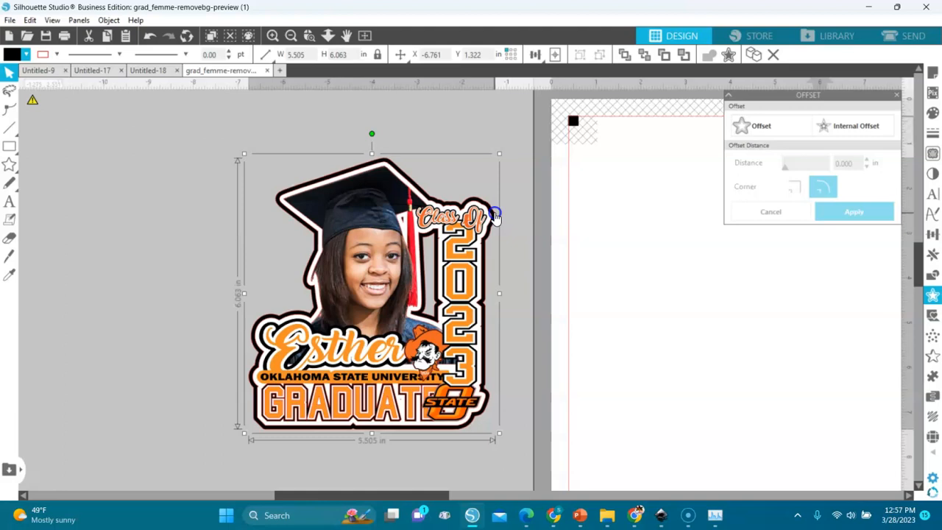
- Release the black offset's compound path and move the narrow inner piece beside the tassel onto the page
right_click(495, 214)
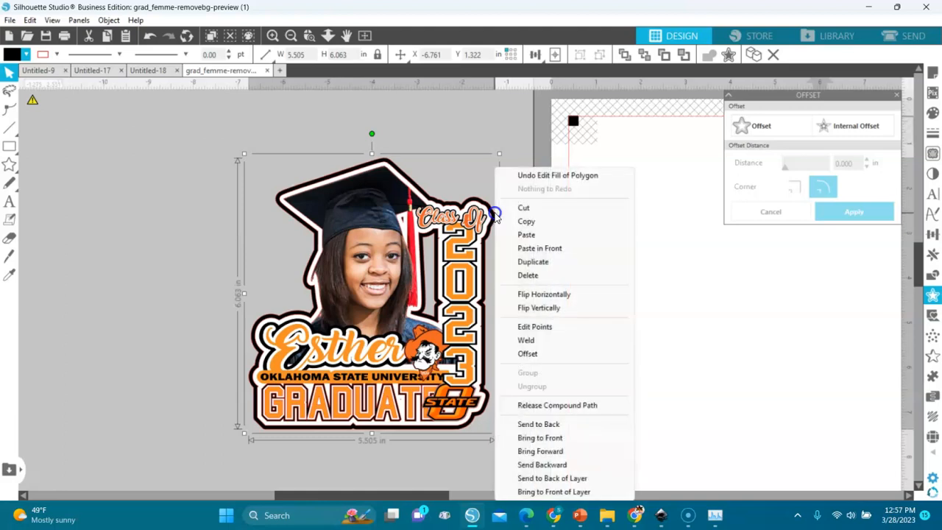
click(525, 406)
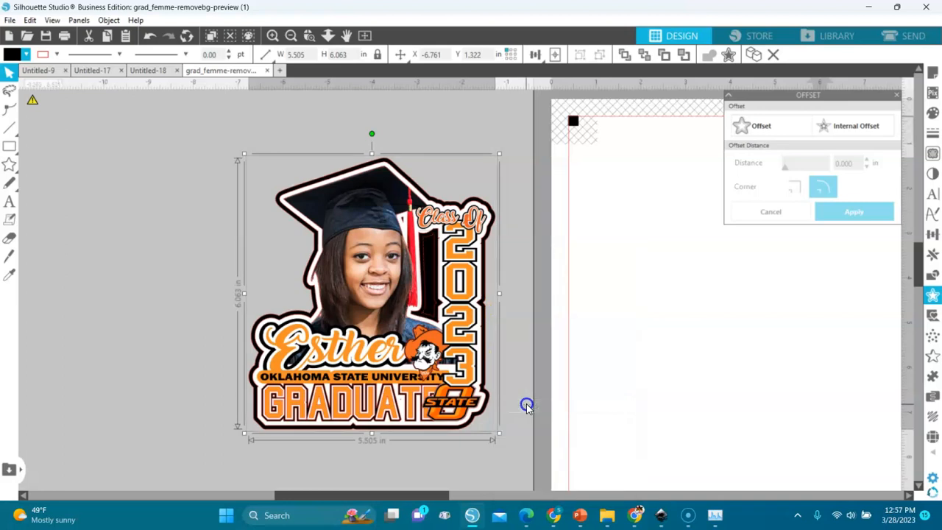
click(526, 260)
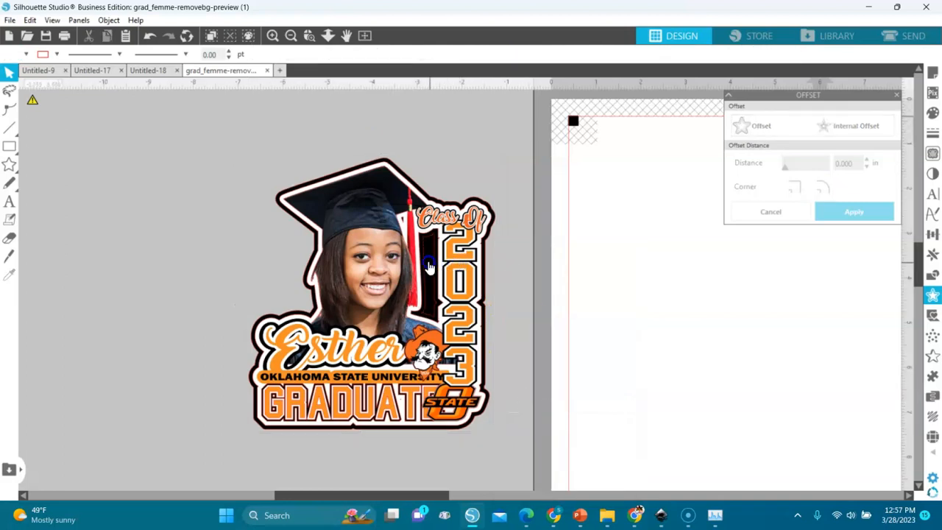
drag(430, 271, 597, 272)
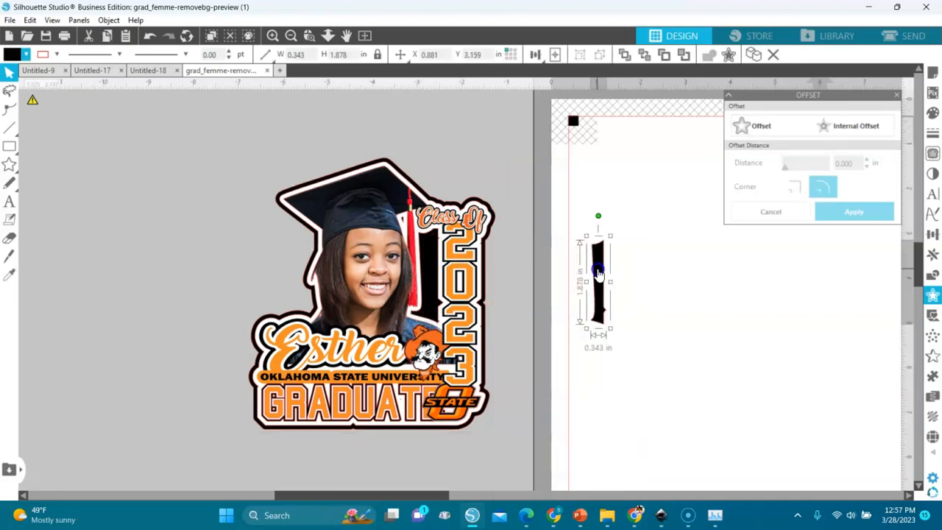
- Try the design's orange as the outer offset's fill, and set the fill back to black
click(430, 265)
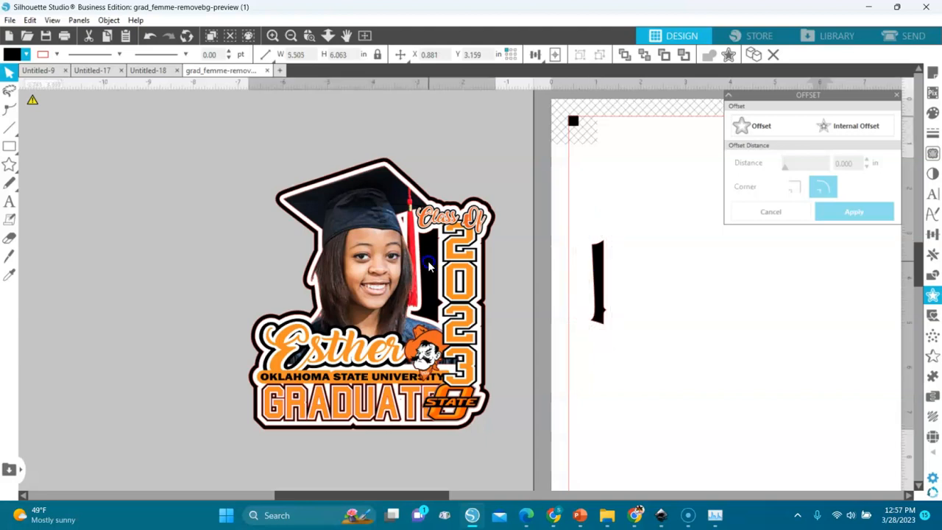
click(30, 55)
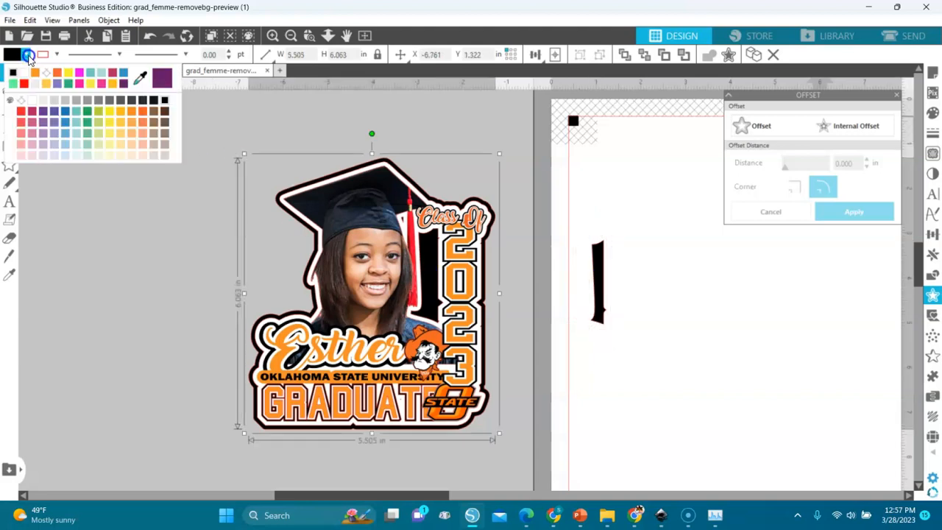
click(34, 73)
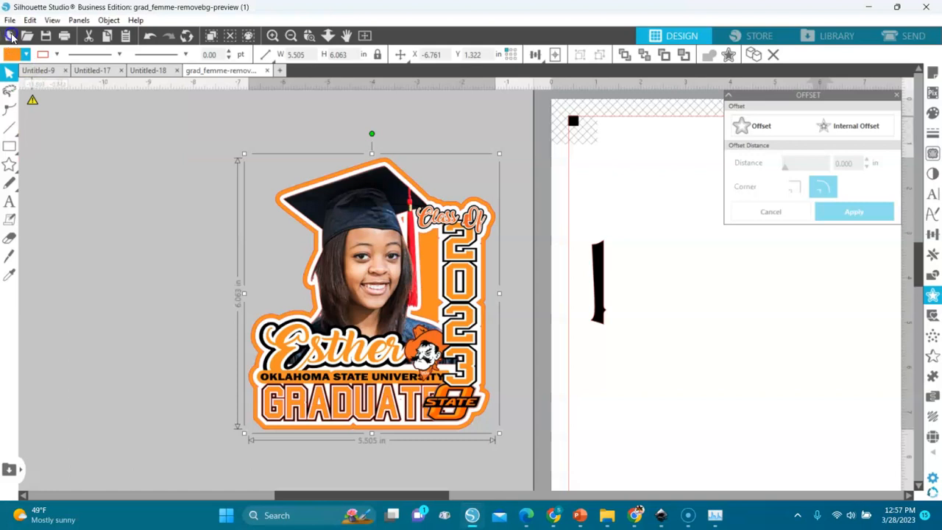
click(24, 54)
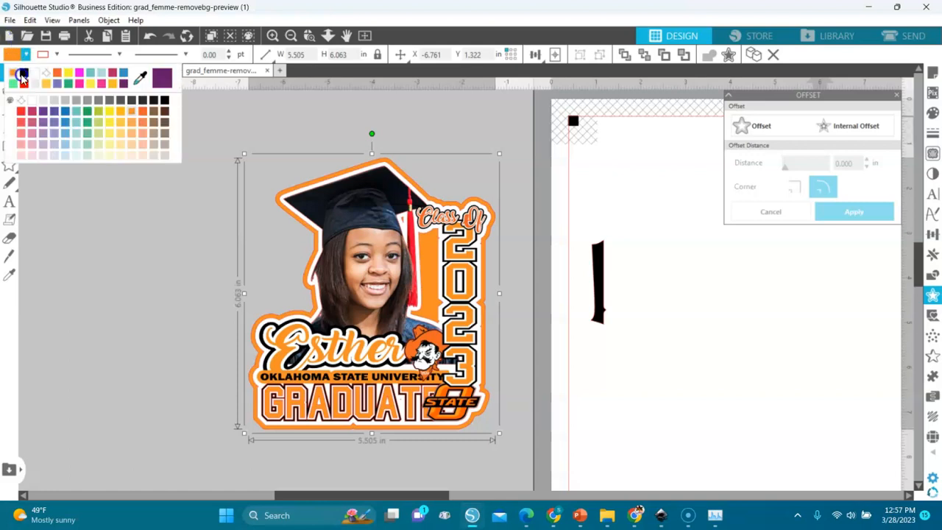
click(22, 75)
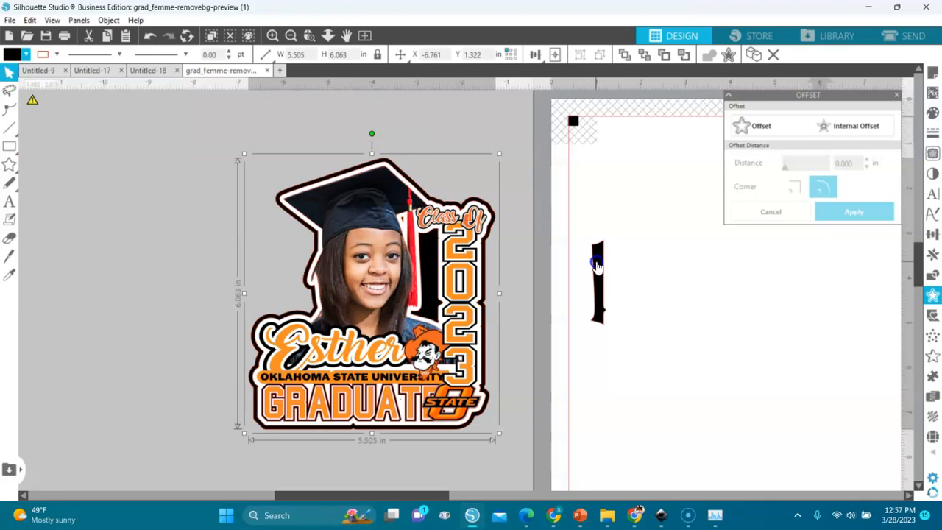
- Try deleting the narrow inner piece, and undo back to the black offset with its compound path intact
key(i)
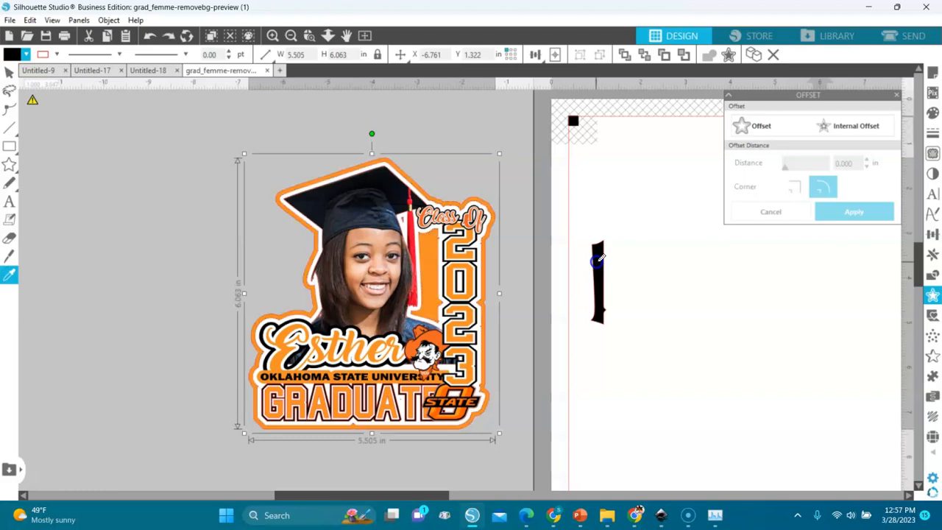
click(600, 258)
key(Delete)
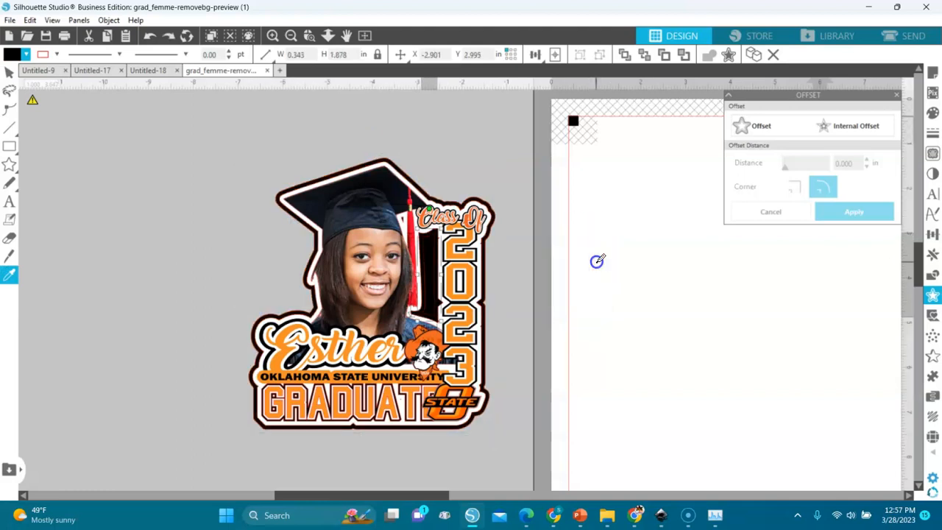
key(ctrl+z)
key(ctrl+z)
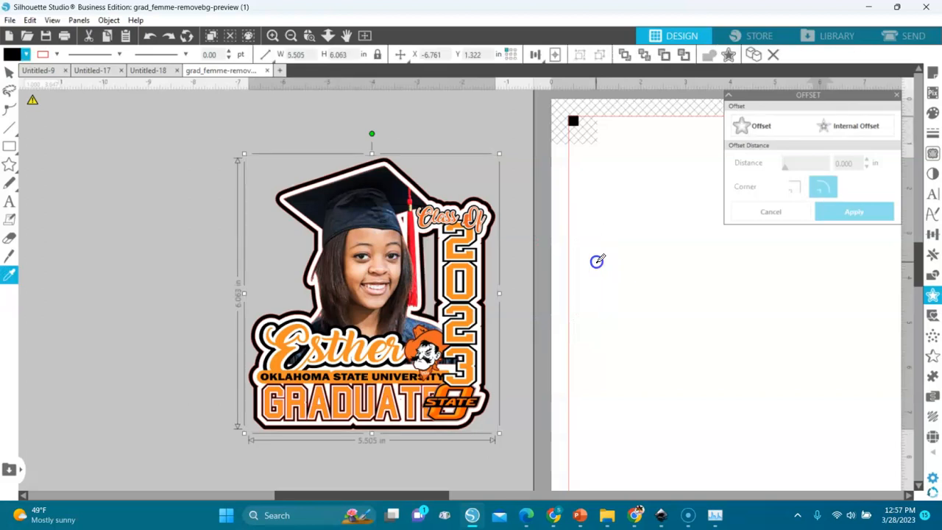
key(v)
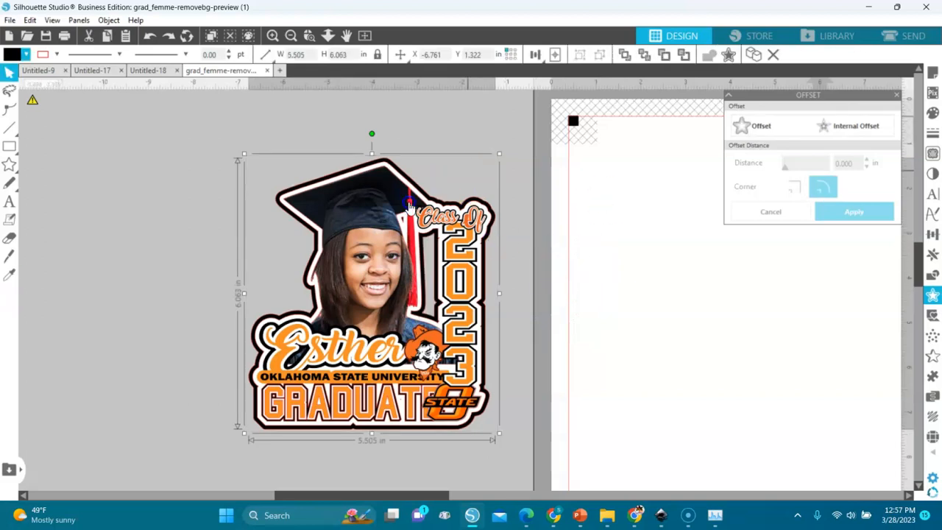
- Select the whole design with both offsets, make its line colour transparent, and group everything
drag(524, 126, 225, 447)
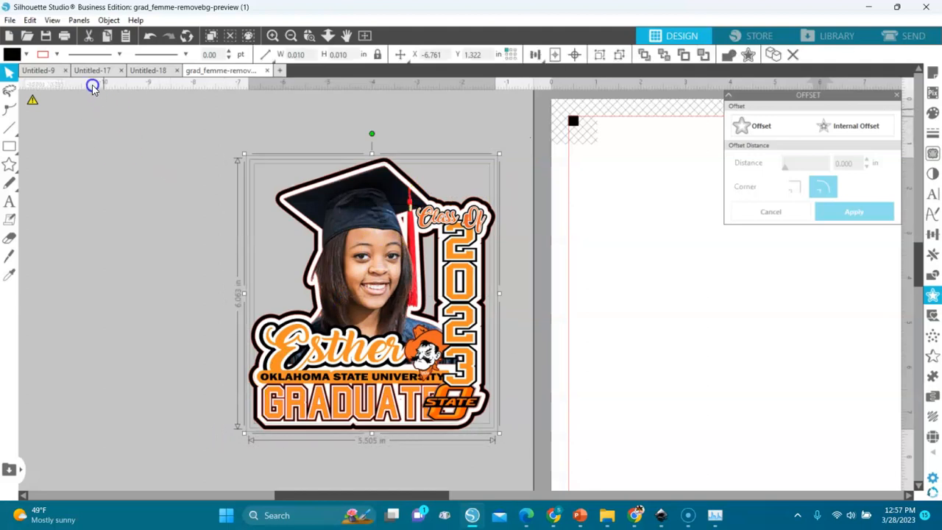
click(53, 55)
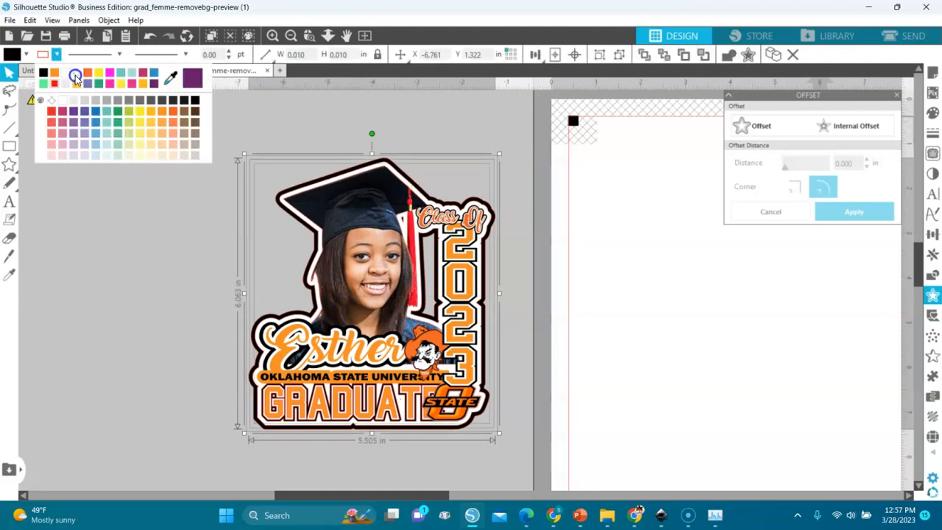
click(75, 78)
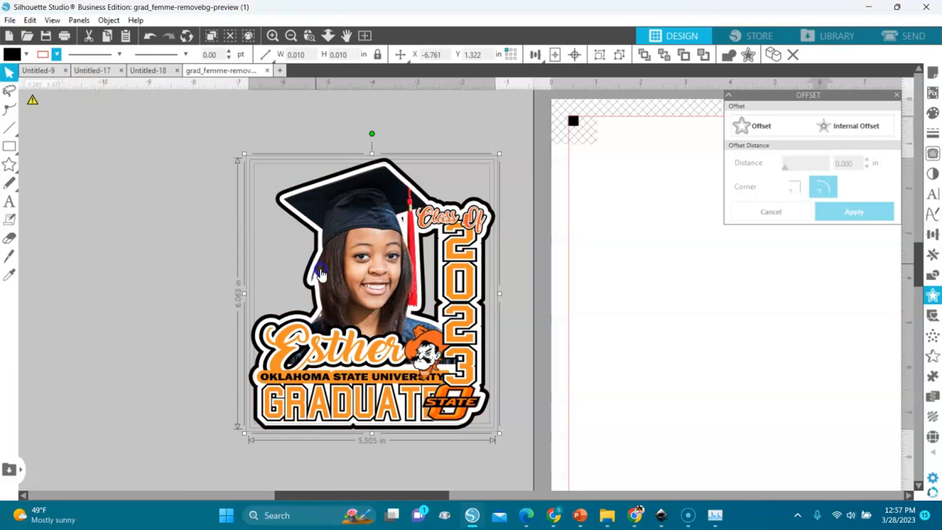
key(ctrl+g)
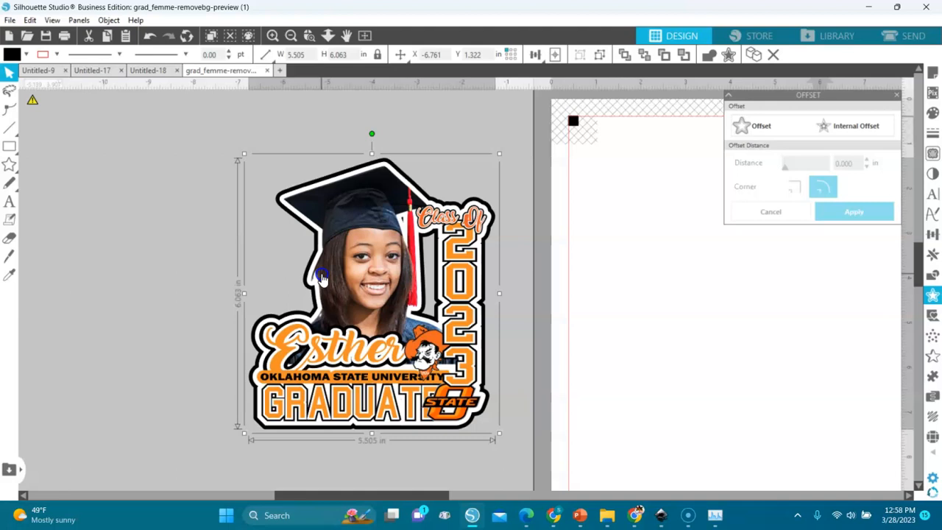
- Centre the grouped graduation design on the page
drag(350, 353, 441, 321)
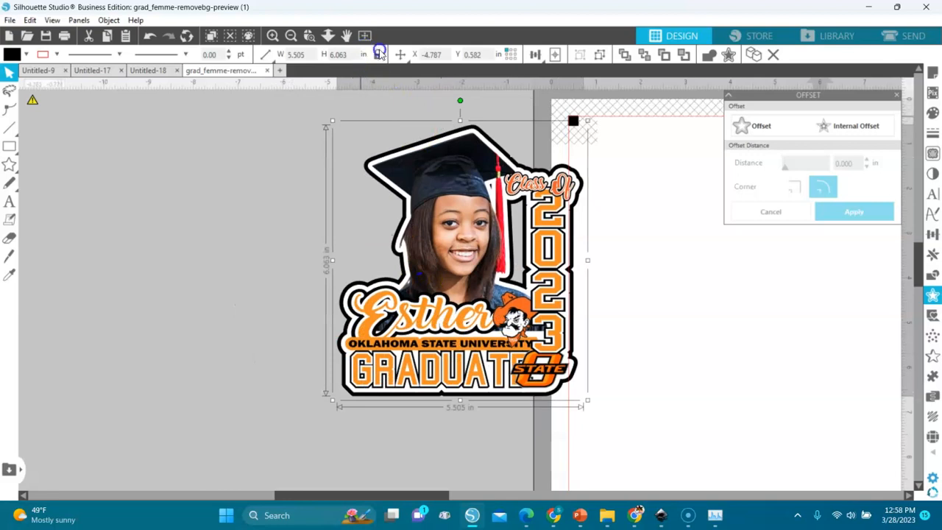
click(533, 54)
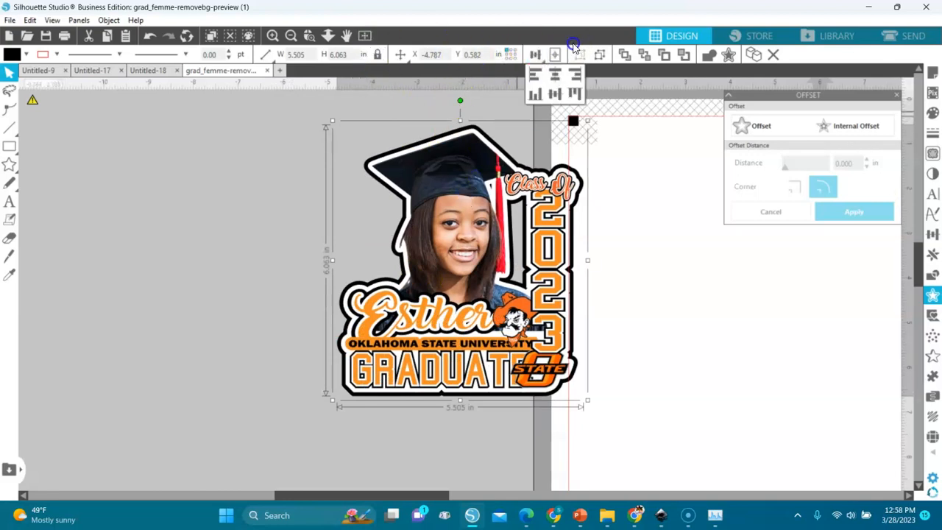
click(557, 55)
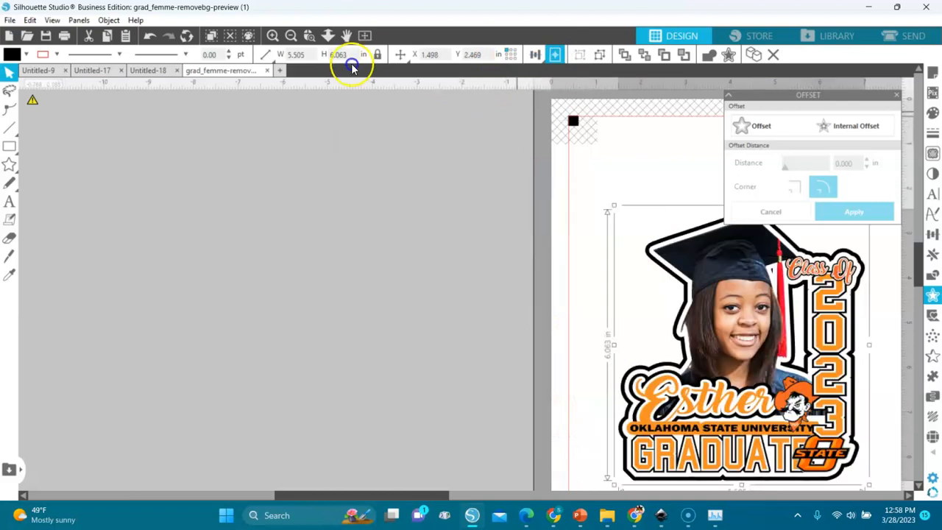
click(366, 36)
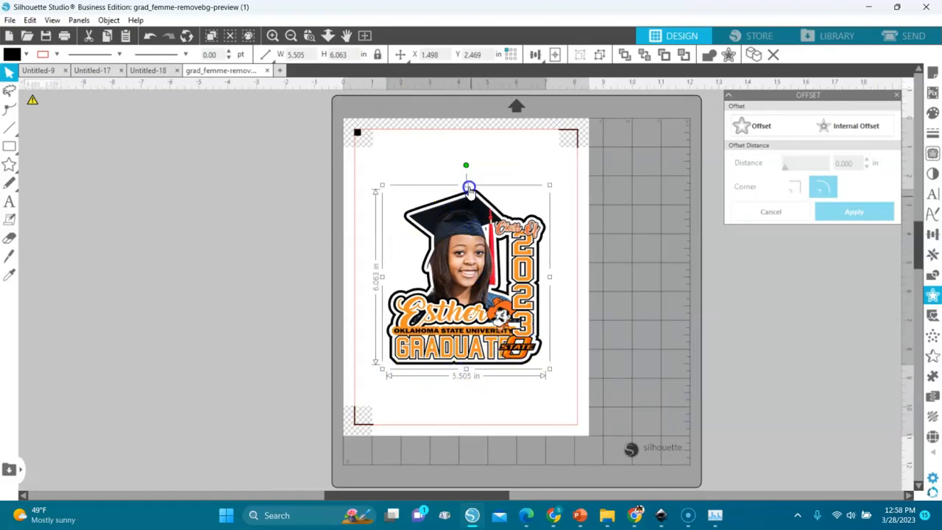
- Stretch the design vertically to about 6.4 in, and scale it down proportionally to about 4.67 in wide and 5.43 in high
drag(467, 184, 467, 175)
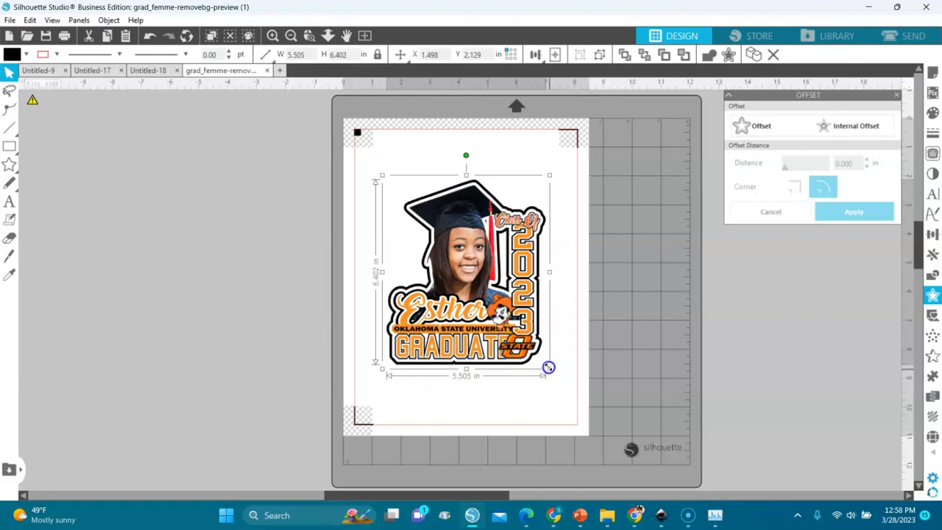
click(376, 57)
drag(550, 373, 536, 337)
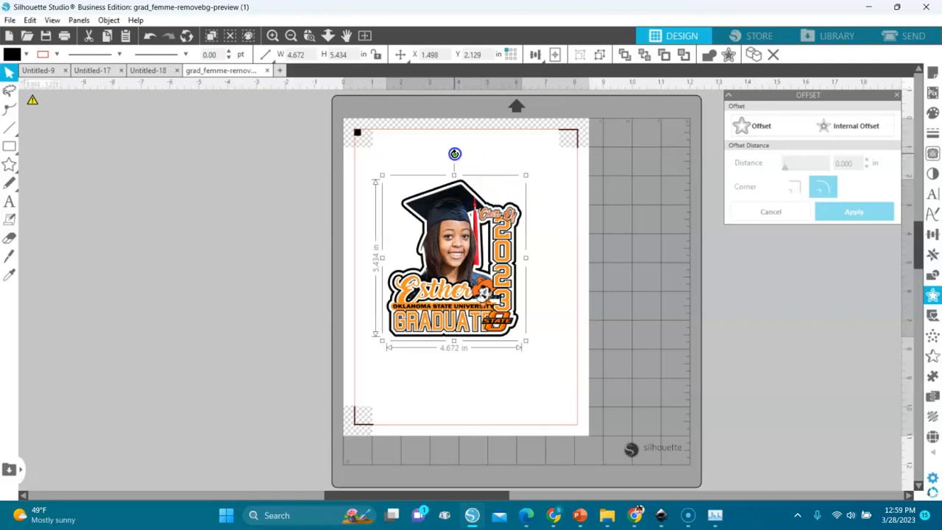
- Rotate the design 90° counterclockwise and place it in the upper half of the page, just inside the cut border
drag(455, 156, 376, 257)
drag(516, 264, 525, 222)
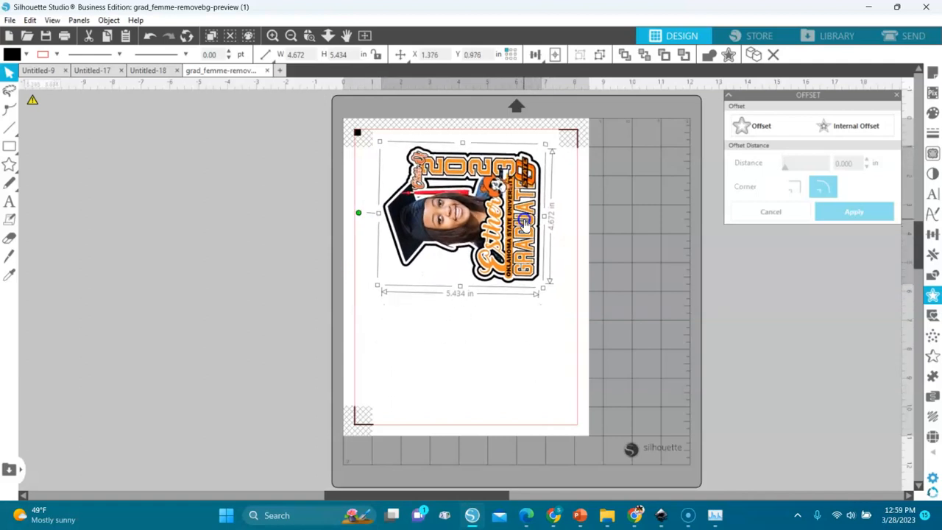
click(357, 212)
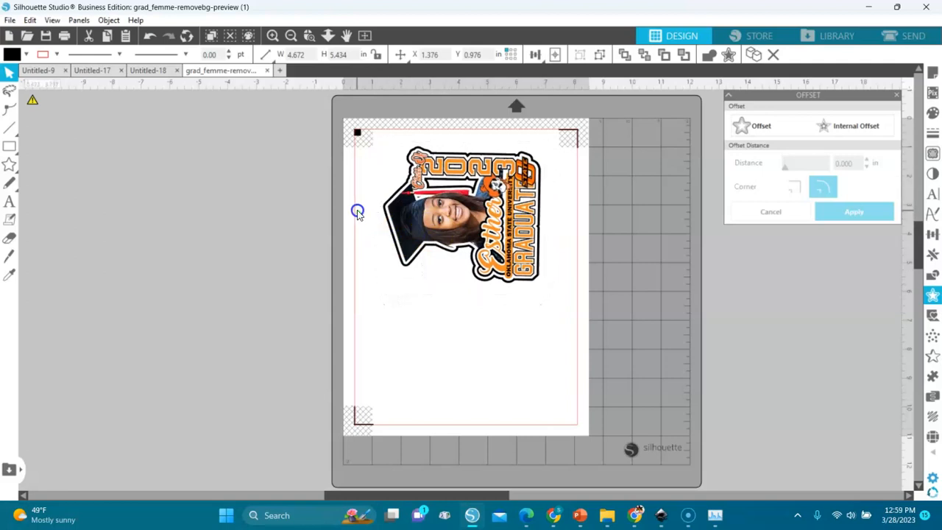
click(406, 213)
drag(360, 211, 357, 213)
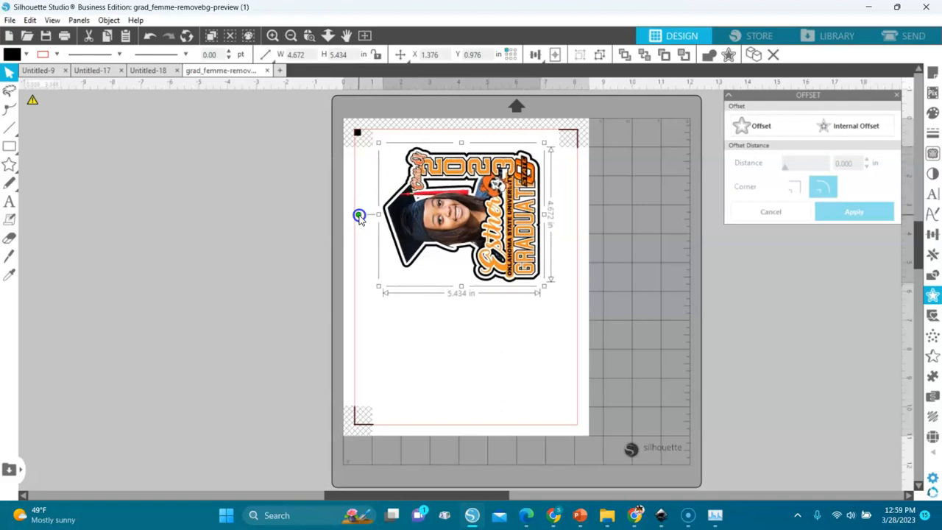
drag(493, 243, 491, 233)
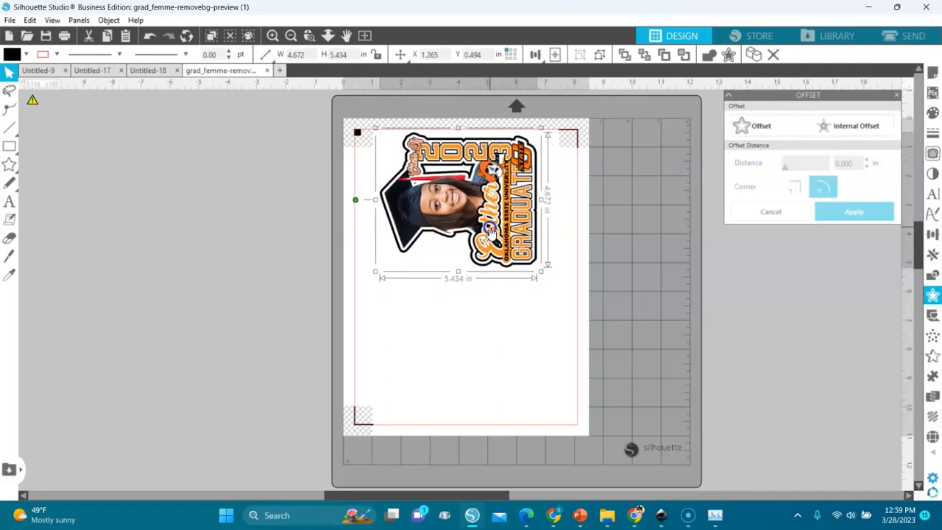
- Duplicate the rotated design and place the copy directly below the original, inside the page's cut border
key(i)
key(ctrl+v)
drag(517, 239, 510, 370)
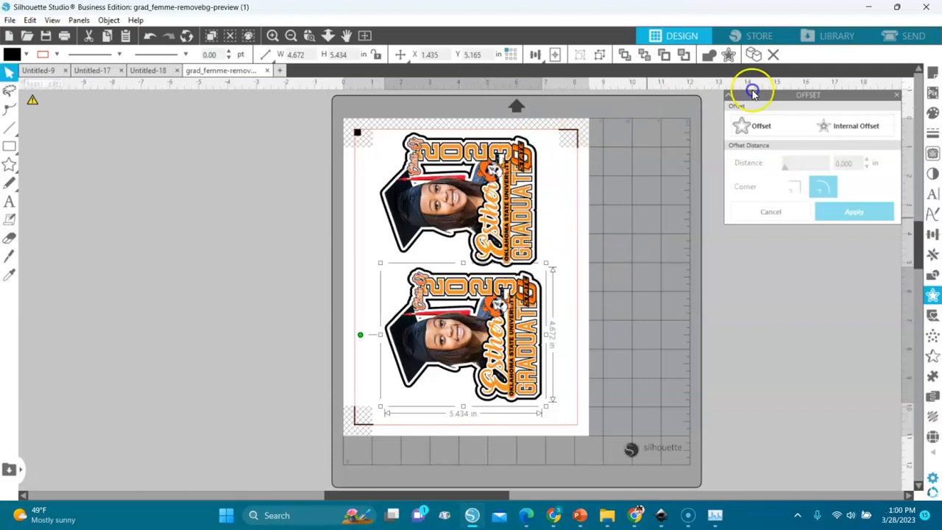
- Set both copies of the graduation design to Cut Edge in the send settings so only their outer outlines are cut
click(911, 38)
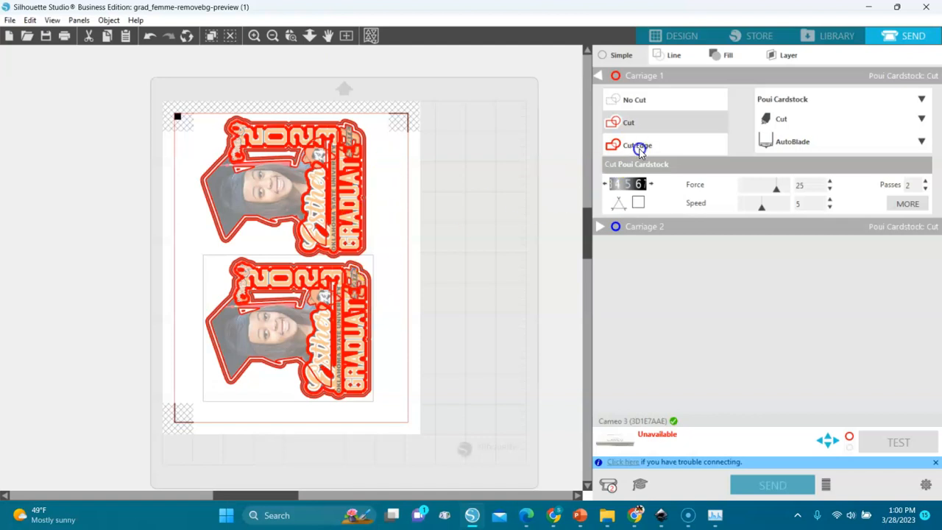
click(646, 146)
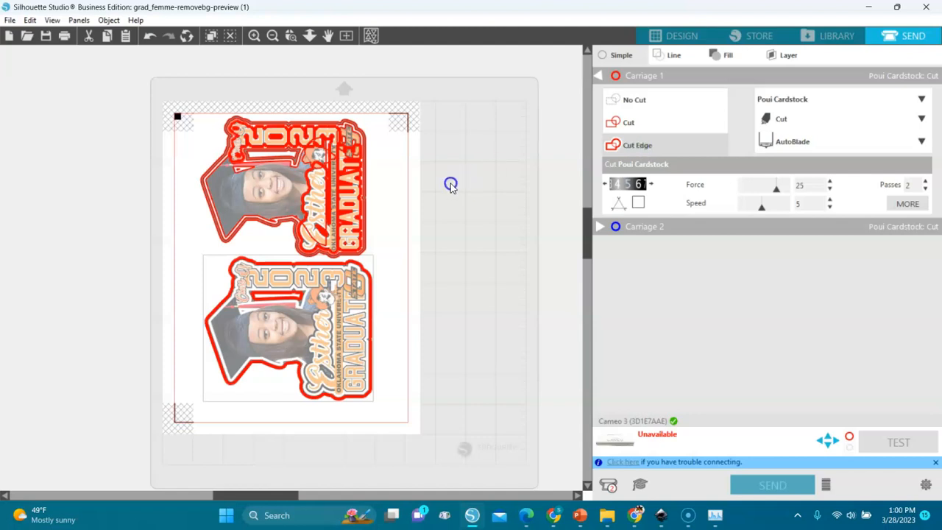
click(349, 185)
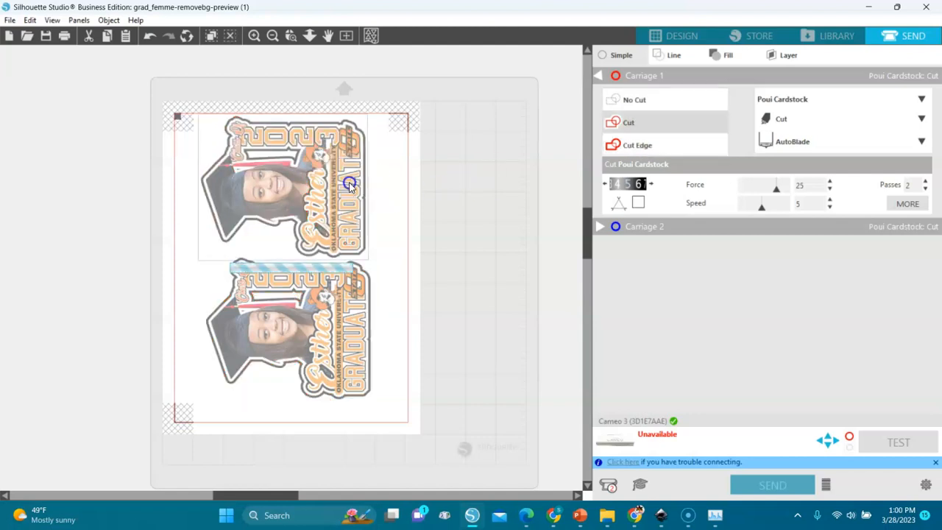
click(619, 145)
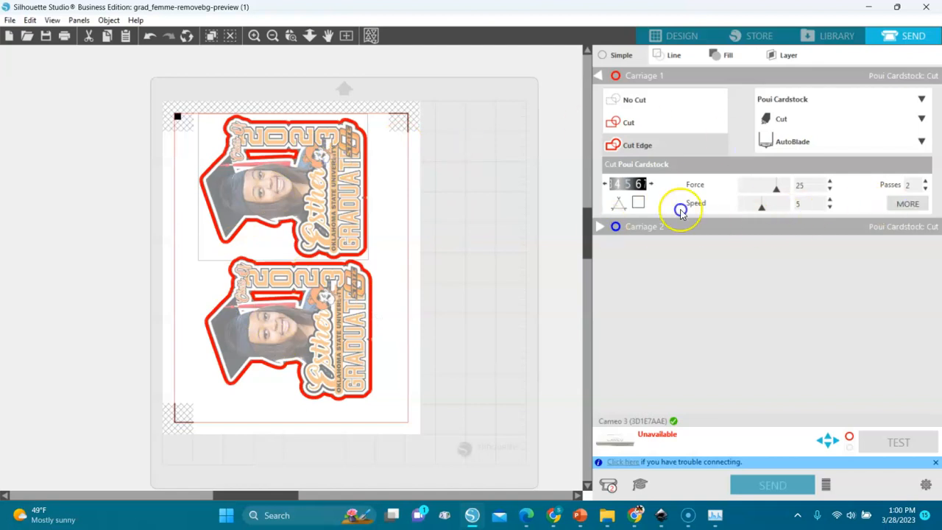
- Return to the design workspace and move both graduation designs together slightly down inside the page's cut border
click(665, 39)
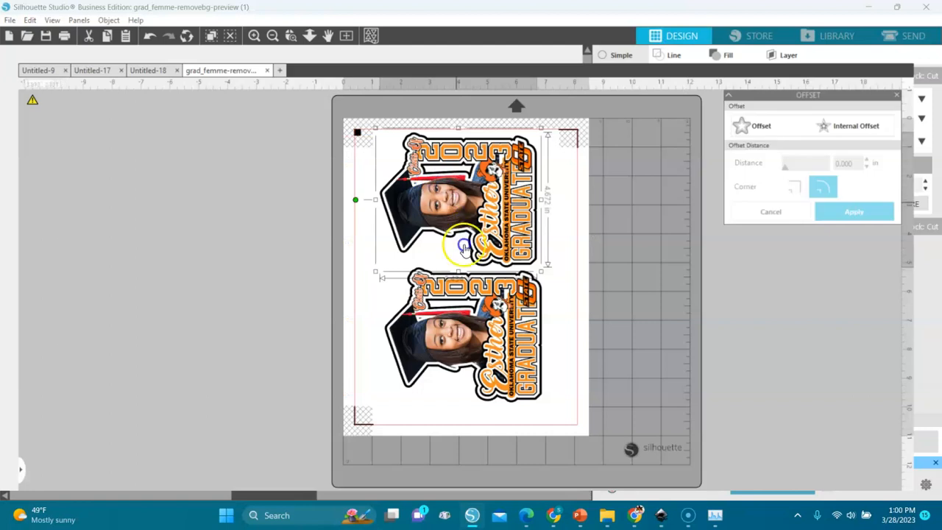
shift+click(465, 288)
drag(465, 287, 465, 297)
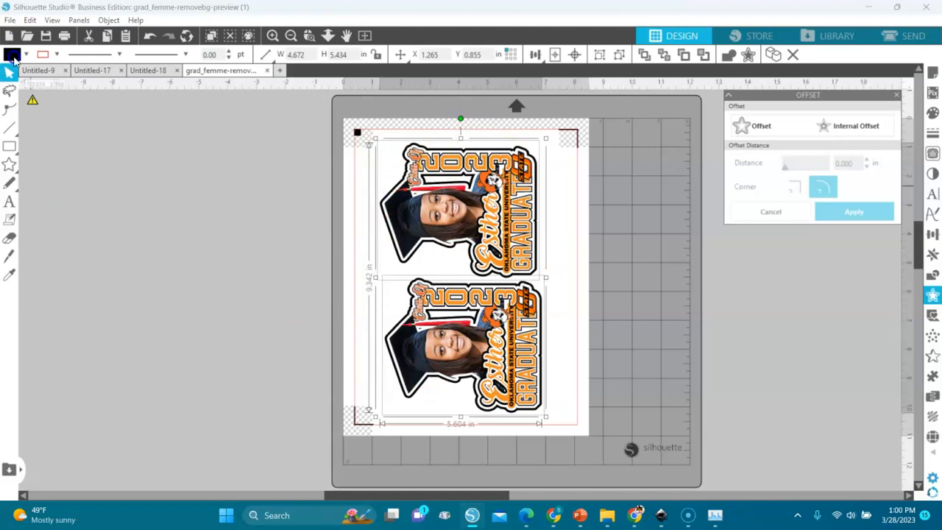
- Save the layout to the Downloads folder on the hard drive as "Grad Fan Graduate" in Silhouette Studio V3 format
click(9, 20)
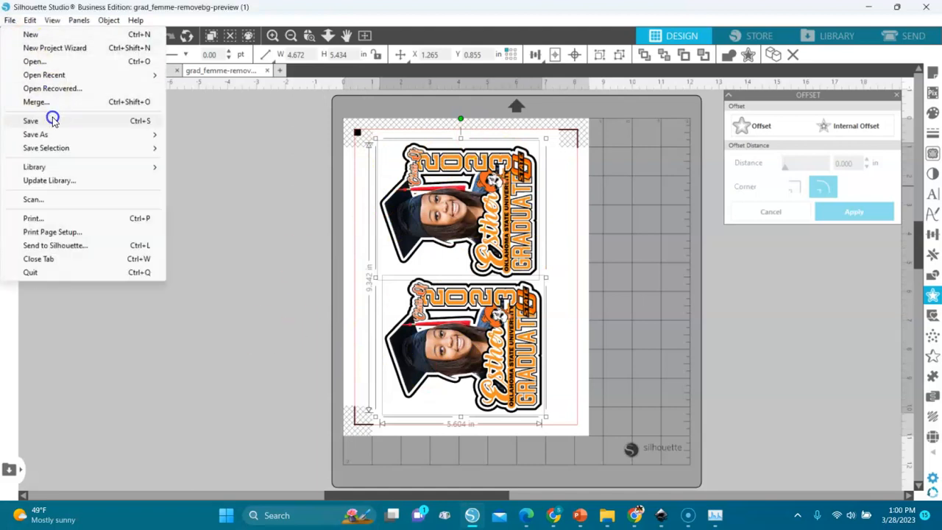
mouse_move(63, 135)
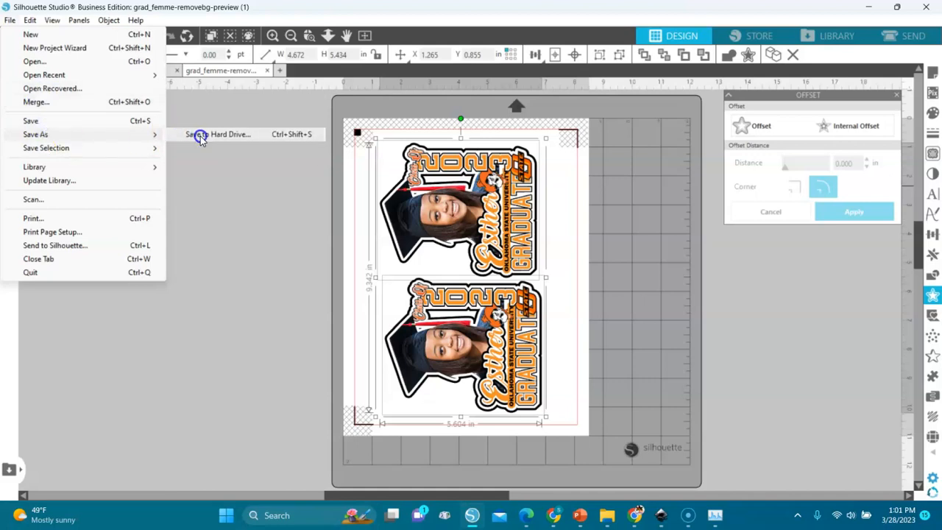
click(199, 135)
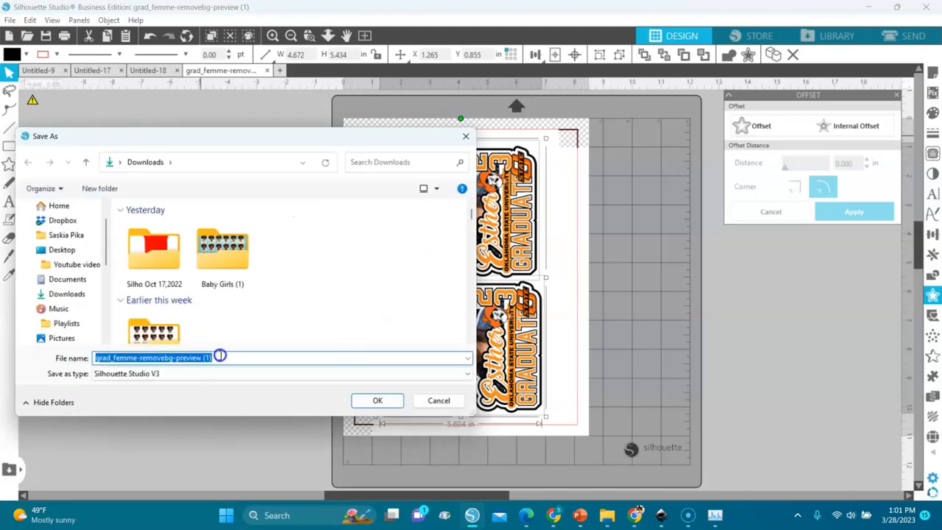
key(BackSpace)
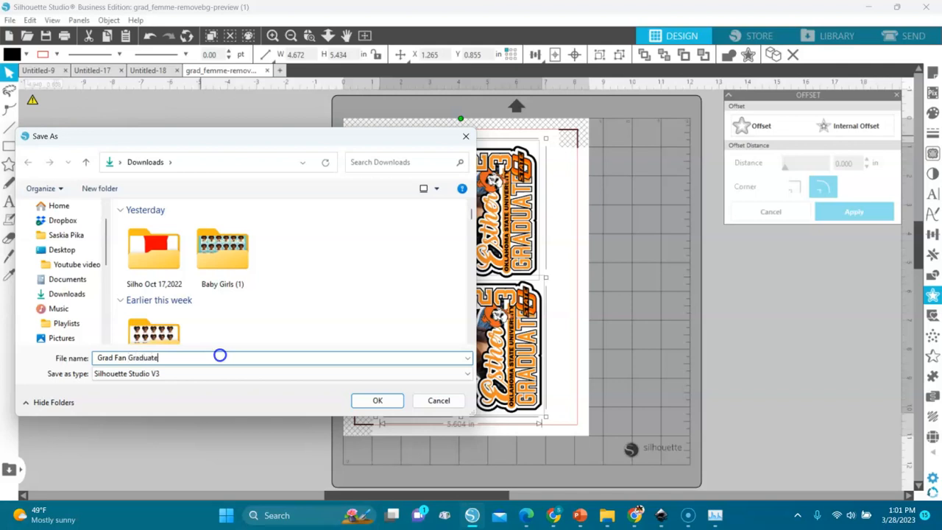
click(194, 375)
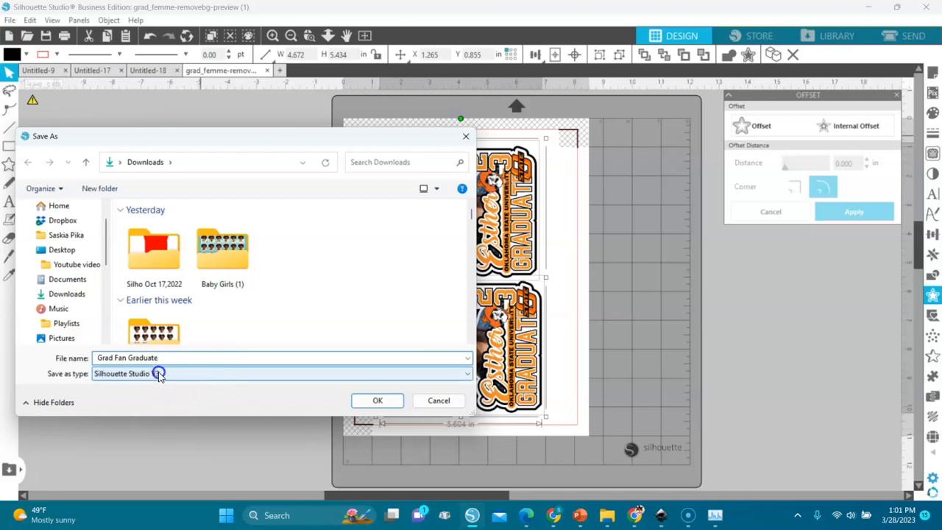
click(166, 375)
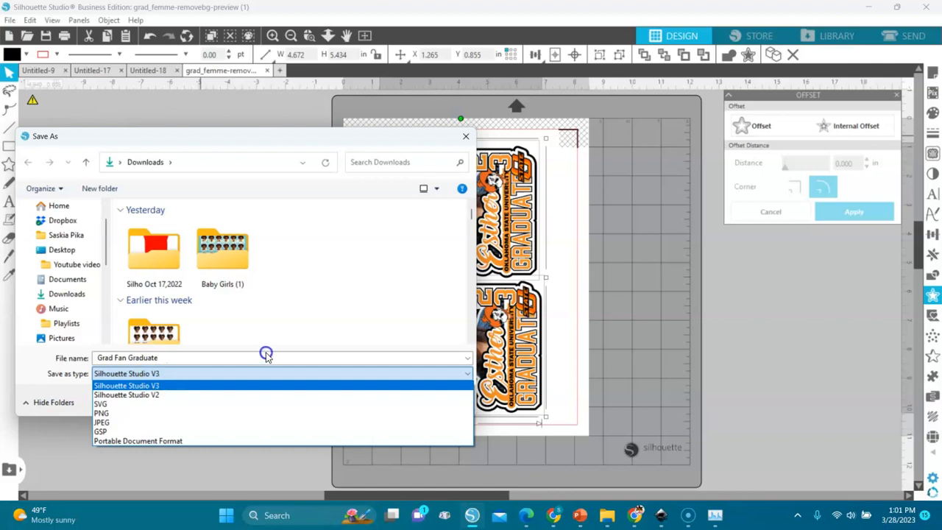
click(333, 358)
click(391, 398)
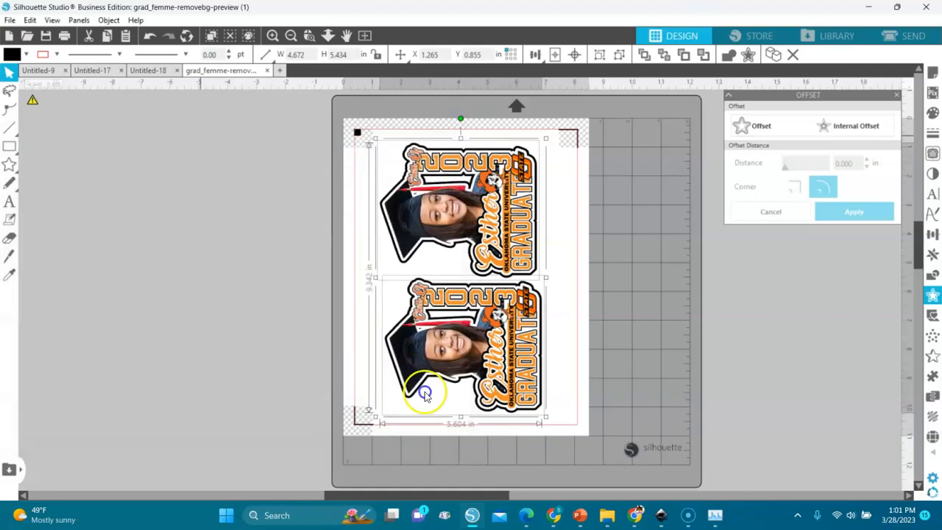